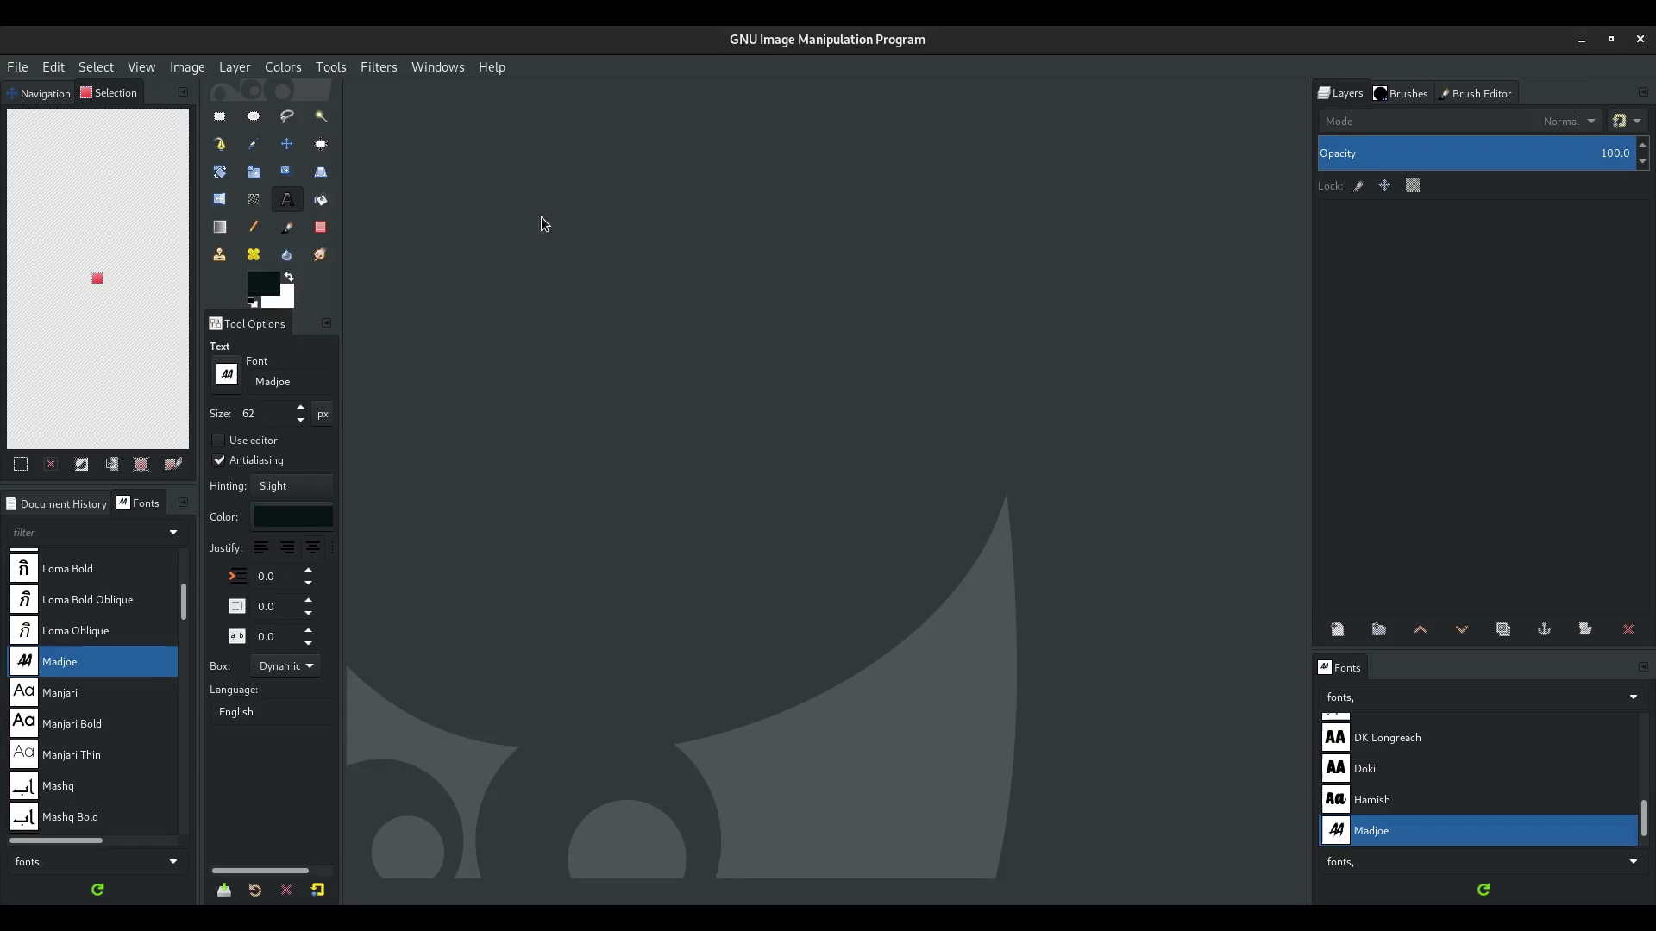
Create a new image 2000 px wide and 2000 px high.
left_click(30, 69)
left_click(43, 92)
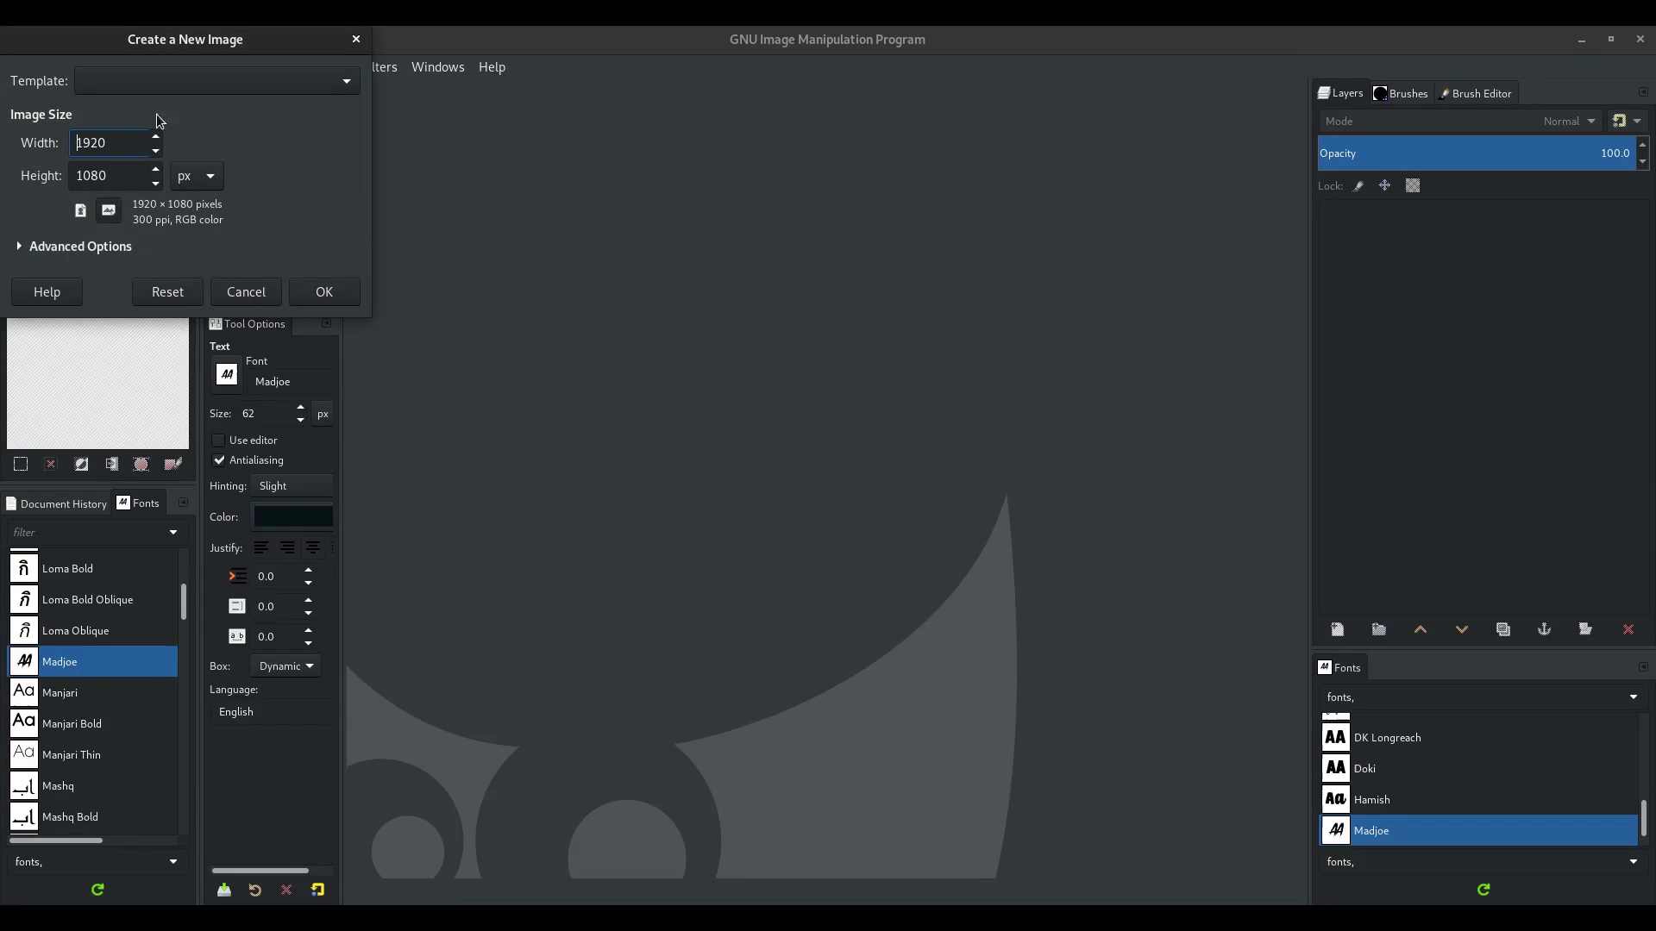
type("2000")
key("Tab")
type("2000")
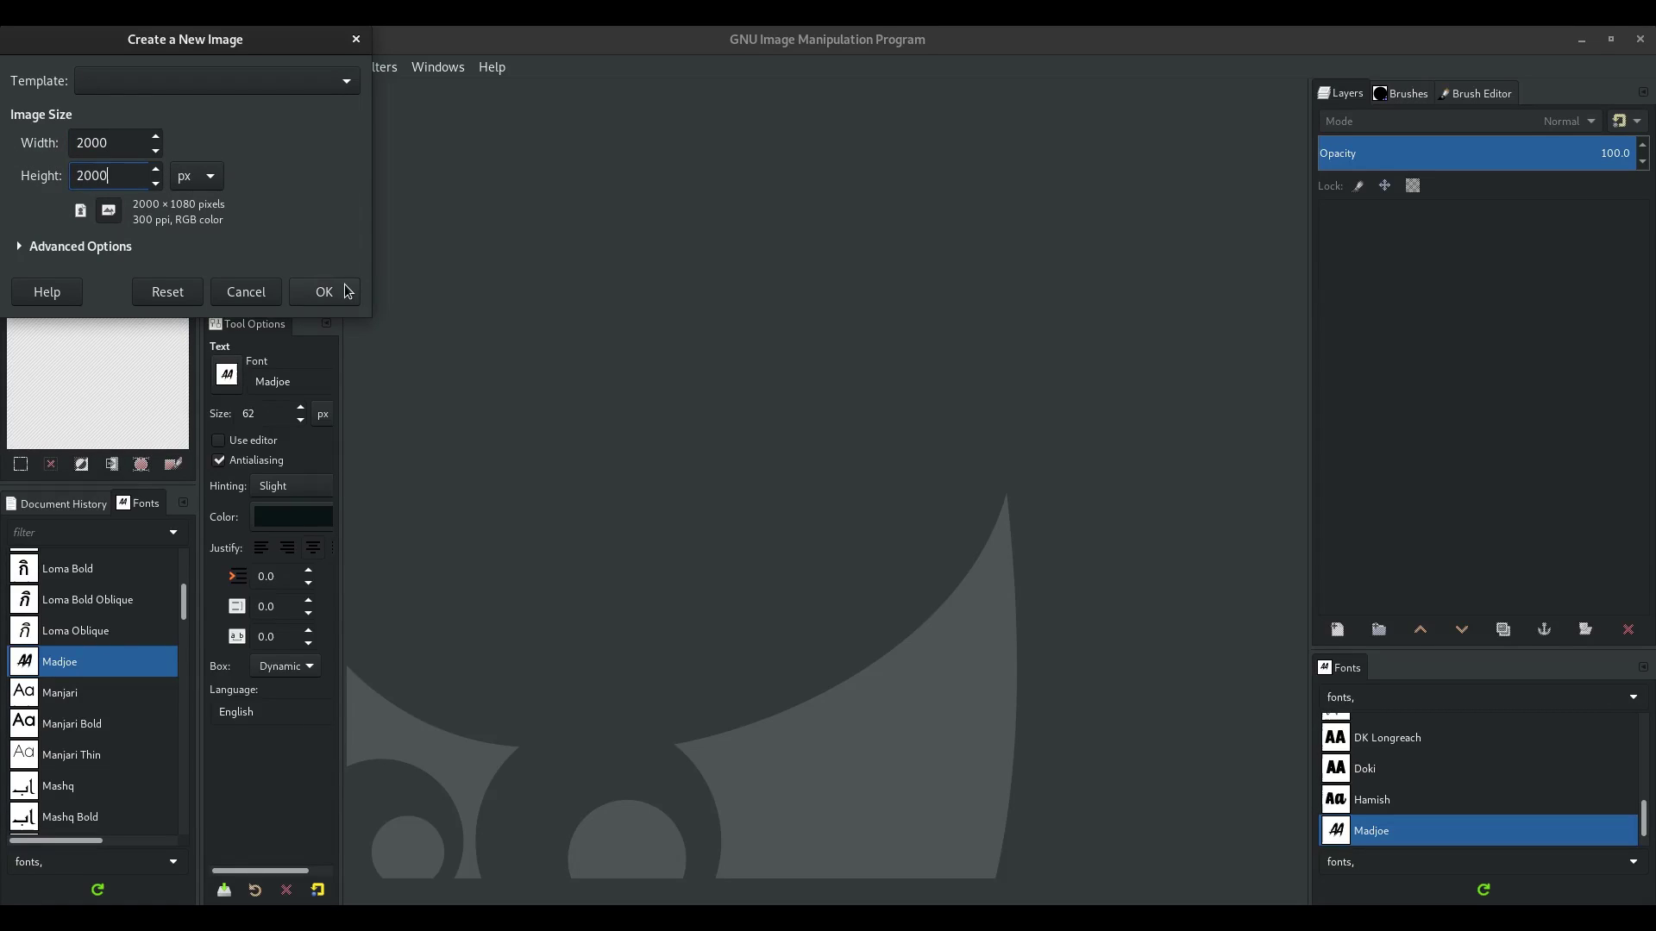
left_click(326, 292)
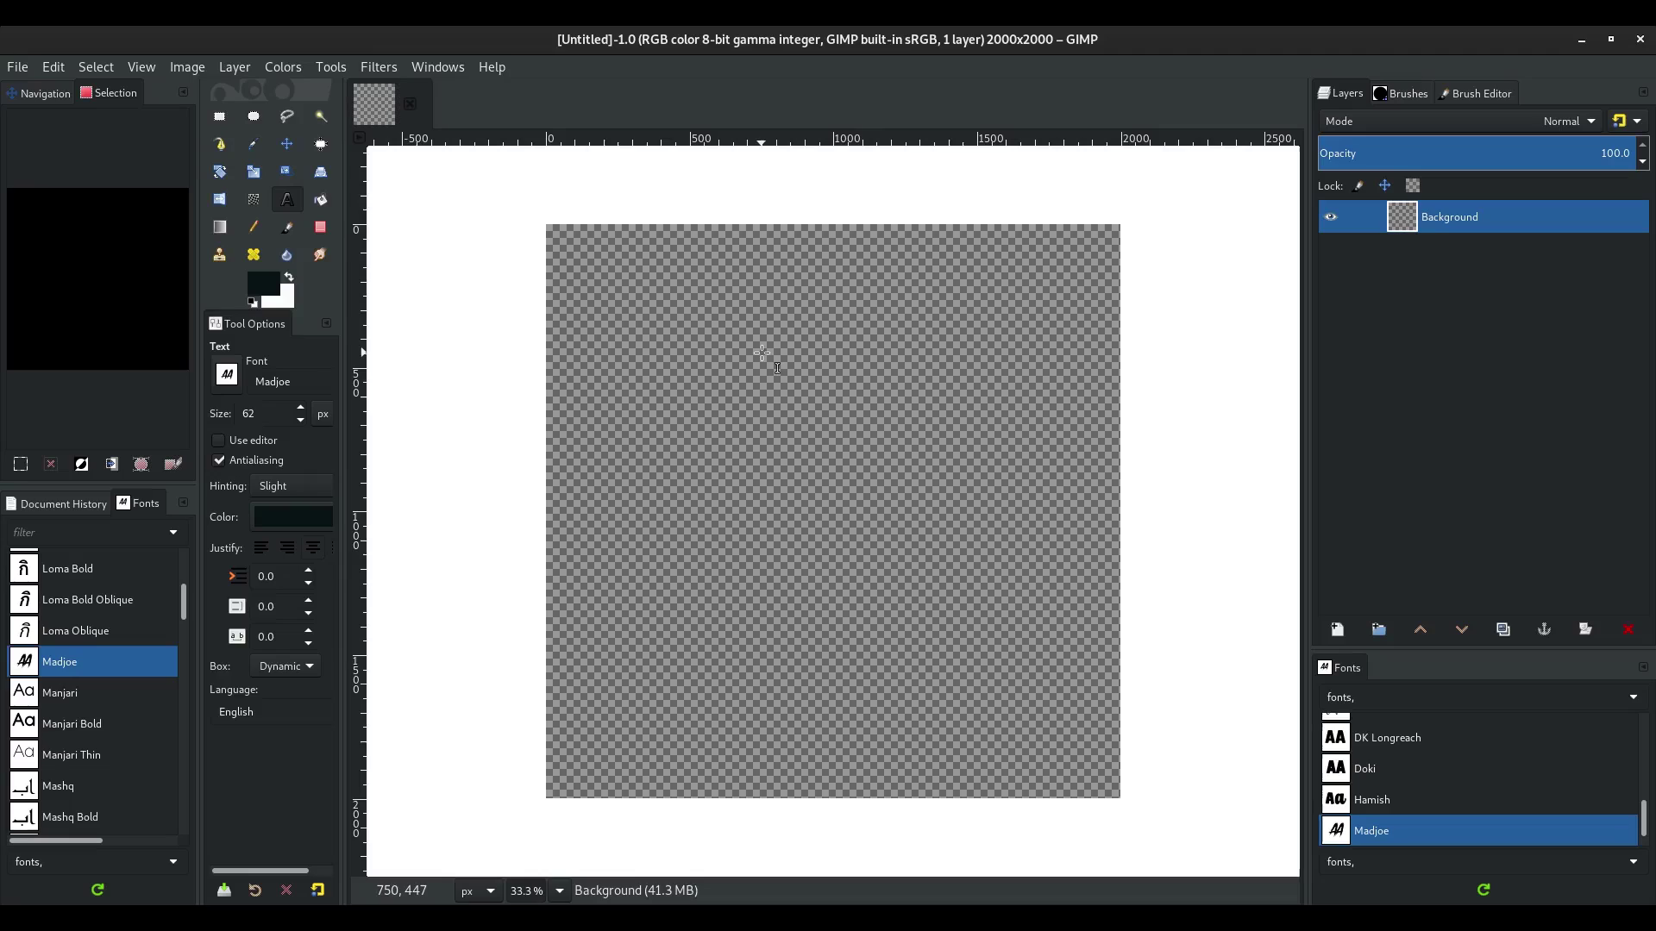
With Free Select, outline two long, jagged diagonal scratch shapes side by side, adding the second to the first selection.
left_click(288, 119)
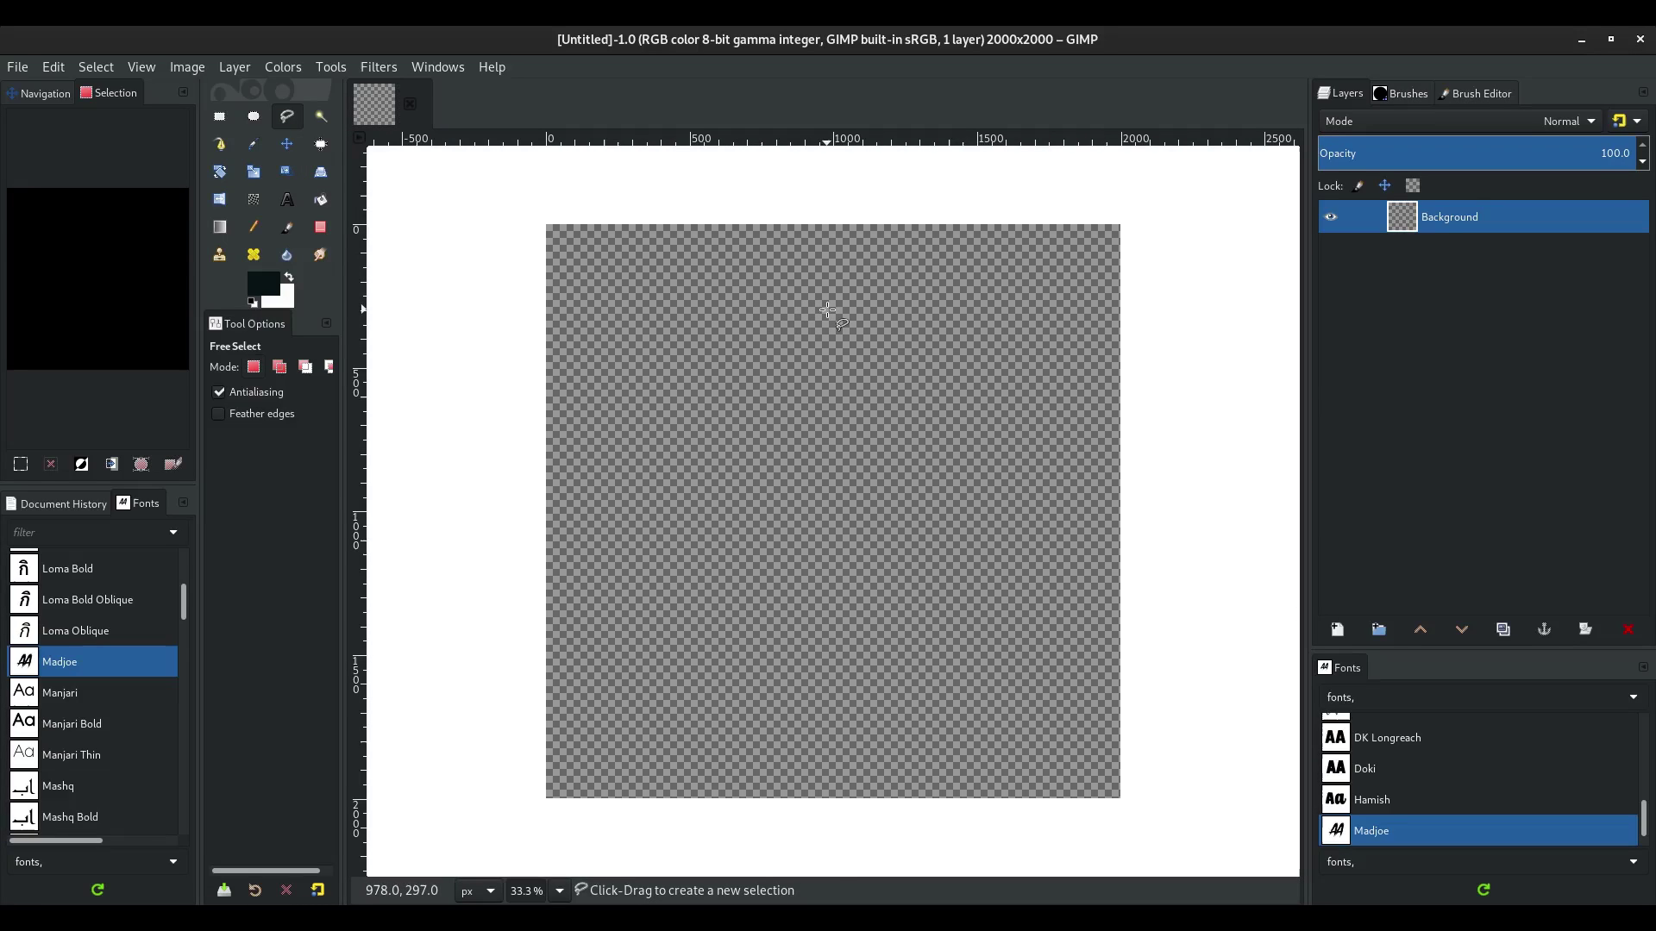
mouse_move(845, 294)
left_mouse_down()
mouse_move(645, 559)
mouse_move(585, 689)
mouse_move(709, 537)
mouse_move(843, 294)
left_mouse_up()
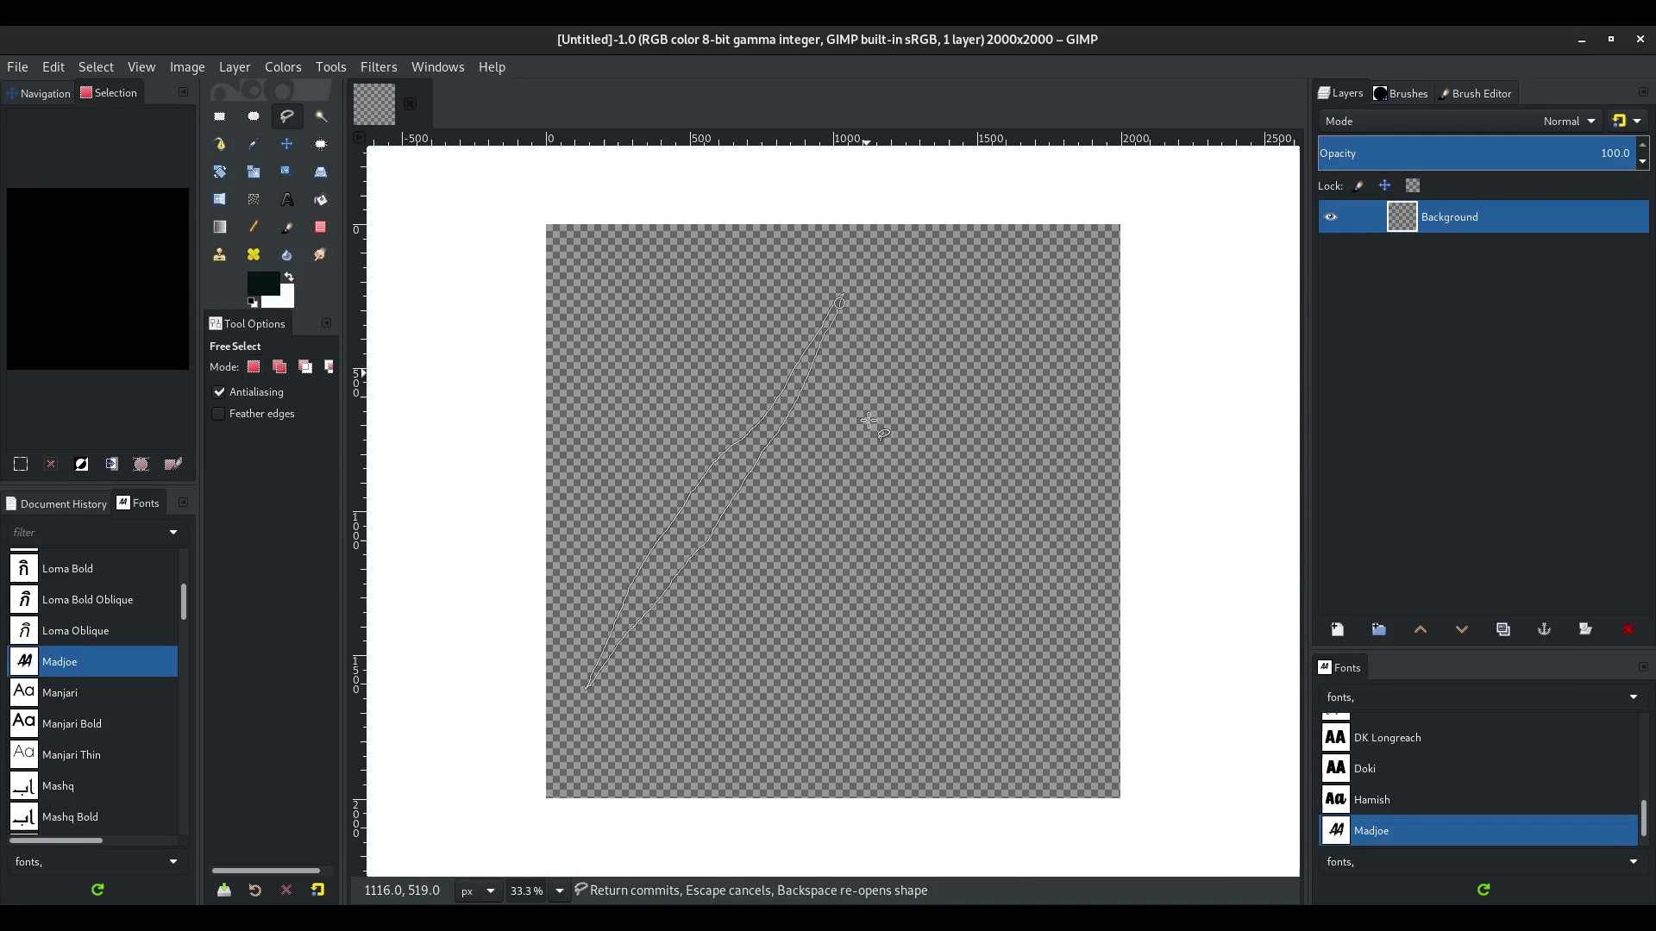
key("Return")
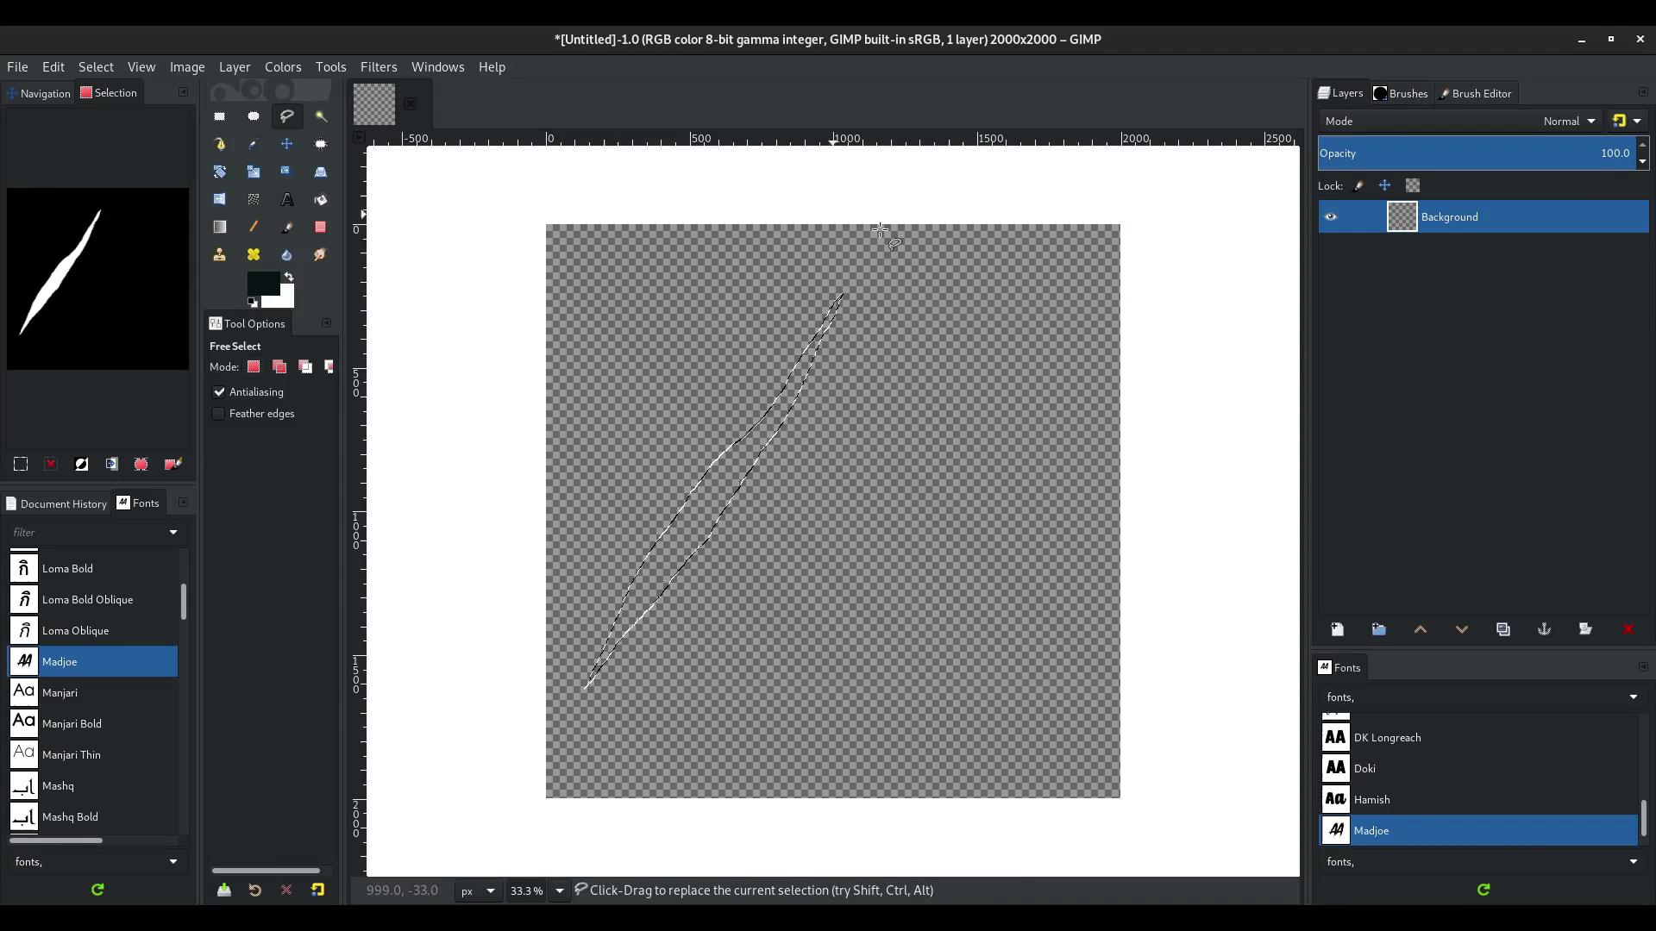
mouse_move(927, 298)
left_mouse_down("shift")
mouse_move(633, 723)
mouse_move(833, 488)
mouse_move(928, 299)
left_mouse_up("shift")
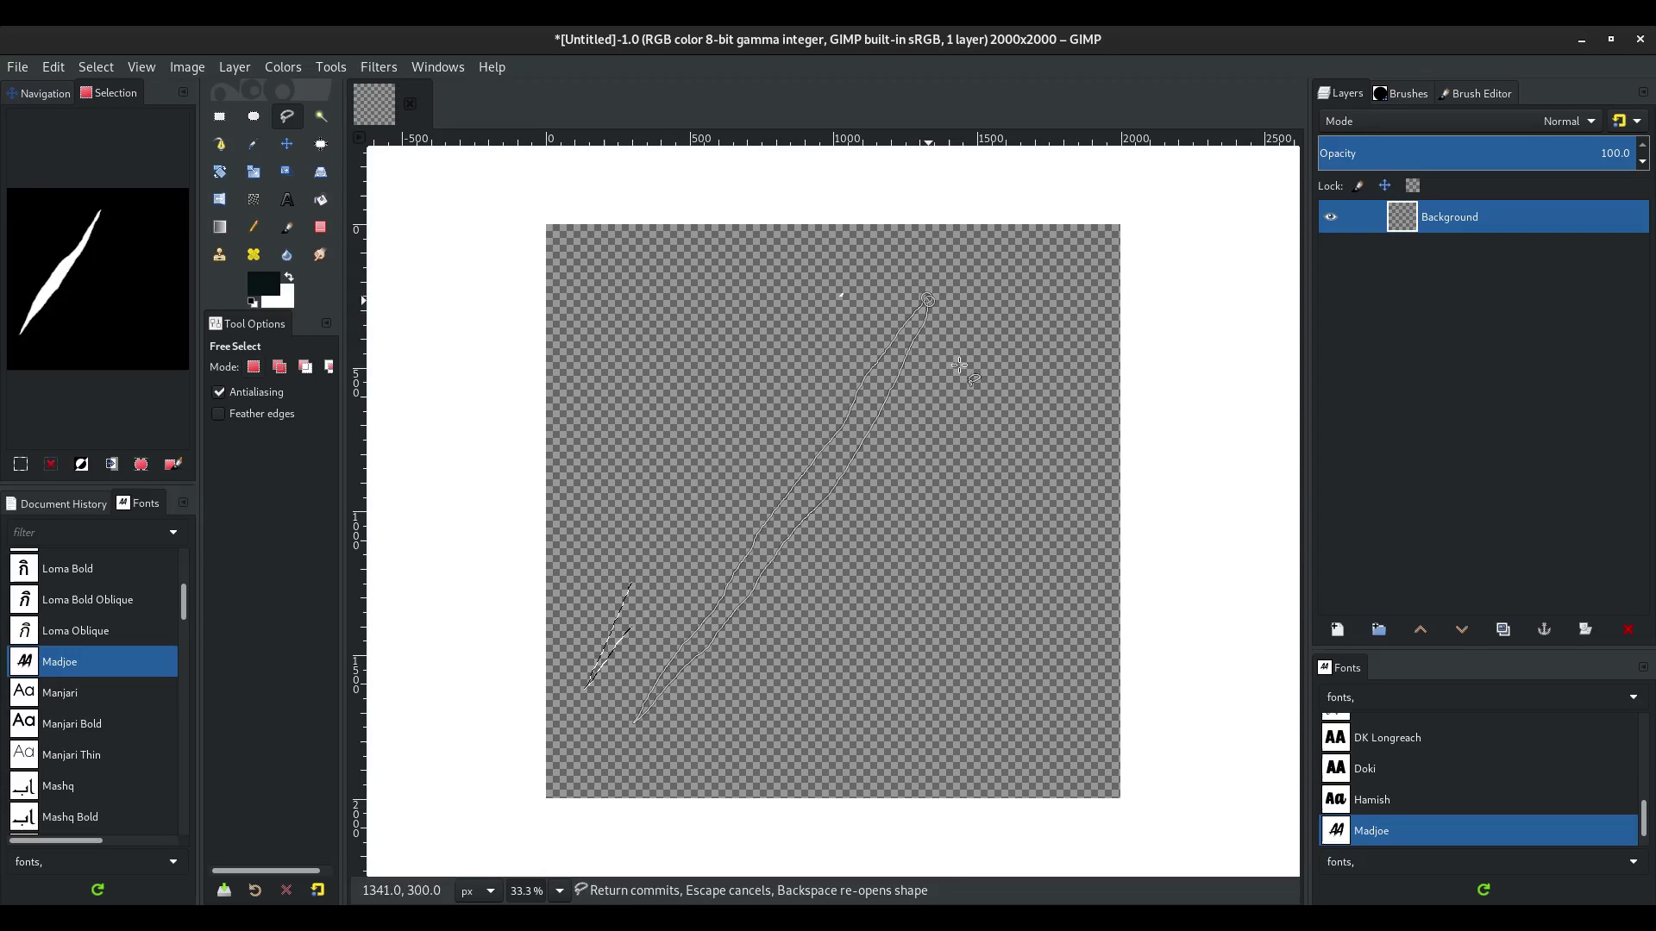
key("Return")
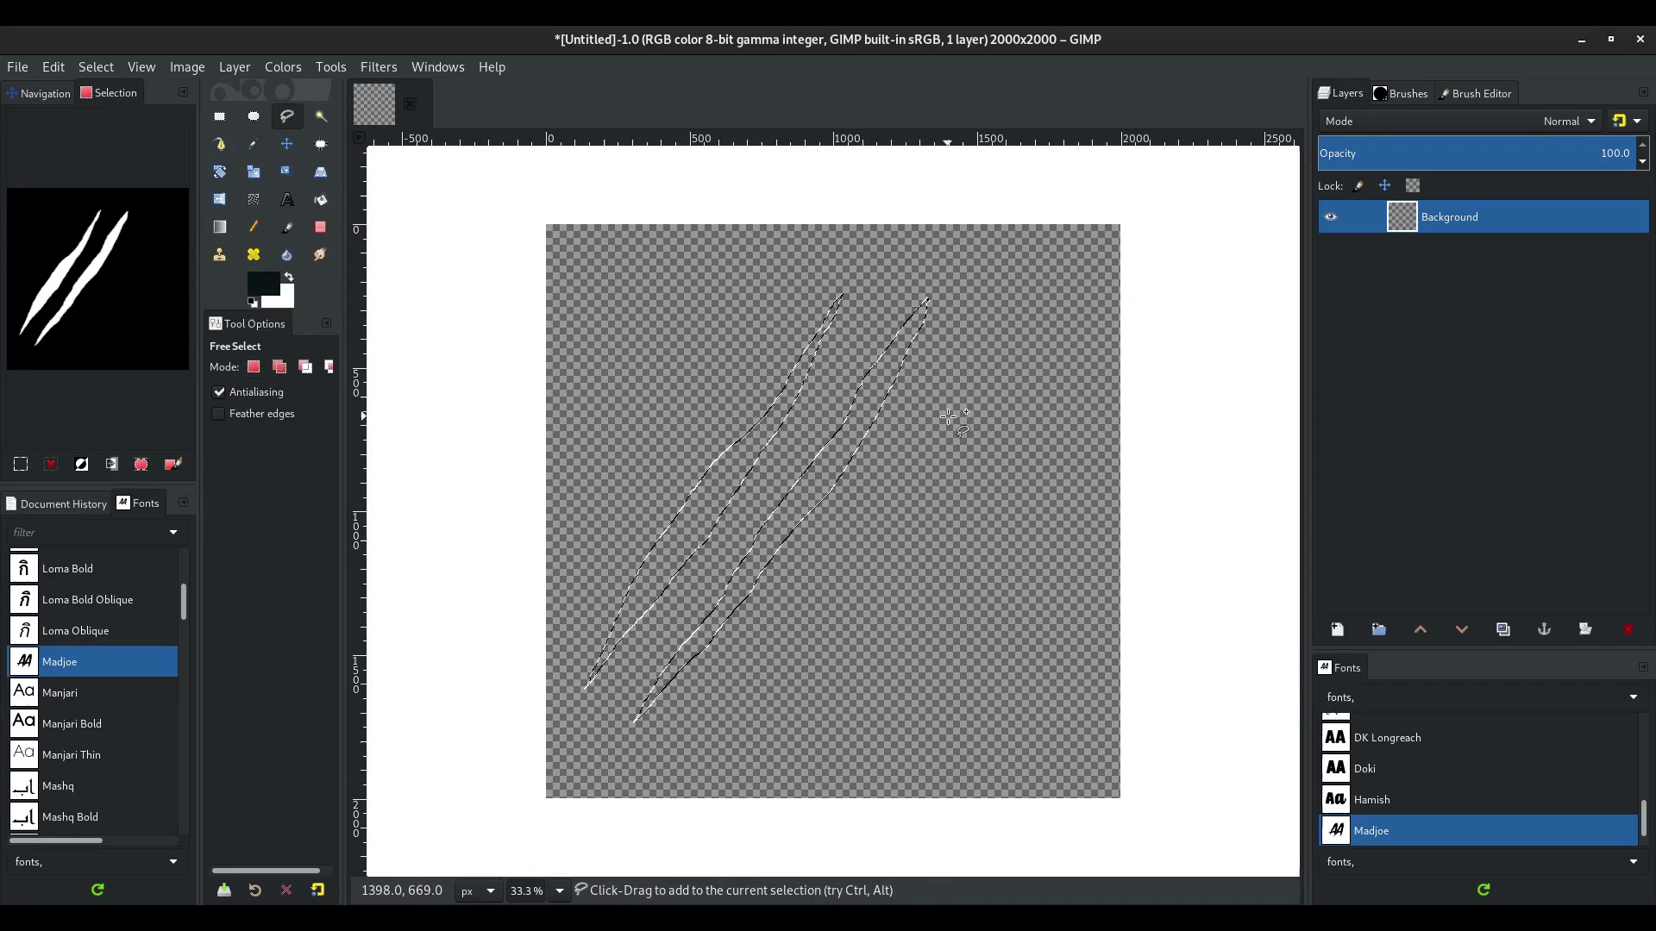
mouse_move(942, 409)
left_mouse_down()
mouse_move(713, 741)
mouse_move(885, 535)
mouse_move(971, 387)
left_mouse_up()
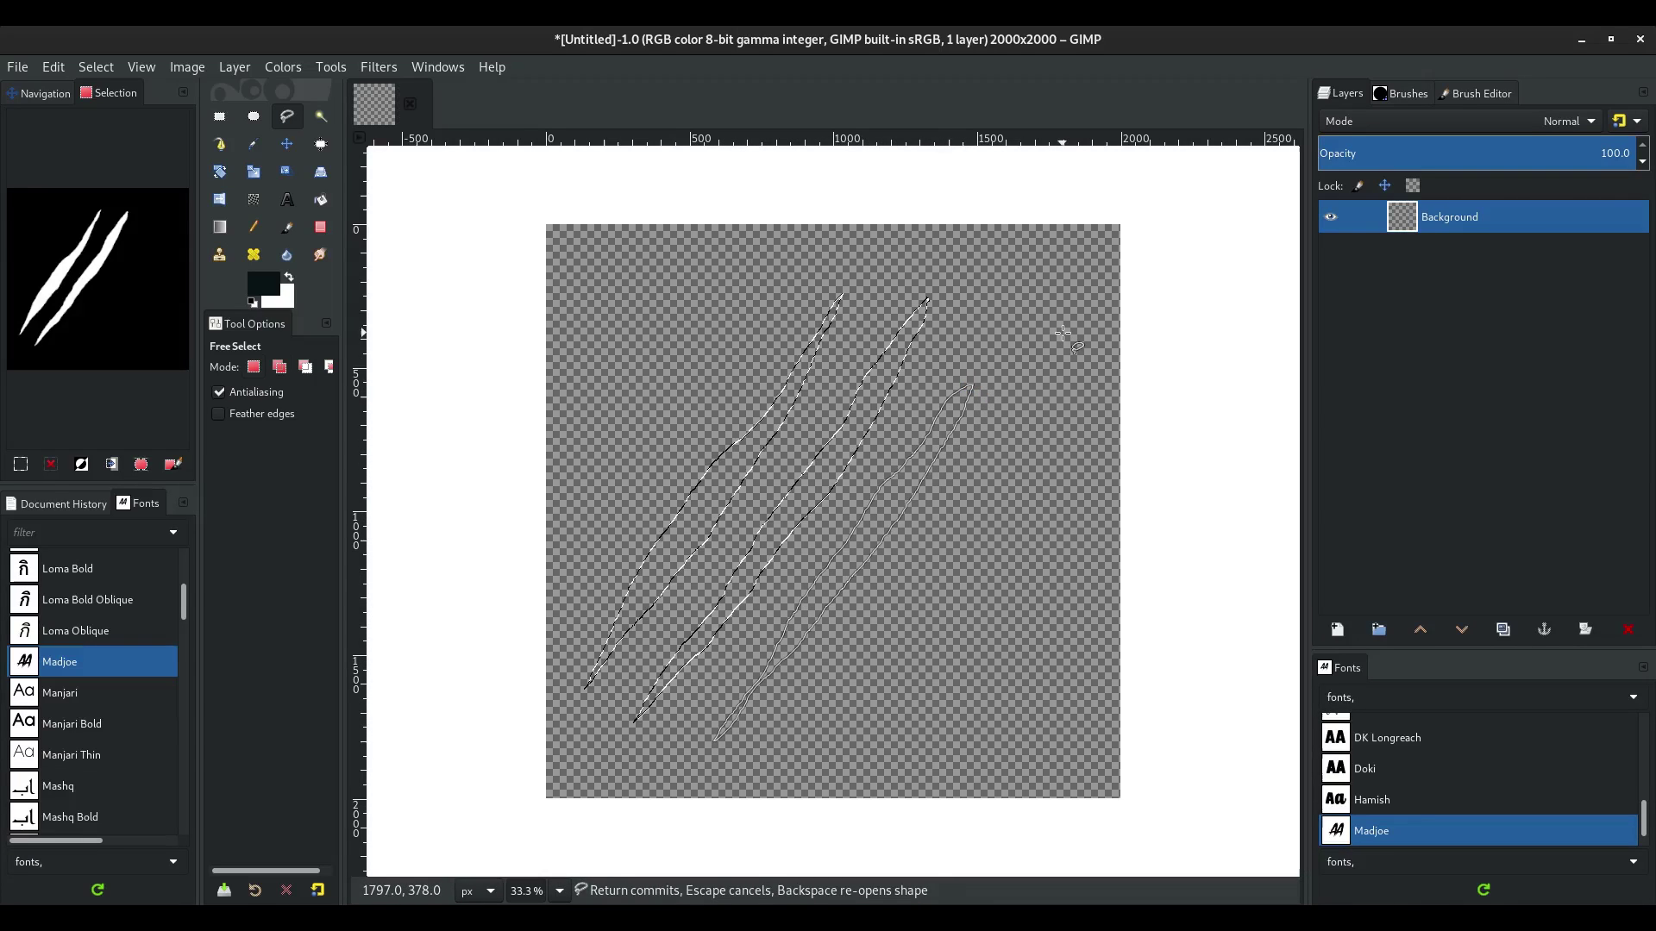
key("Return")
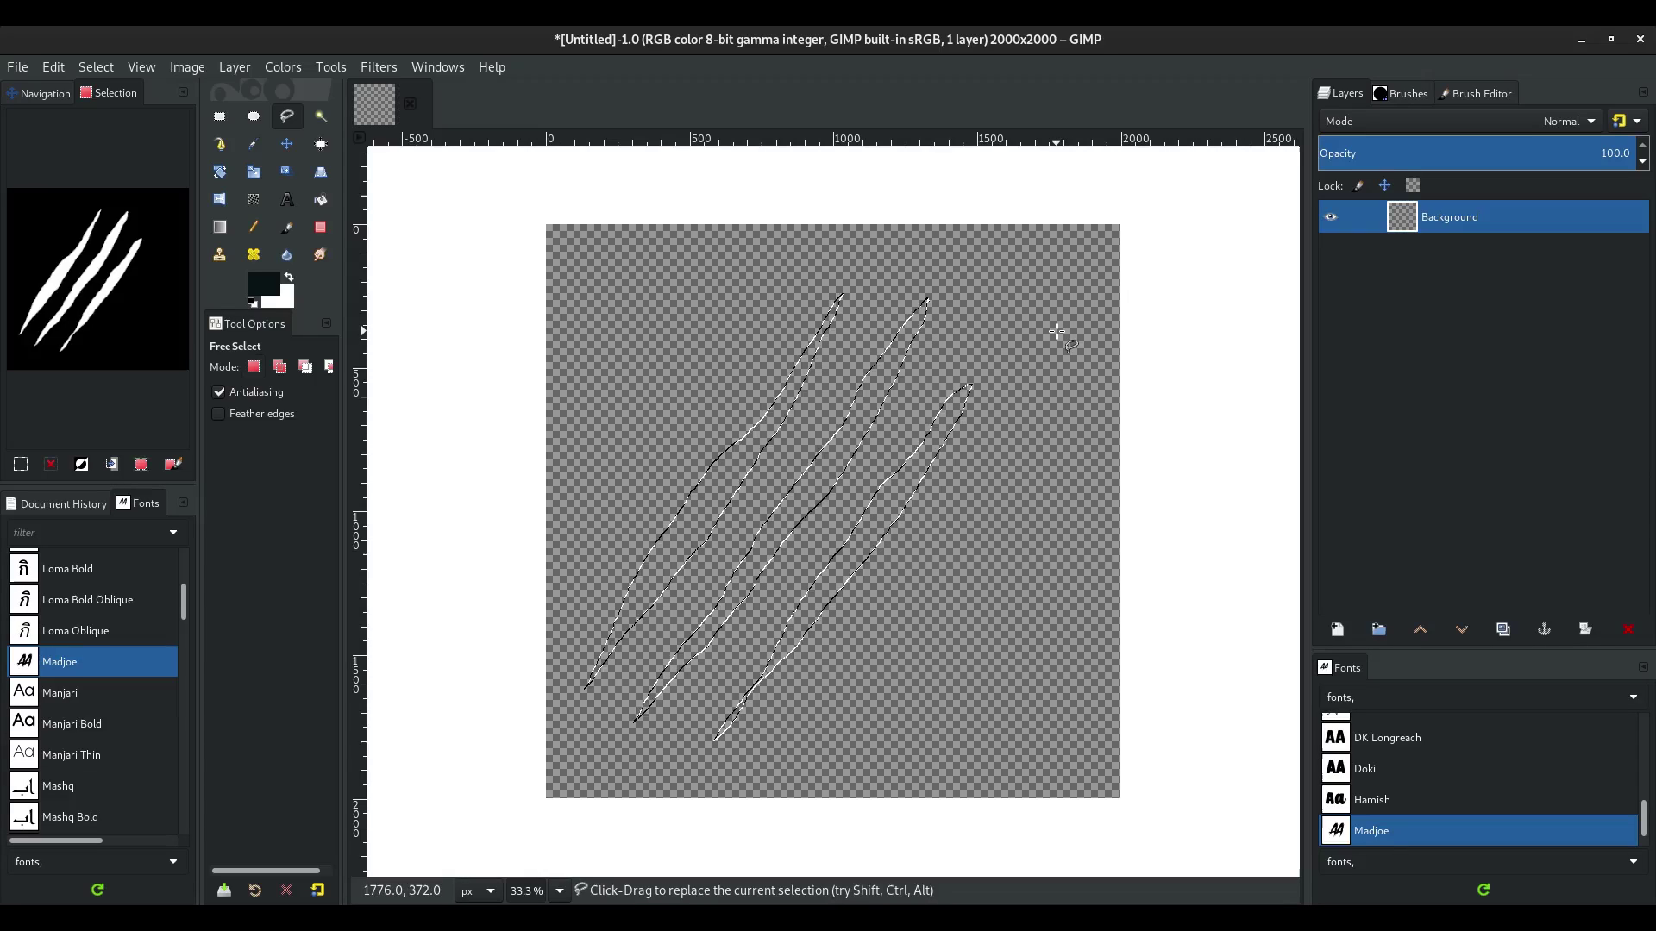
key("ctrl+z")
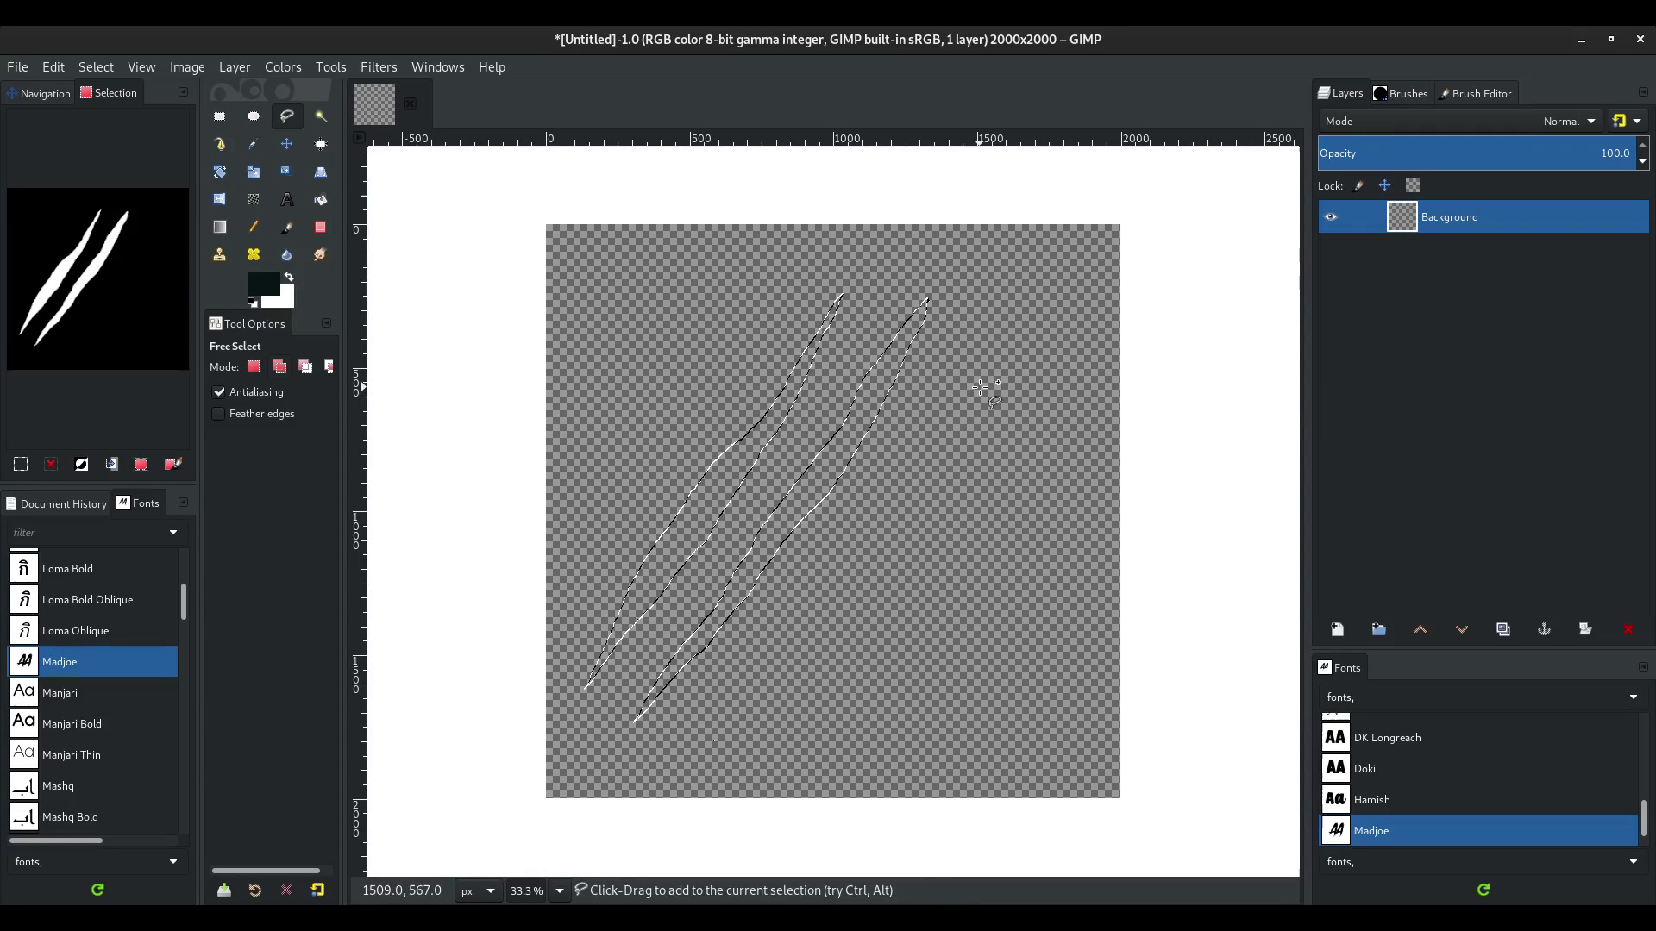
Add a third diagonal scratch outline to the selection, parallel to and to the right of the other two.
left_click(972, 386)
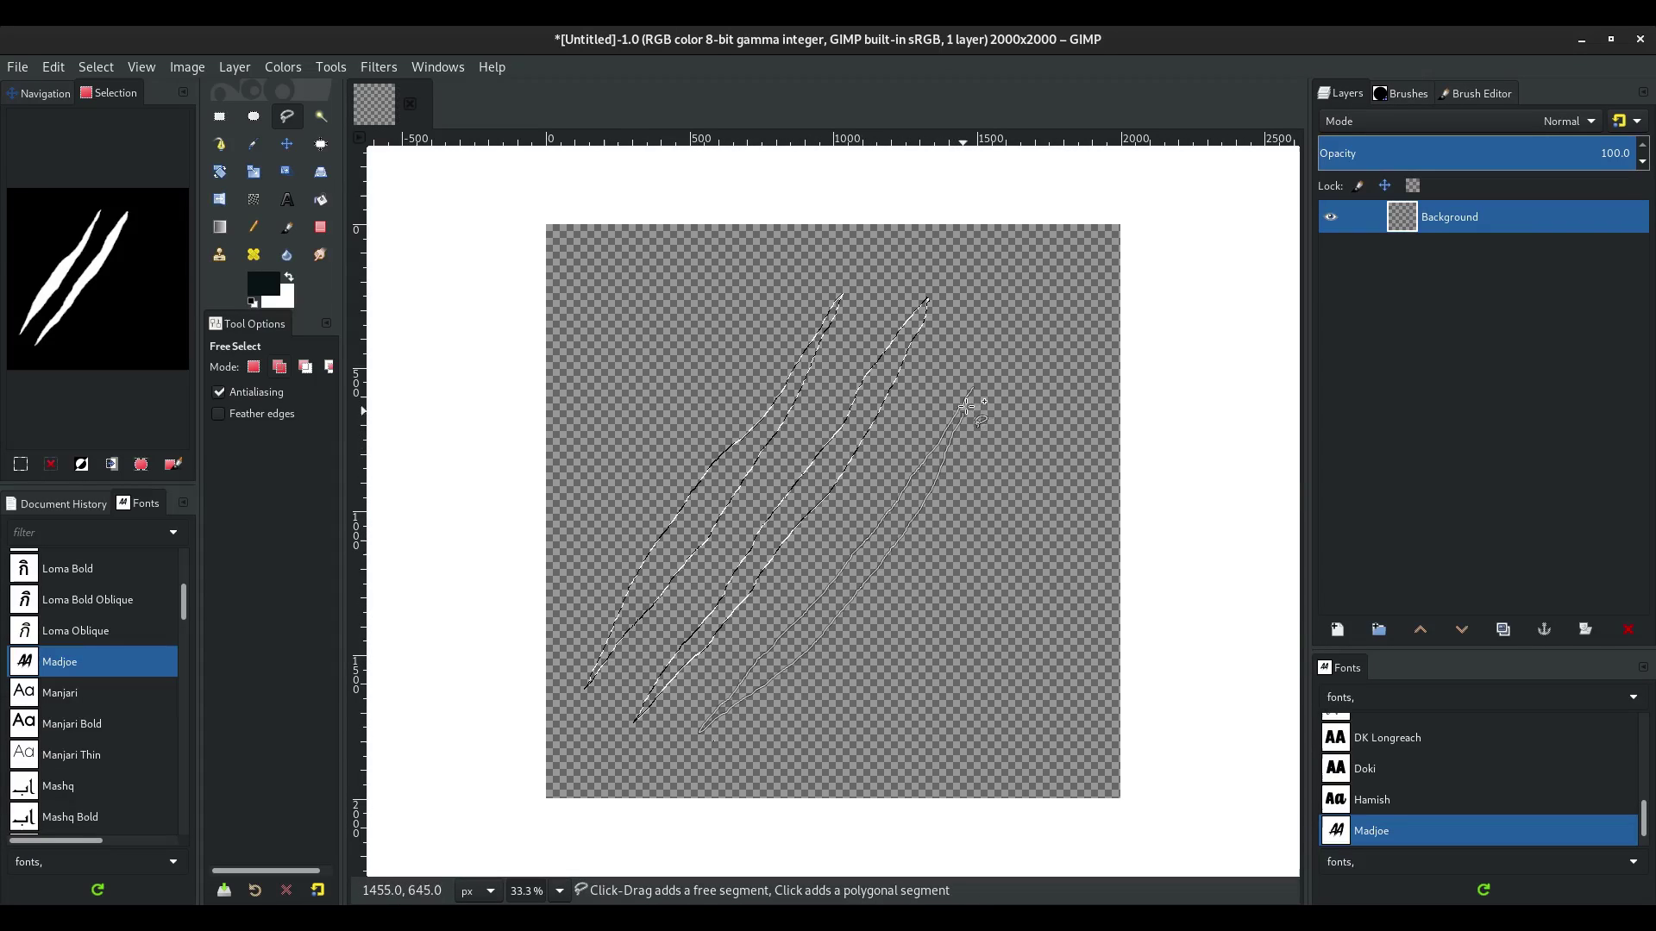
left_click(972, 386)
key("Return")
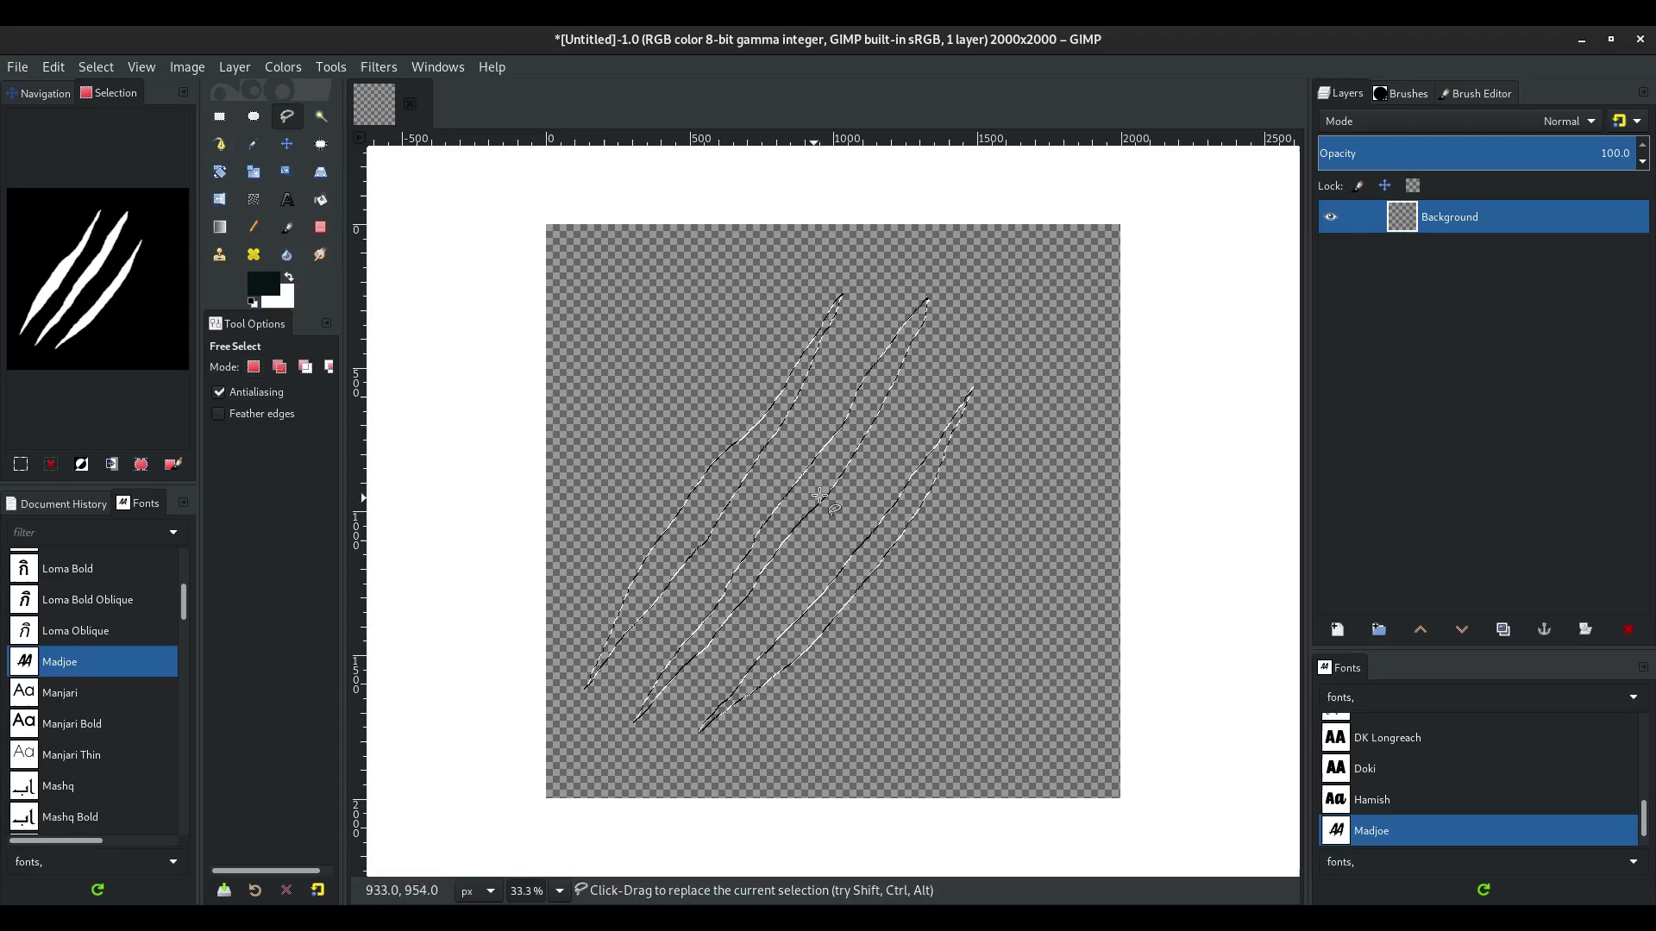
Swap the foreground colour to white, bucket-fill the three selected scratches with it, and clear the selection.
scroll(820, 496, "up", 1, "ctrl")
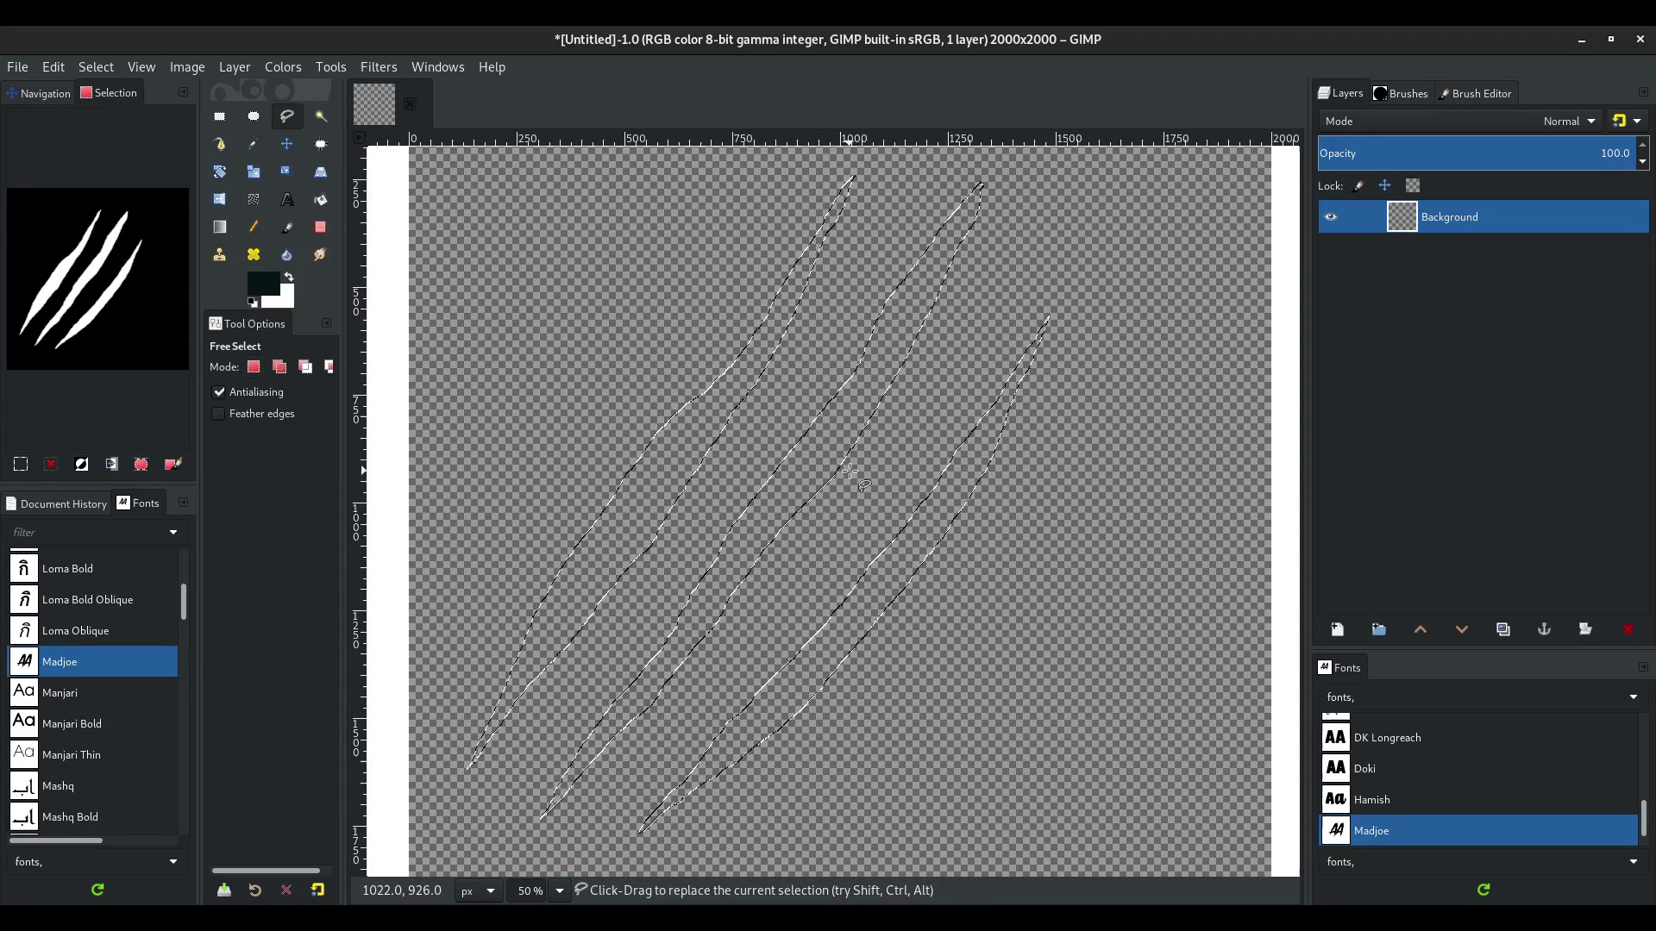
left_click(320, 200)
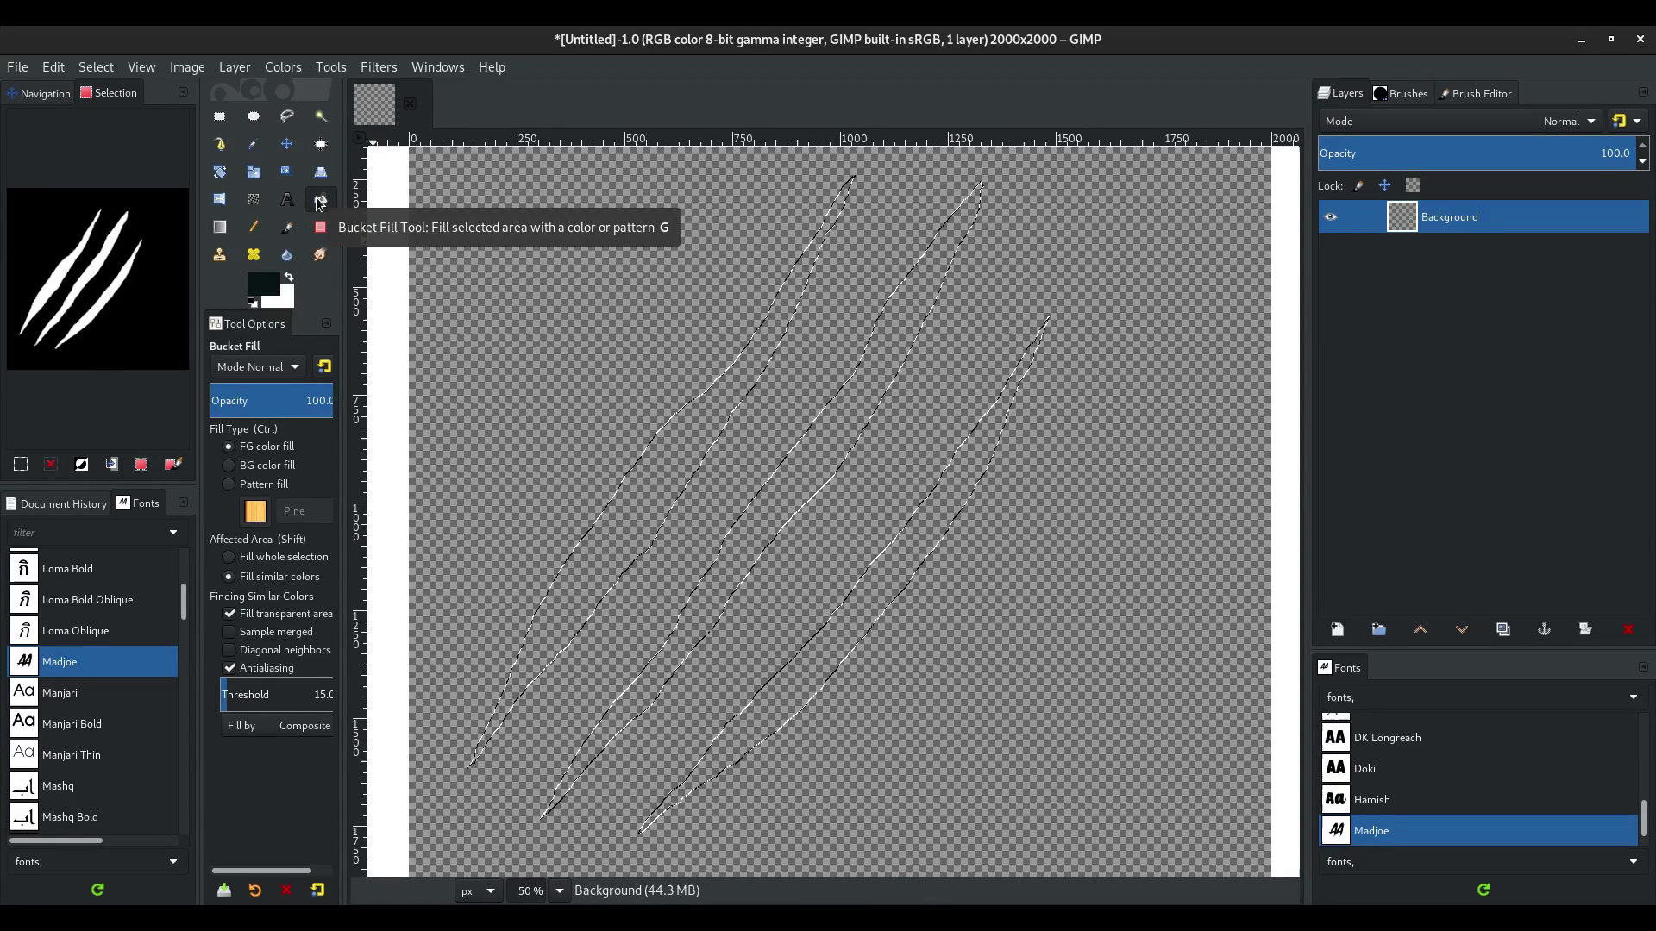
left_click(291, 276)
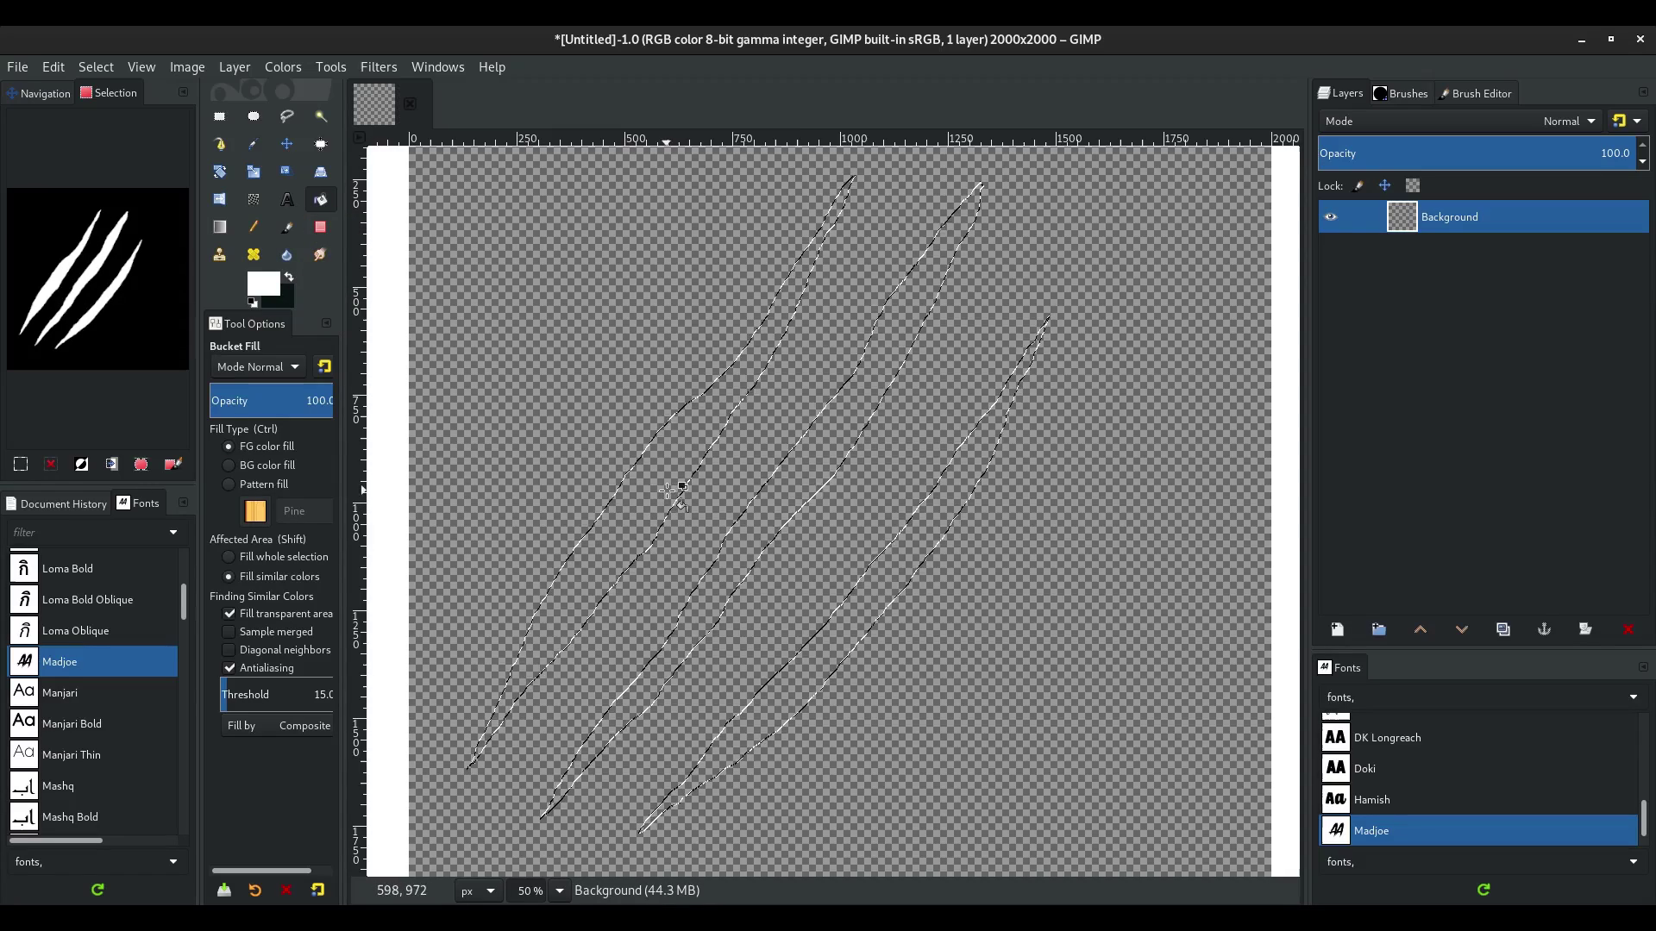
left_click(1022, 690)
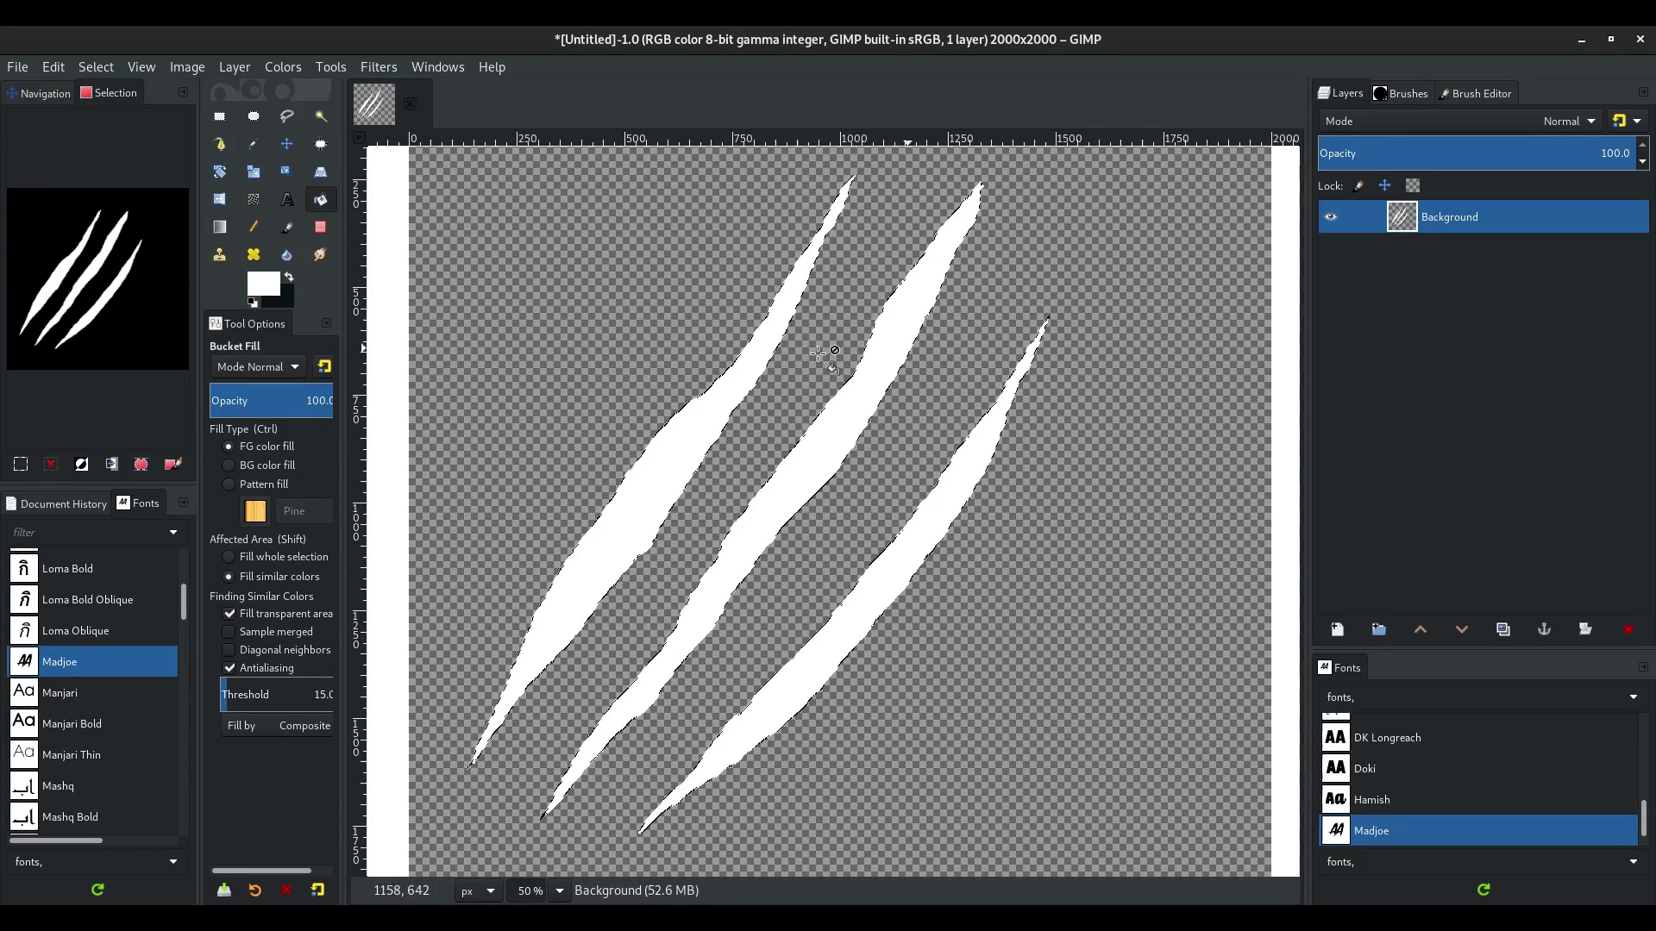
left_click(97, 67)
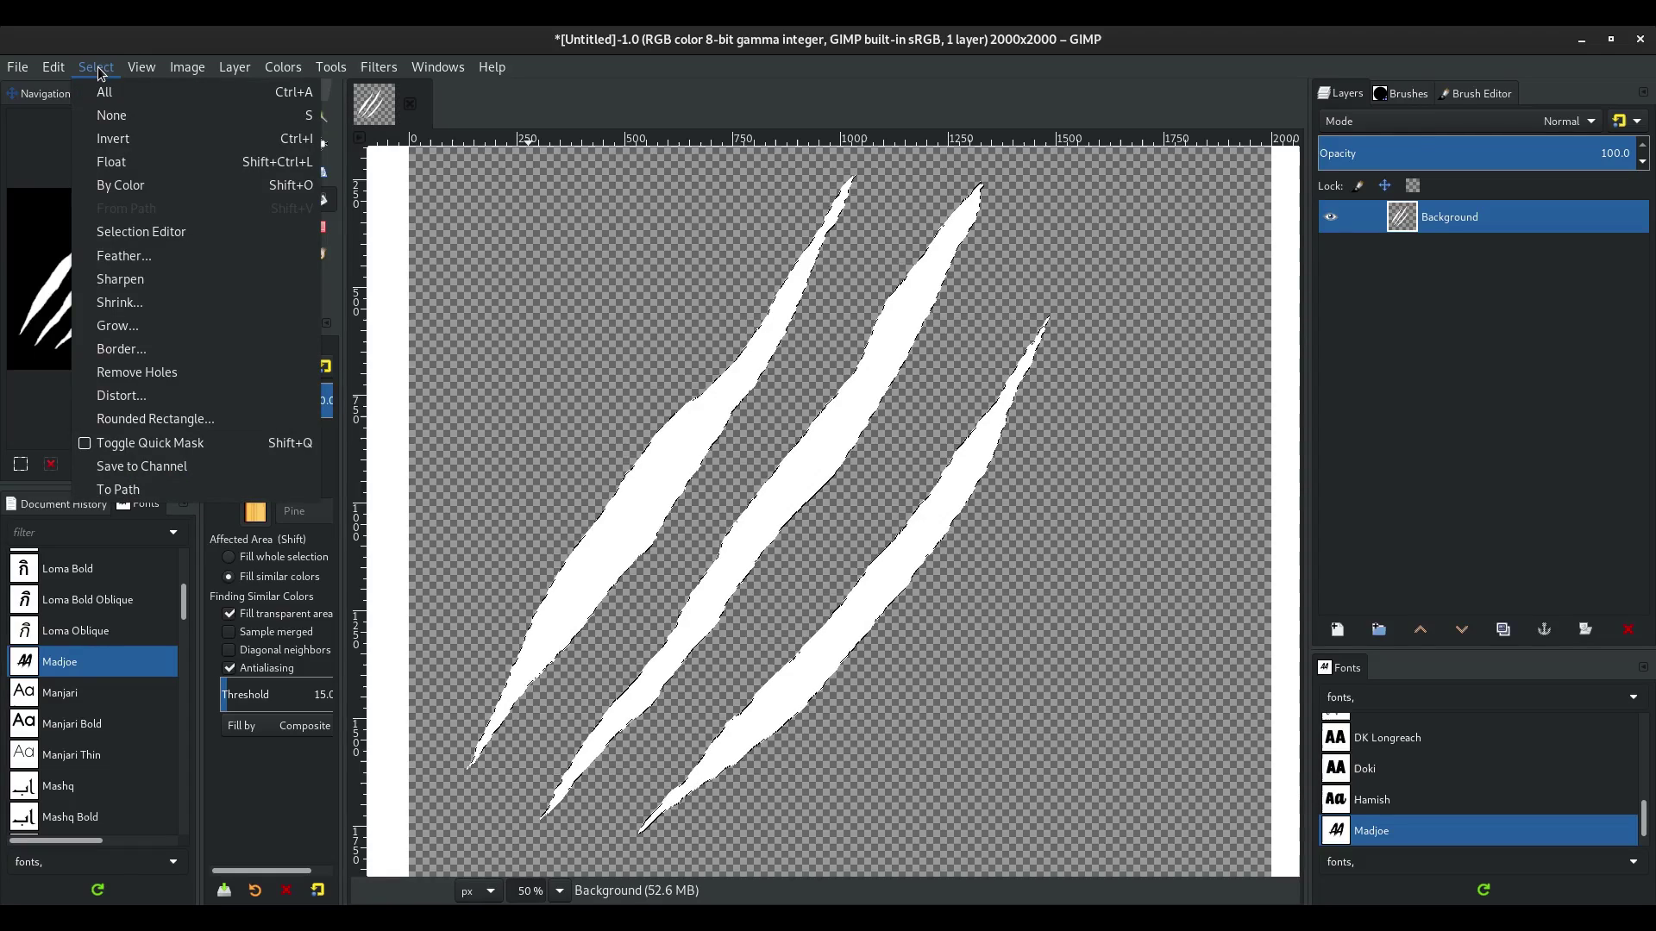
left_click(111, 114)
Move the layer with the white scratches to the right so they sit near the centre of the canvas.
left_click(287, 144)
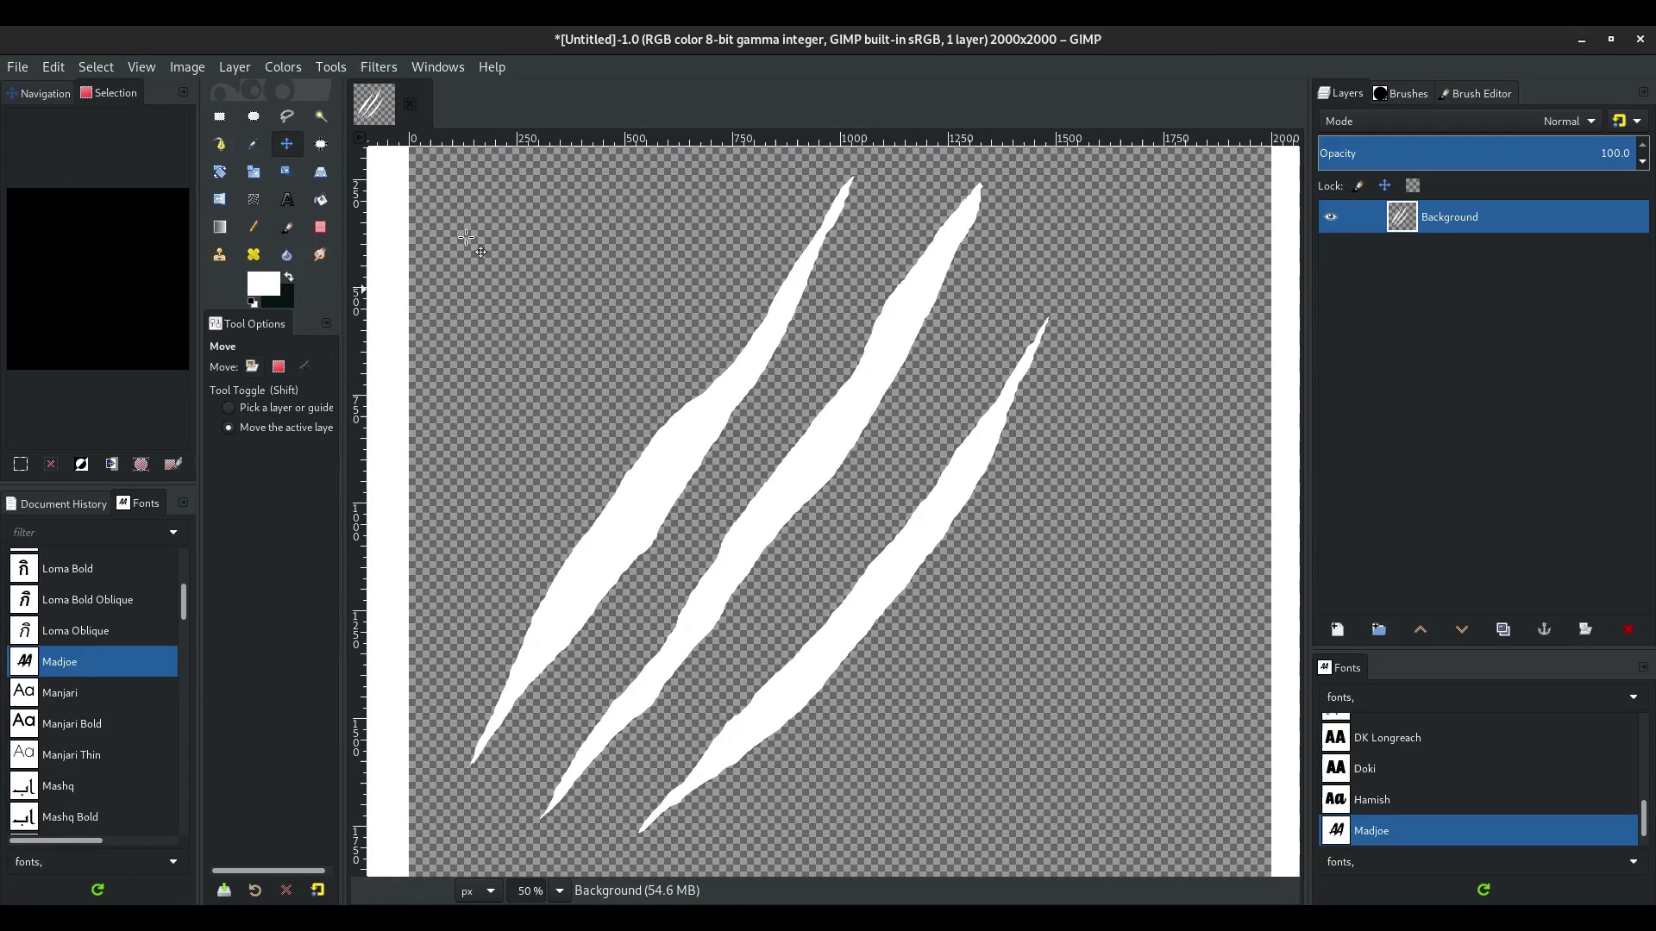
key("minus")
left_click_drag(859, 416, 932, 523)
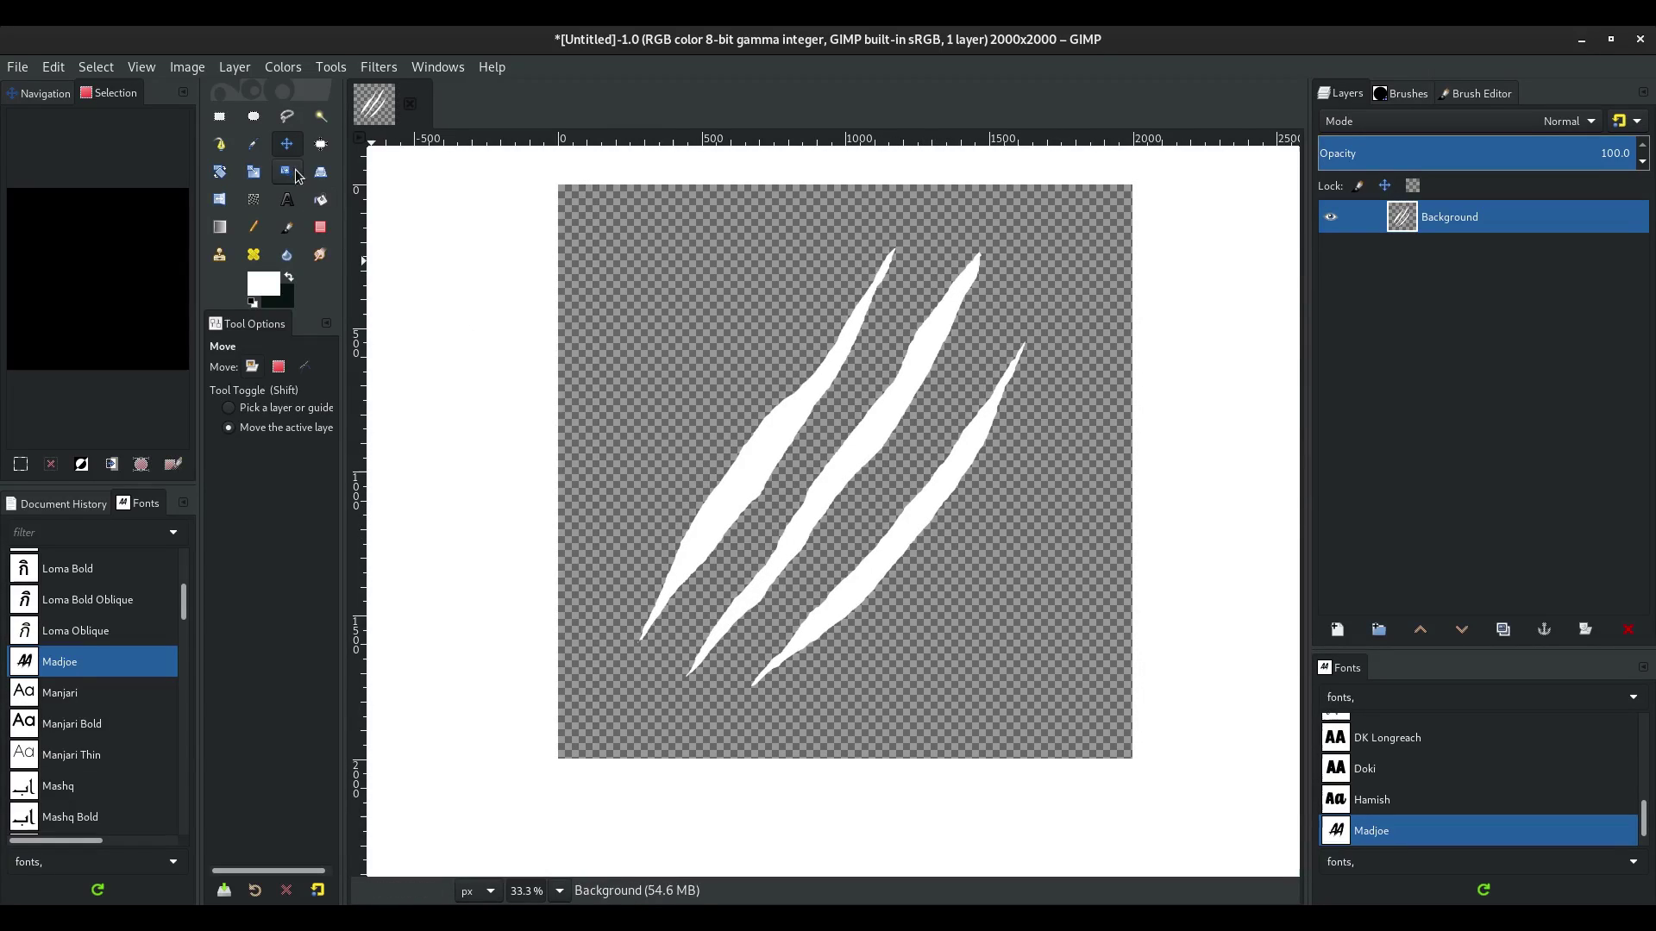
left_click(234, 67)
left_click(281, 442)
left_click_drag(1004, 553, 1011, 553)
scroll(1011, 554, "down", 1, "ctrl")
scroll(1011, 554, "up", 1, "ctrl")
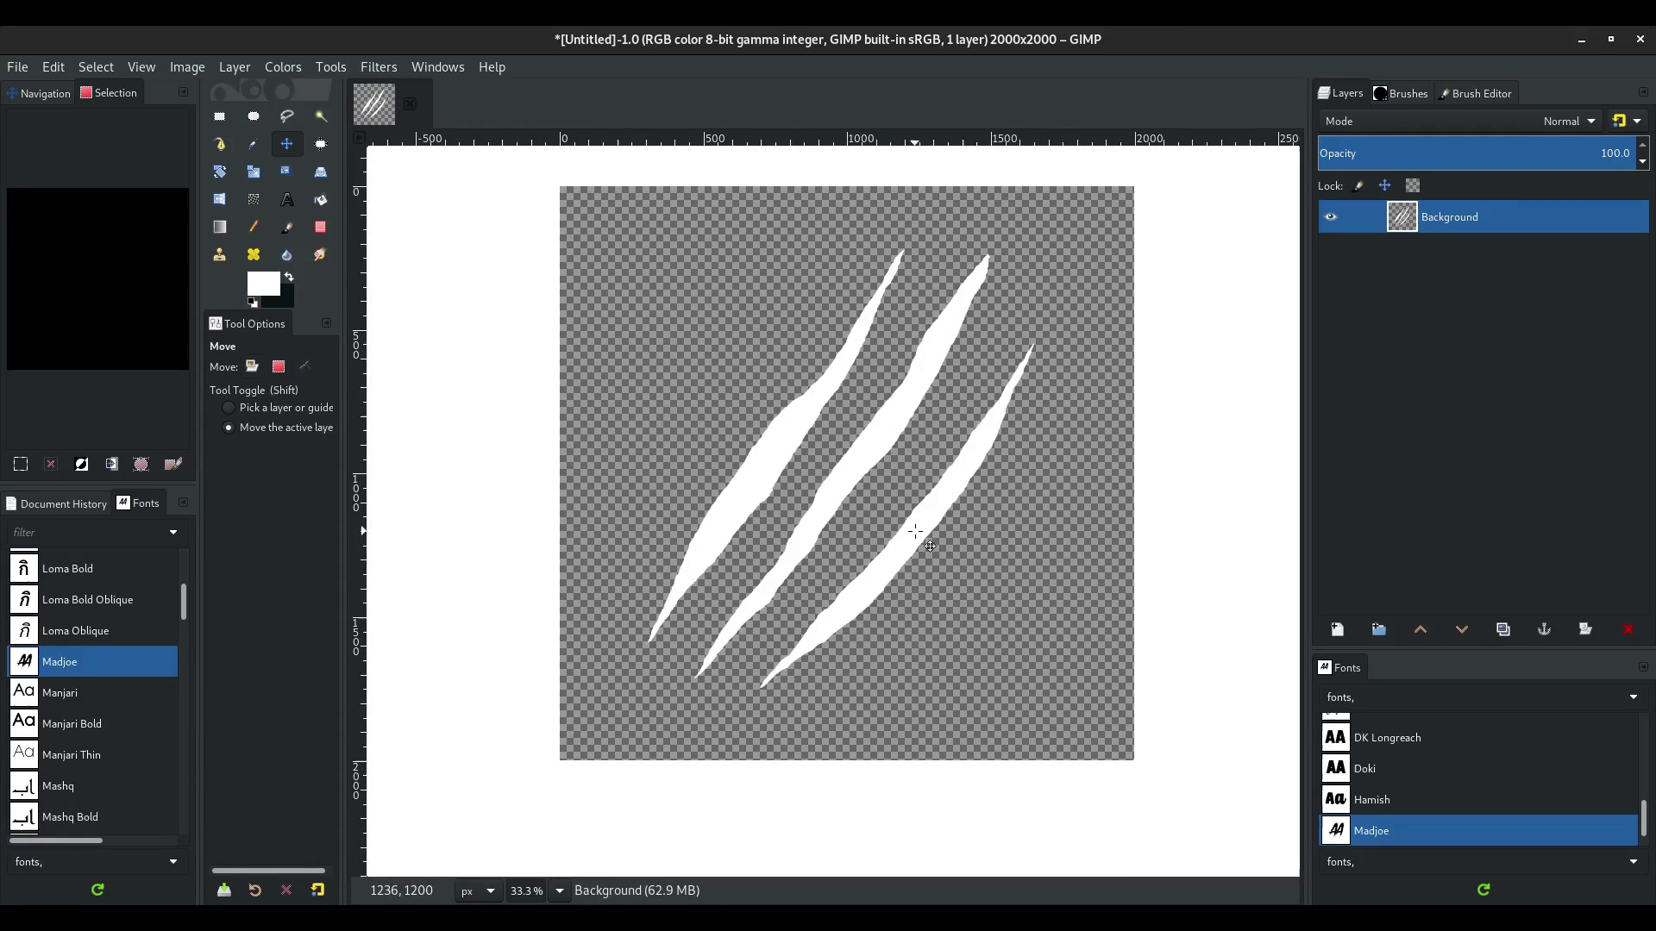
middle_click_drag(940, 526, 903, 530)
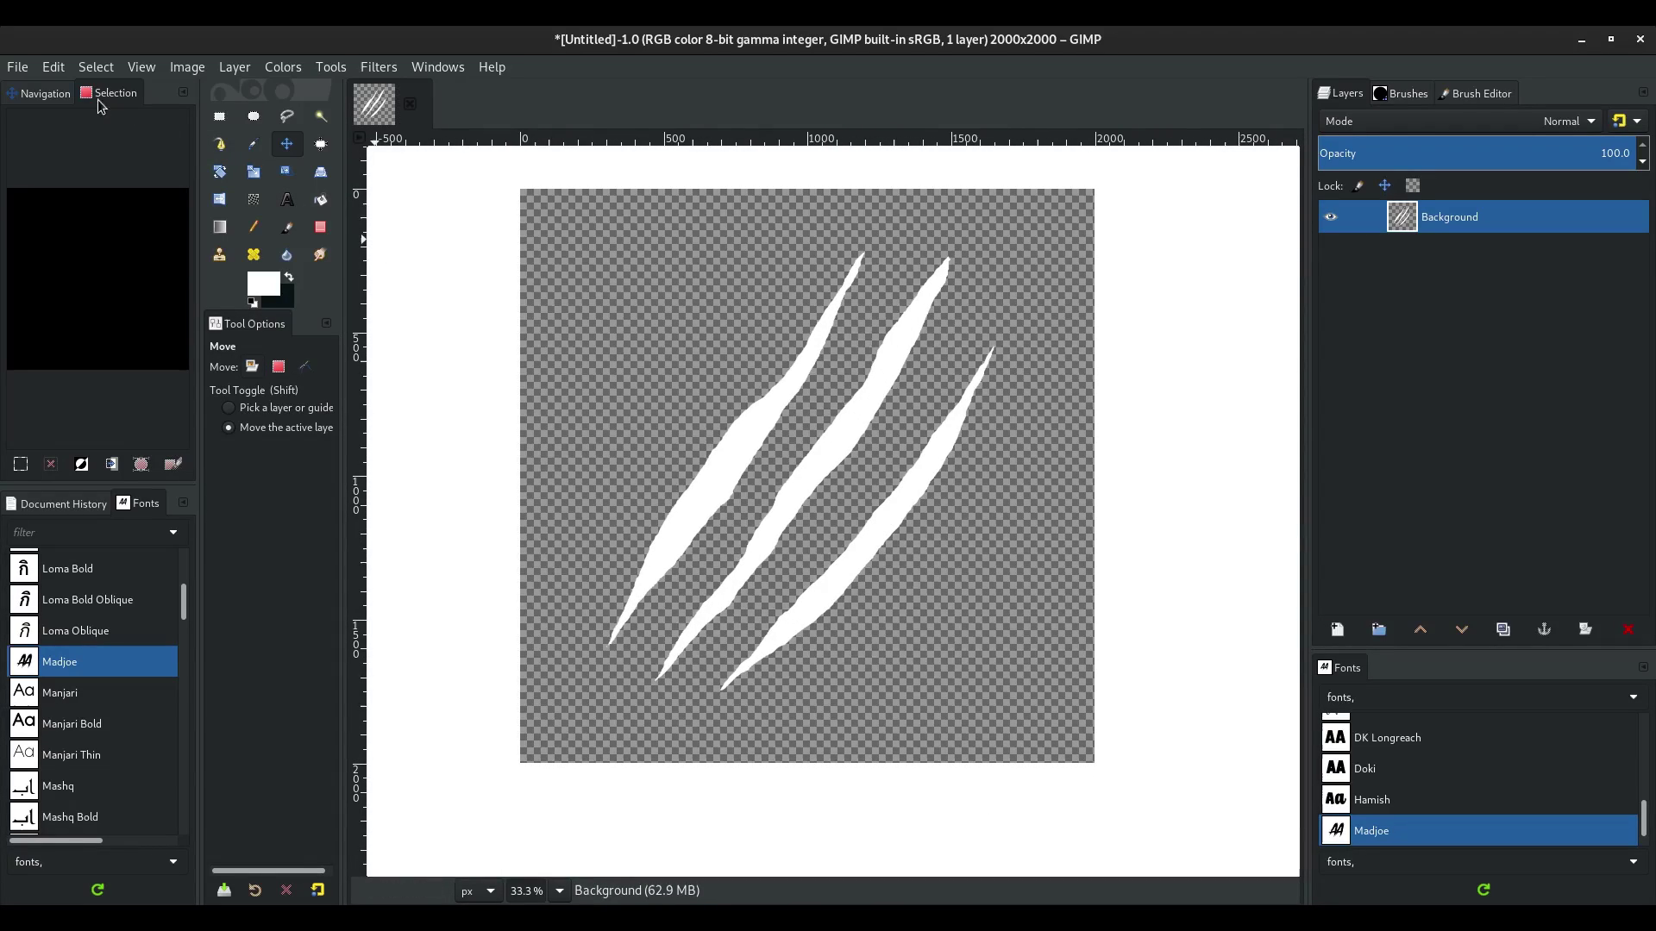
left_click(29, 68)
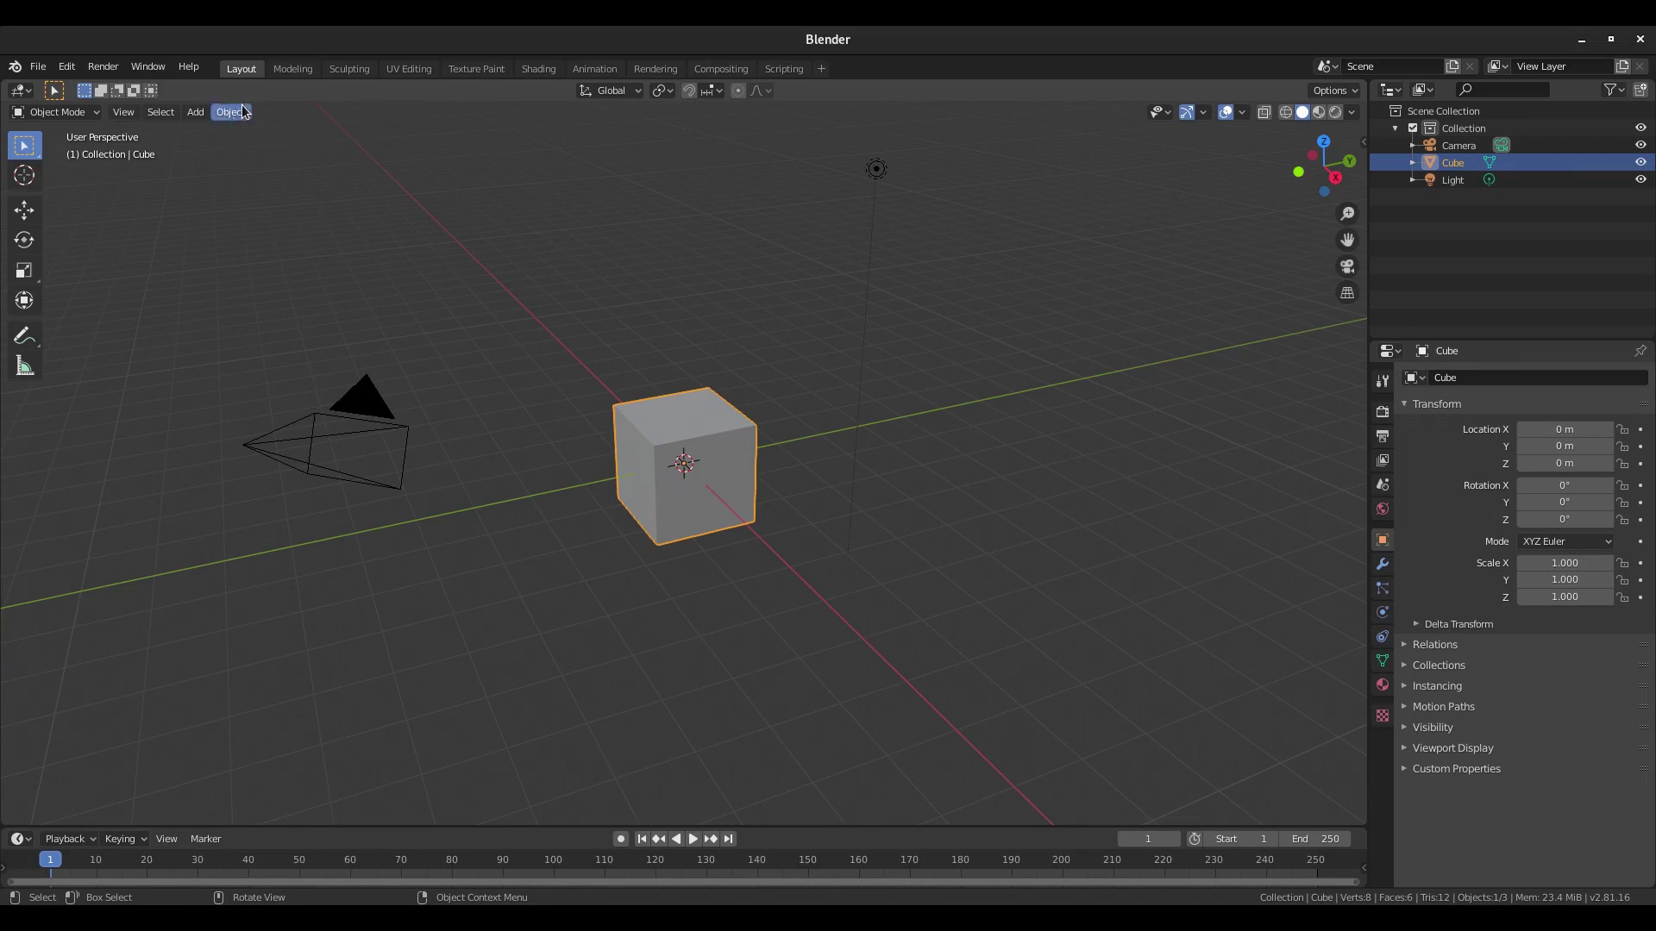
Open Blender's add-on preferences and move the preferences window toward the middle of the viewport.
left_click(37, 67)
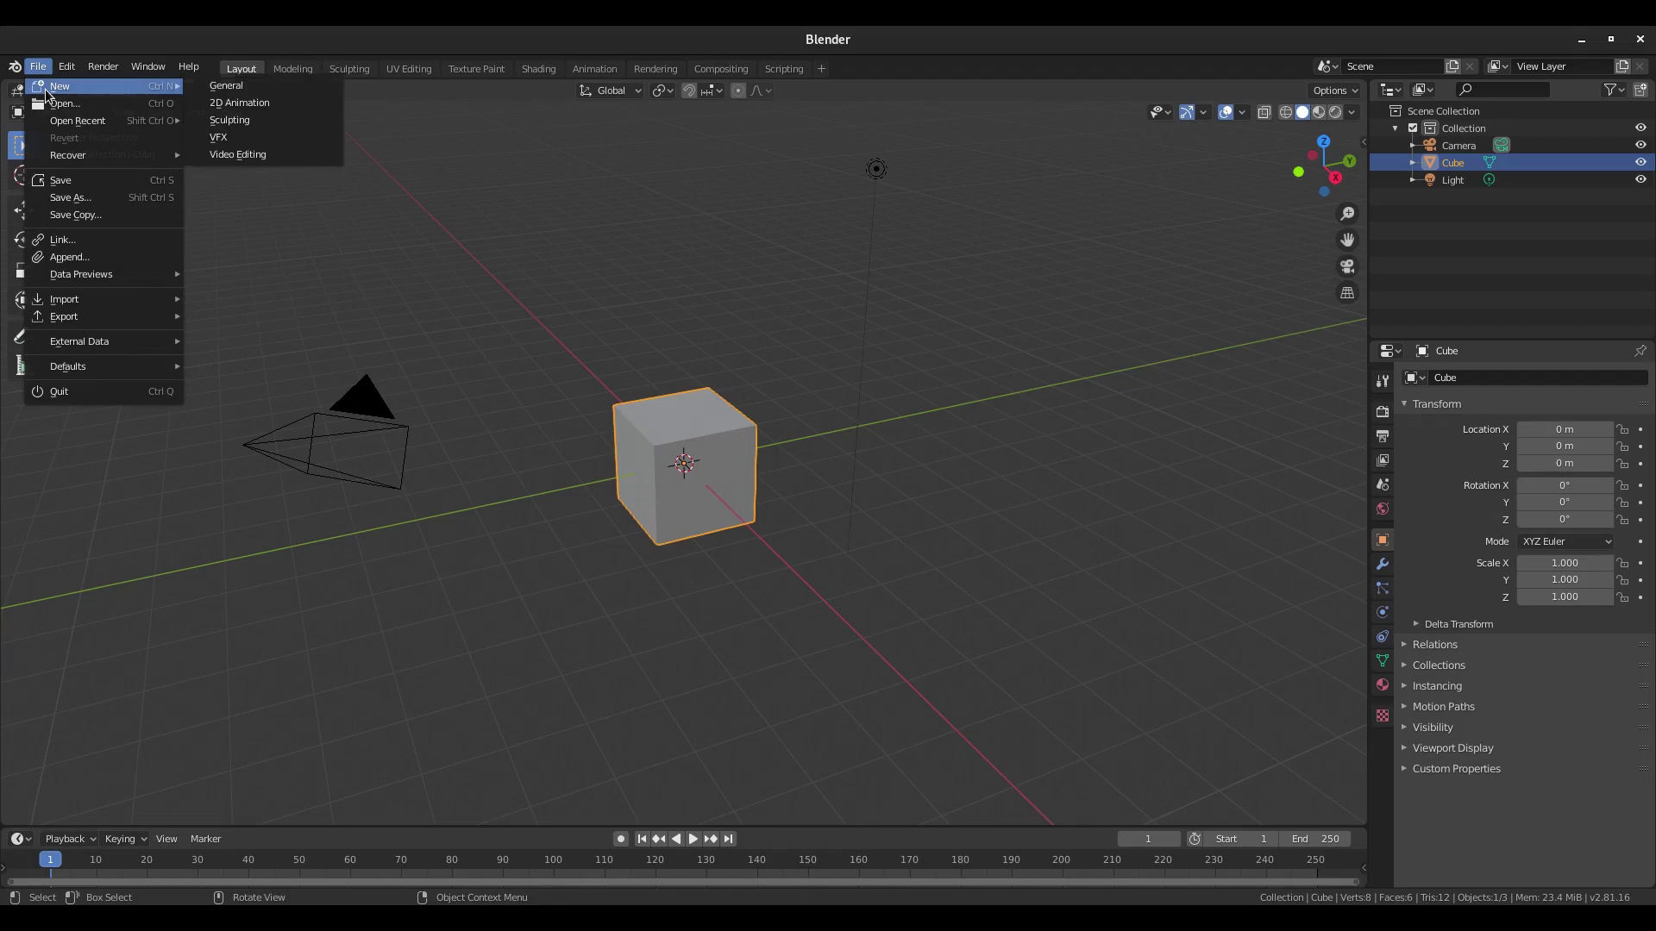
mouse_move(67, 69)
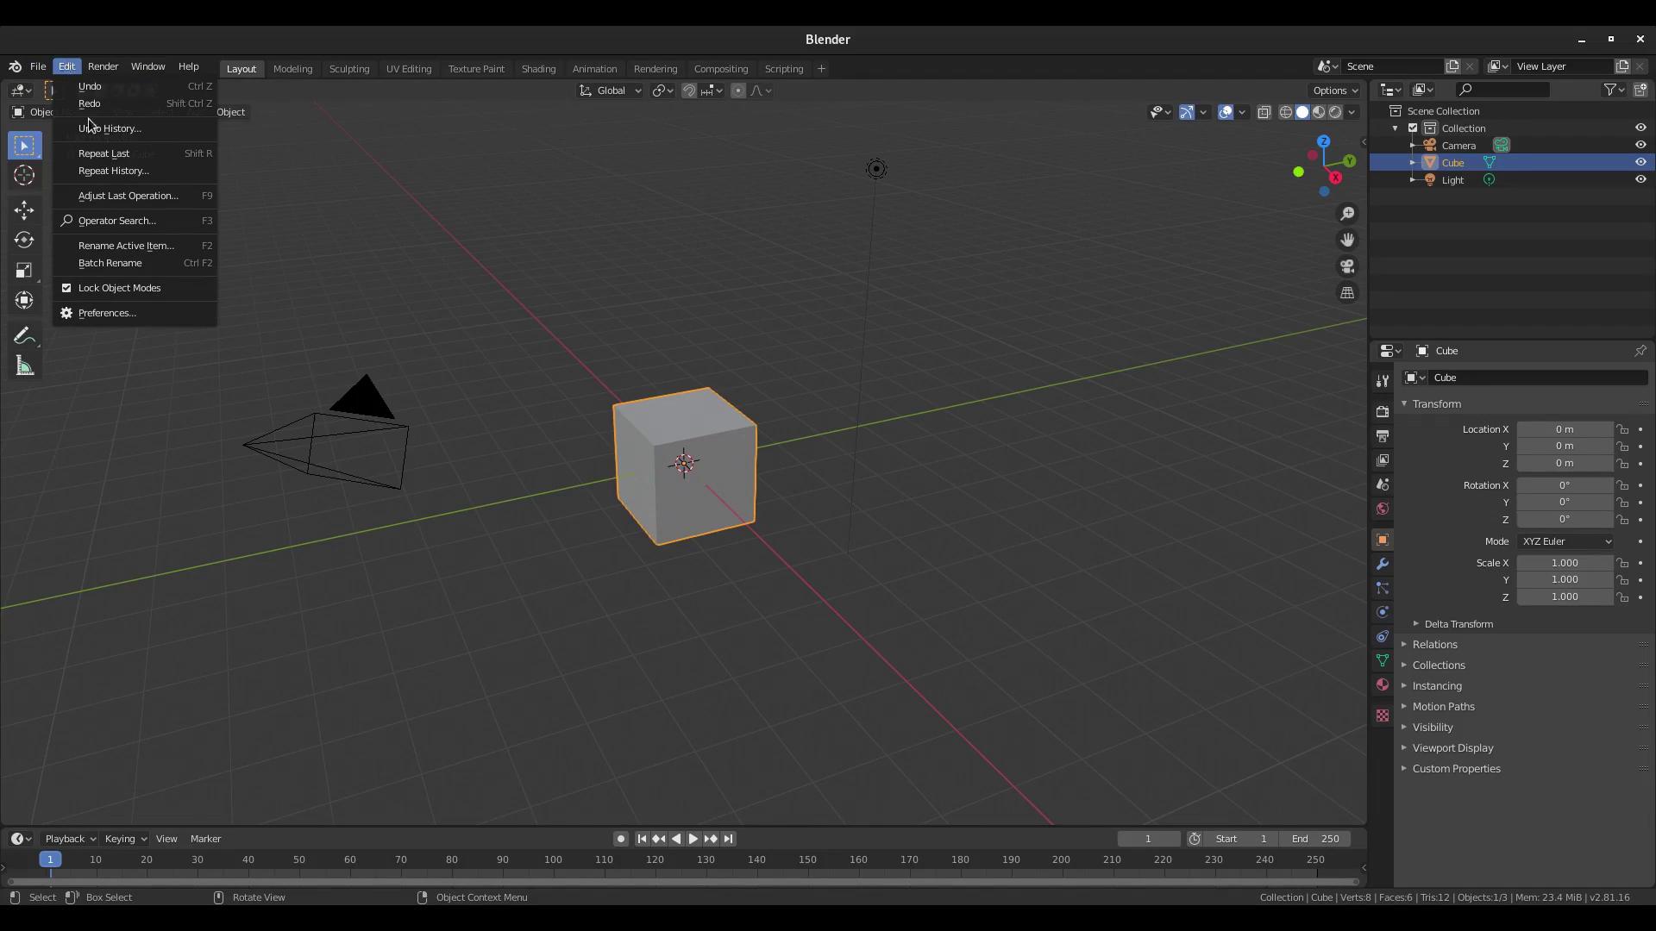
left_click(122, 311)
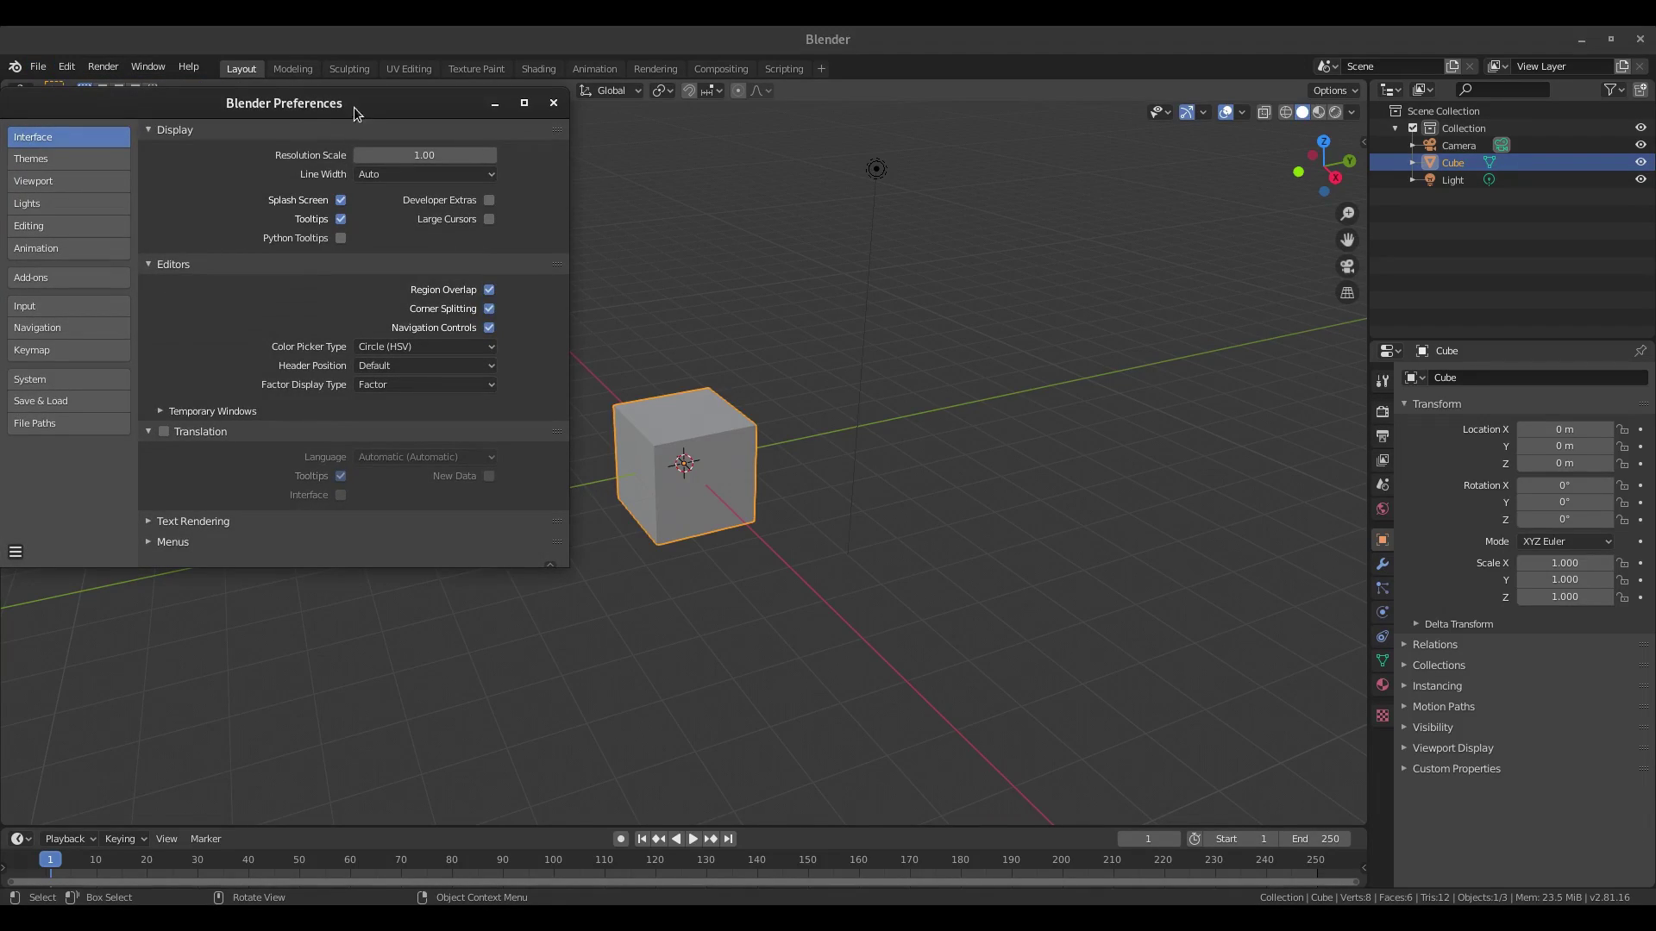
left_click_drag(355, 113, 642, 175)
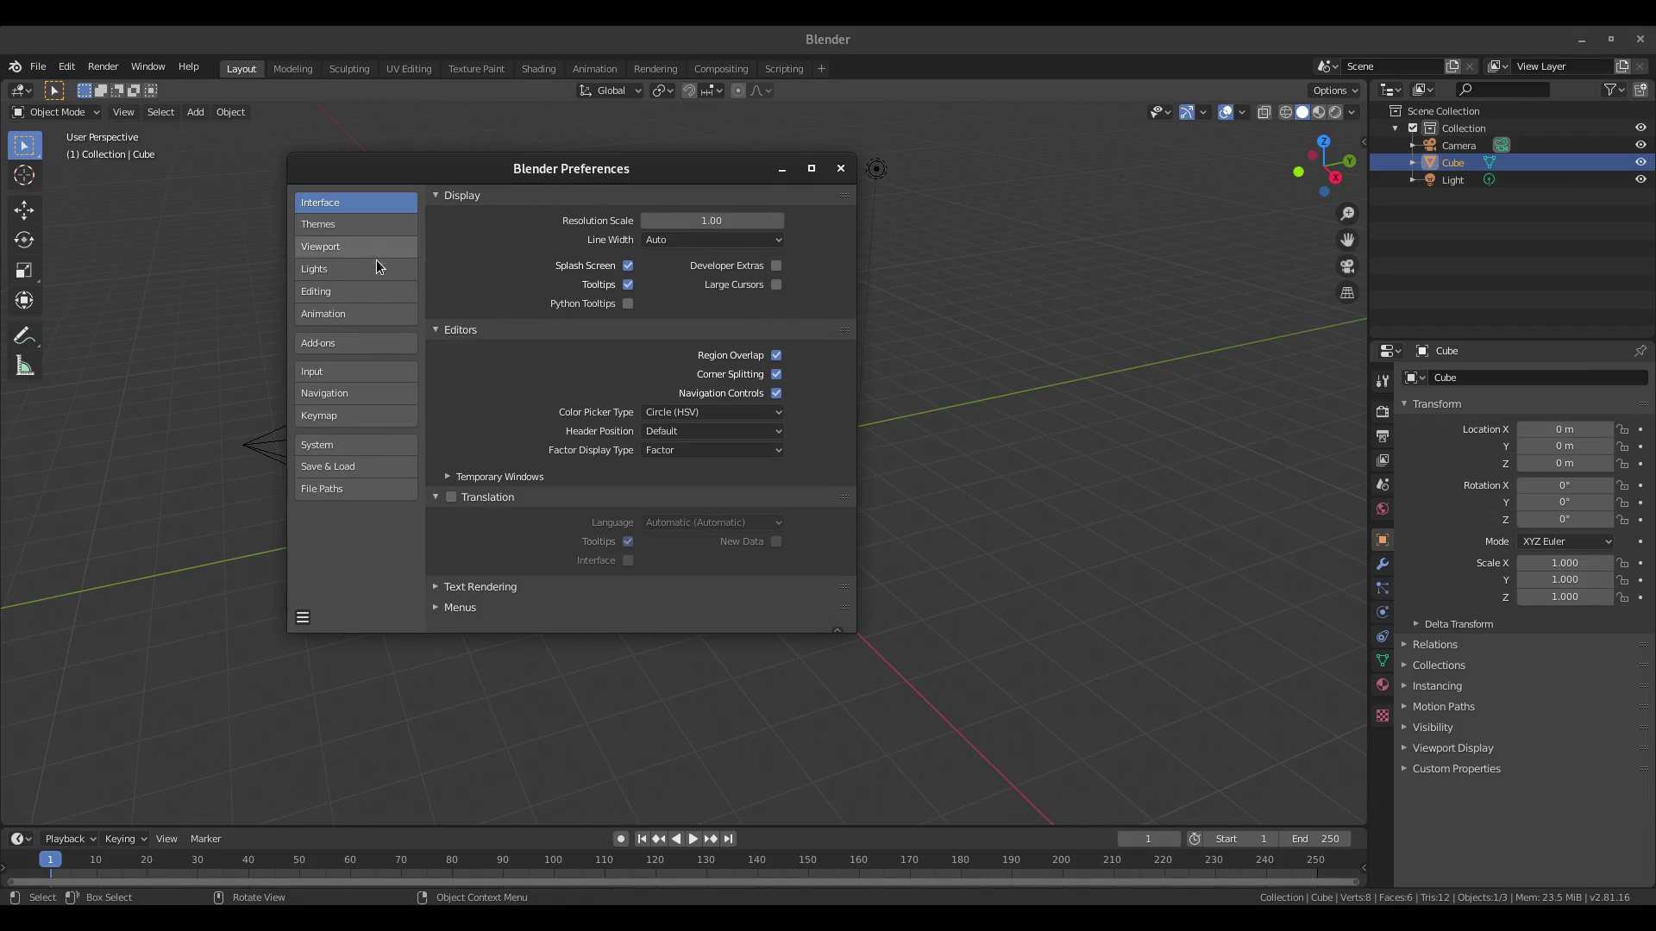
left_click(360, 344)
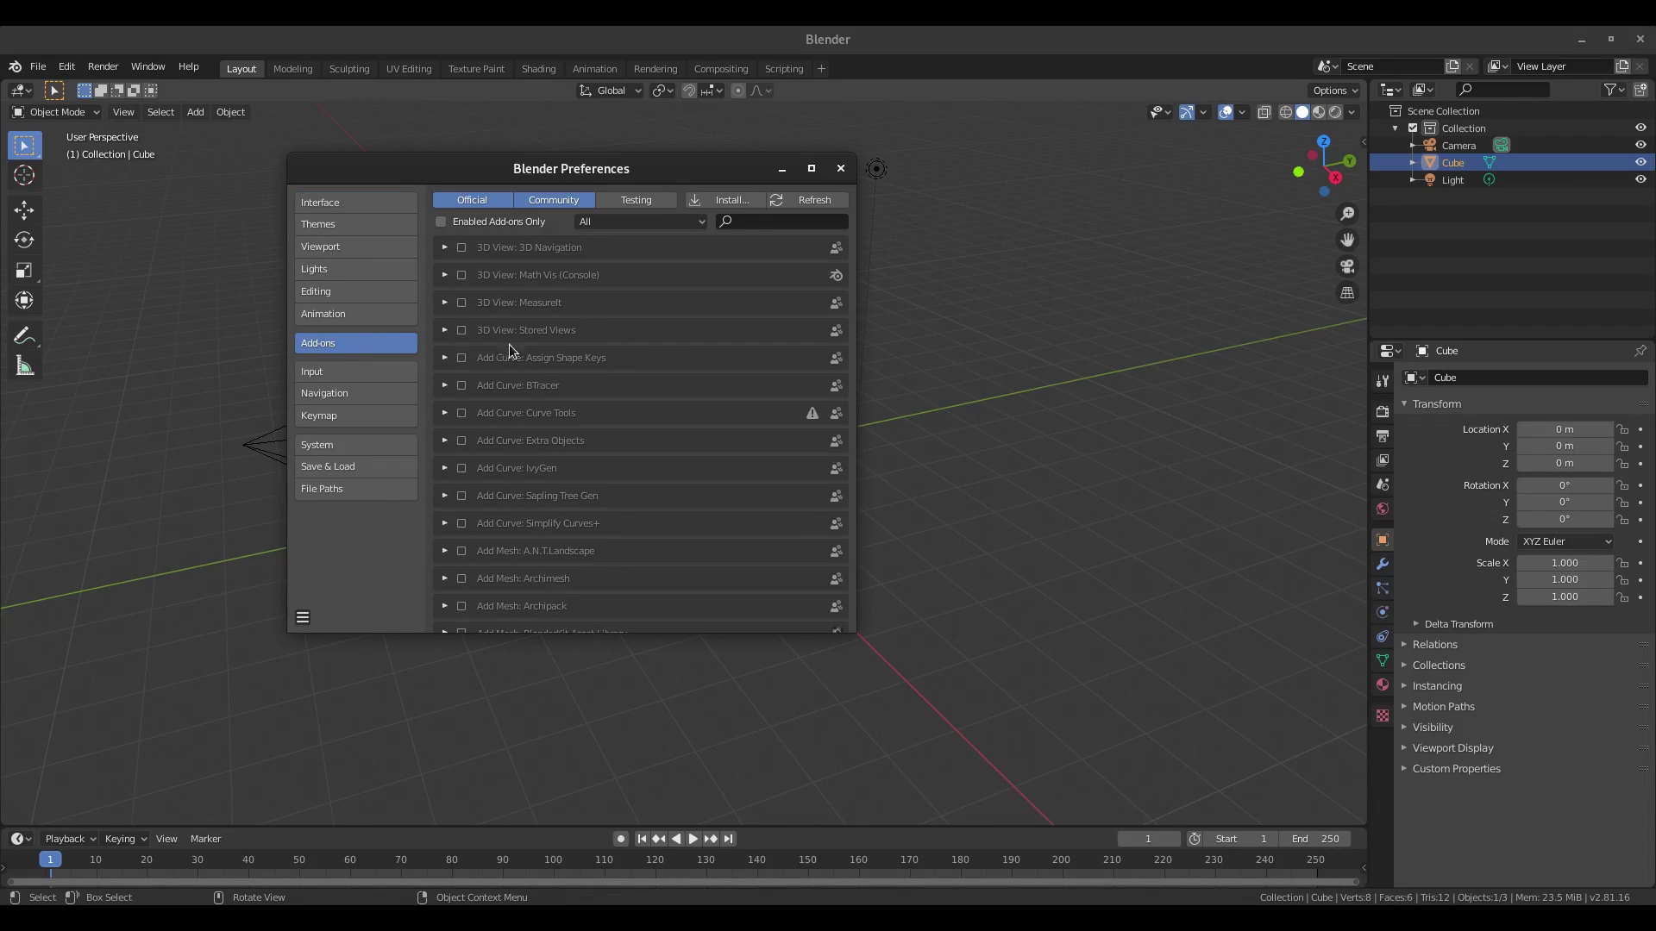
Search the add-ons for "images" and enable Import-Export: Import Images as Planes.
left_click(757, 221)
type("images")
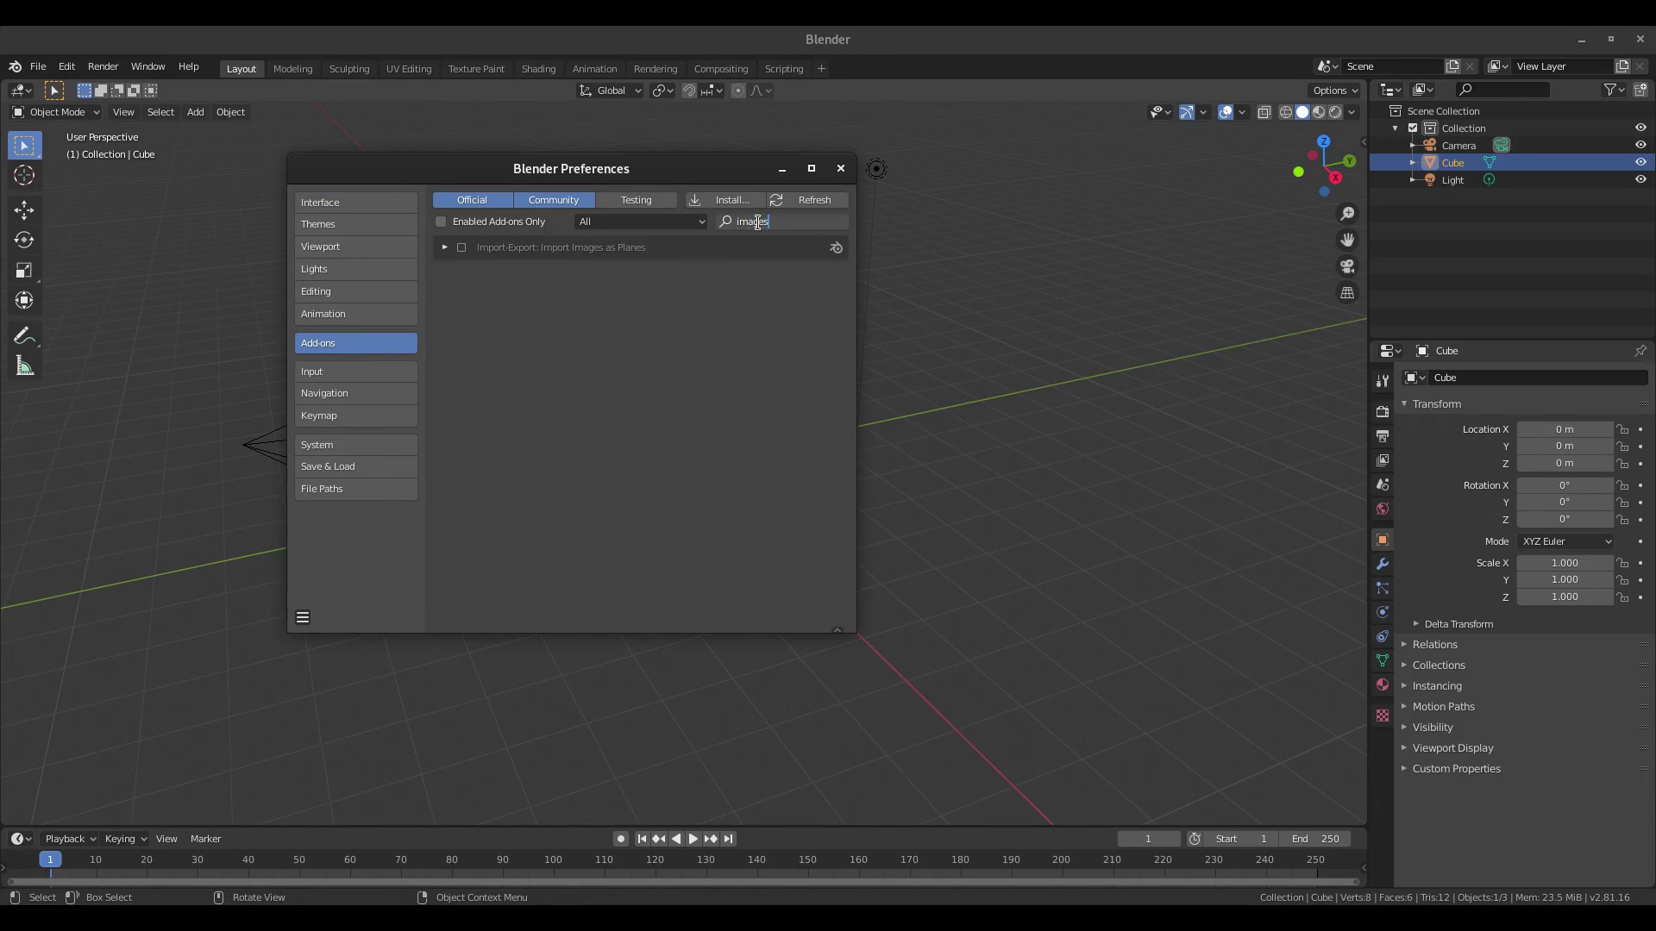
key("Return")
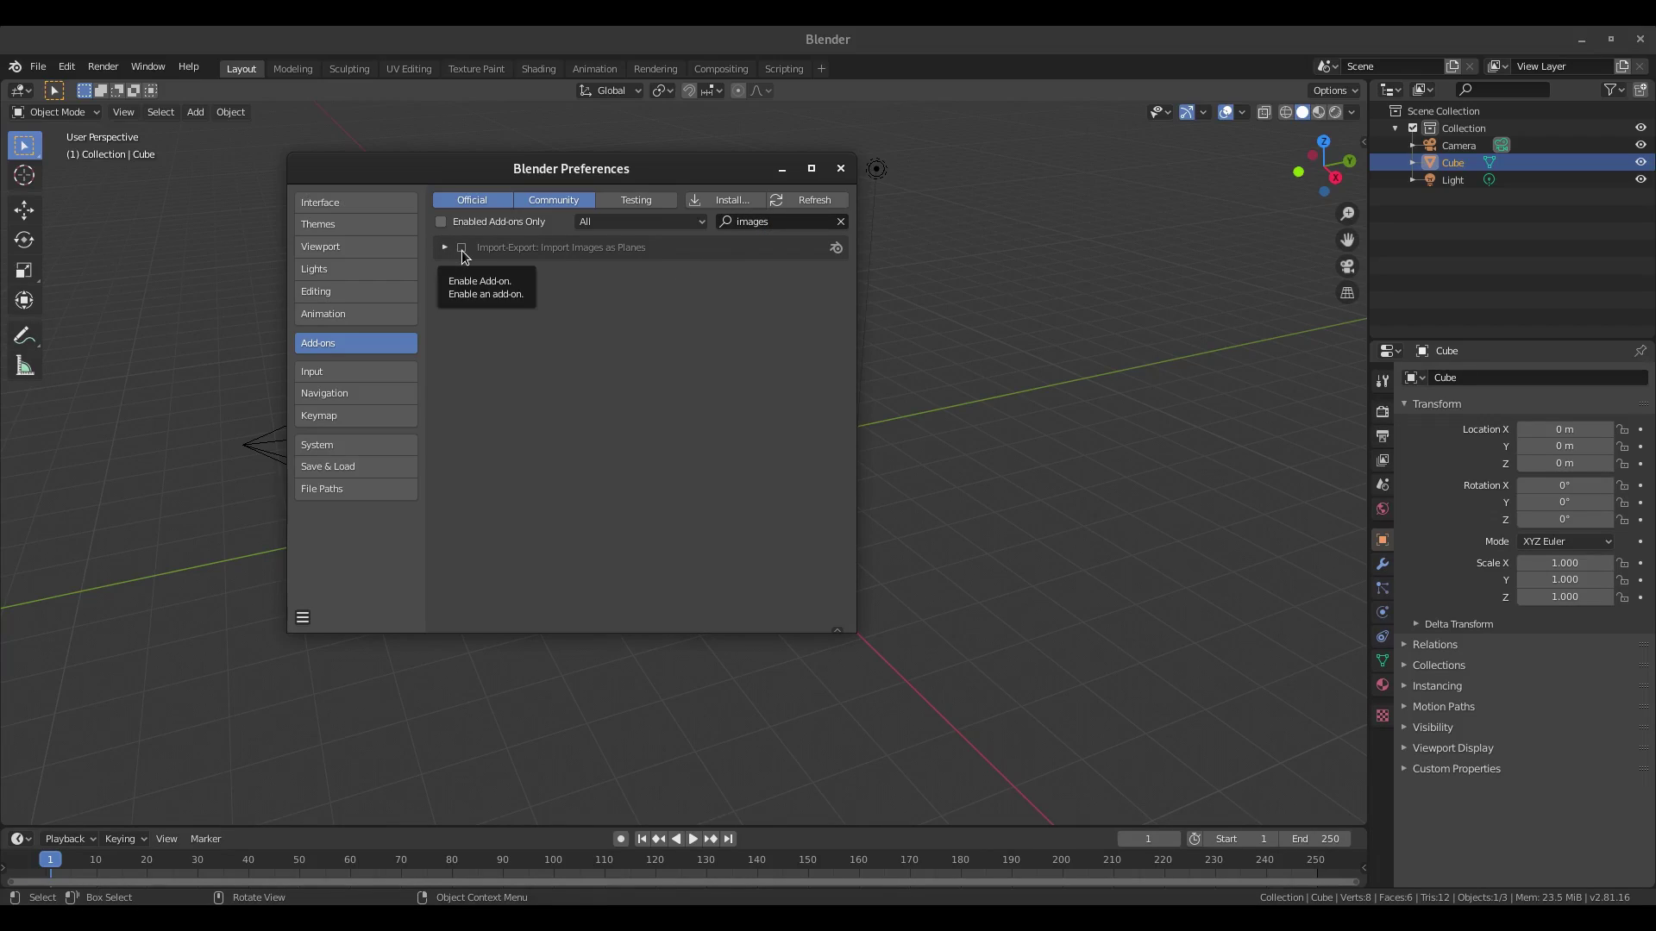
left_click(462, 250)
Save the preferences and close the preferences window.
left_click(304, 618)
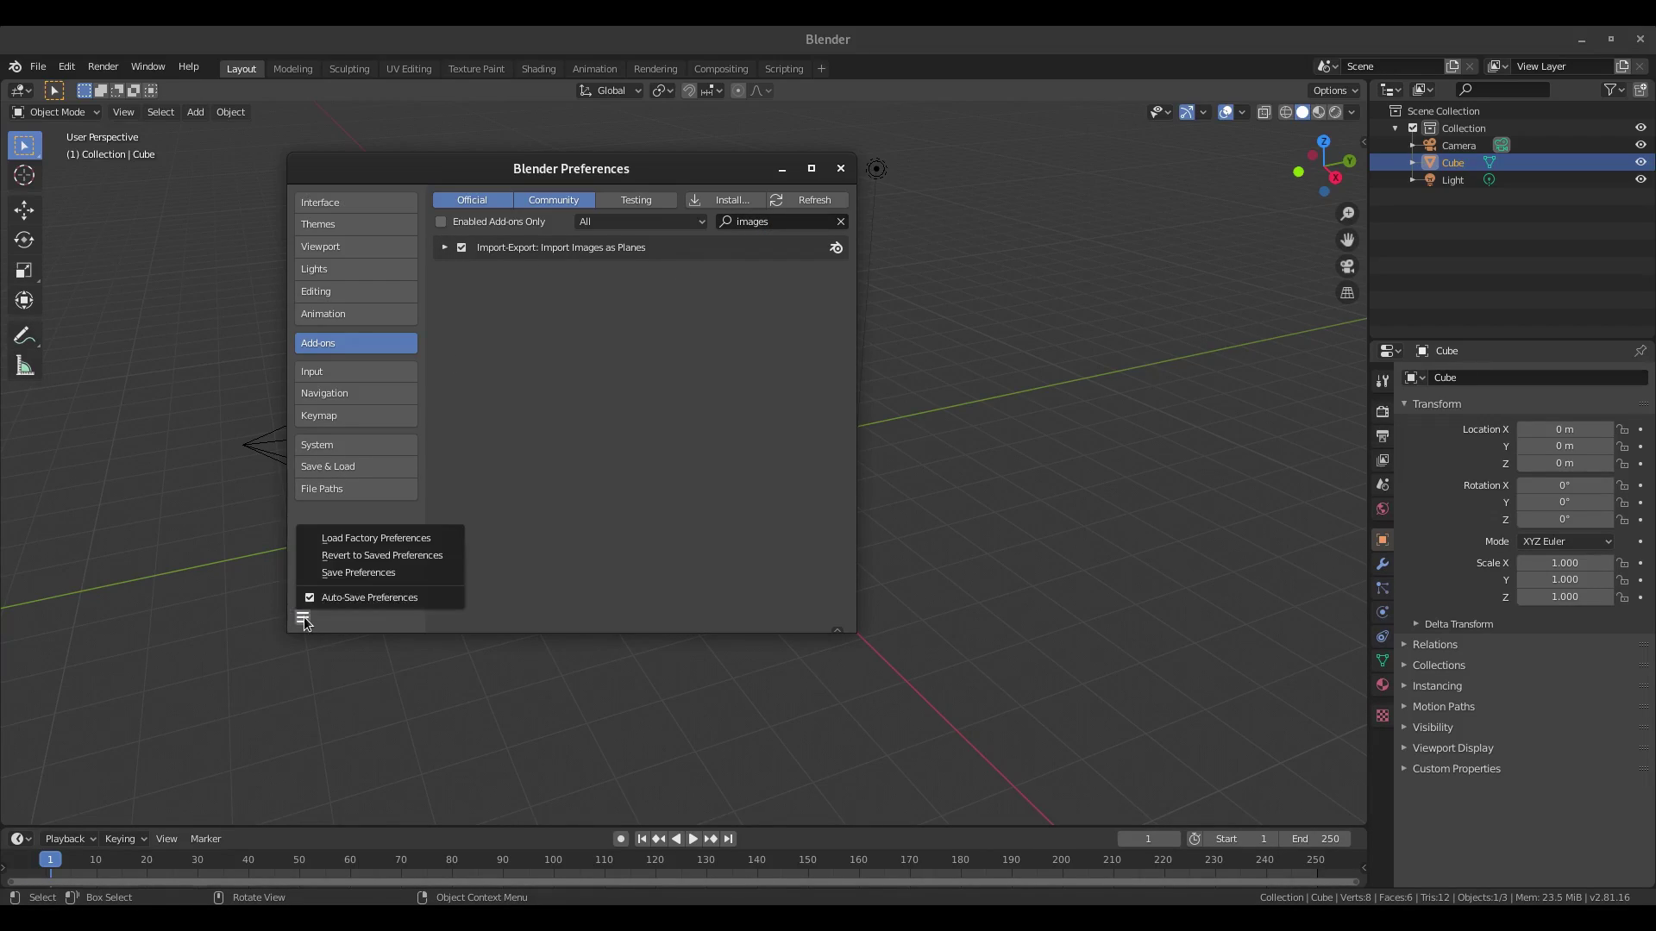
left_click(325, 574)
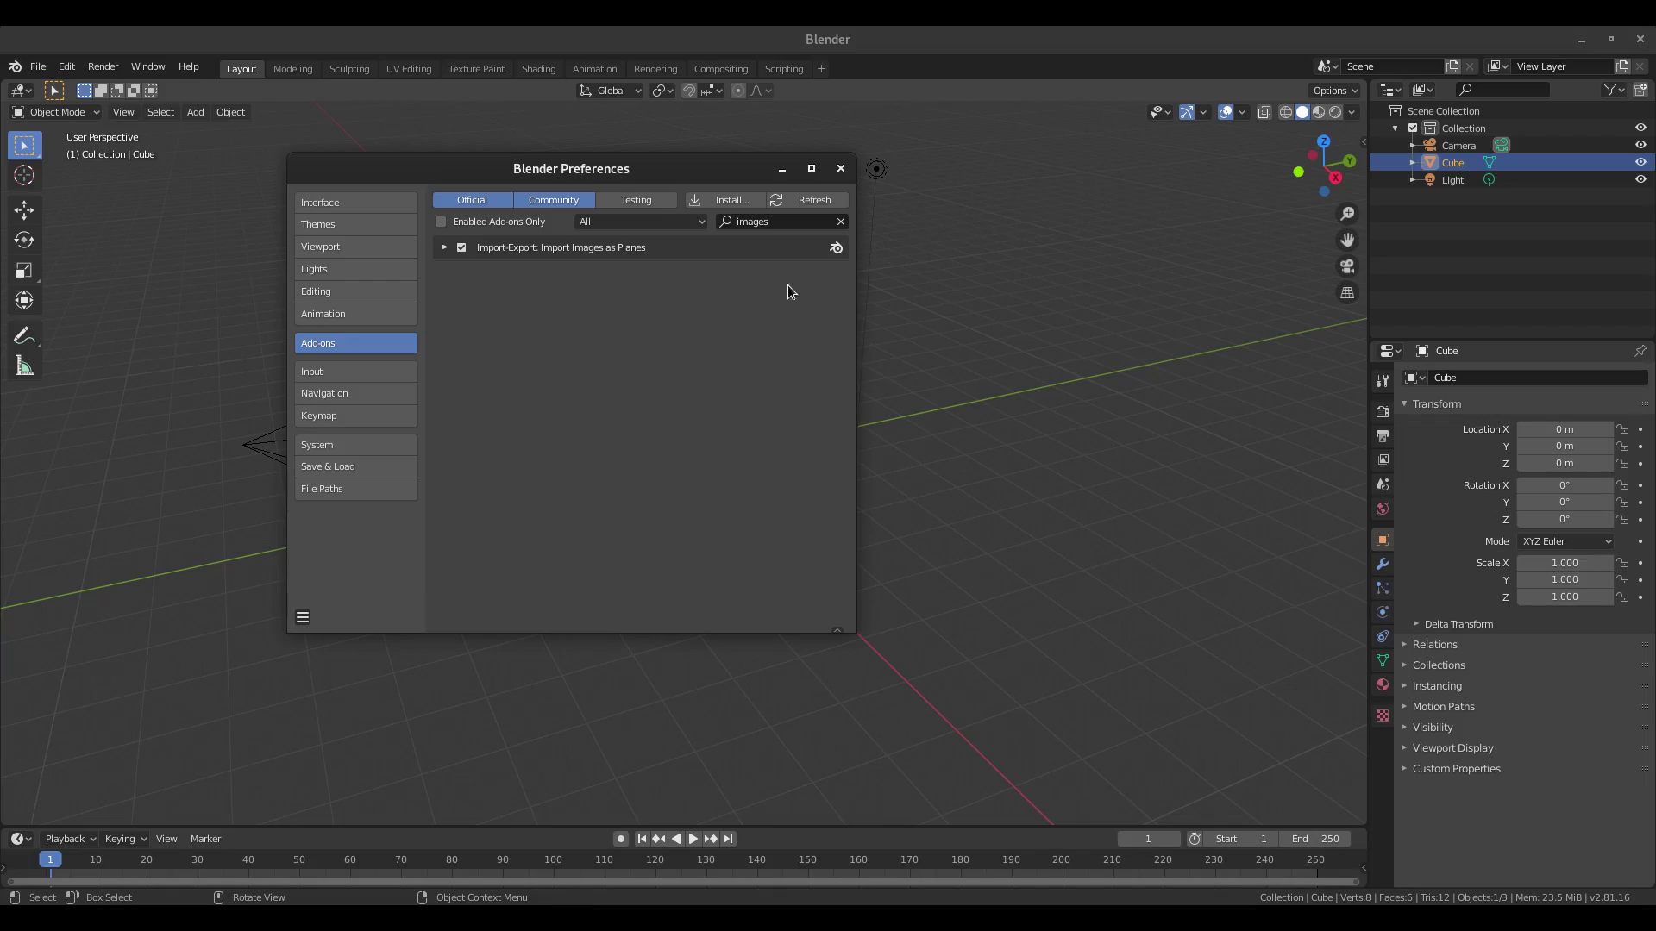
left_click(840, 168)
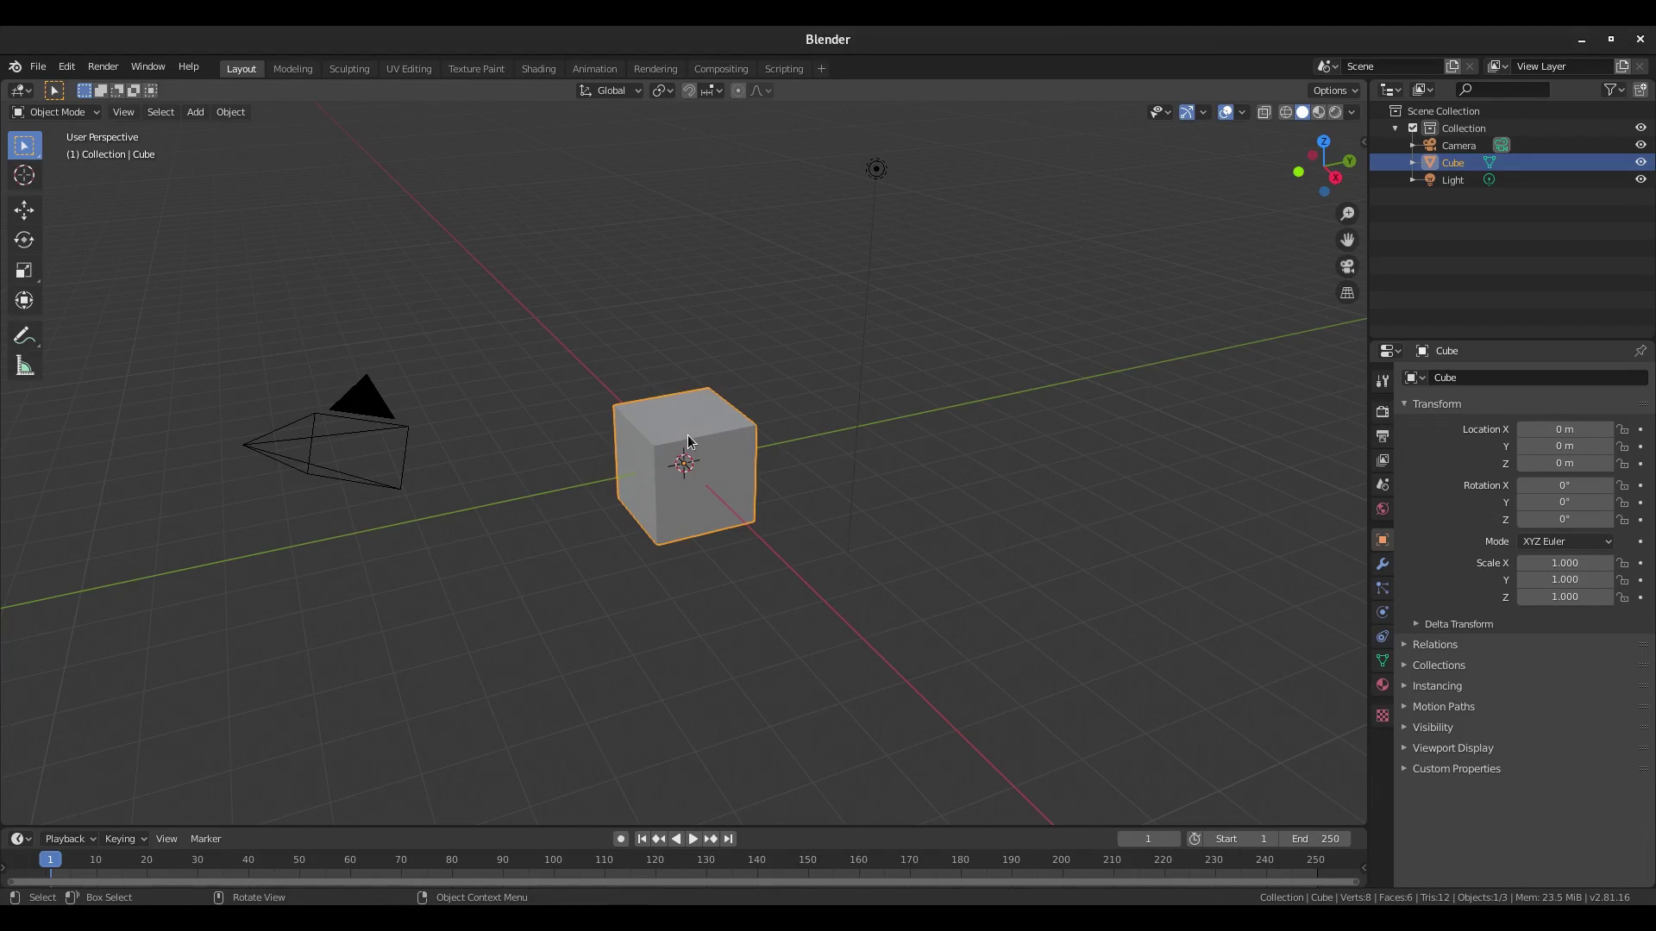
Delete the default cube and the light from the scene.
key("Delete")
left_click(877, 170)
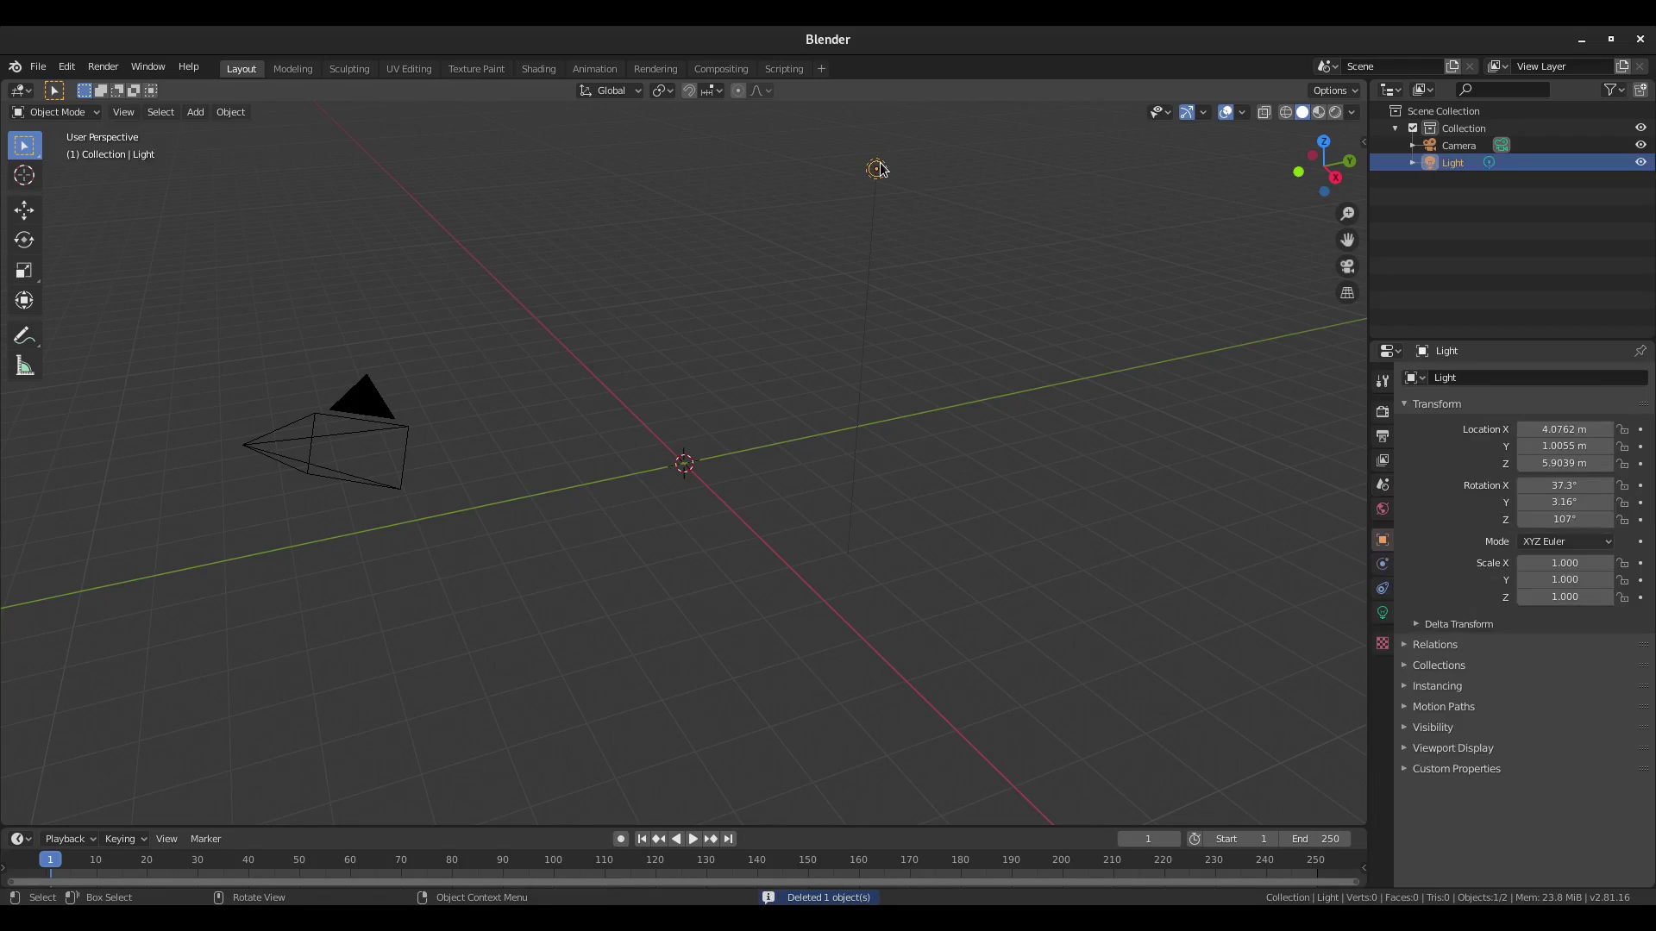
key("Delete")
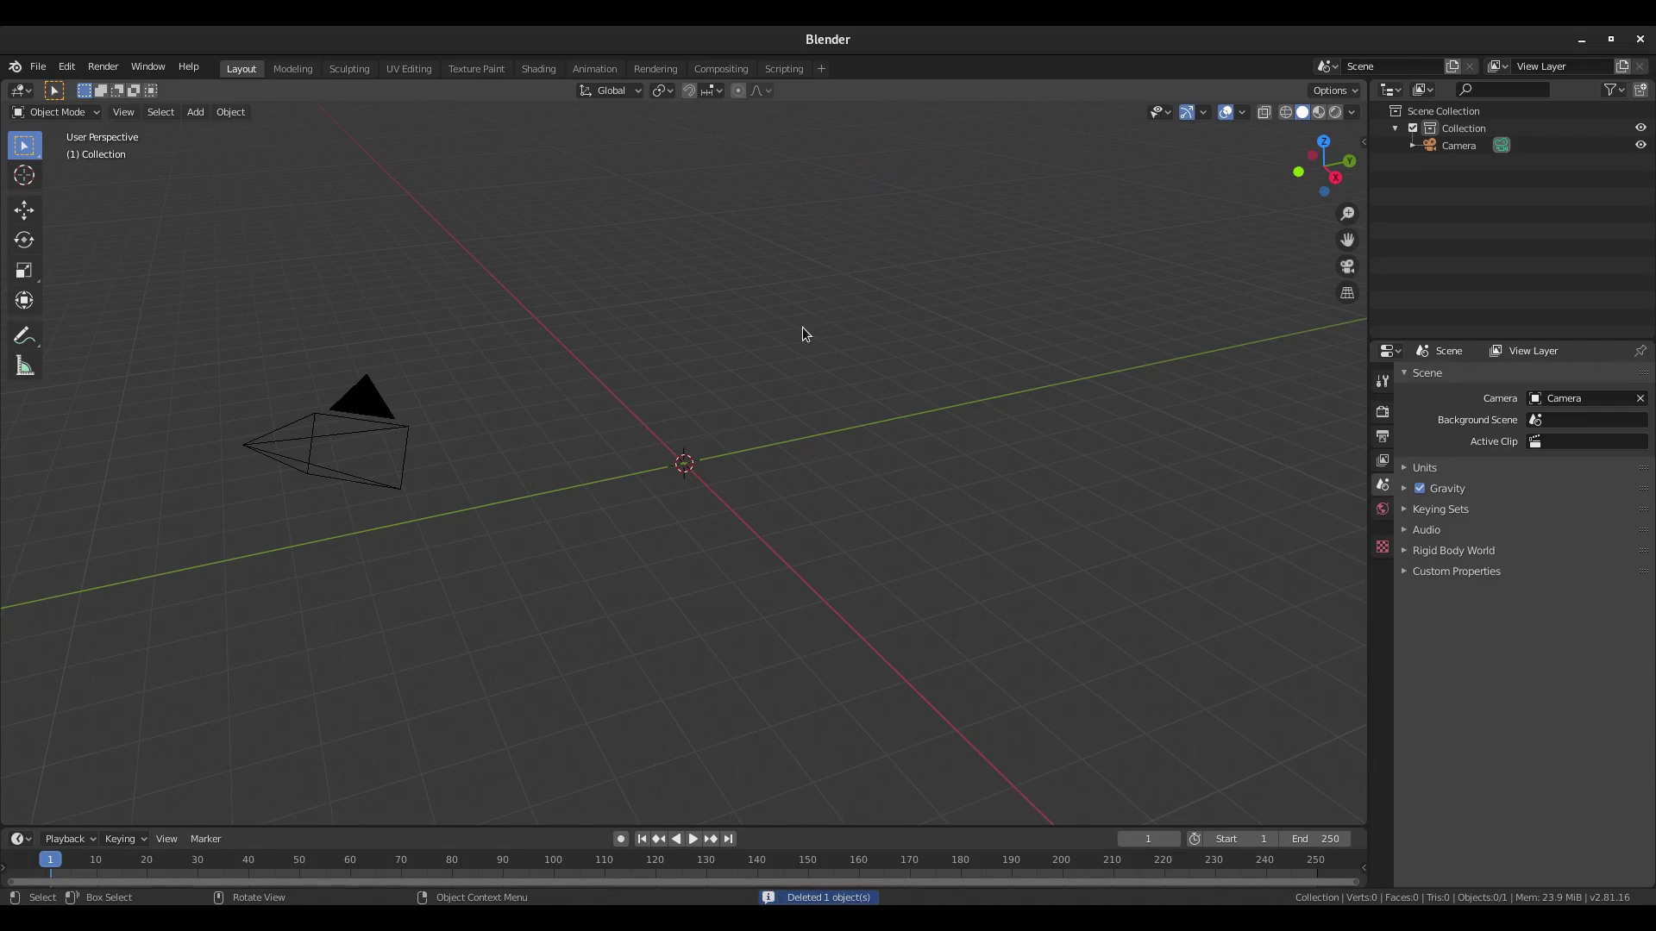
Import slicies.png into the scene with Images as Planes, keeping the Principled material and Use Alpha options.
key("shift+a")
mouse_move(689, 383)
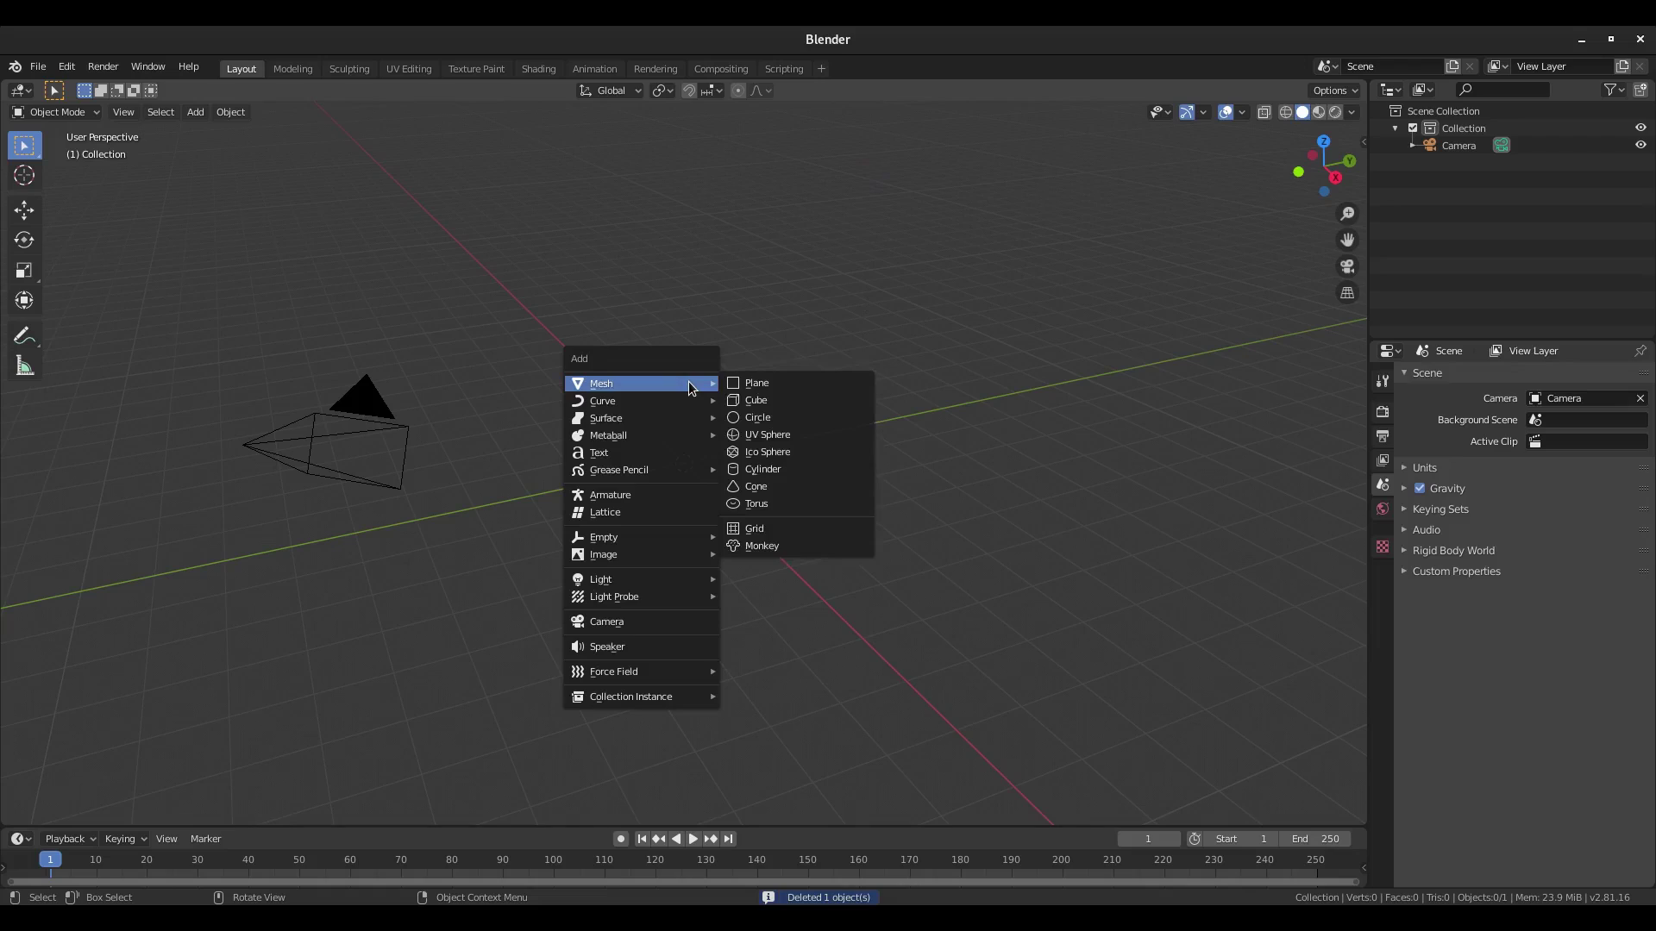
mouse_move(687, 556)
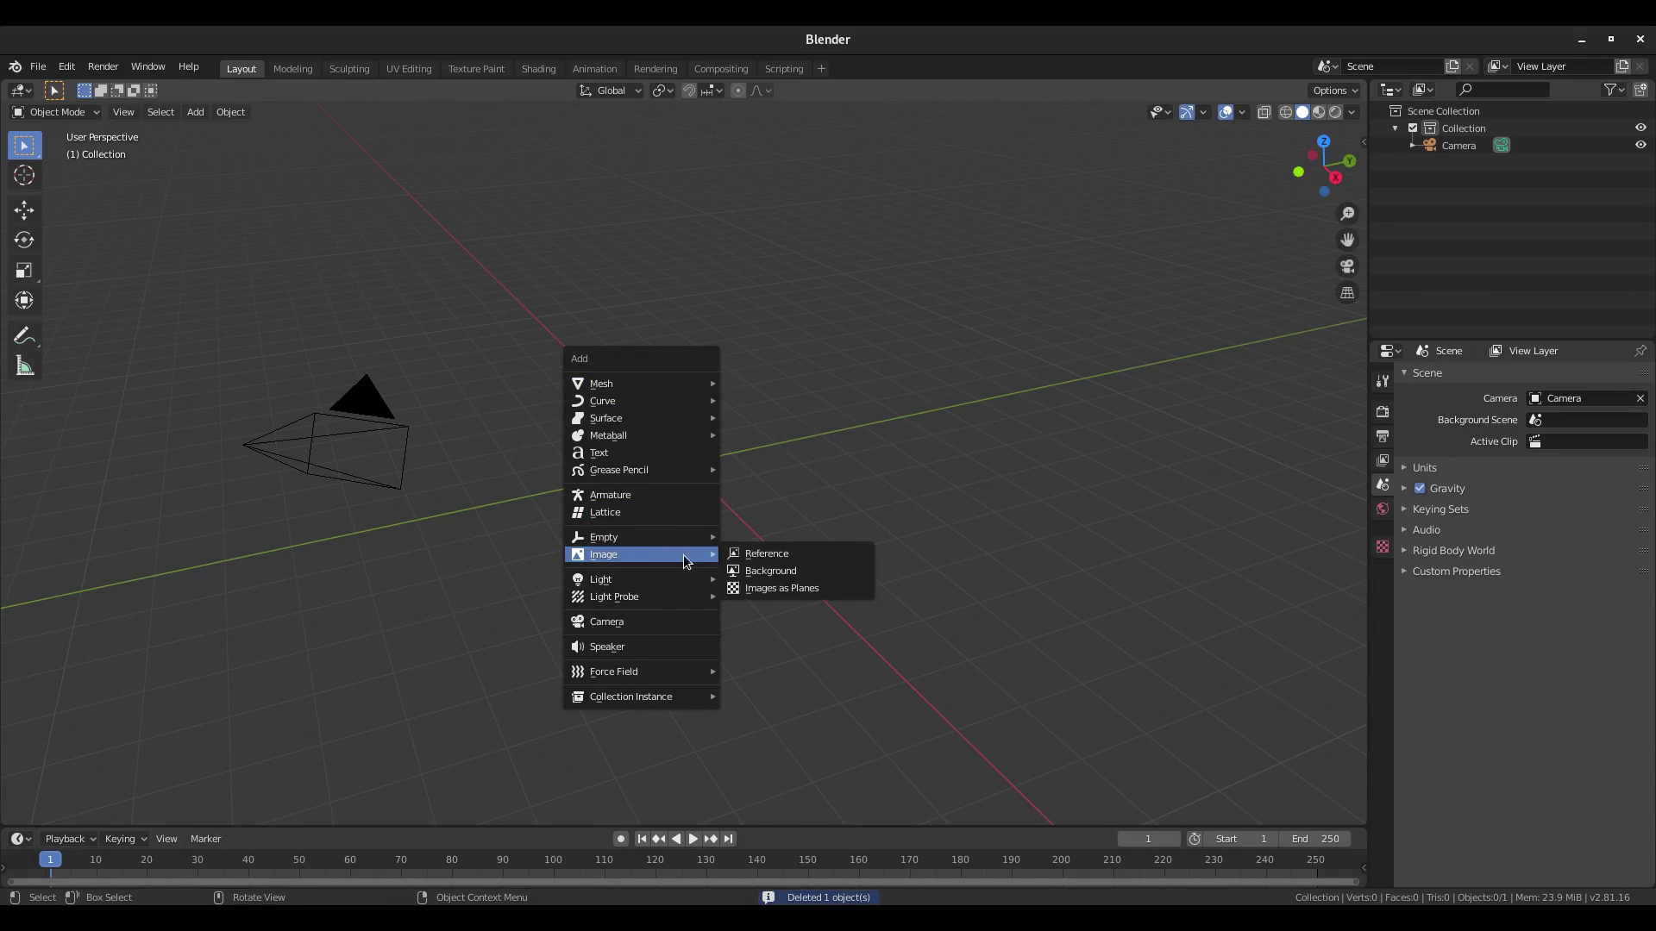
left_click(825, 595)
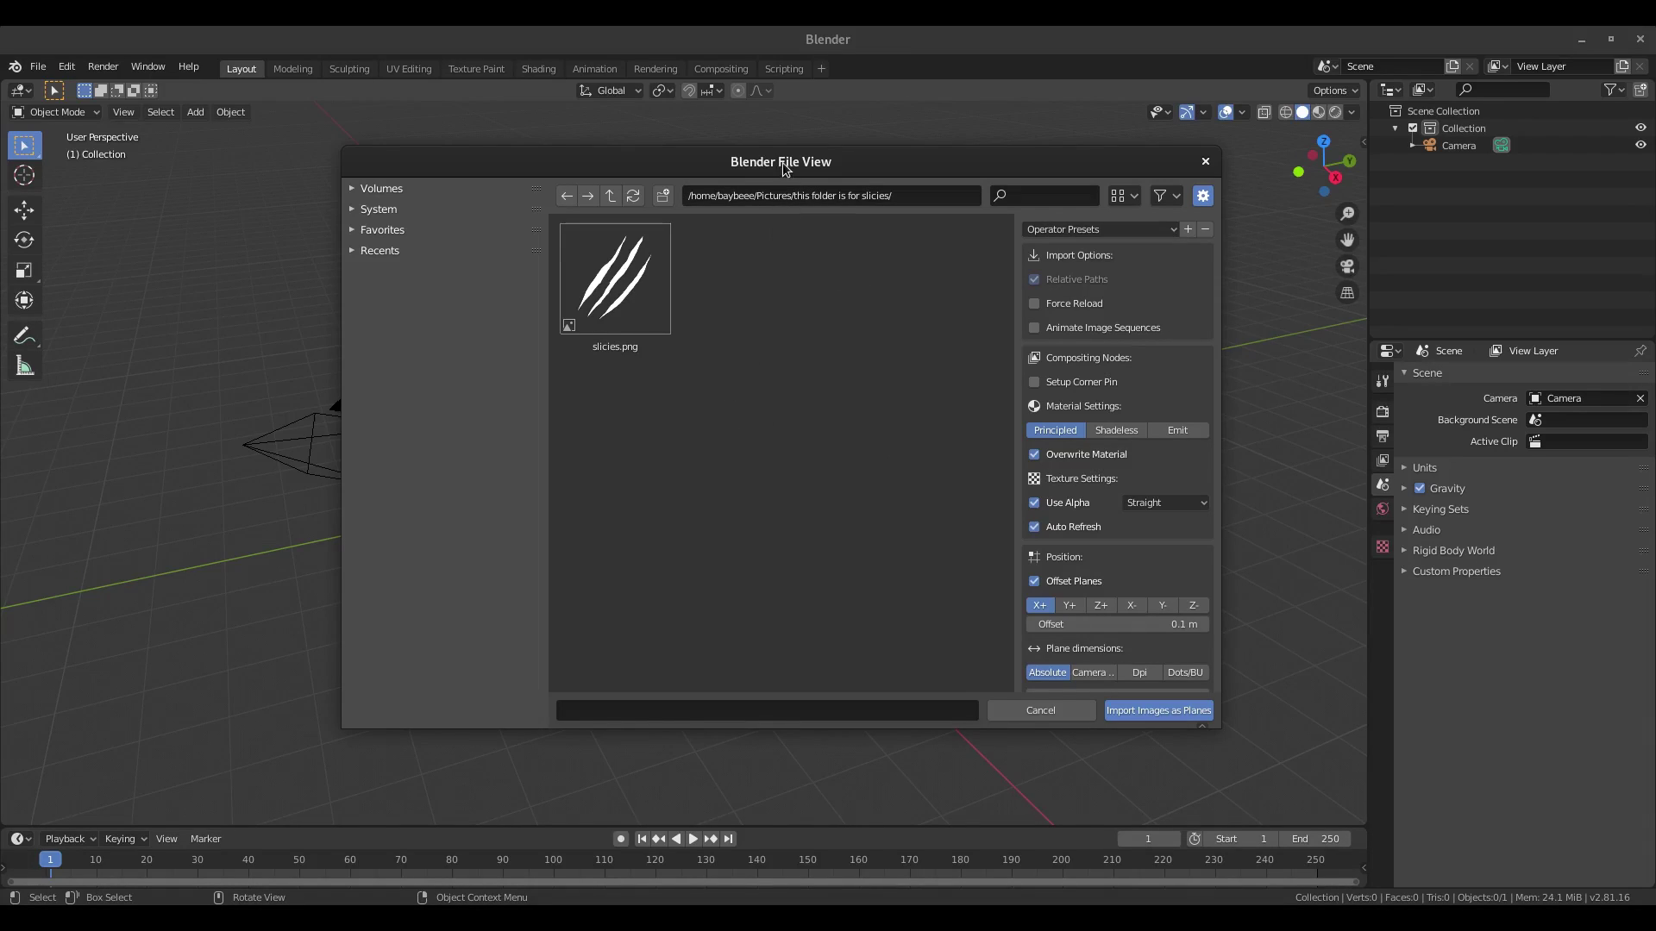
mouse_move(785, 163)
left_mouse_down()
mouse_move(634, 143)
mouse_move(694, 280)
mouse_move(826, 204)
mouse_move(841, 227)
mouse_move(860, 194)
mouse_move(743, 183)
mouse_move(766, 174)
left_mouse_up()
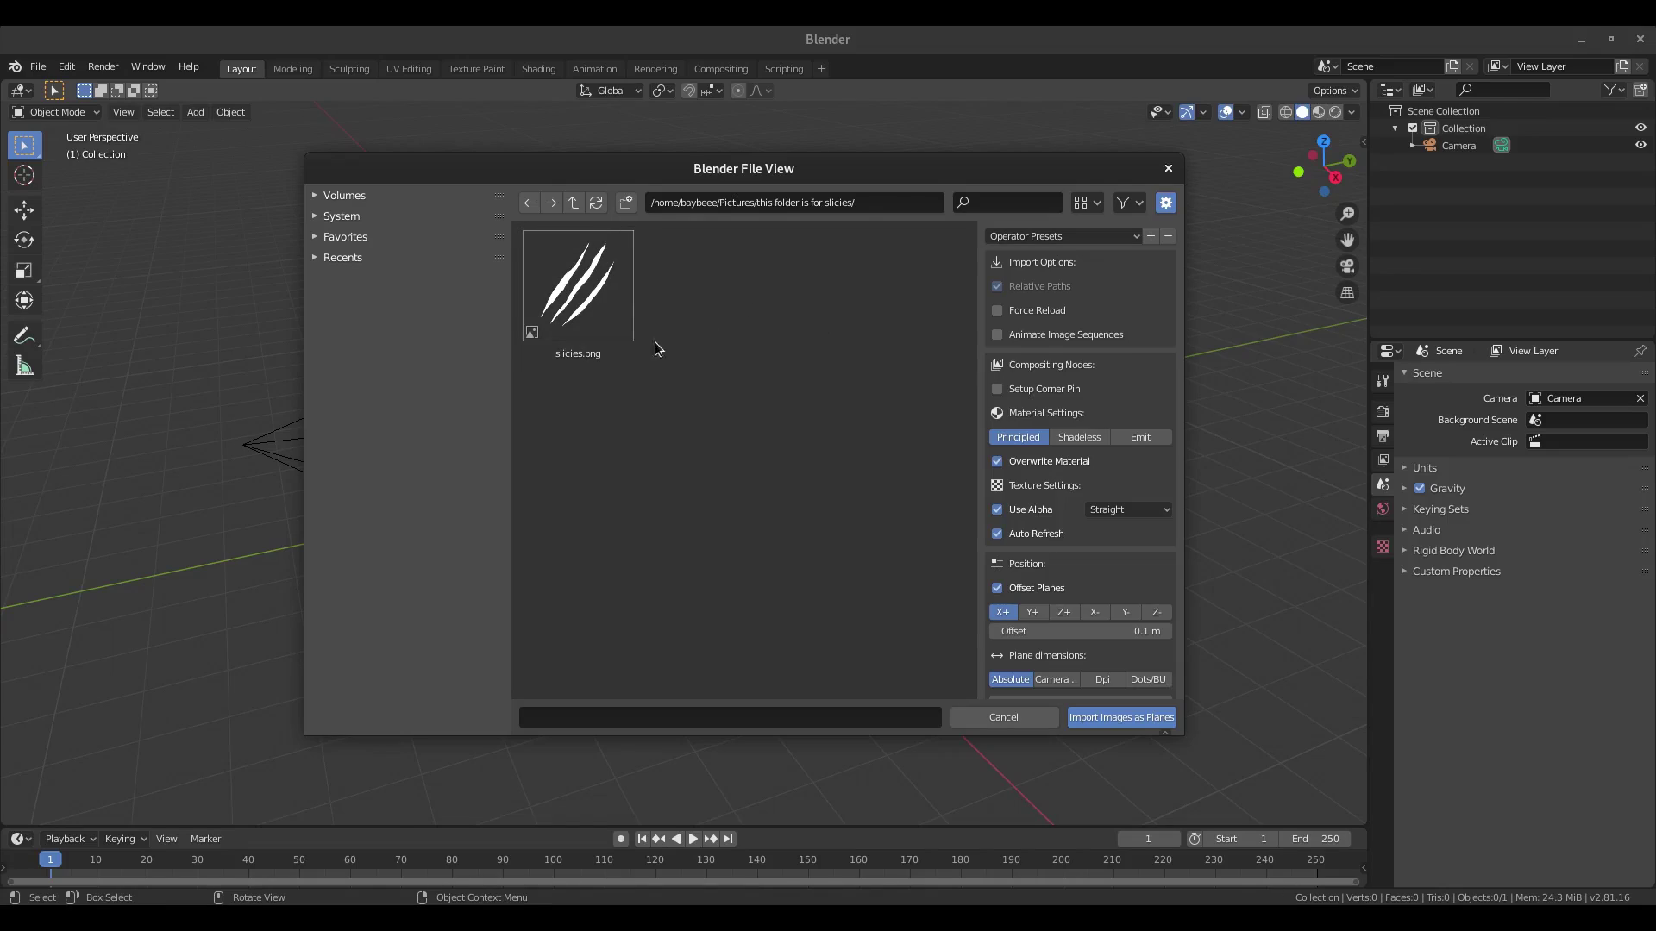
left_click(603, 310)
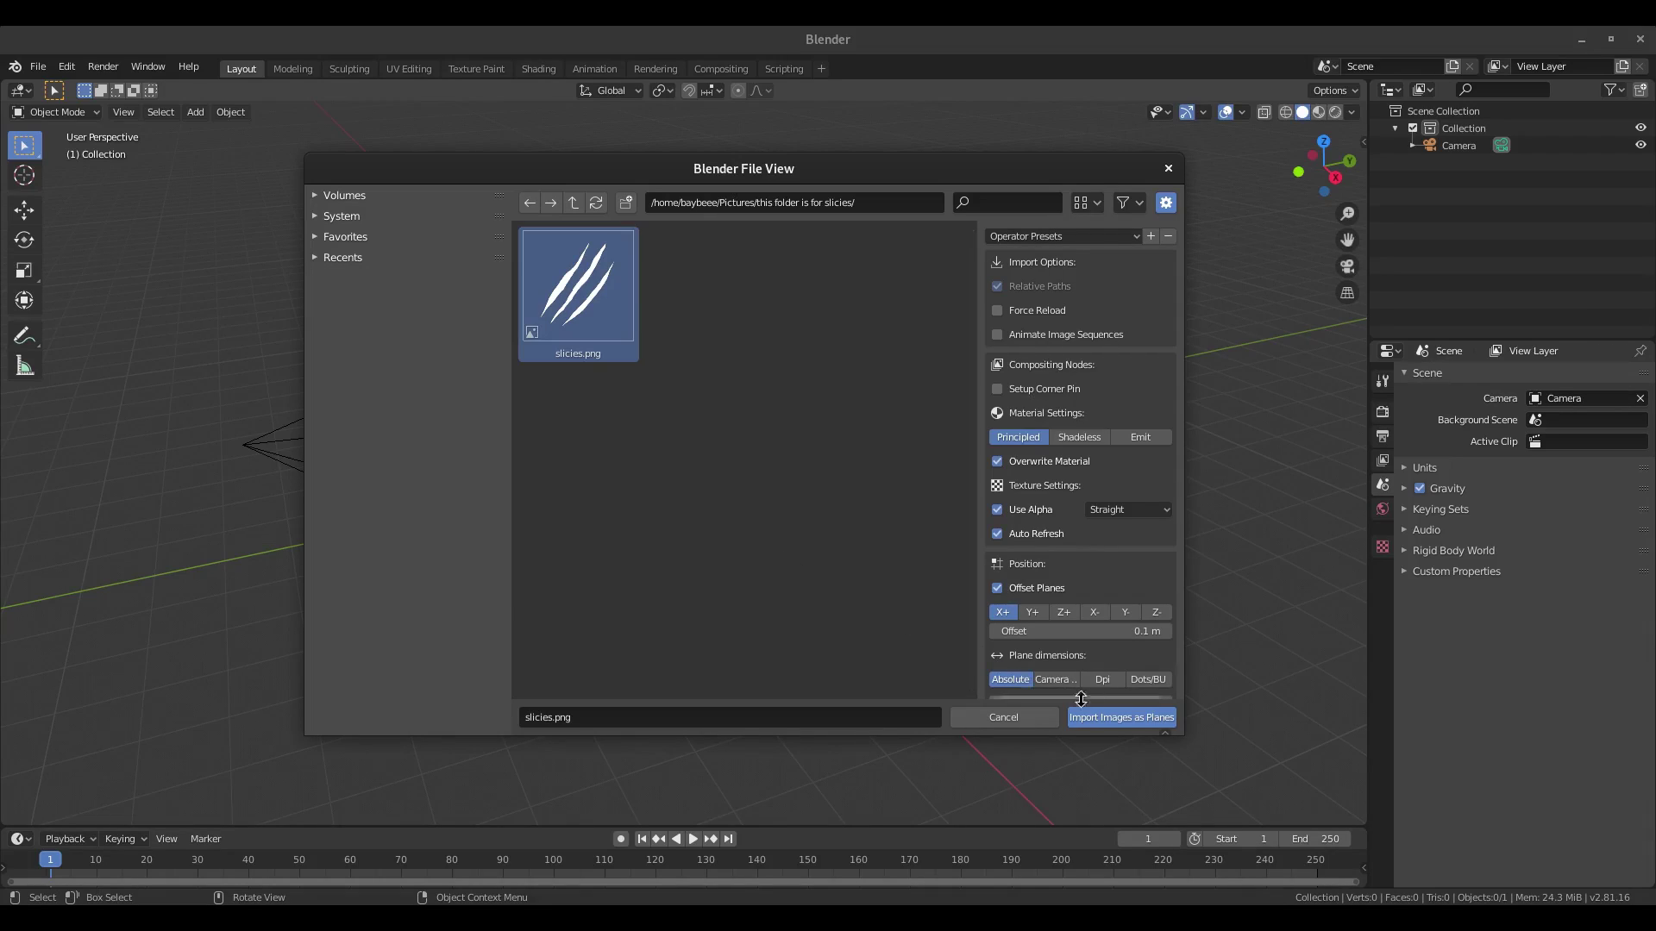
left_click(1124, 726)
Switch the viewport to Rendered shading and inspect the imported scratch plane up close.
scroll(691, 551, "up", 4)
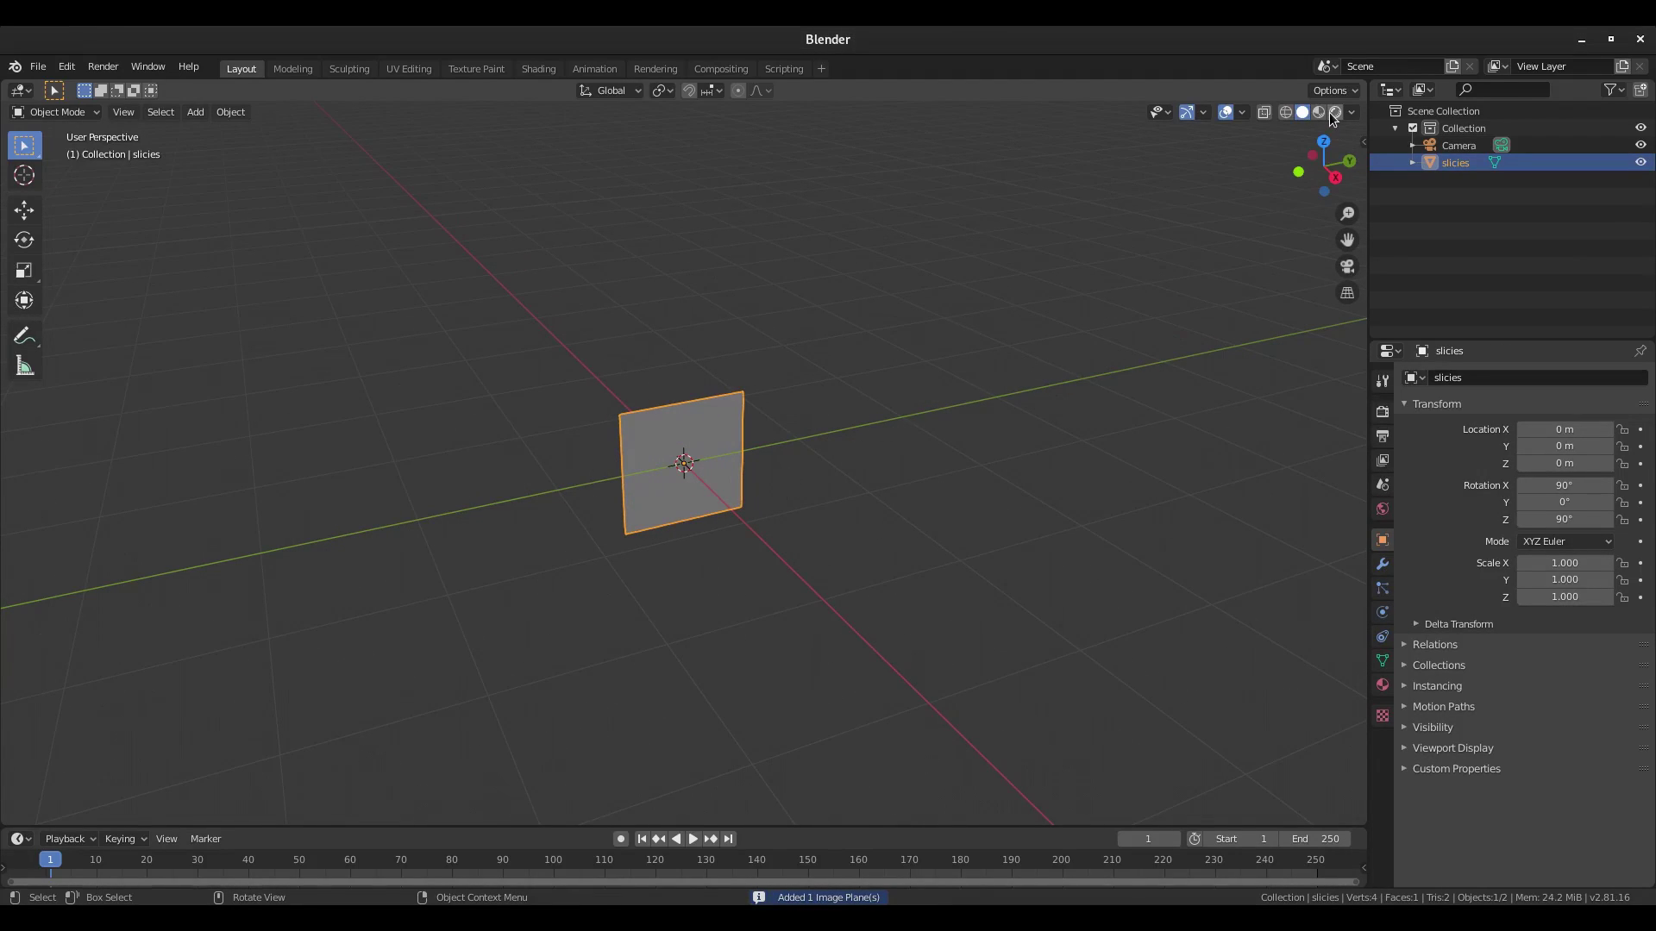
scroll(753, 533, "up", 4)
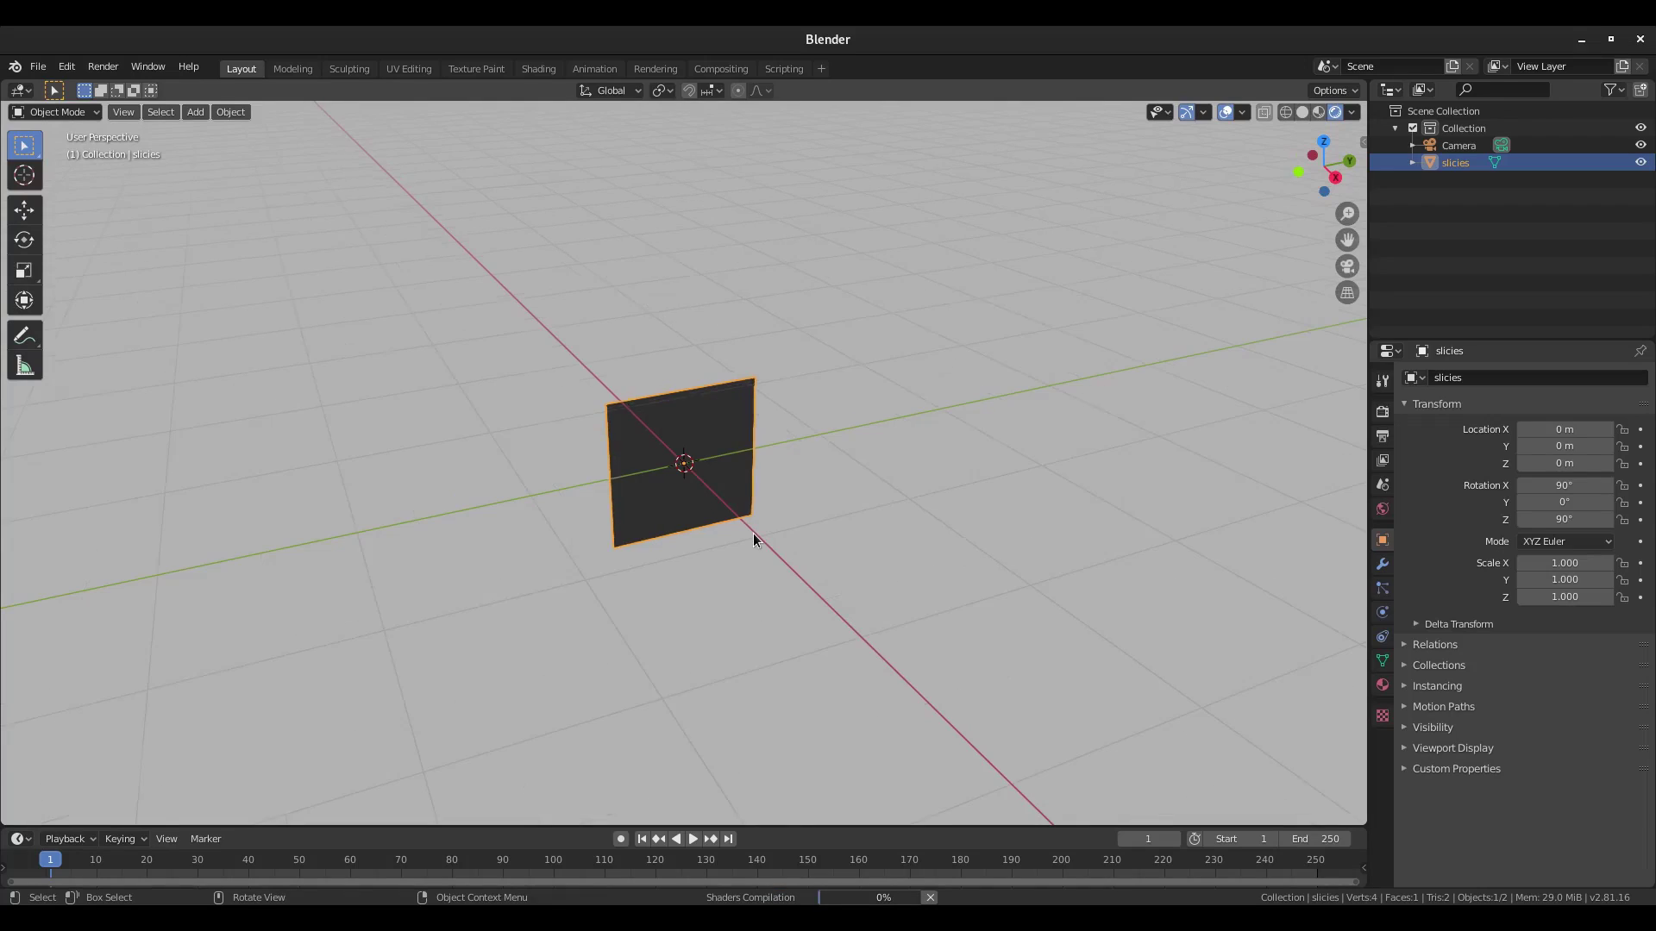
scroll(758, 536, "up", 4)
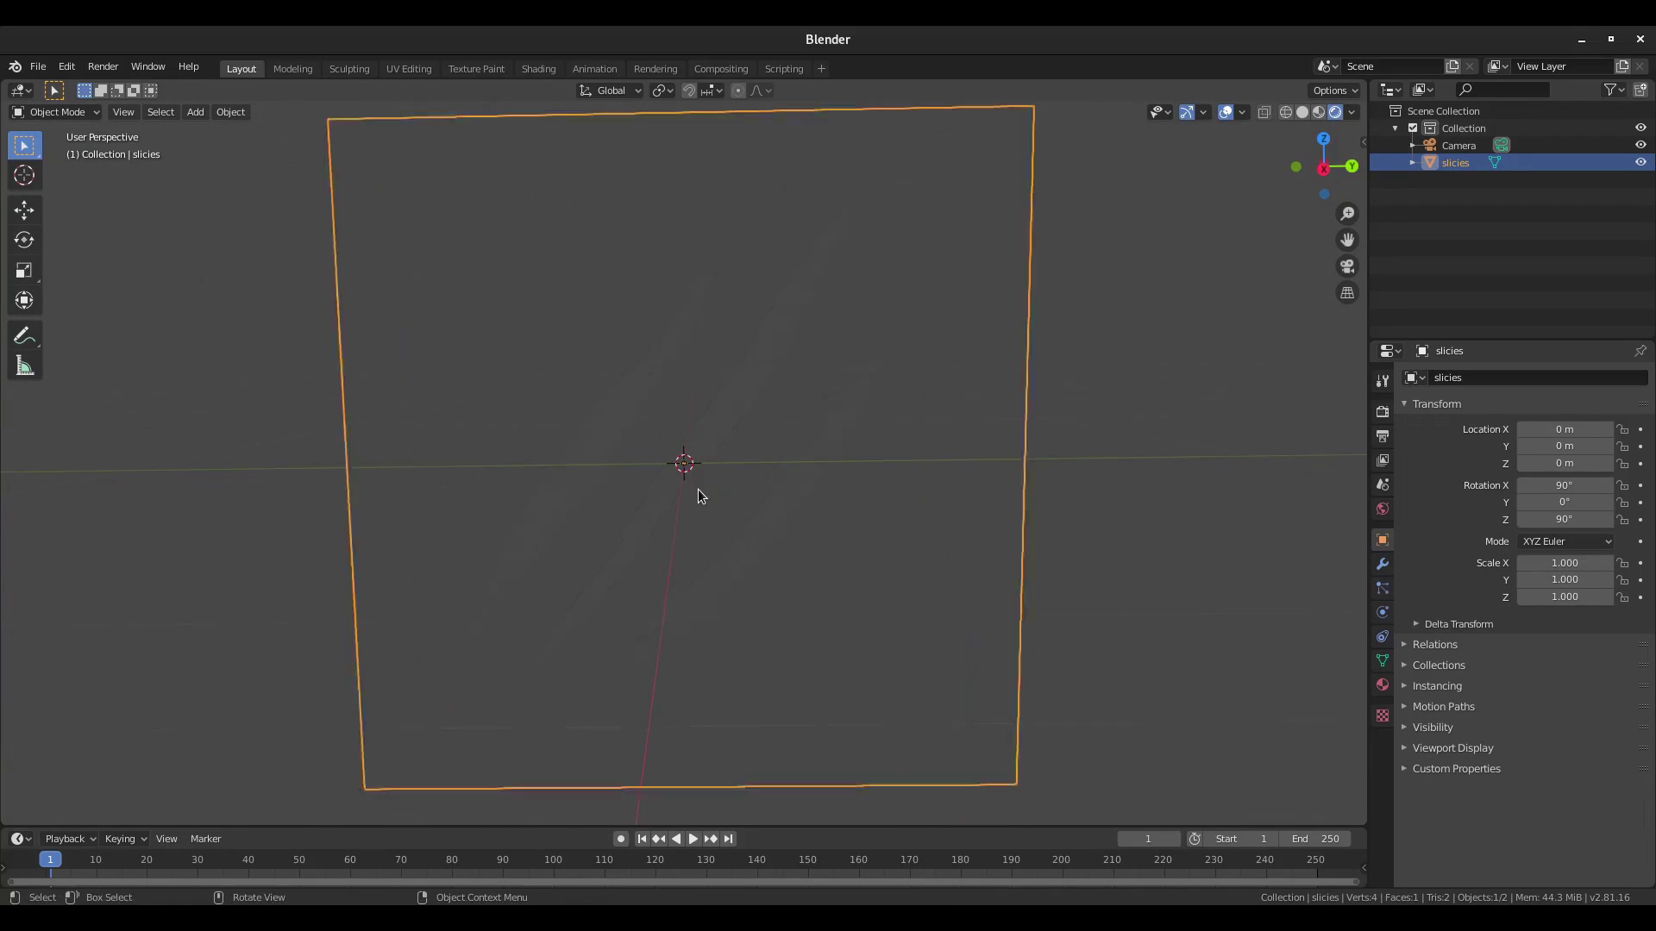
middle_click_drag(697, 489, 611, 469)
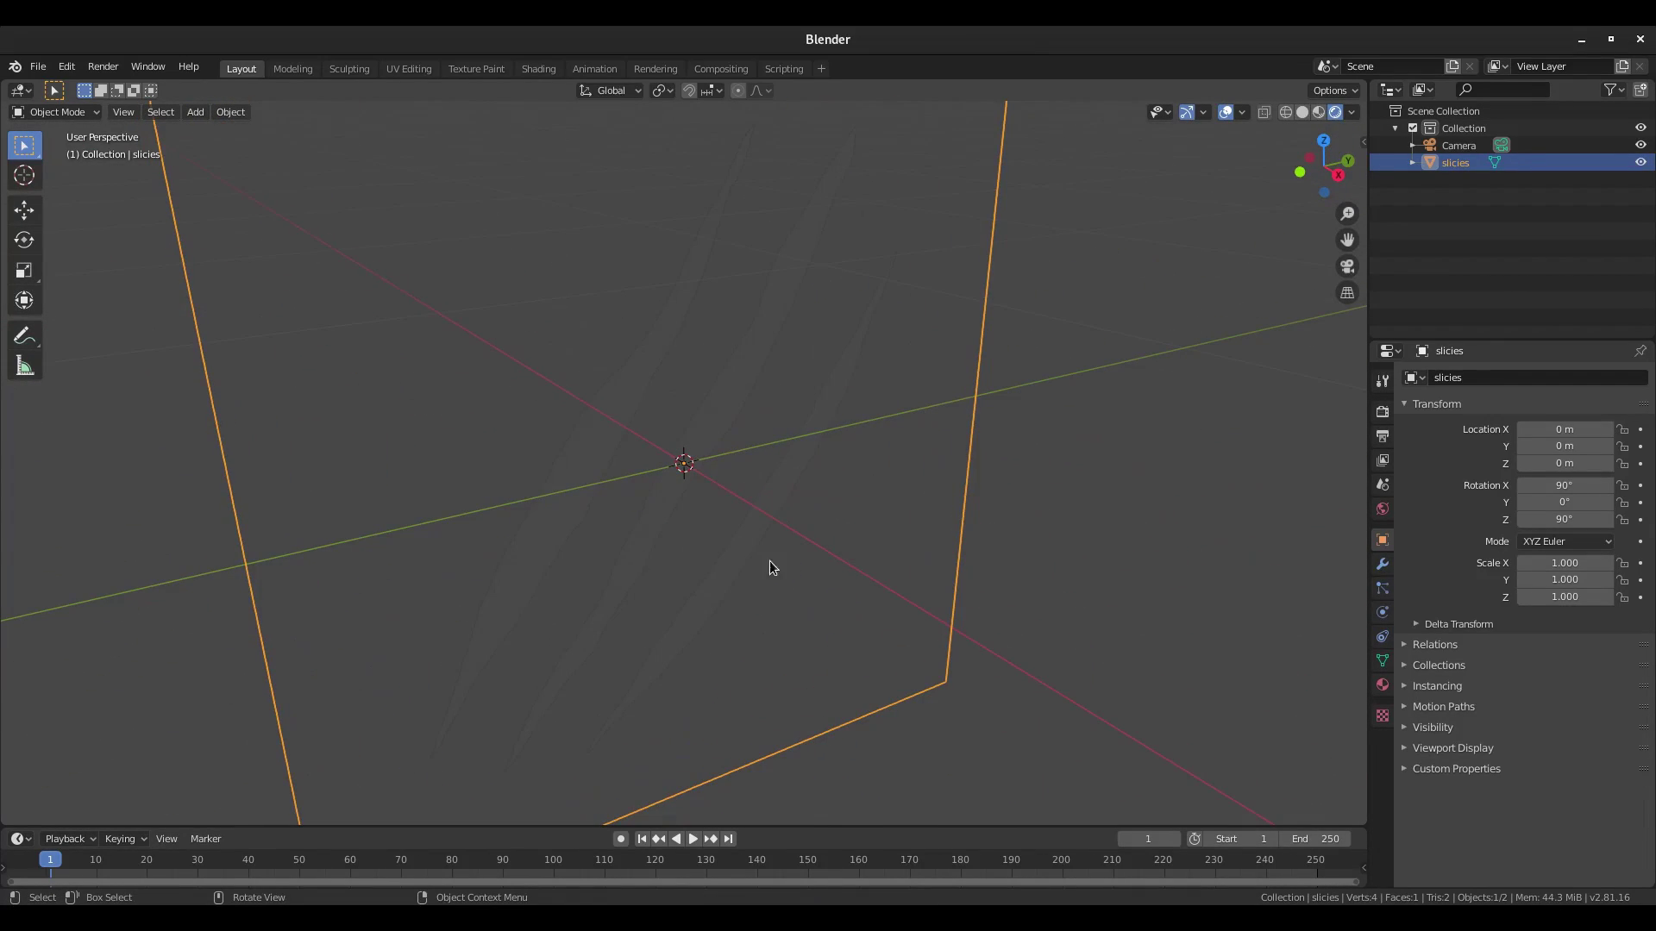
scroll(773, 567, "down", 4)
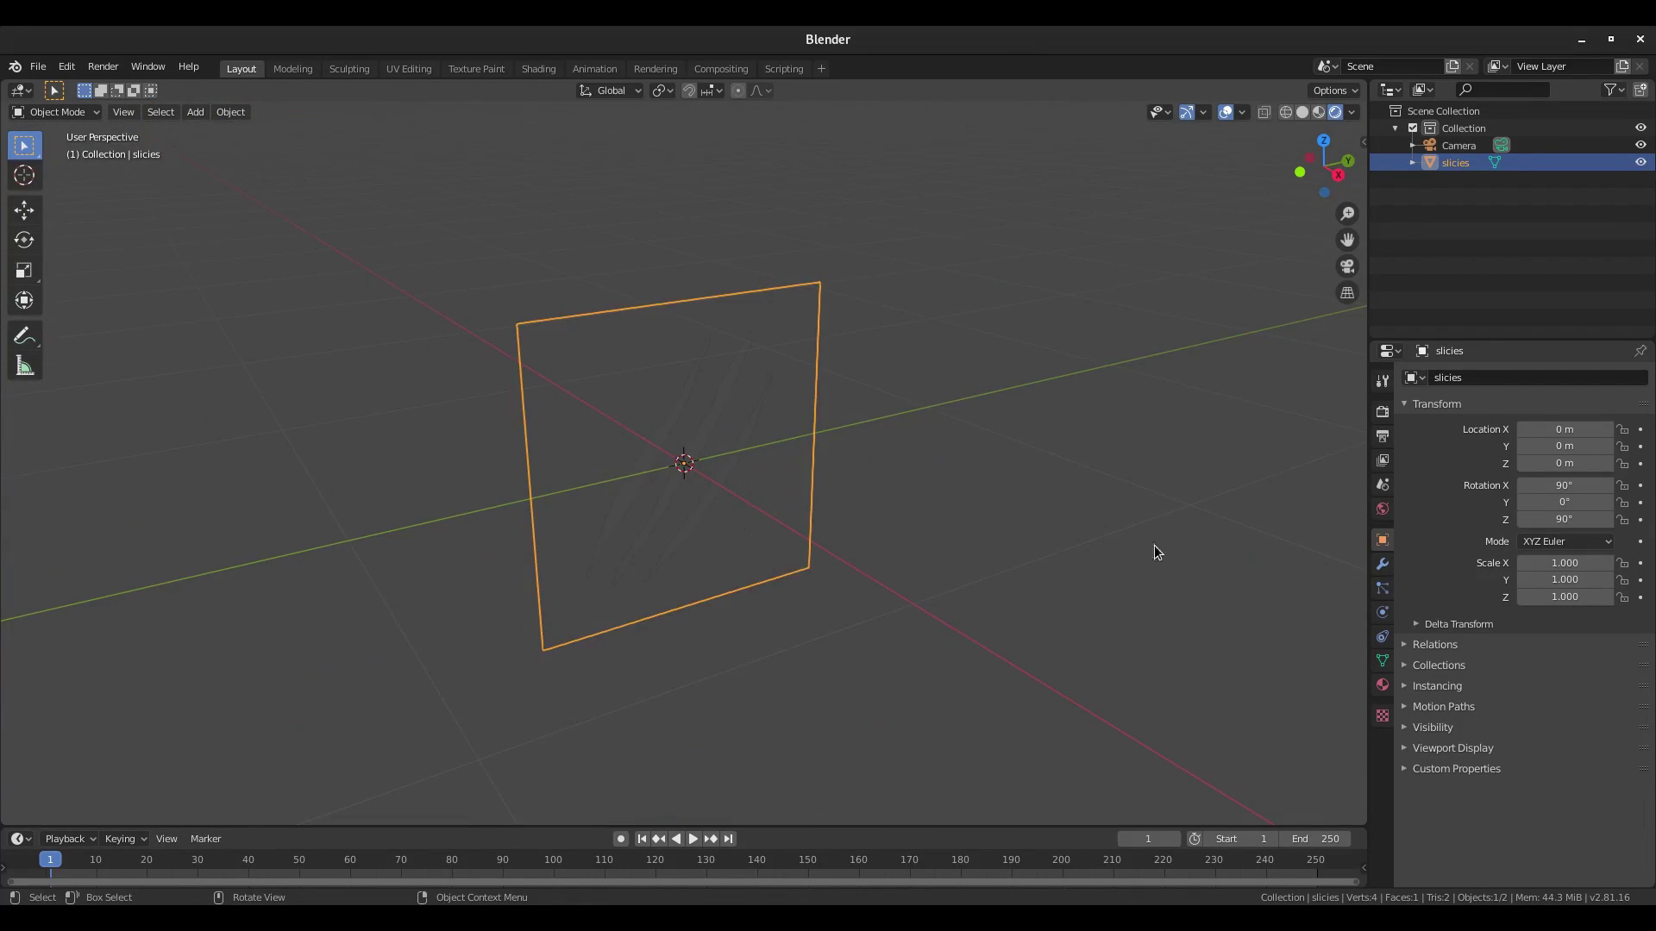
Darken the world background color to black by setting its HSV value to 0.
left_click(1383, 510)
left_click(1573, 492)
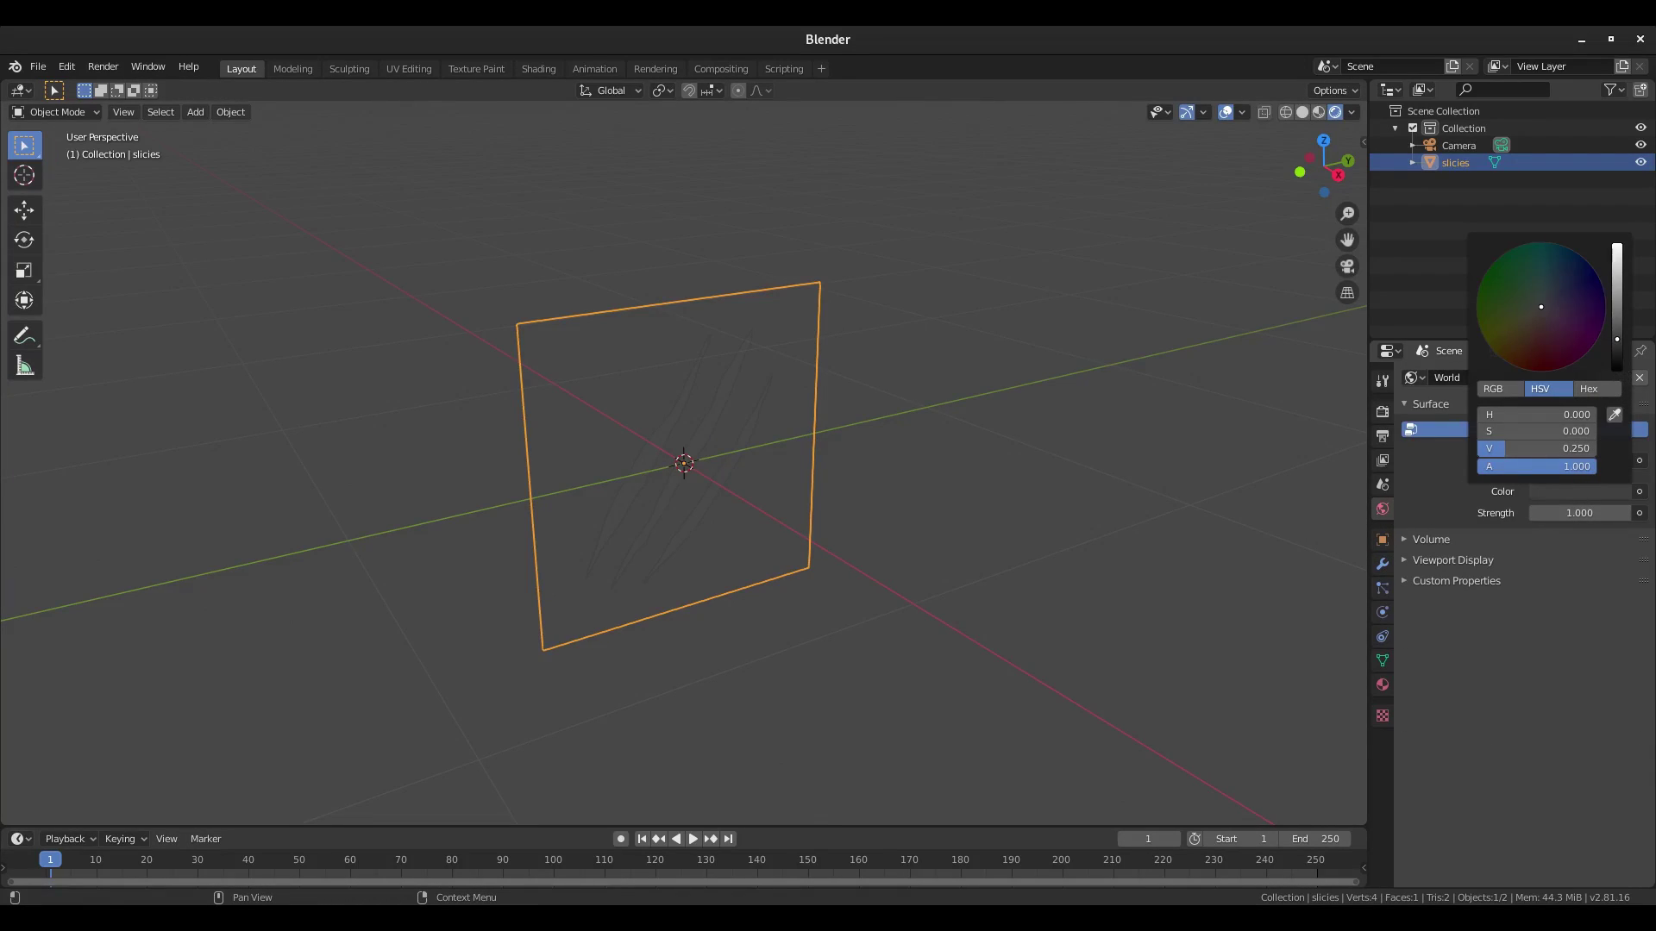
left_click_drag(1536, 449, 1480, 448)
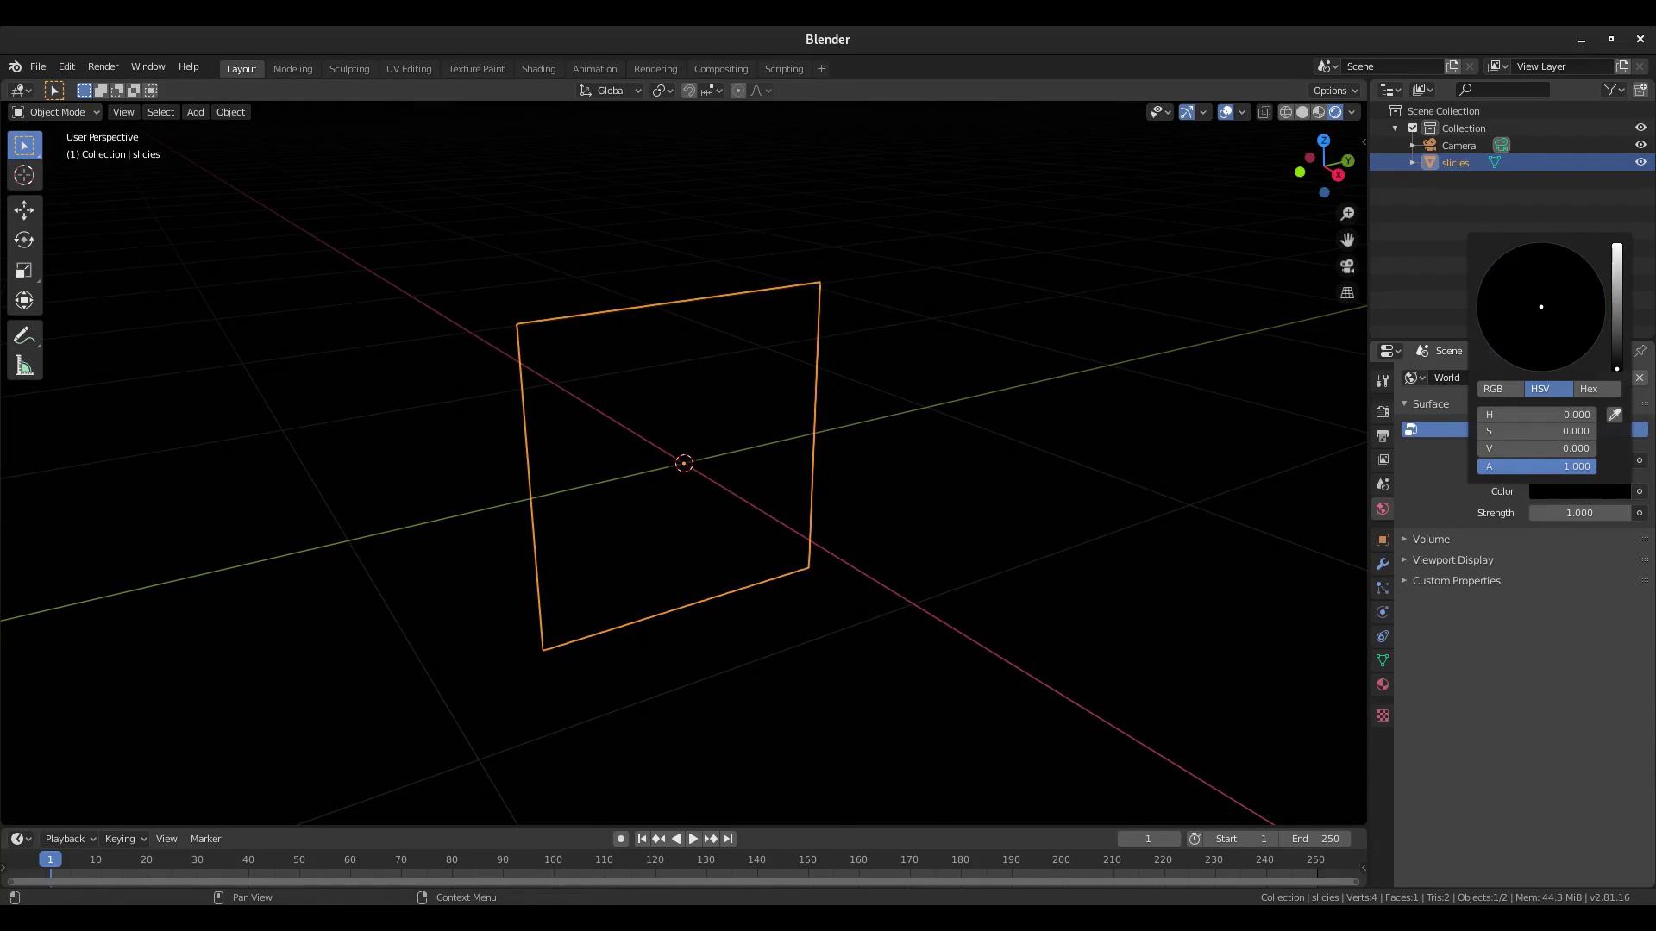
Review the slicies plane's material properties, including its surface shader, emission, alpha and blend settings.
left_click(1383, 687)
scroll(1544, 649, "down", 8)
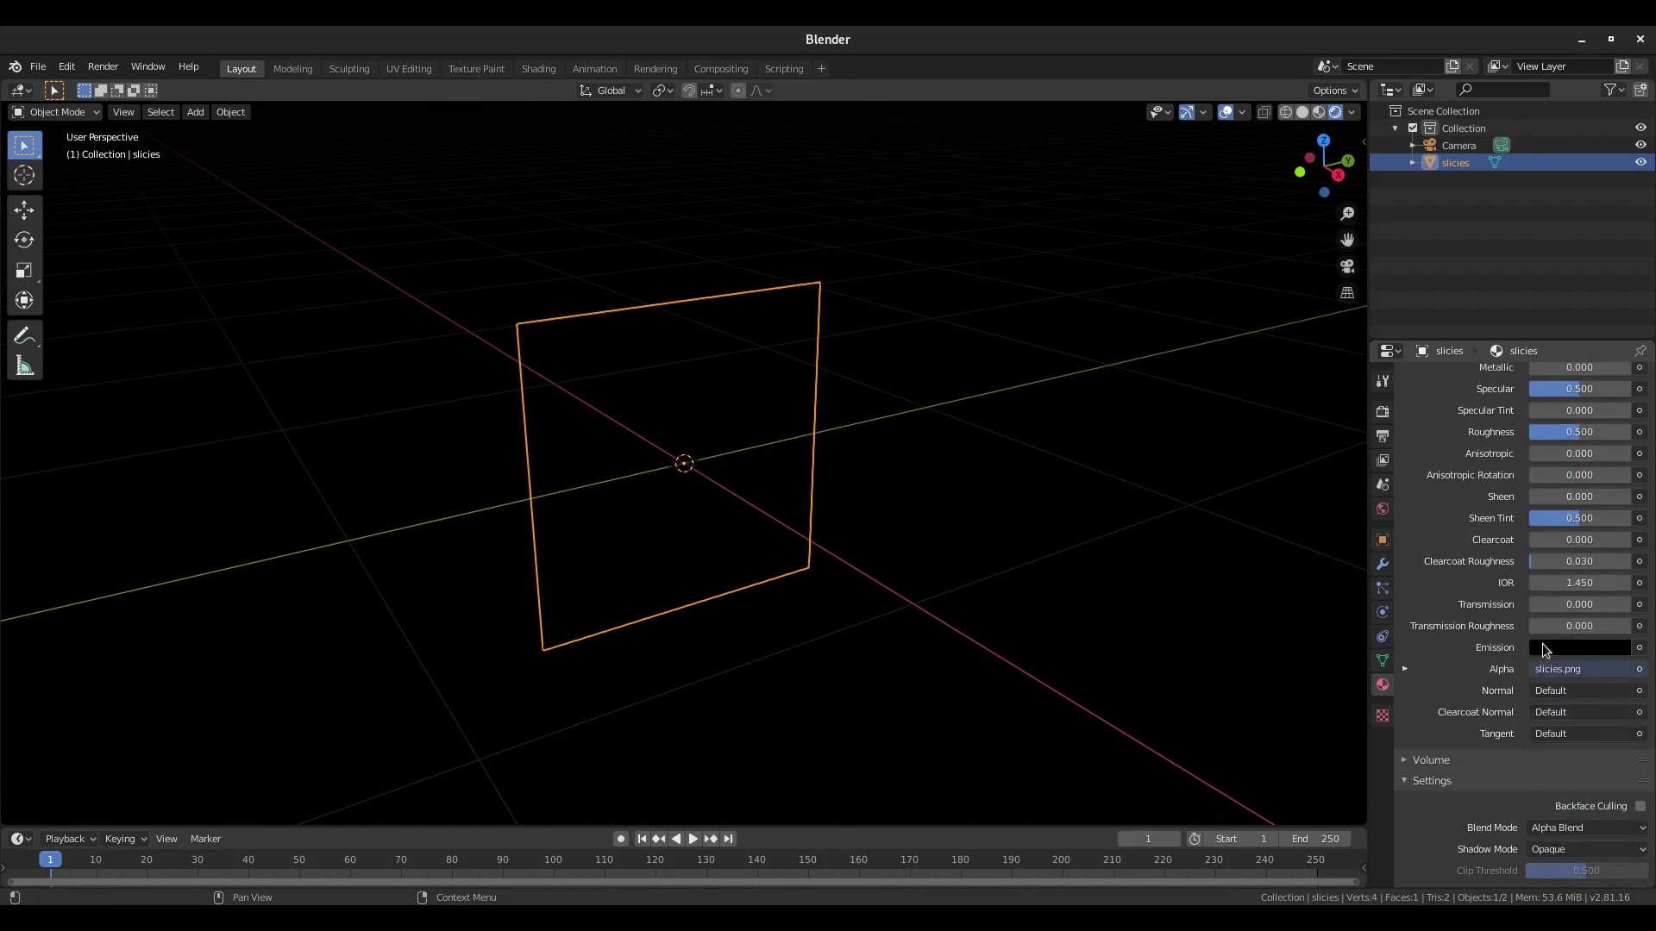
scroll(1565, 692, "up", 8)
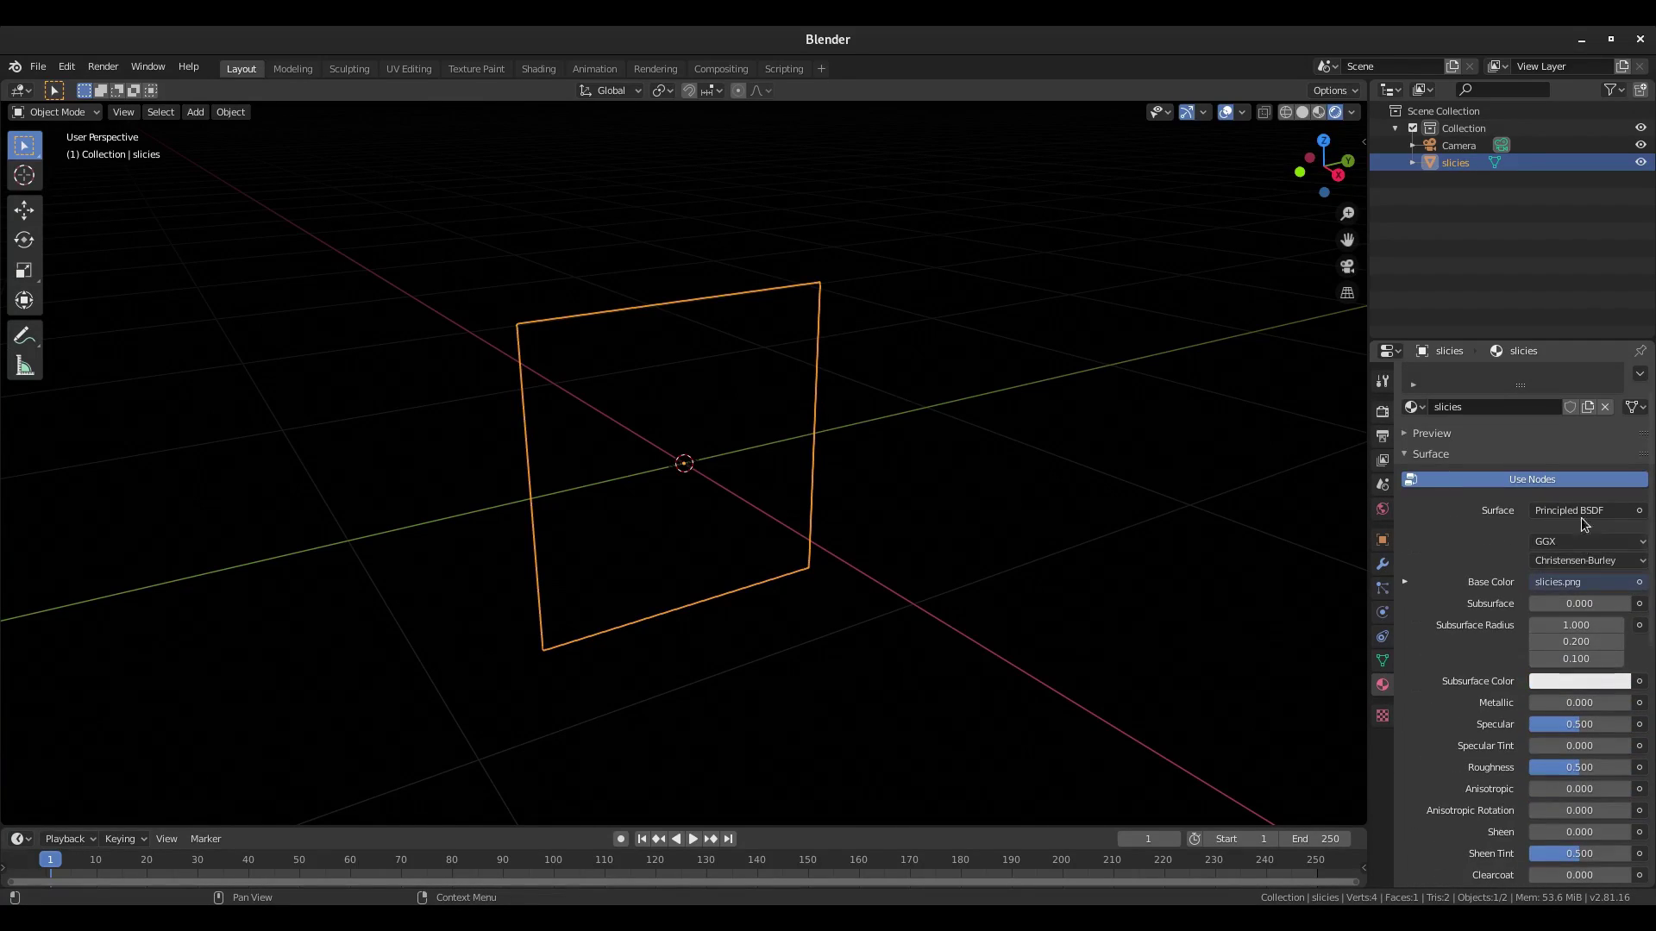
left_click(1583, 511)
key("Escape")
scroll(1503, 733, "down", 5)
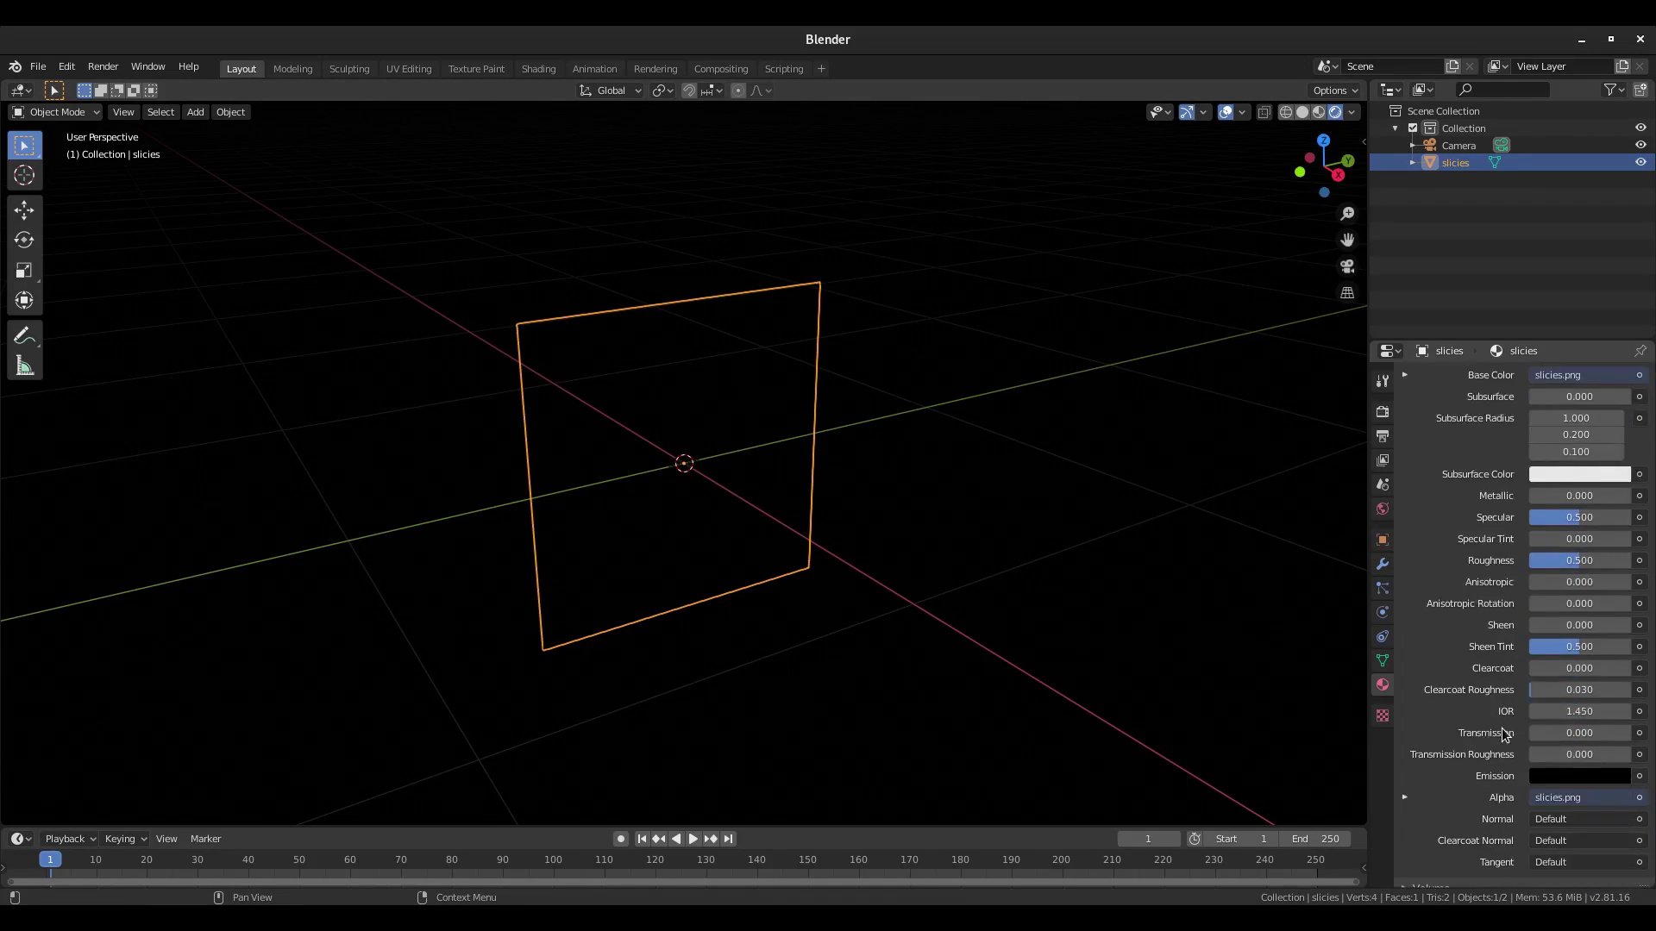
scroll(1505, 736, "down", 6)
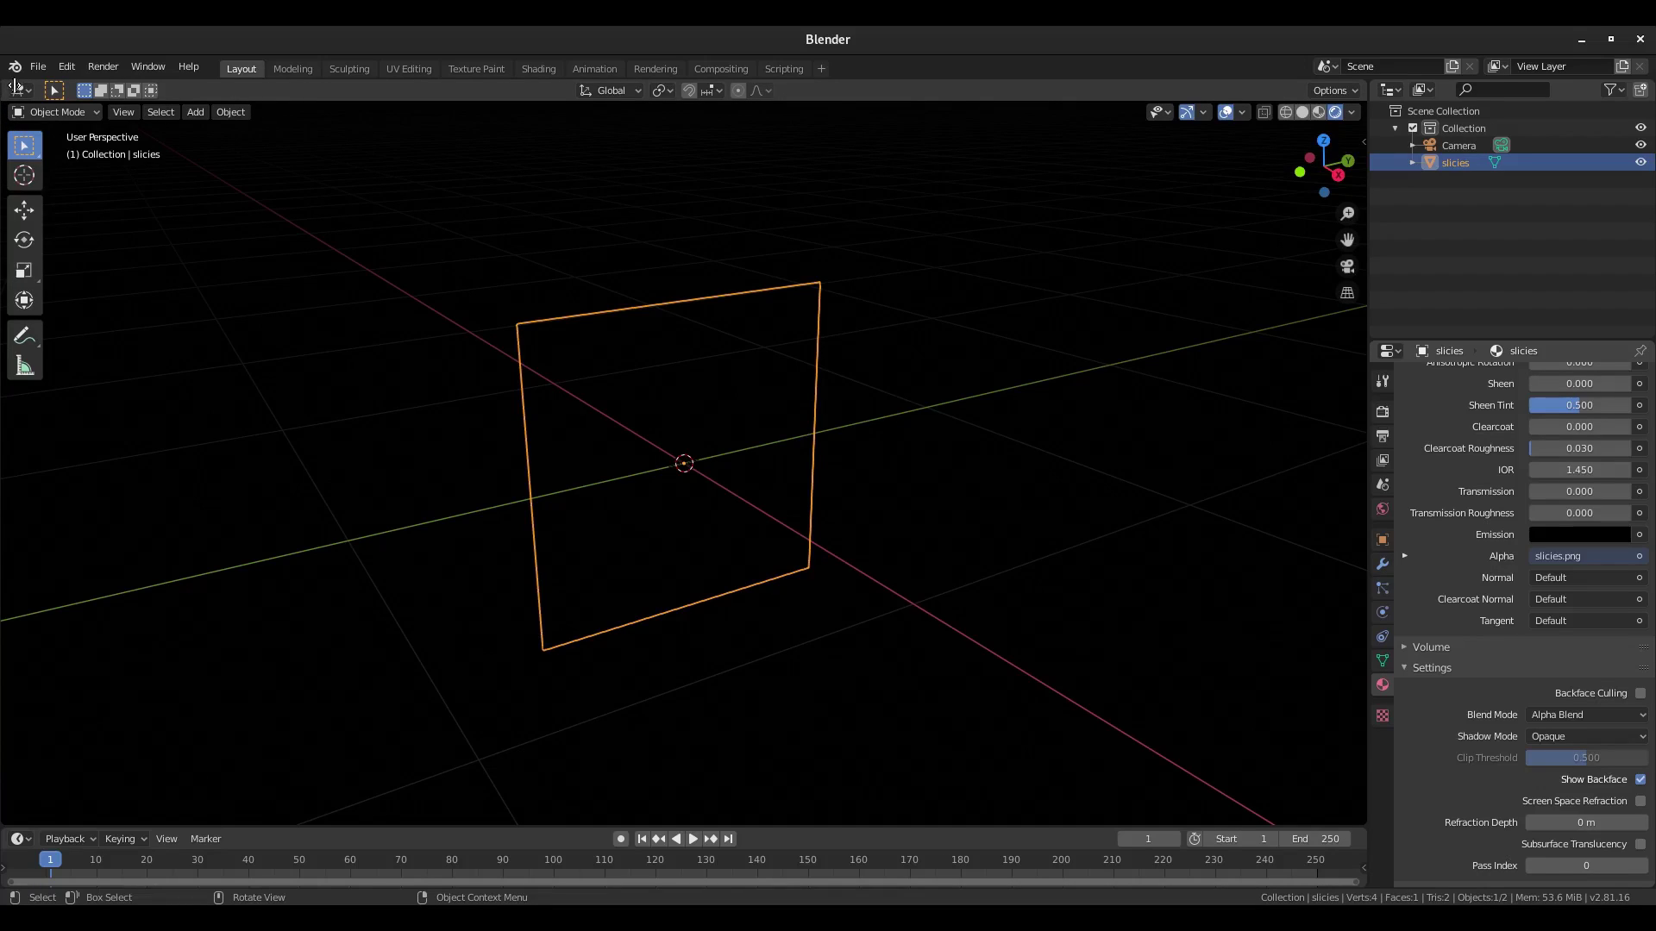
Split the 3D viewport in two, turn the new area into a Shader Editor and hide its sidebar.
left_click_drag(15, 87, 757, 95)
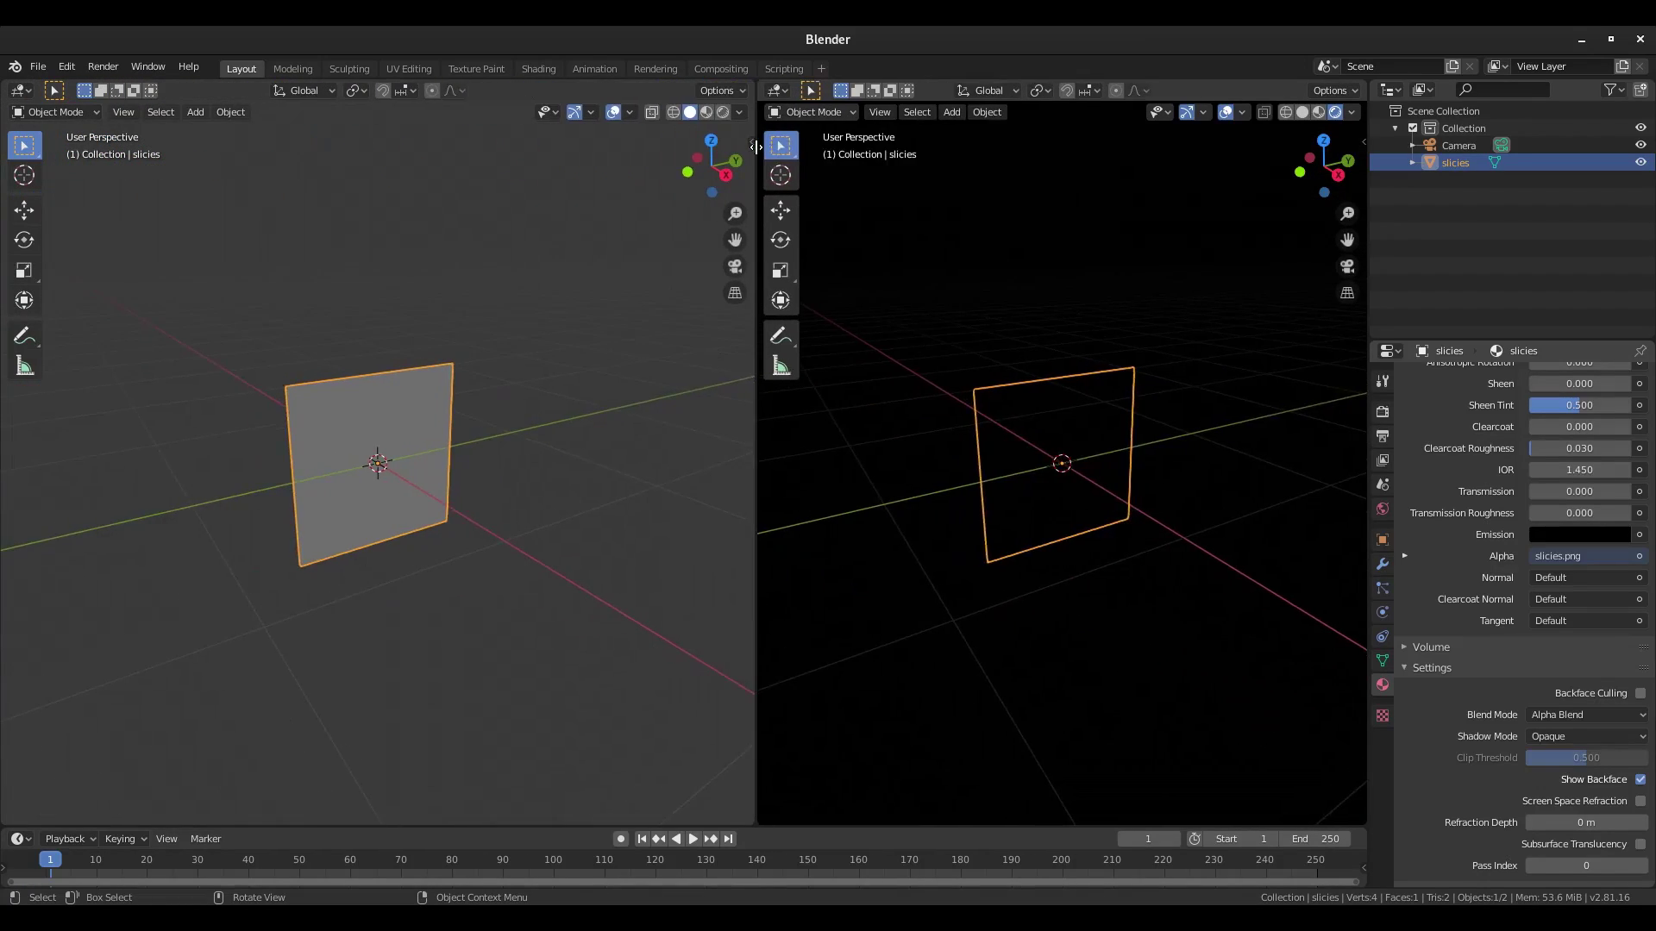
left_click(21, 93)
left_click(60, 212)
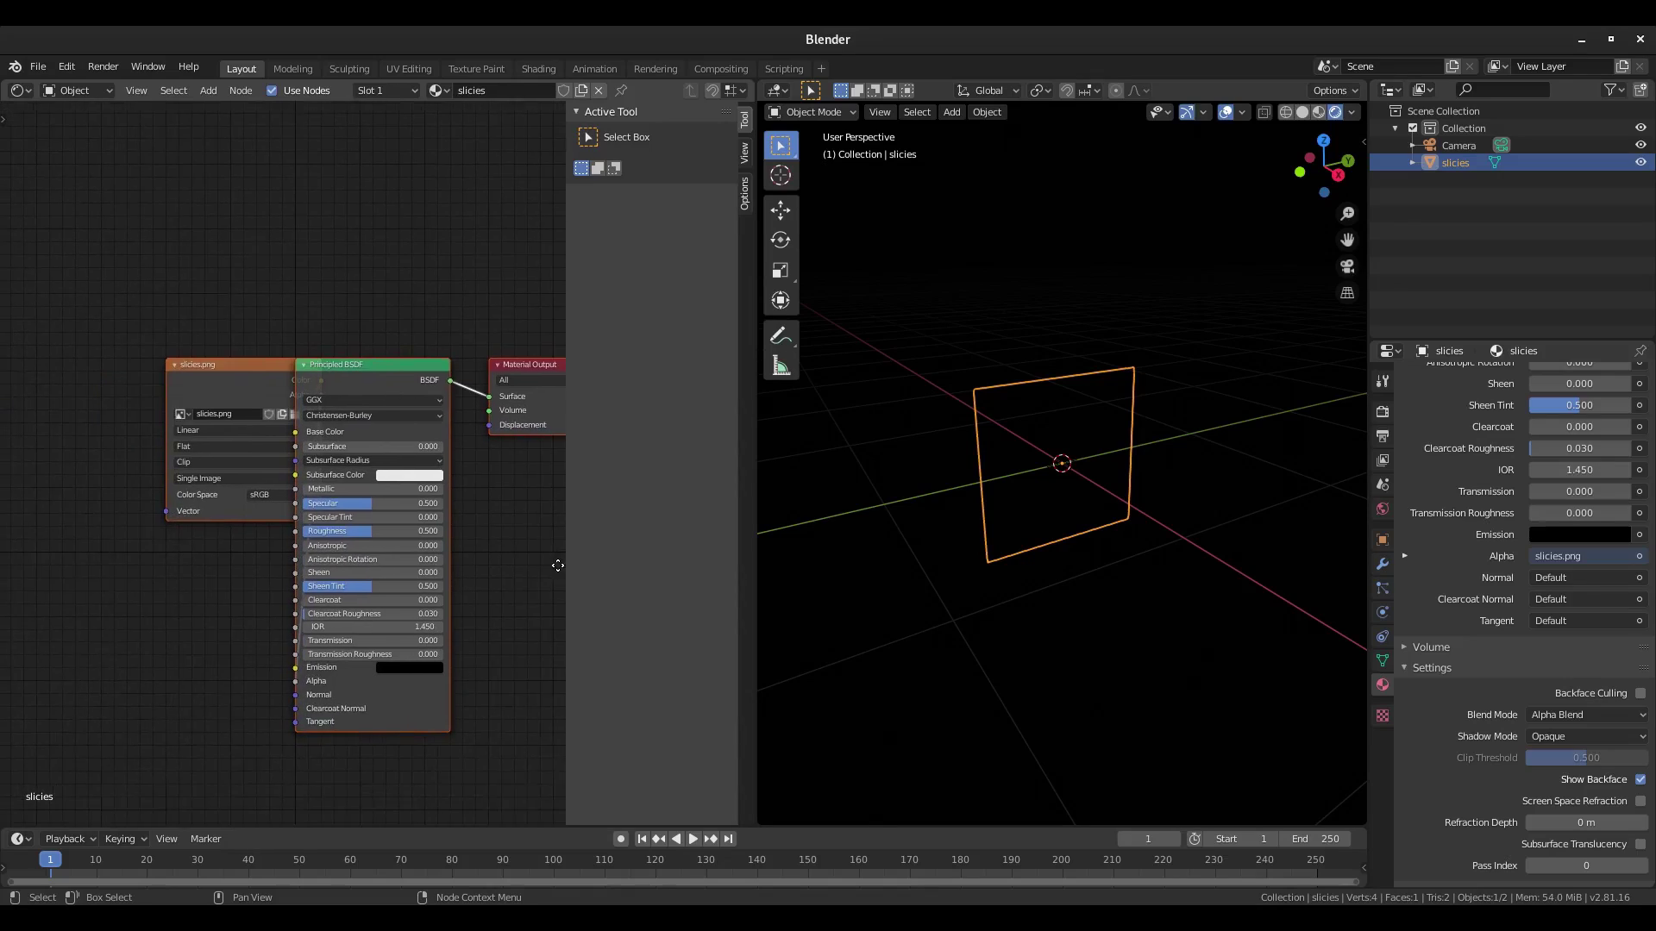
key("n")
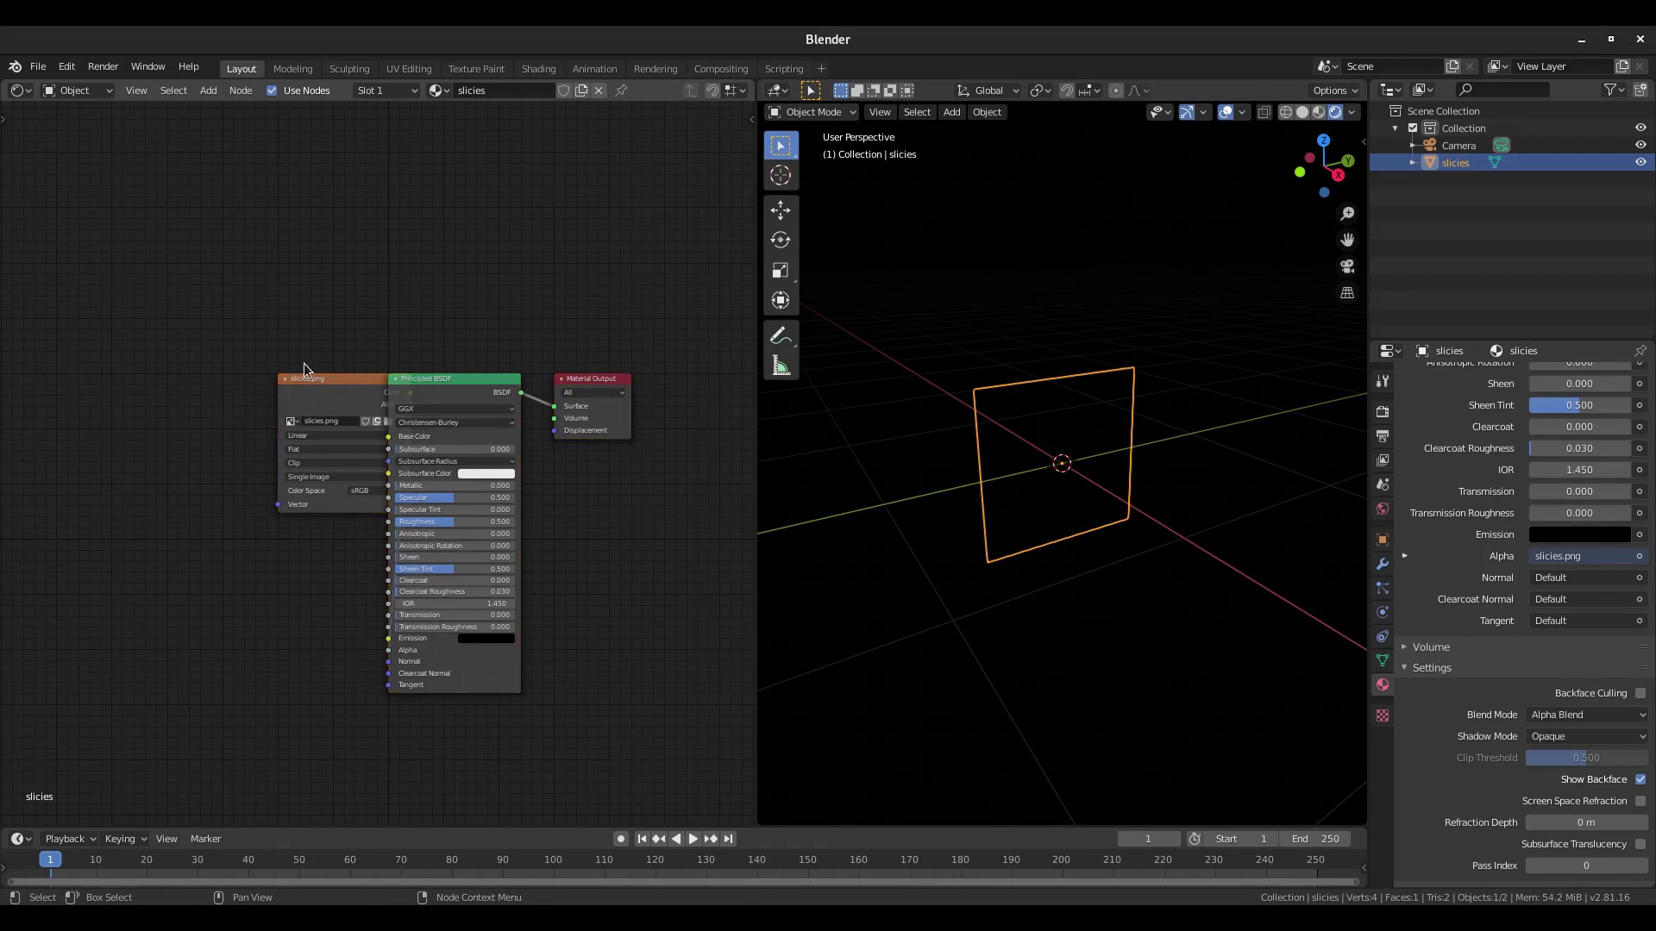
Separate the slicies.png texture node from the others, feed it into a new Emission node and connect the emission to the Material Output's Surface.
left_click_drag(341, 386, 190, 362)
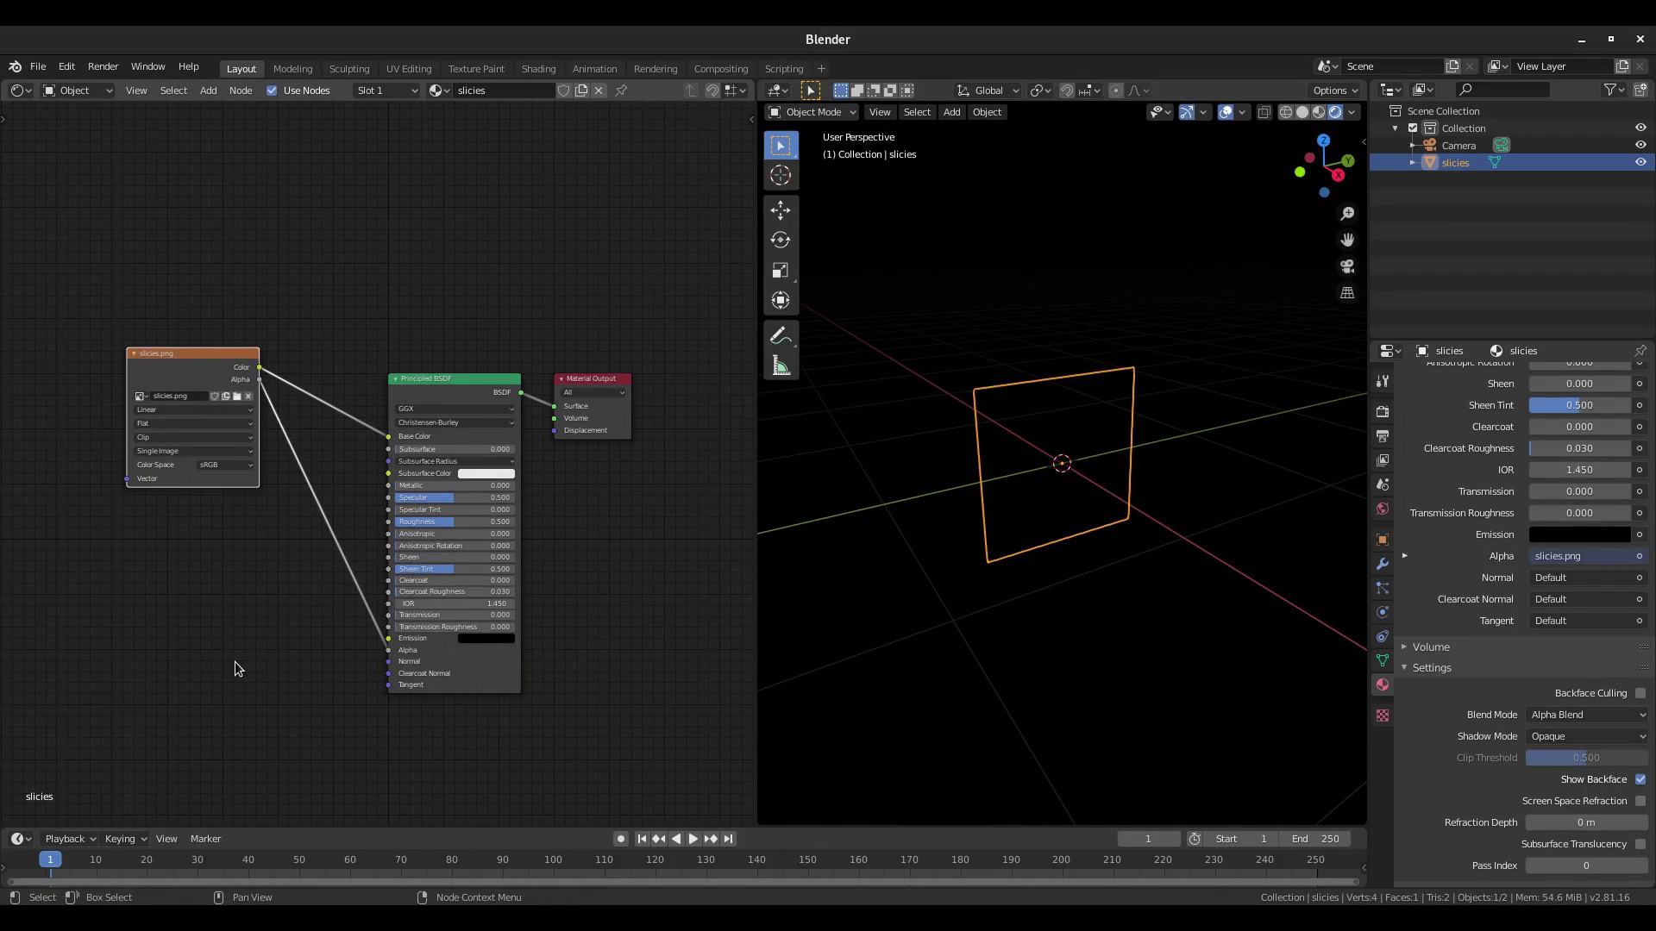
key("shift+a")
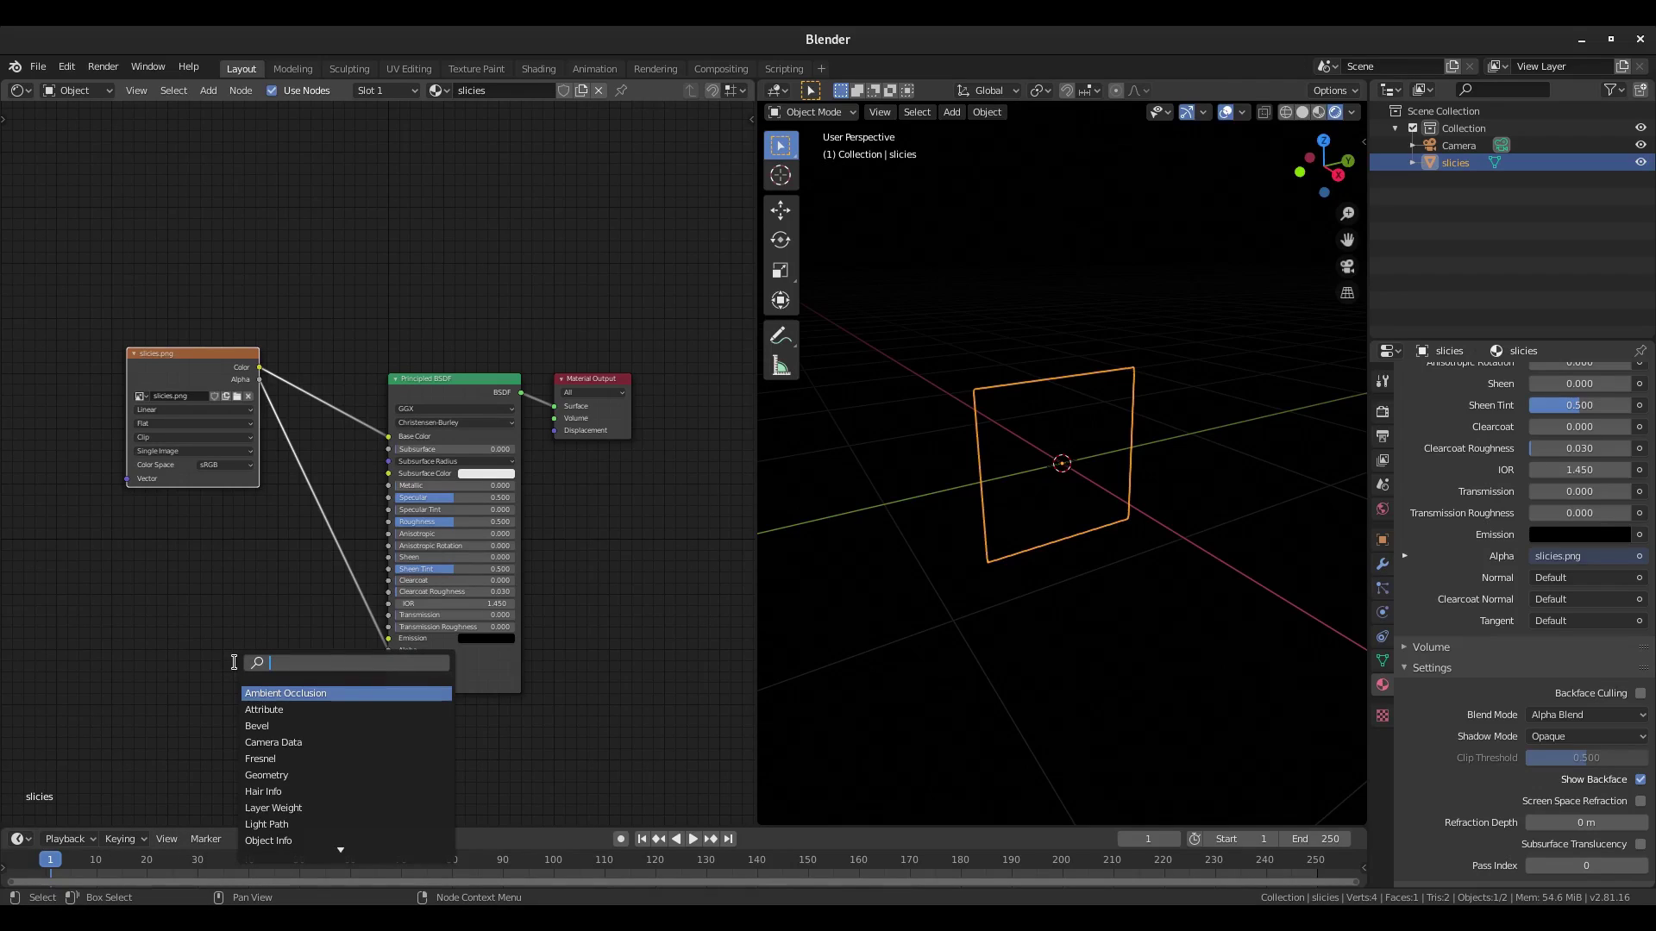
type("emi")
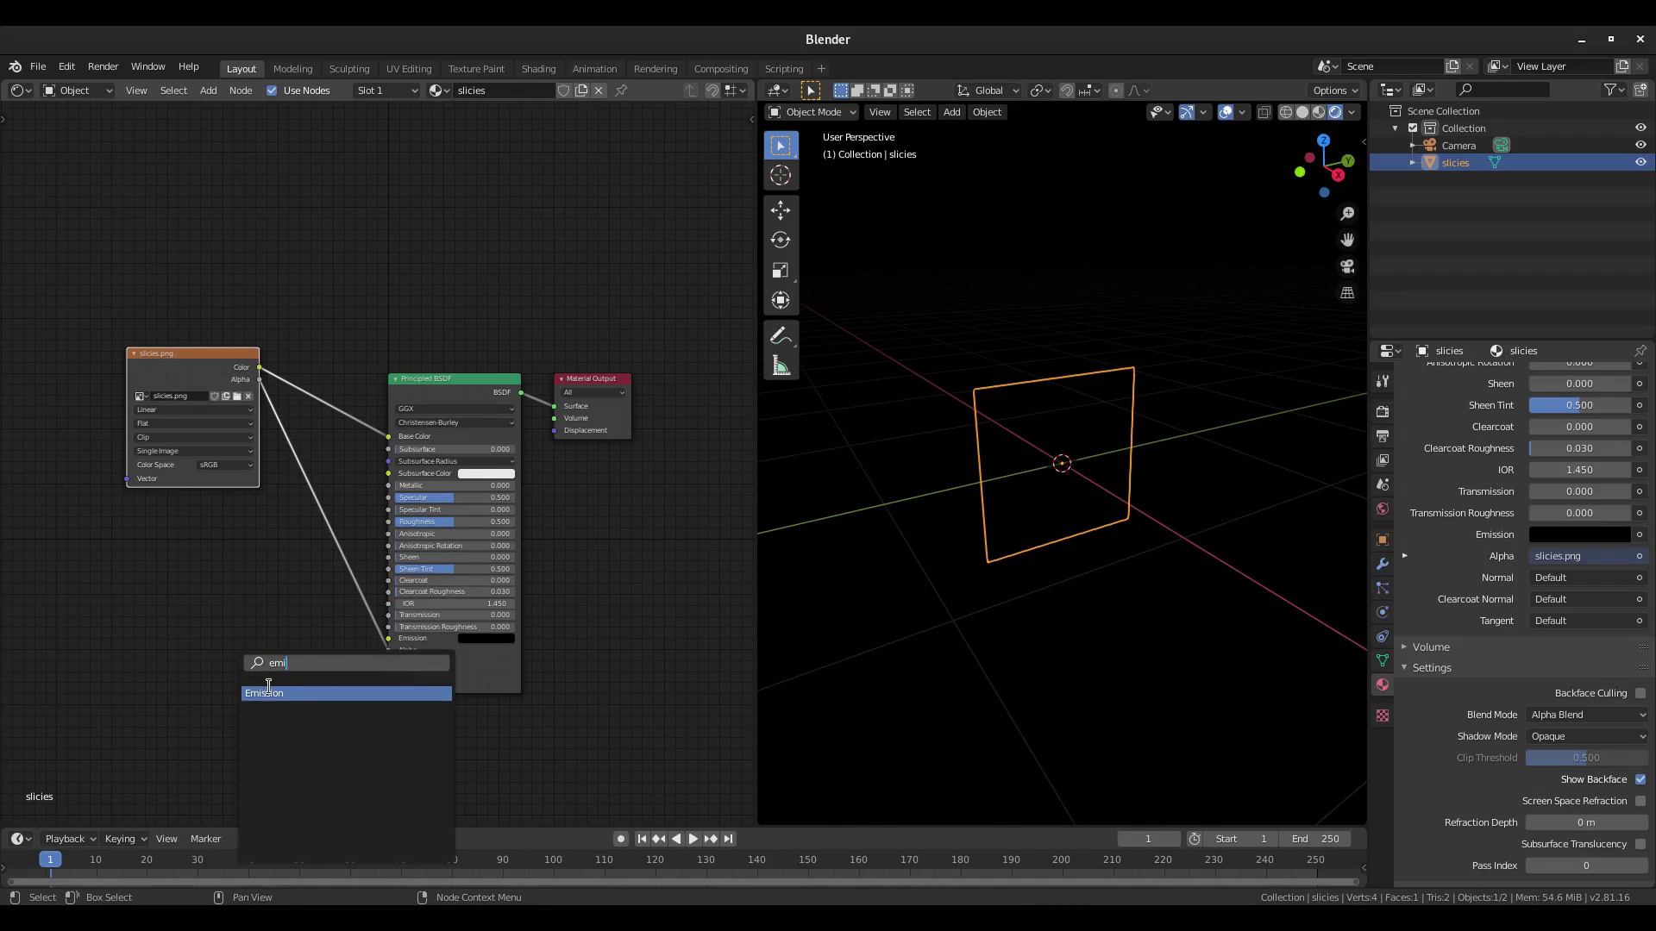
left_click(268, 687)
left_click(398, 431)
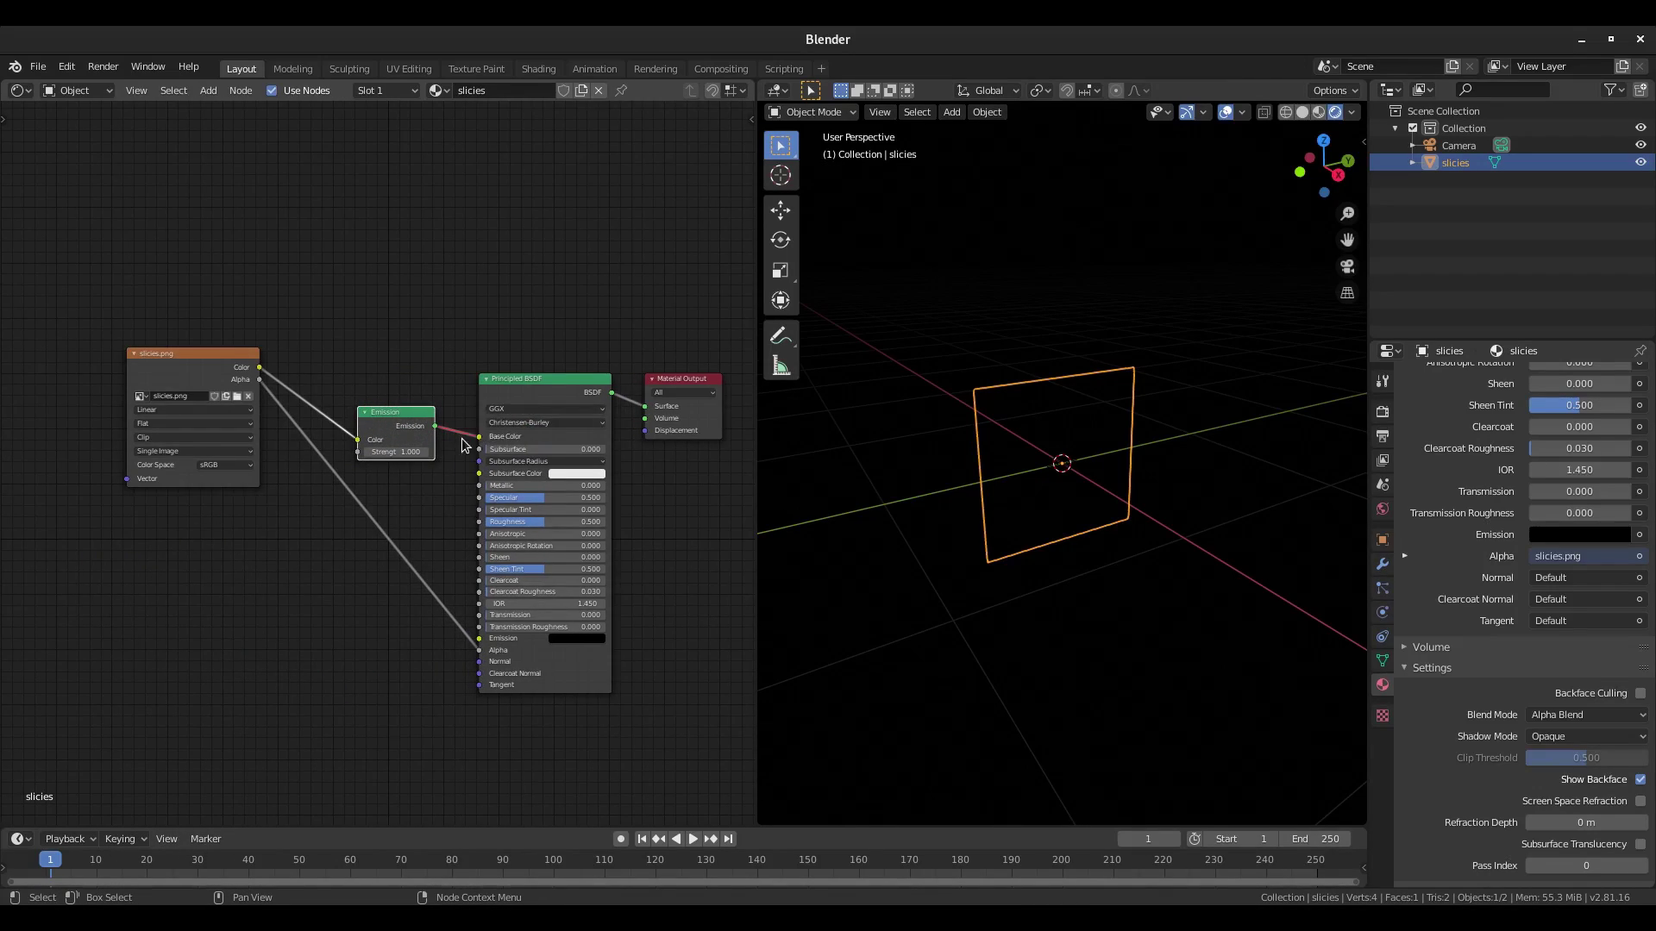
left_click_drag(479, 438, 645, 406)
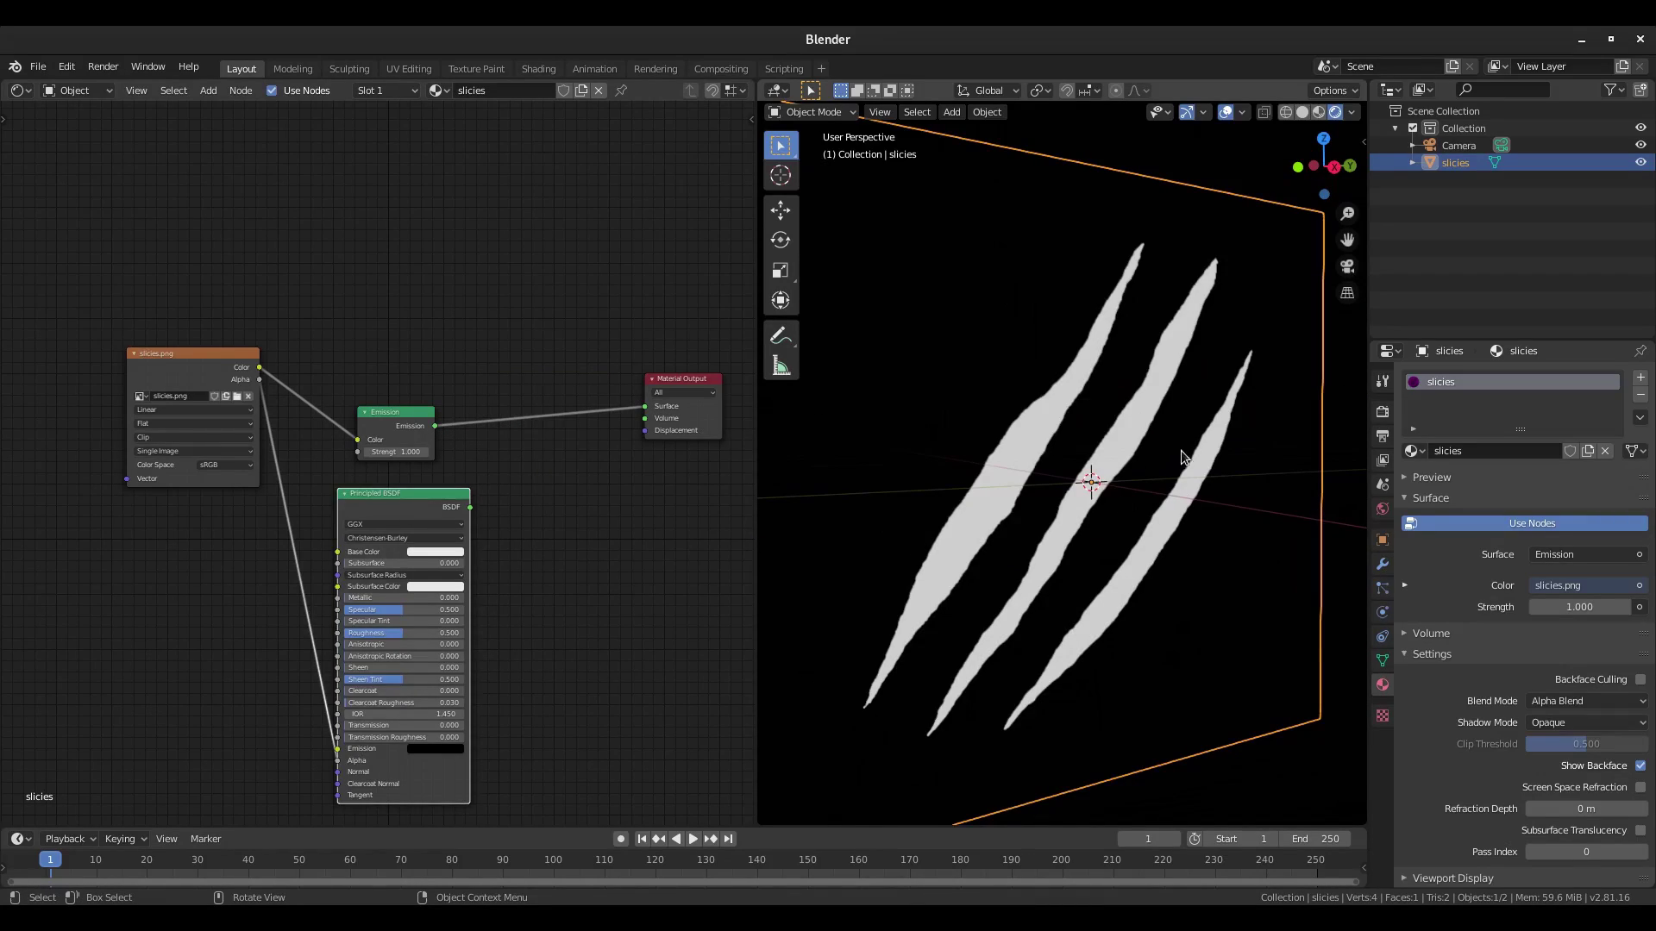
Insert a Mix Shader between the Emission and Material Output nodes and feed the Principled BSDF into its second shader input.
key("shift+a")
left_click(636, 520)
type("mix s")
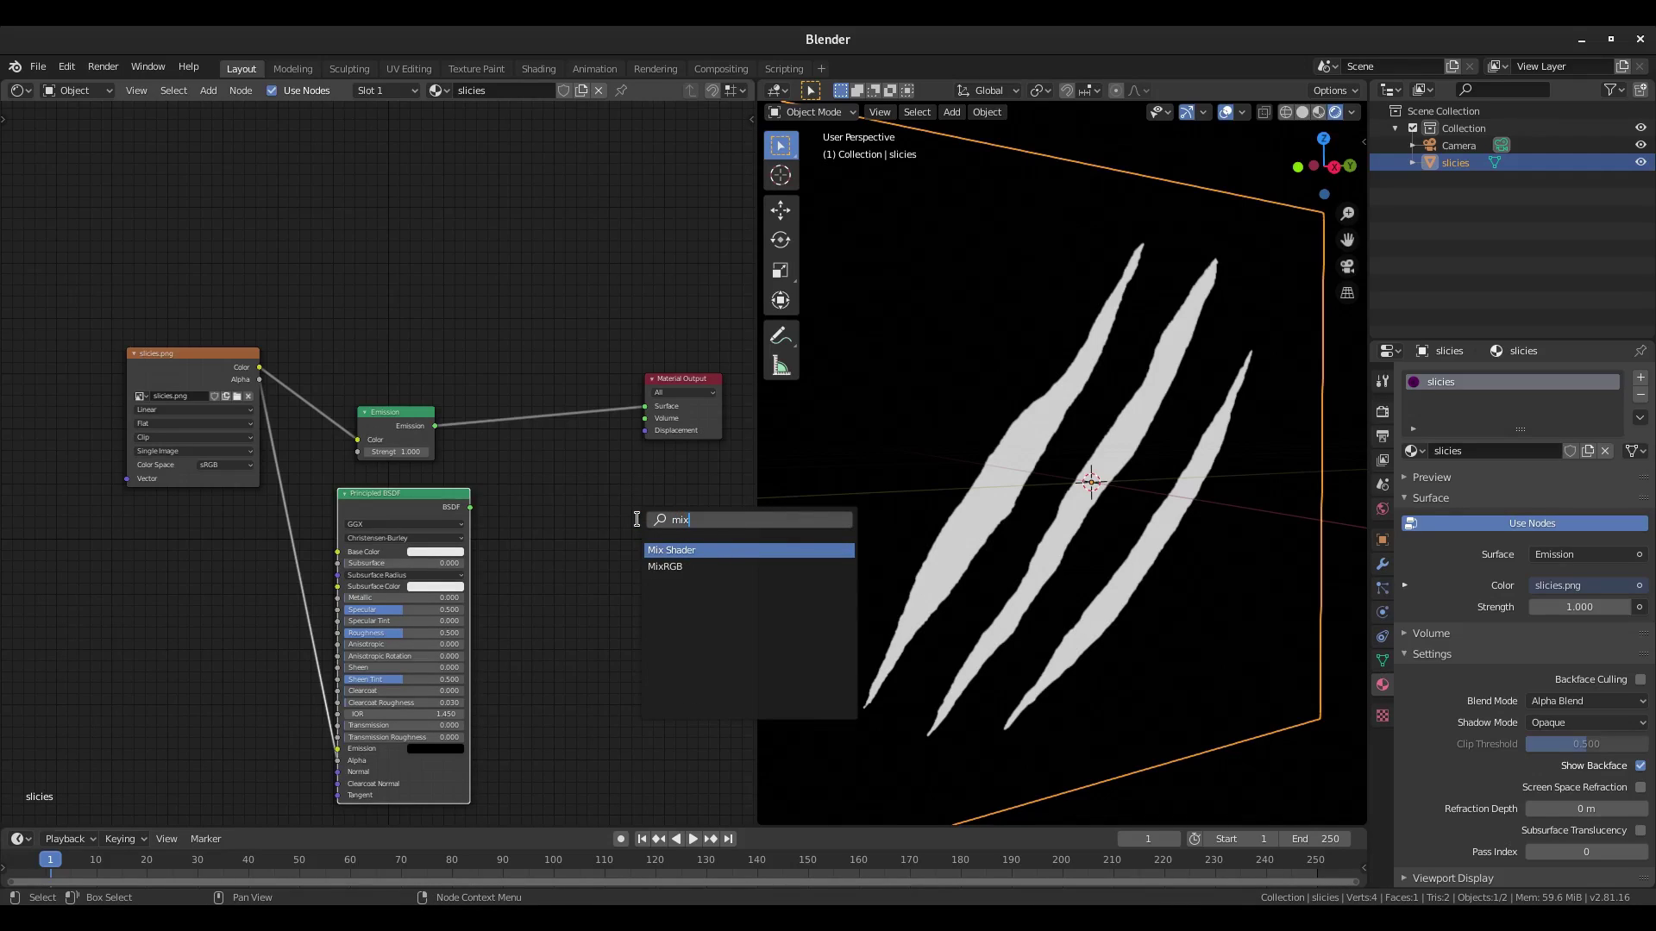
key("Return")
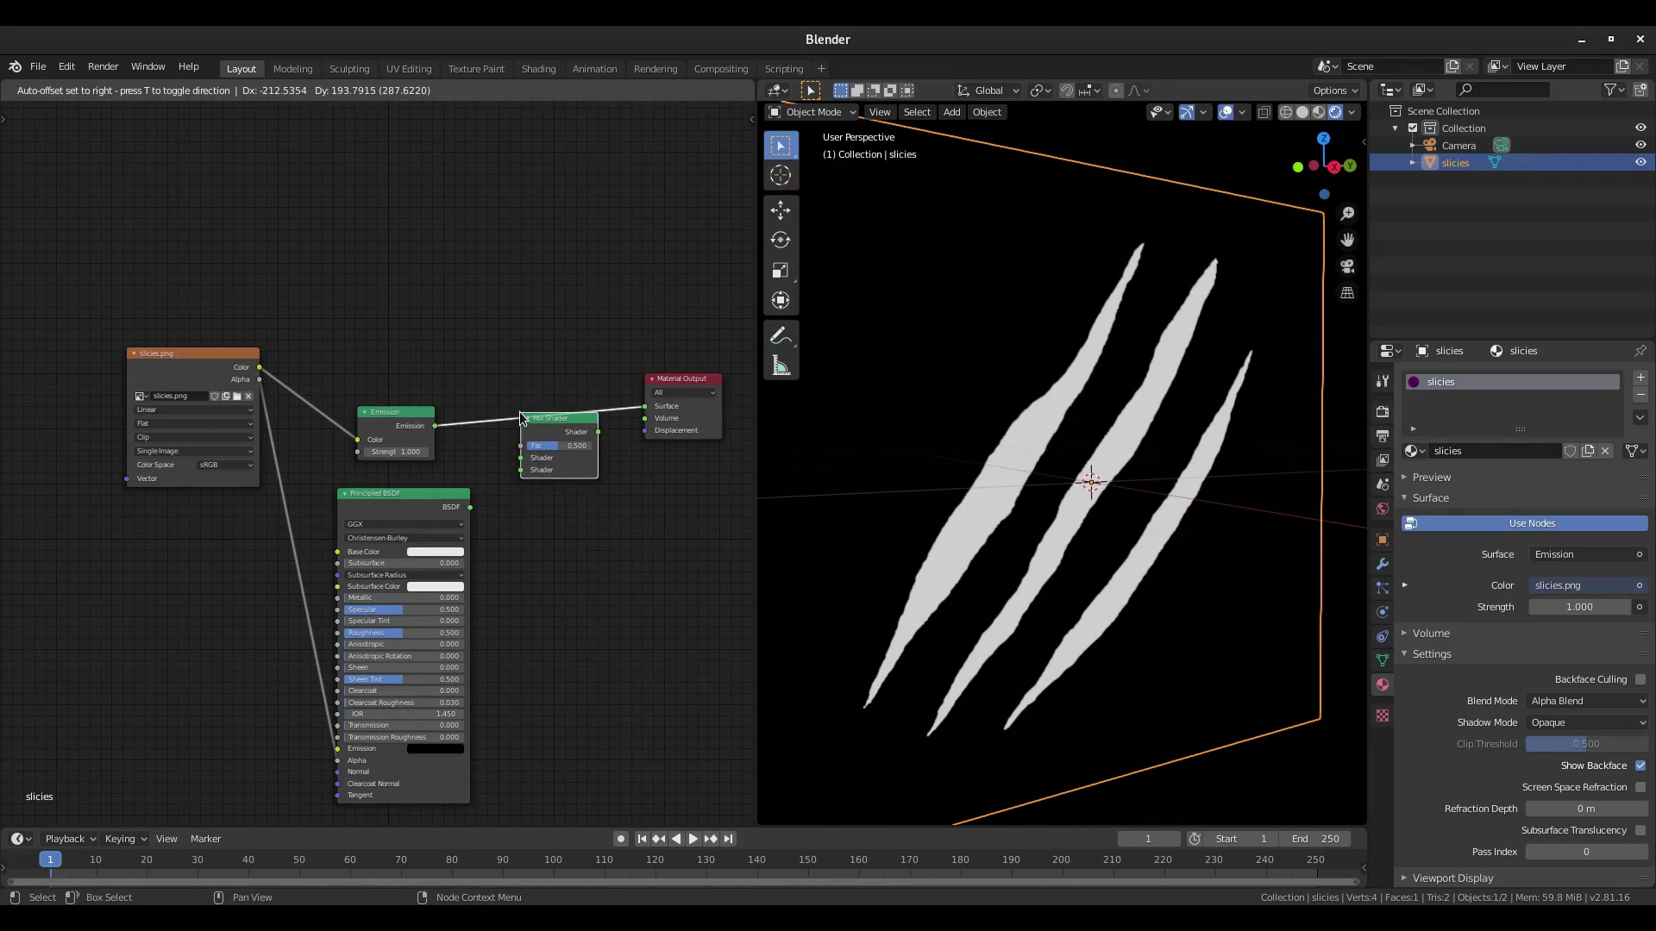
left_click(520, 420)
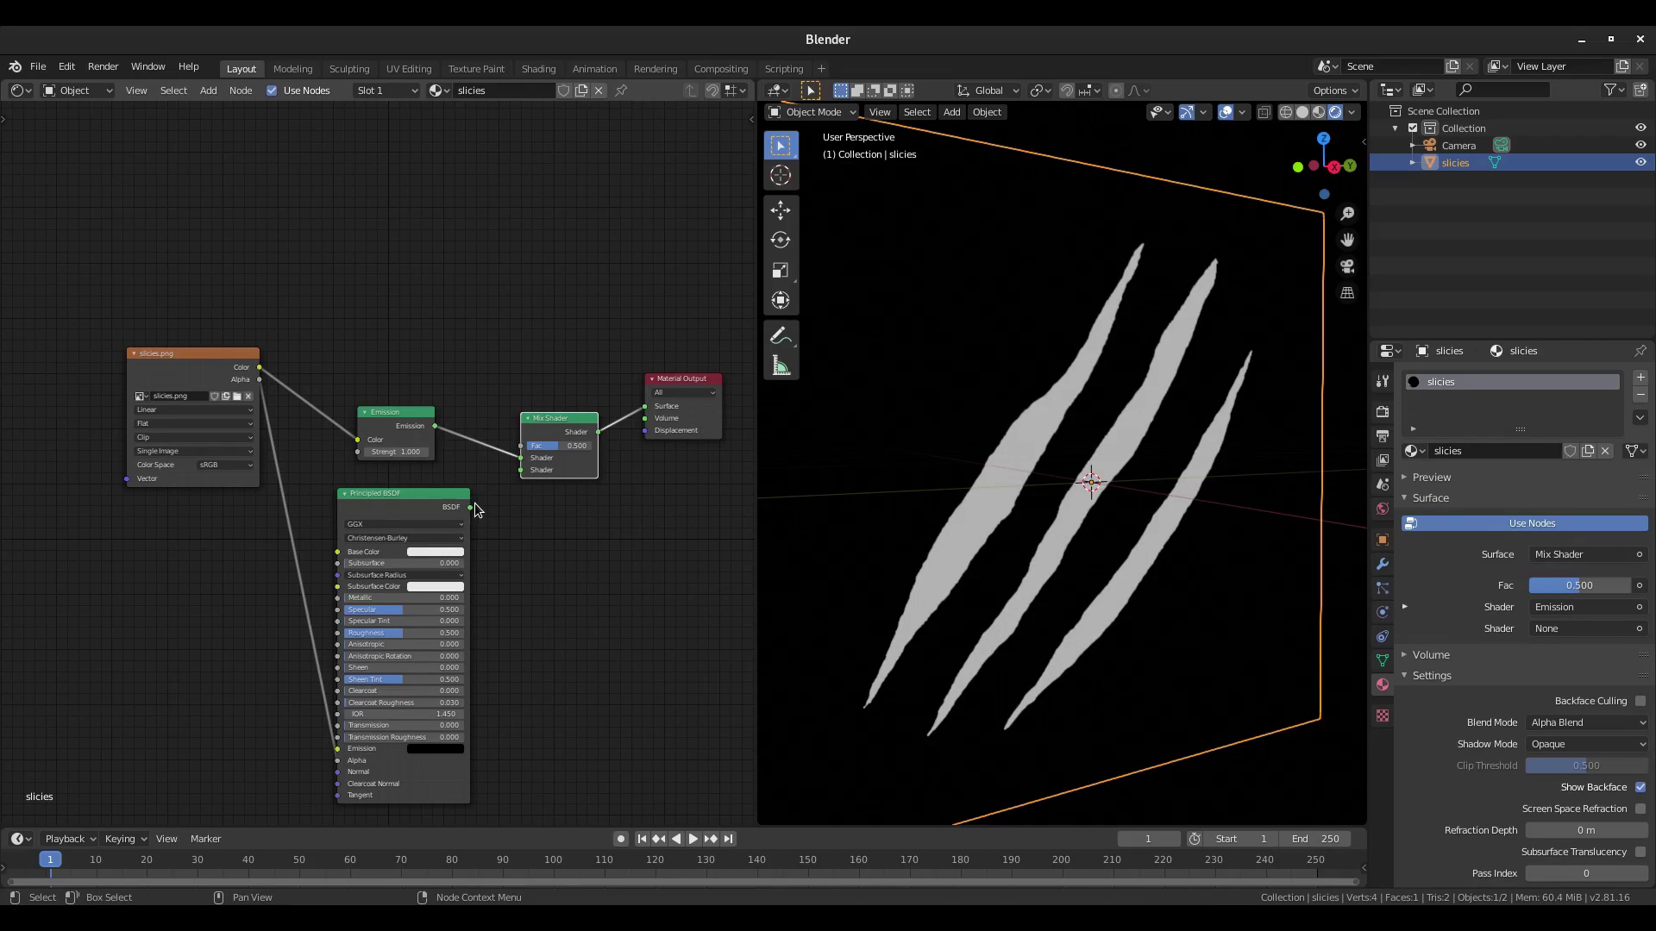
left_click_drag(470, 508, 520, 473)
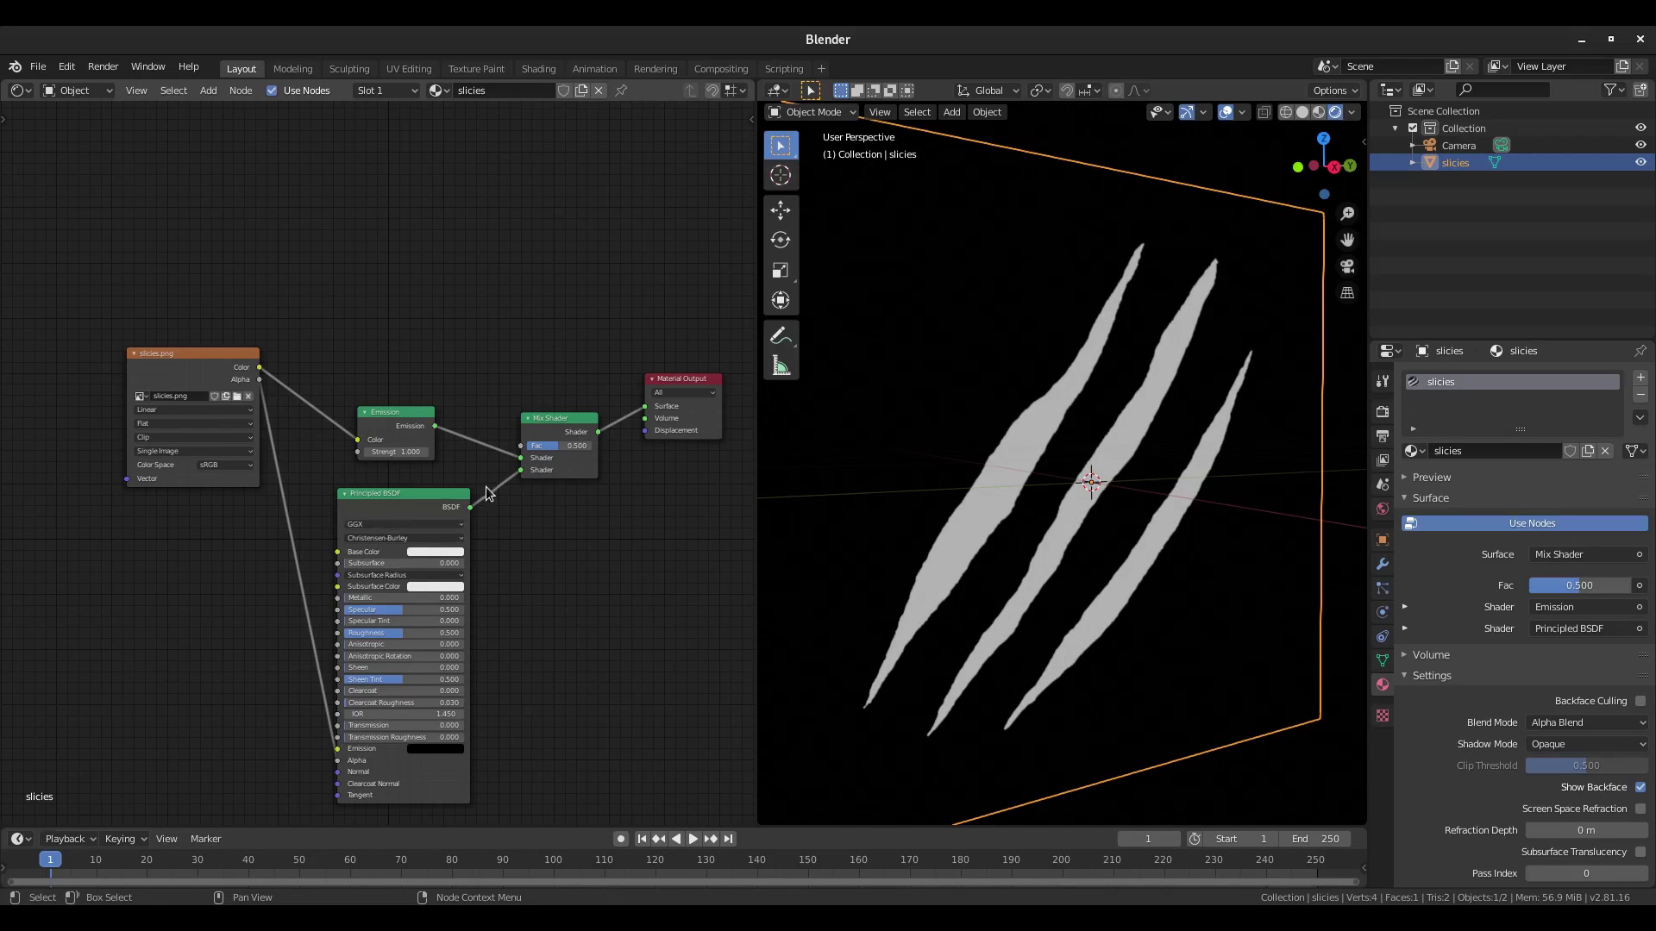
Add a Monkey mesh and move it away from the scratch plane's center.
middle_click_drag(992, 560, 1135, 484)
key("shift+a")
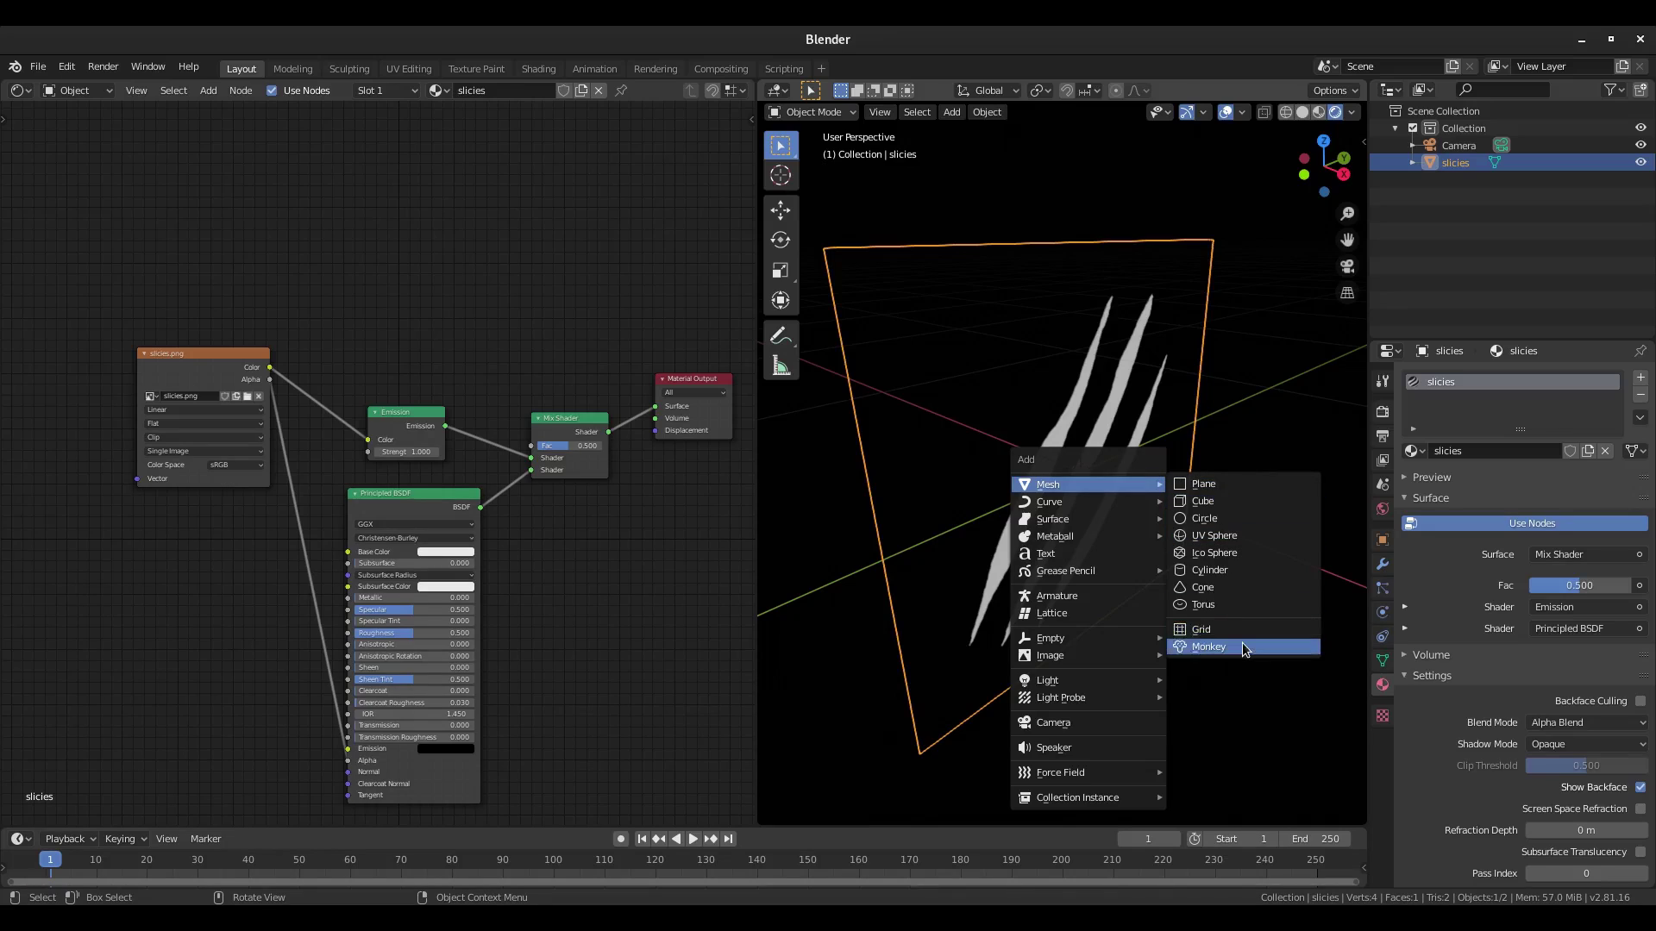
left_click(1207, 646)
middle_click_drag(1161, 591, 1214, 582)
key("g")
left_click(1004, 540)
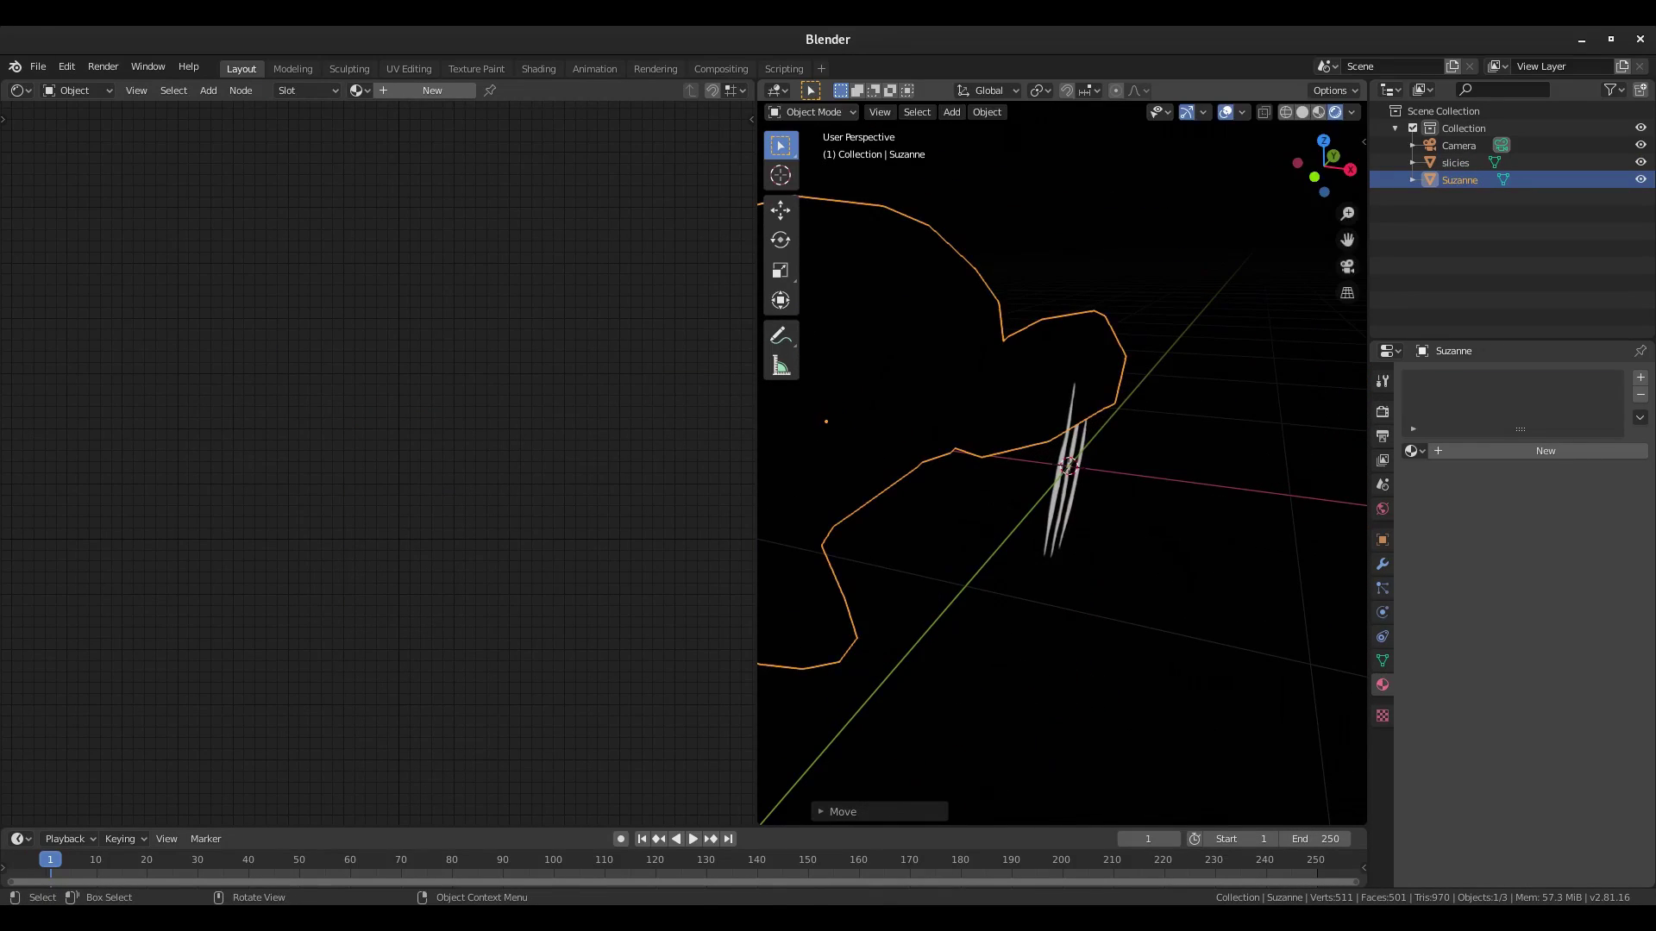
Scale the monkey down, bring it closer to the scratches and rotate it freely with Trackball.
key("s")
left_click(883, 510)
key("g")
left_click(1019, 539)
middle_click_drag(1019, 539, 1146, 507)
key("r")
key("r")
key("Return")
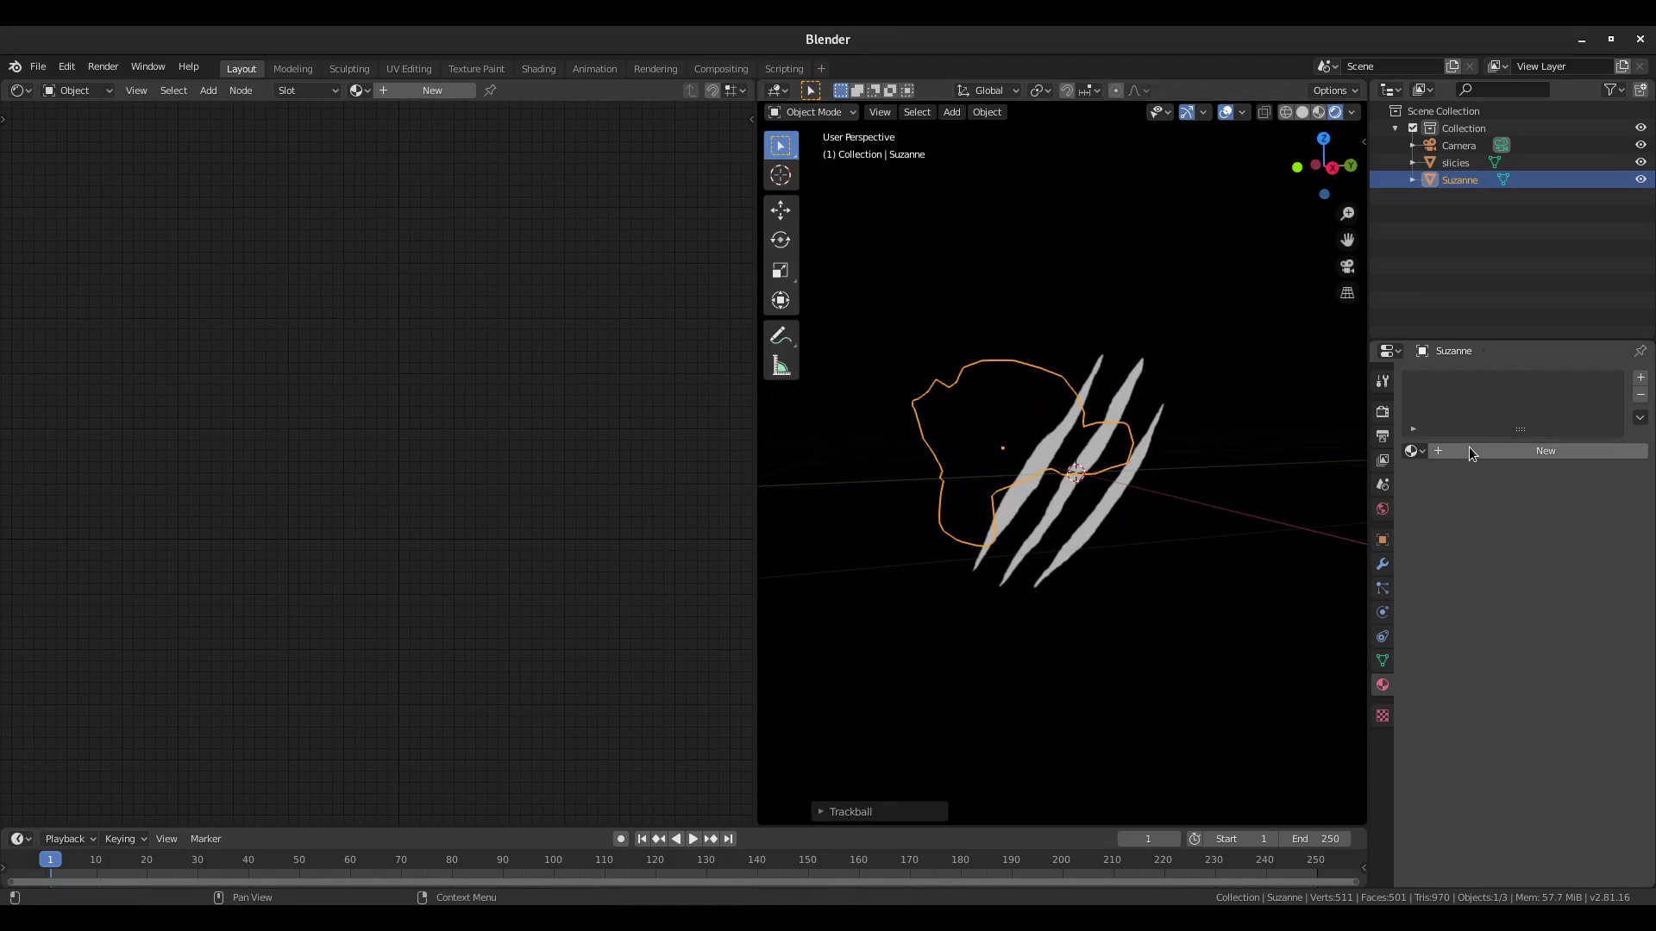
Give the monkey a new material and change its surface shader to Emission.
left_click(1545, 451)
left_click(1580, 555)
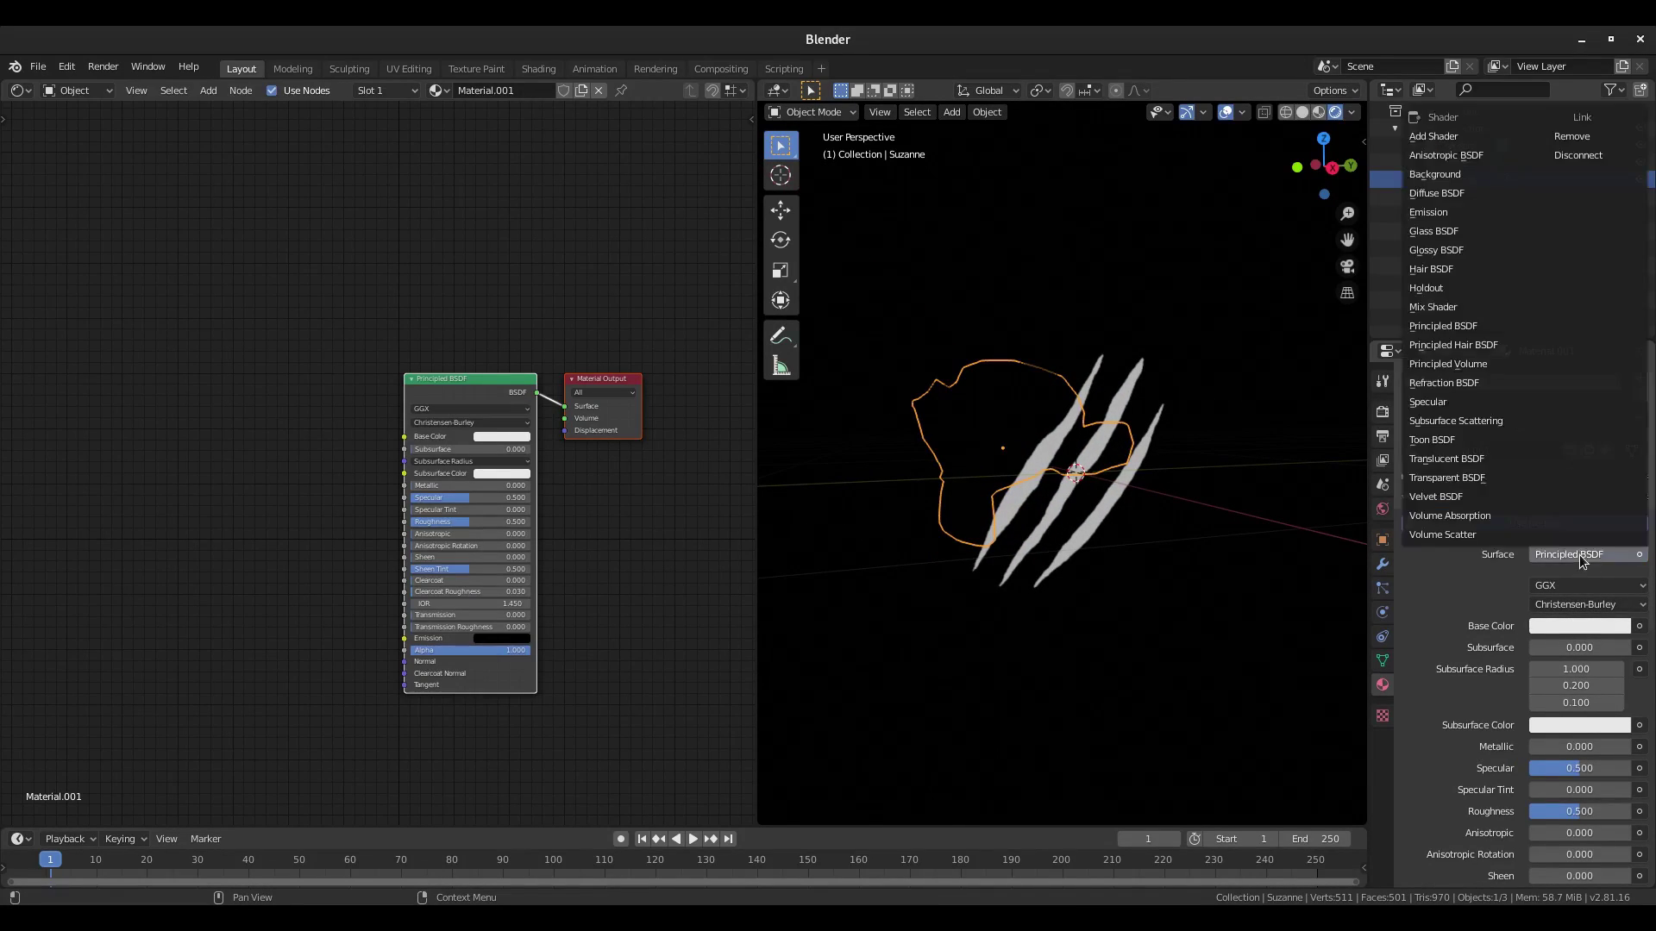
left_click(1466, 212)
scroll(1121, 504, "up", 6)
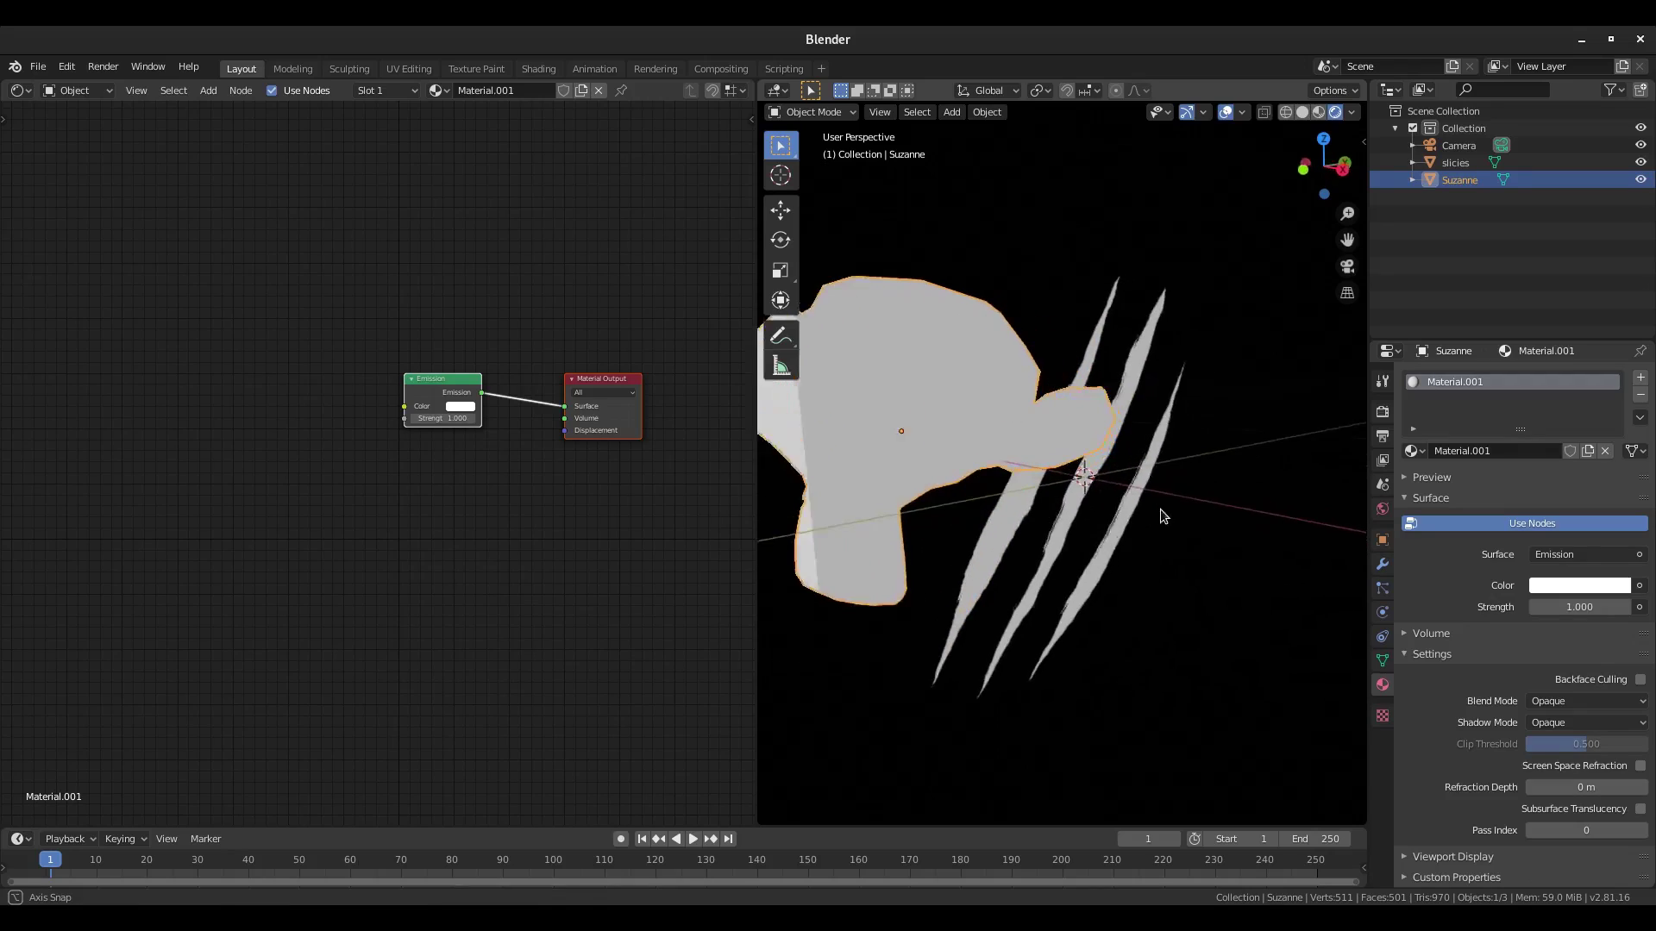
Examine how the transparent plane overlaps the glowing monkey from different angles and select the slicies plane.
left_click(1130, 510)
middle_click_drag(859, 457, 823, 468)
left_click(940, 566)
middle_click_drag(940, 565, 899, 297)
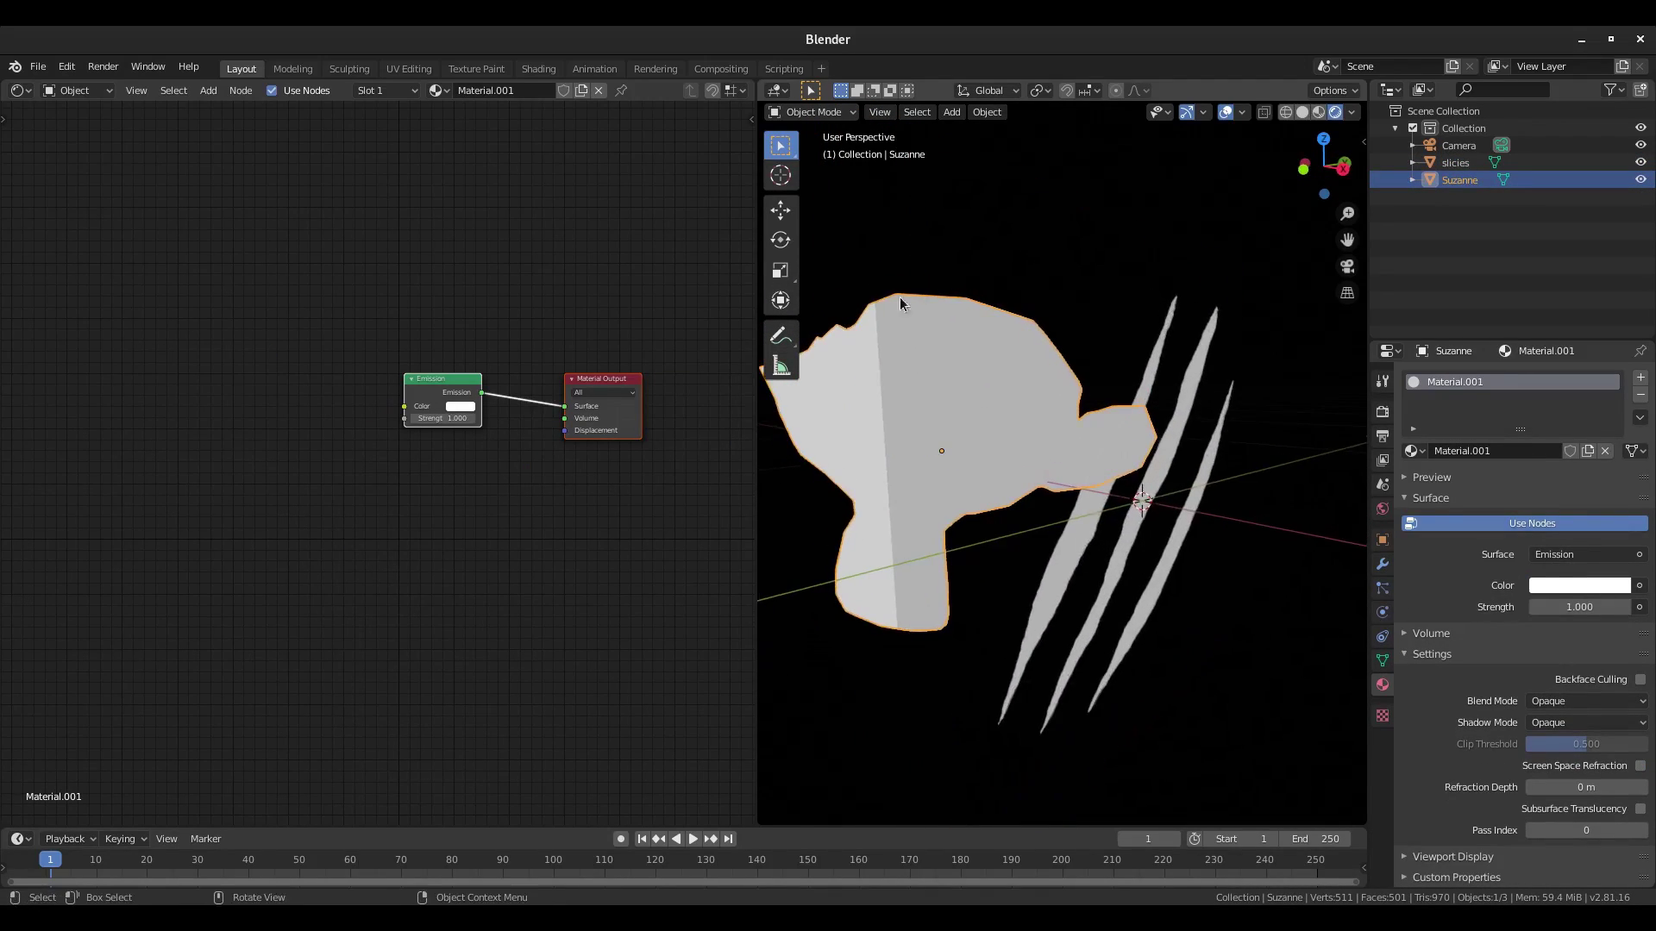
left_click(939, 464)
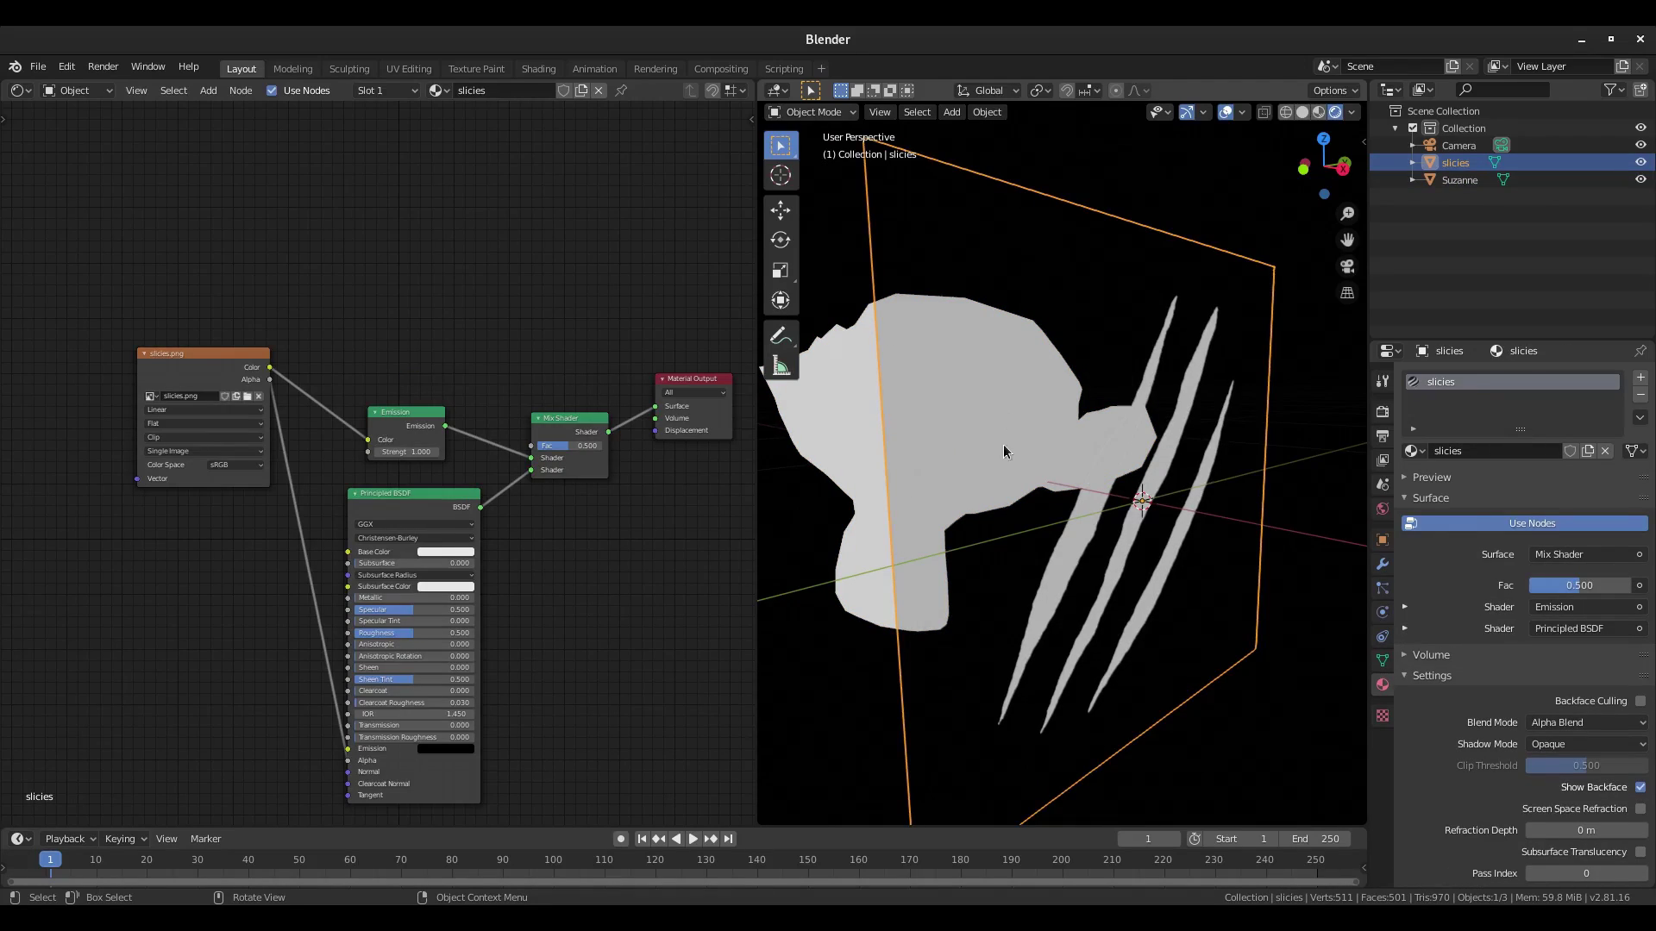
Set the Emission node's strength to 5.0 in the slicies material.
left_click(429, 453)
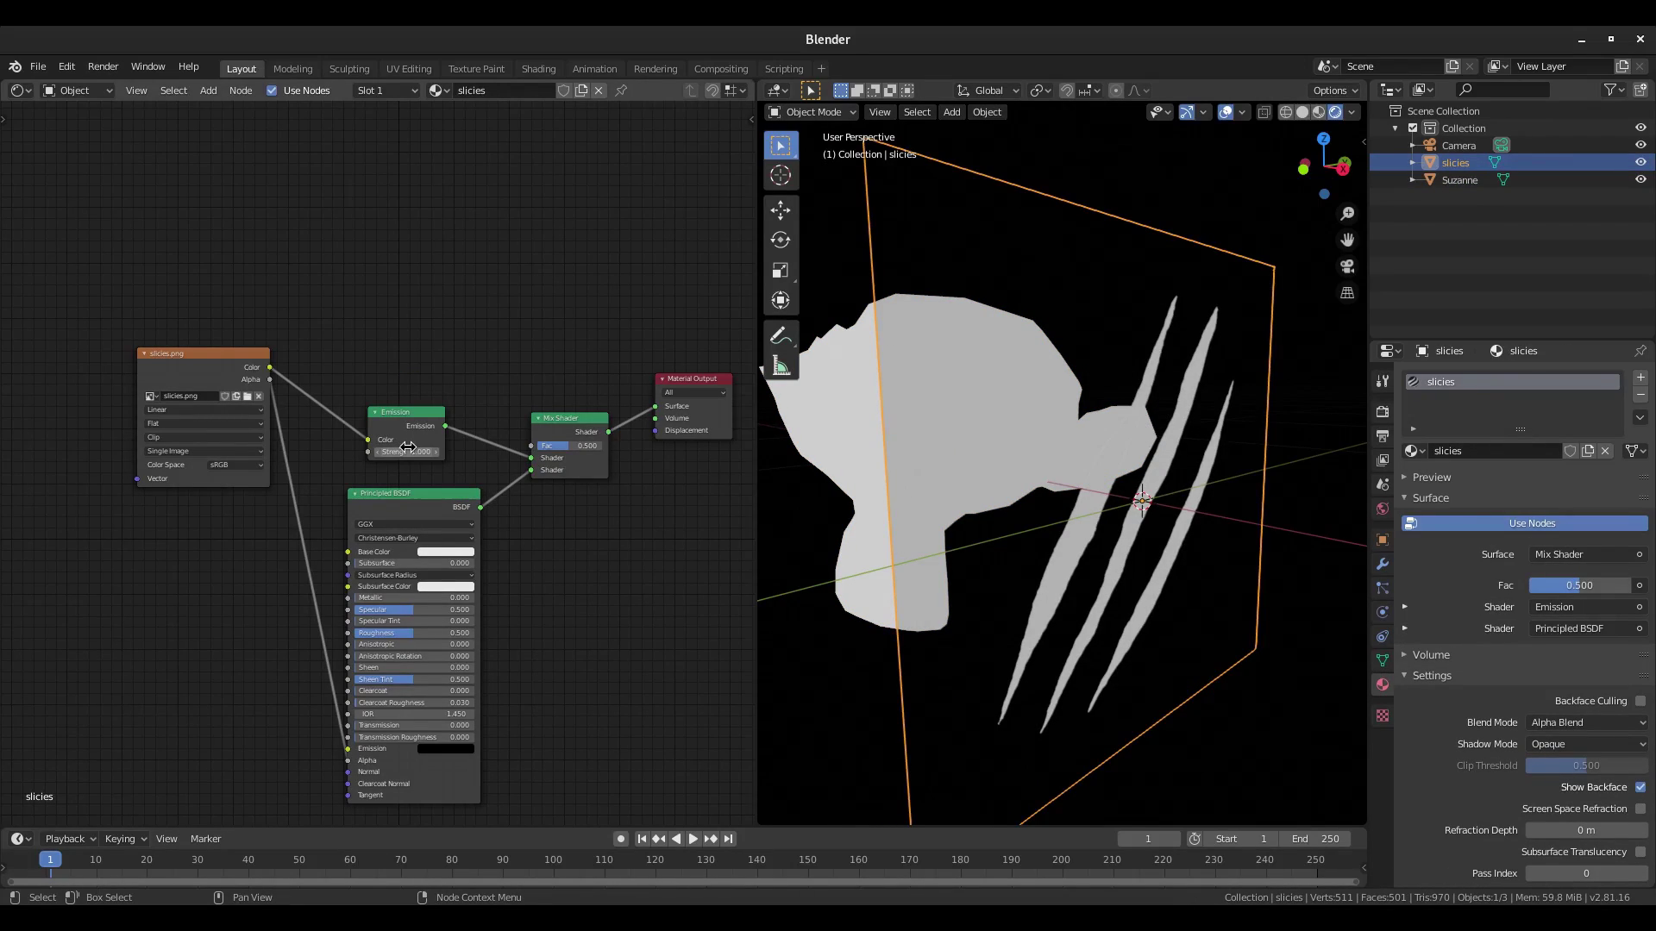
type("1.0")
key("Return")
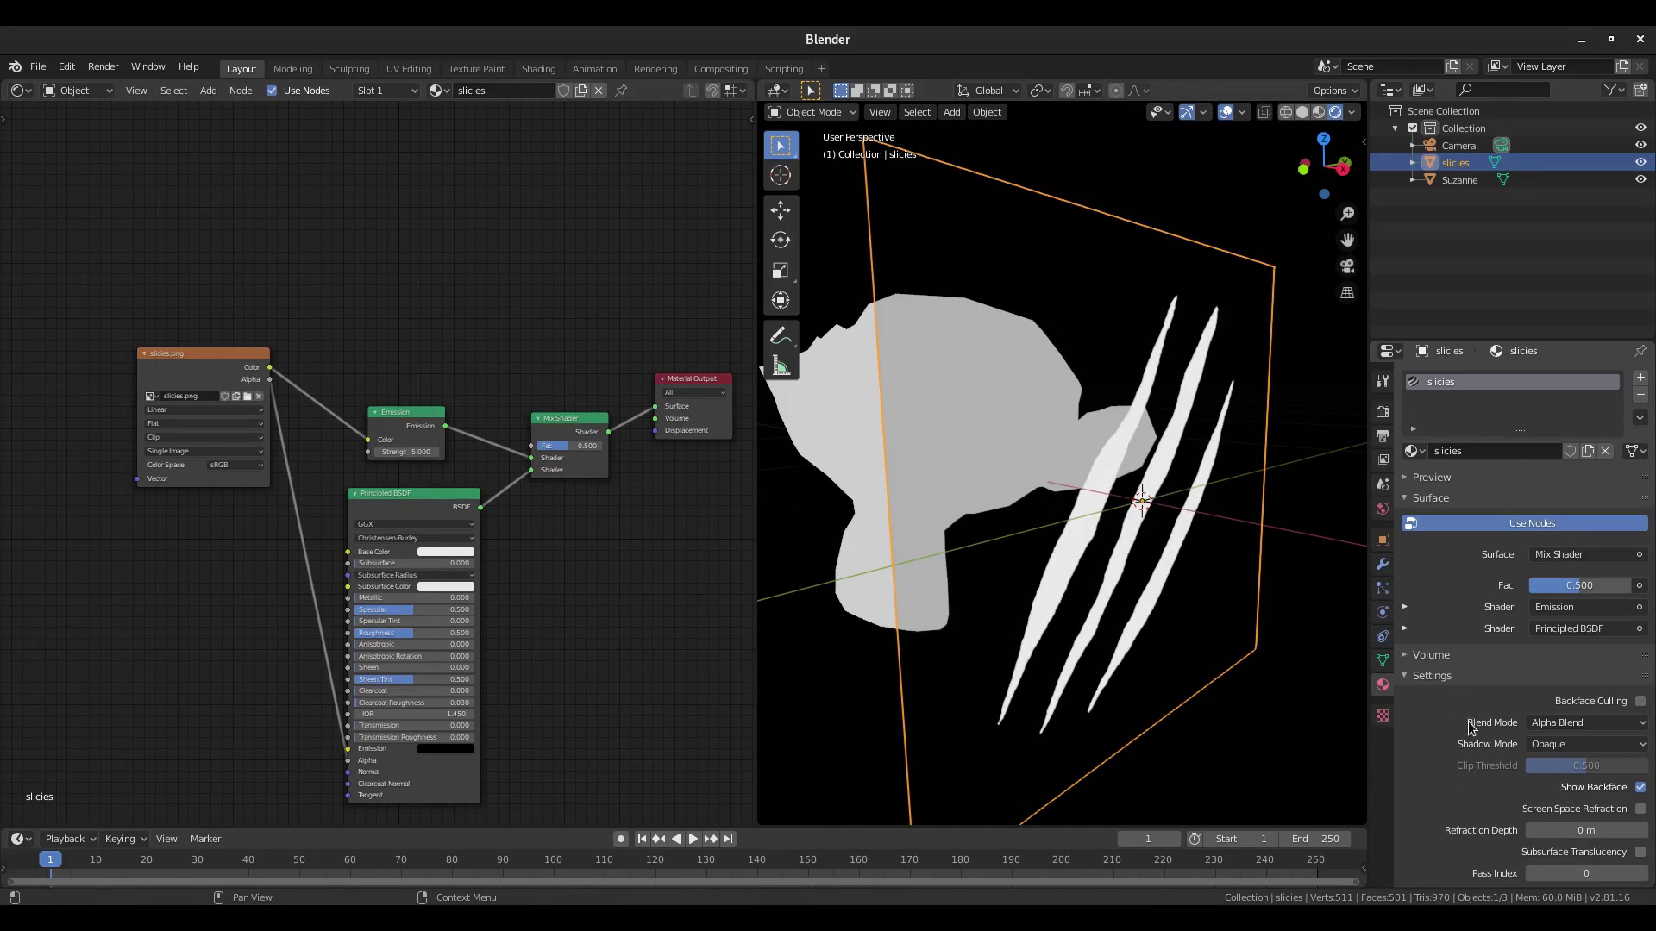
Try Alpha Hashed as the slicies material's blend mode.
scroll(1471, 727, "down", 2)
left_click(1583, 681)
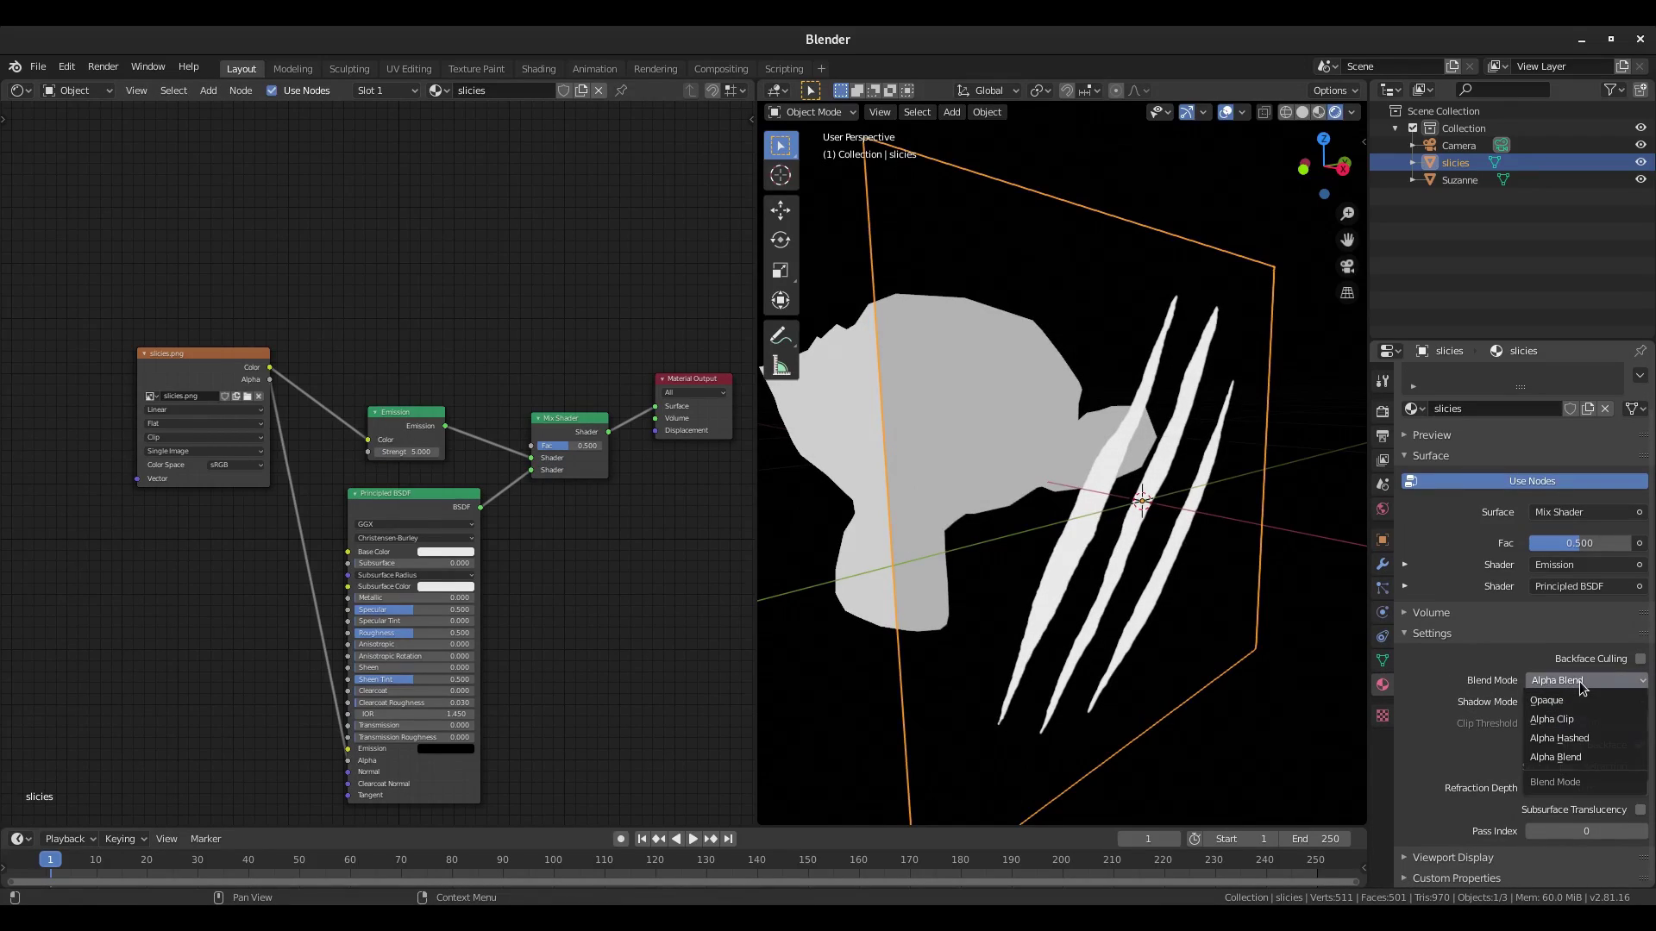
left_click(1582, 685)
left_click(1580, 700)
left_click(1583, 696)
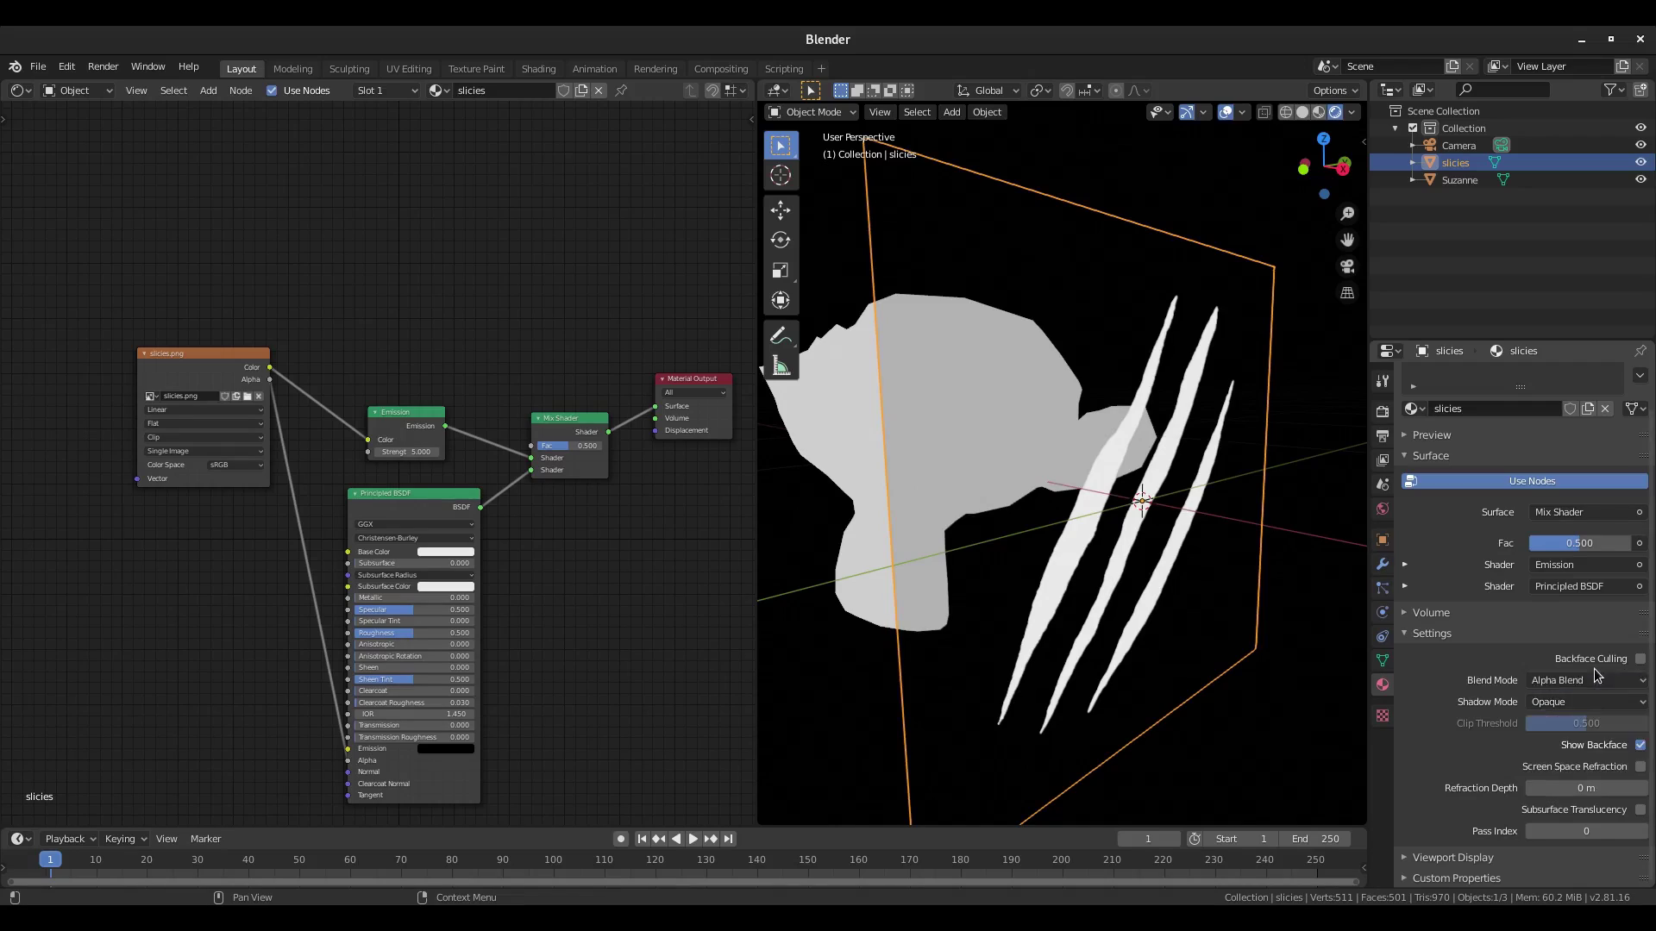
left_click(1593, 677)
left_click(1582, 739)
Set the slicies material's blend mode to Alpha Clip and check the plane against the monkey.
left_click(1587, 702)
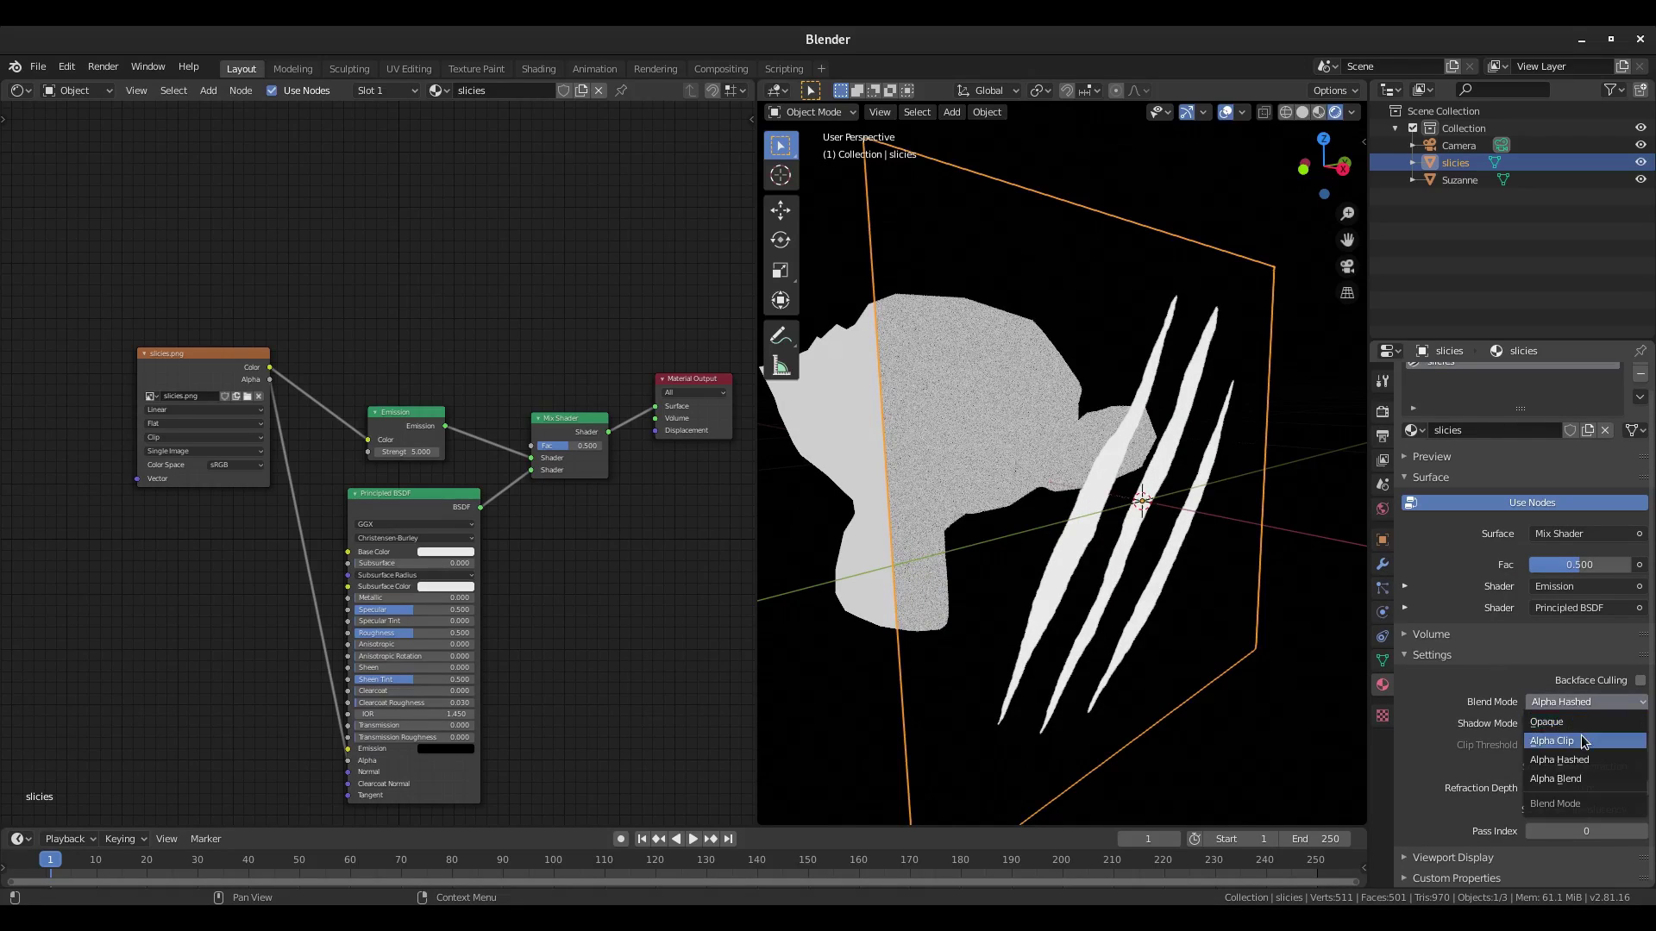
left_click(1584, 742)
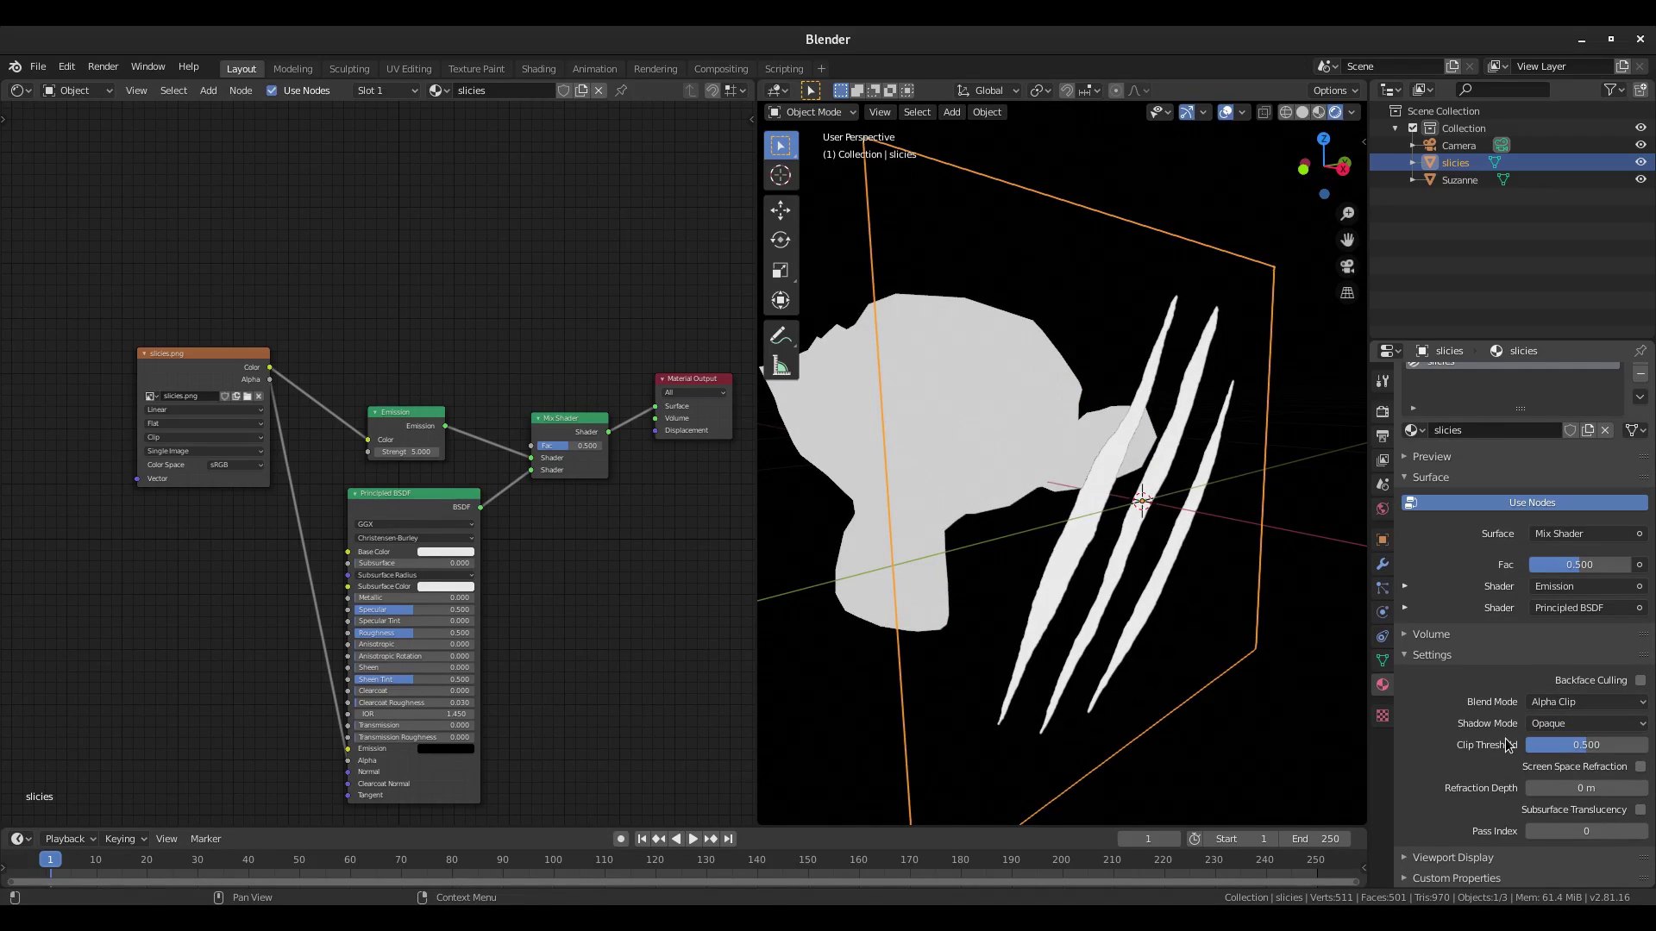
middle_click_drag(1342, 720, 868, 534)
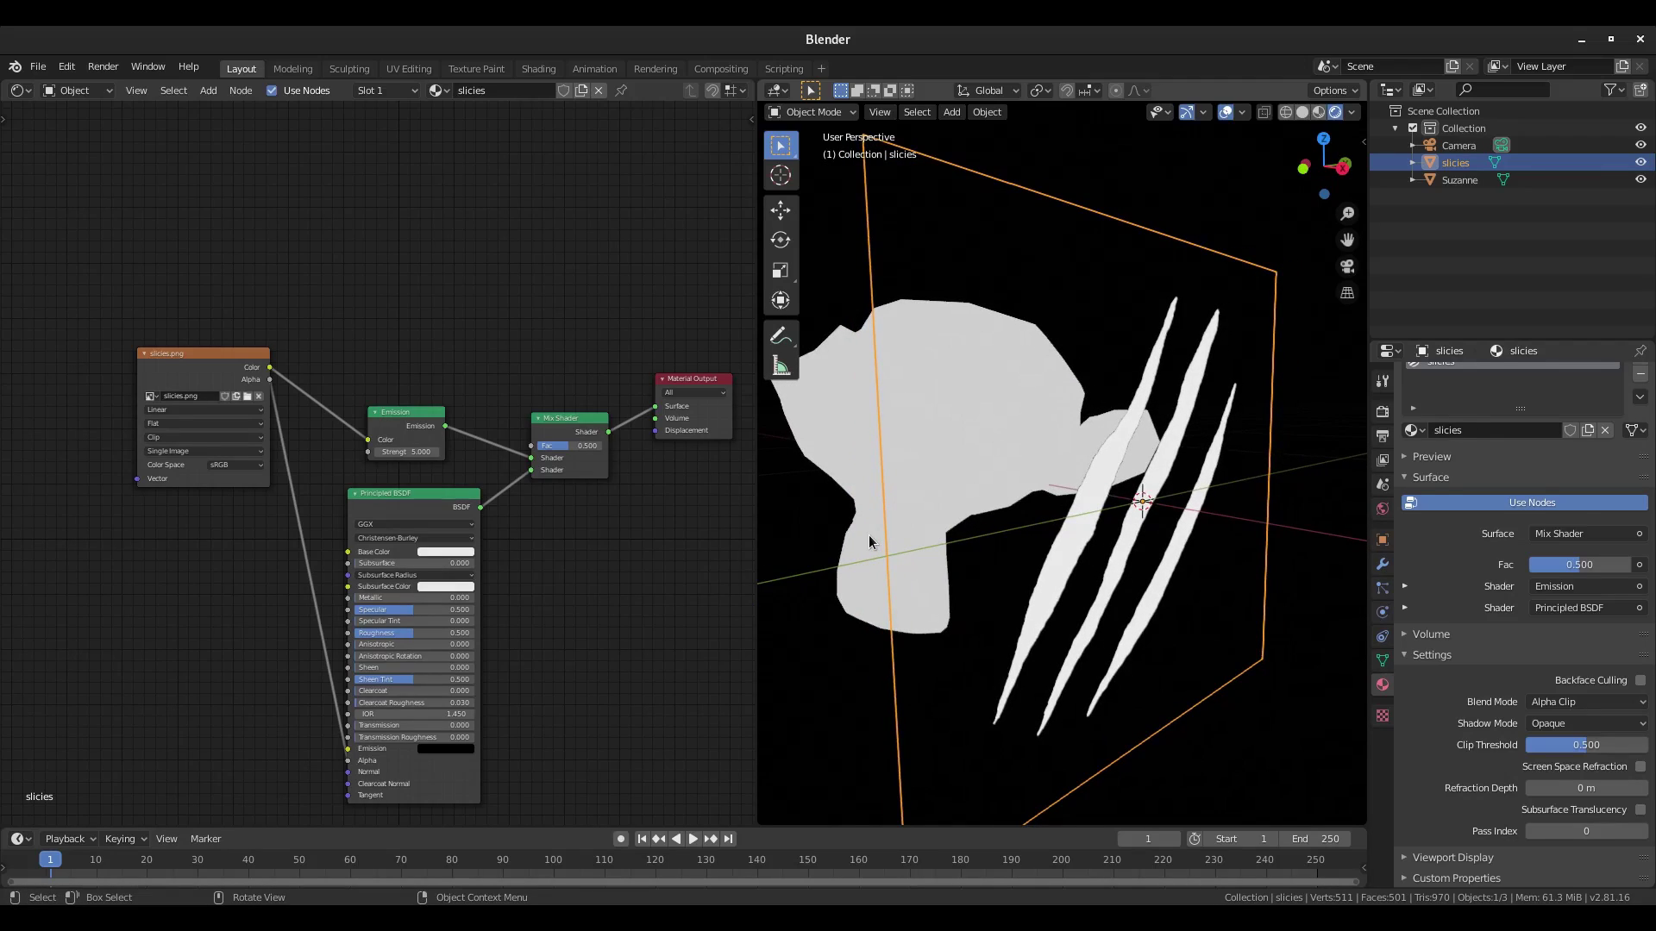
left_click(870, 542)
left_click(1053, 593)
left_click(1597, 723)
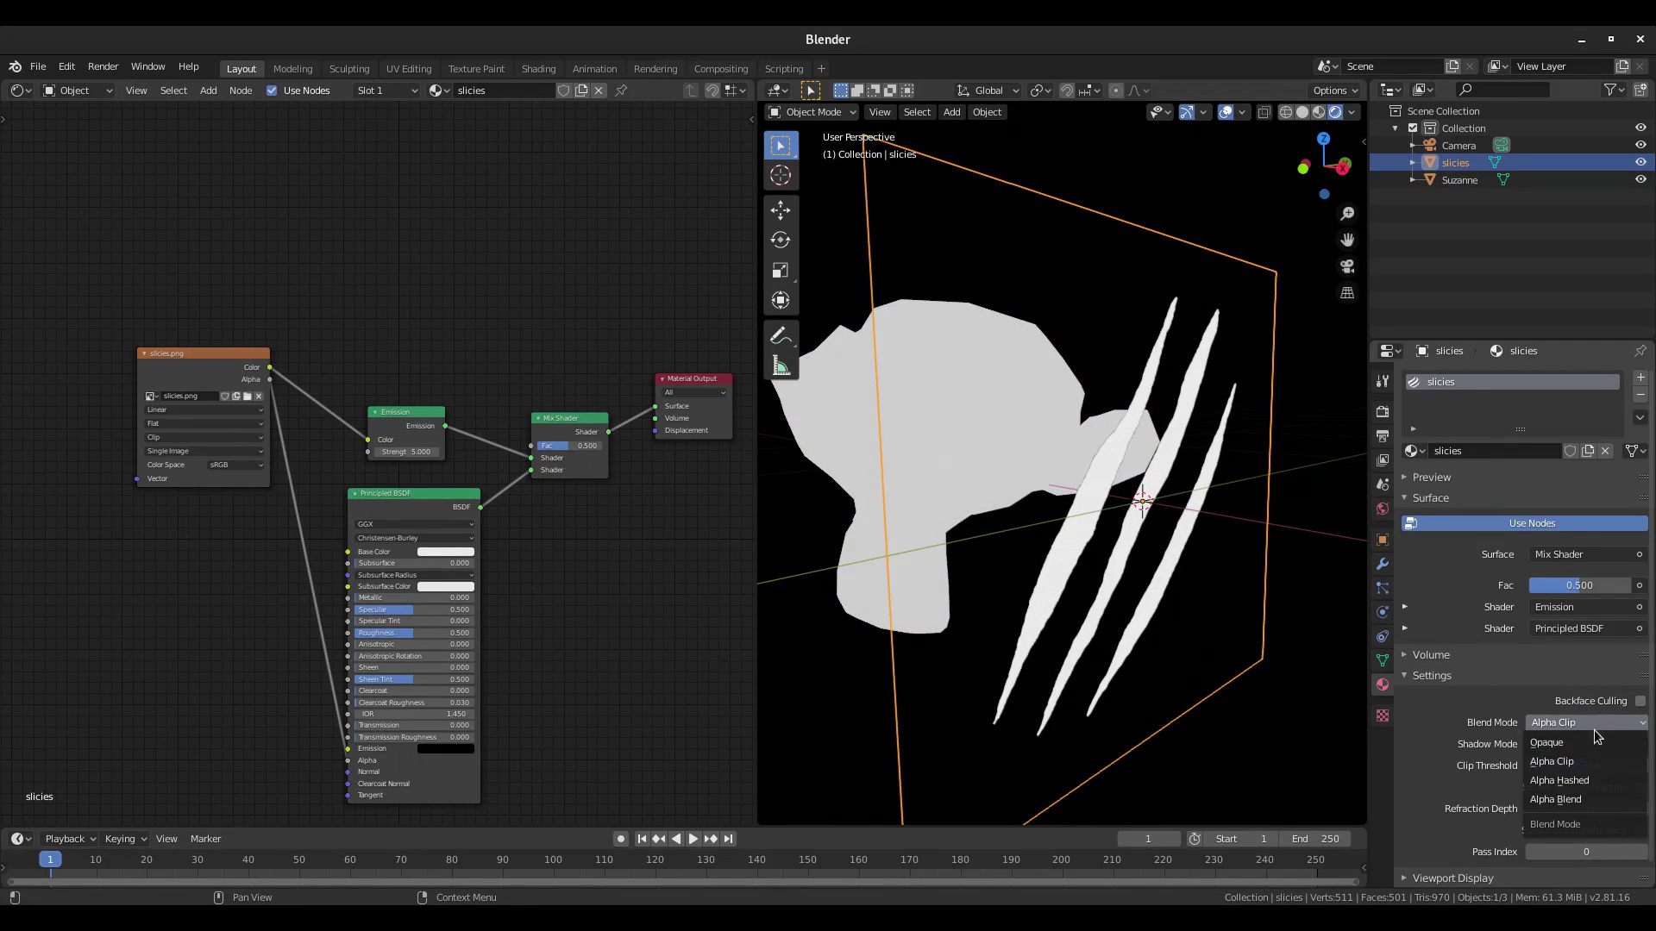
left_click(1556, 727)
left_click(1557, 727)
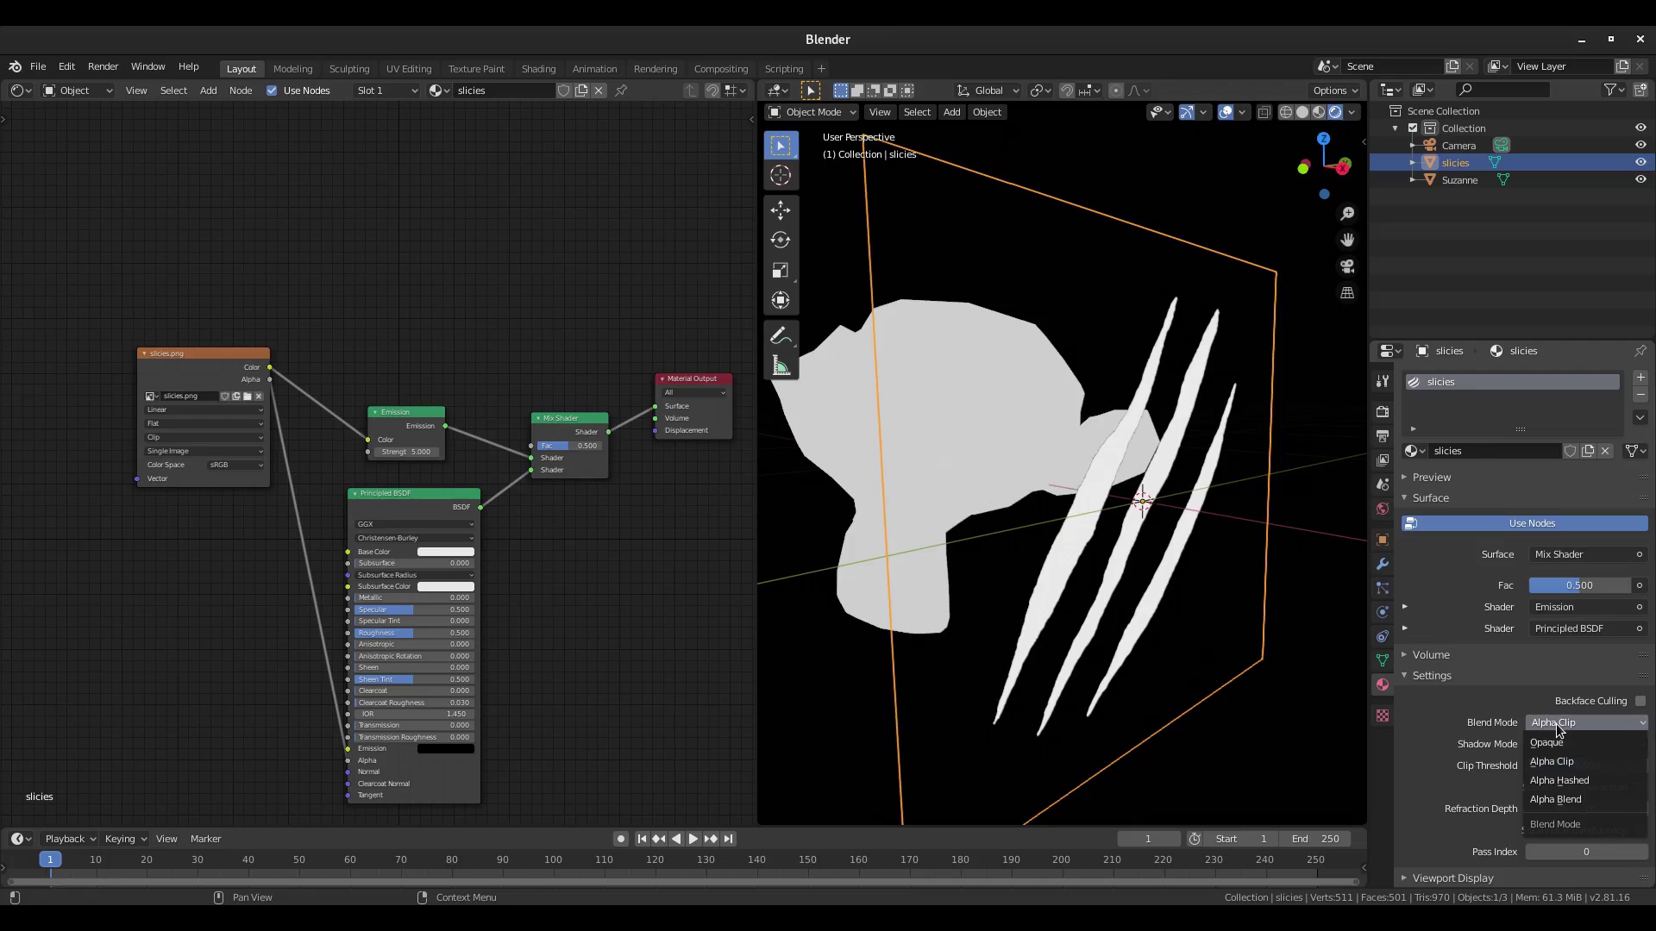
left_click(1557, 761)
Inspect the scratch edges up close and set the slicies material's clip threshold to 0.8.
scroll(1165, 642, "up", 3)
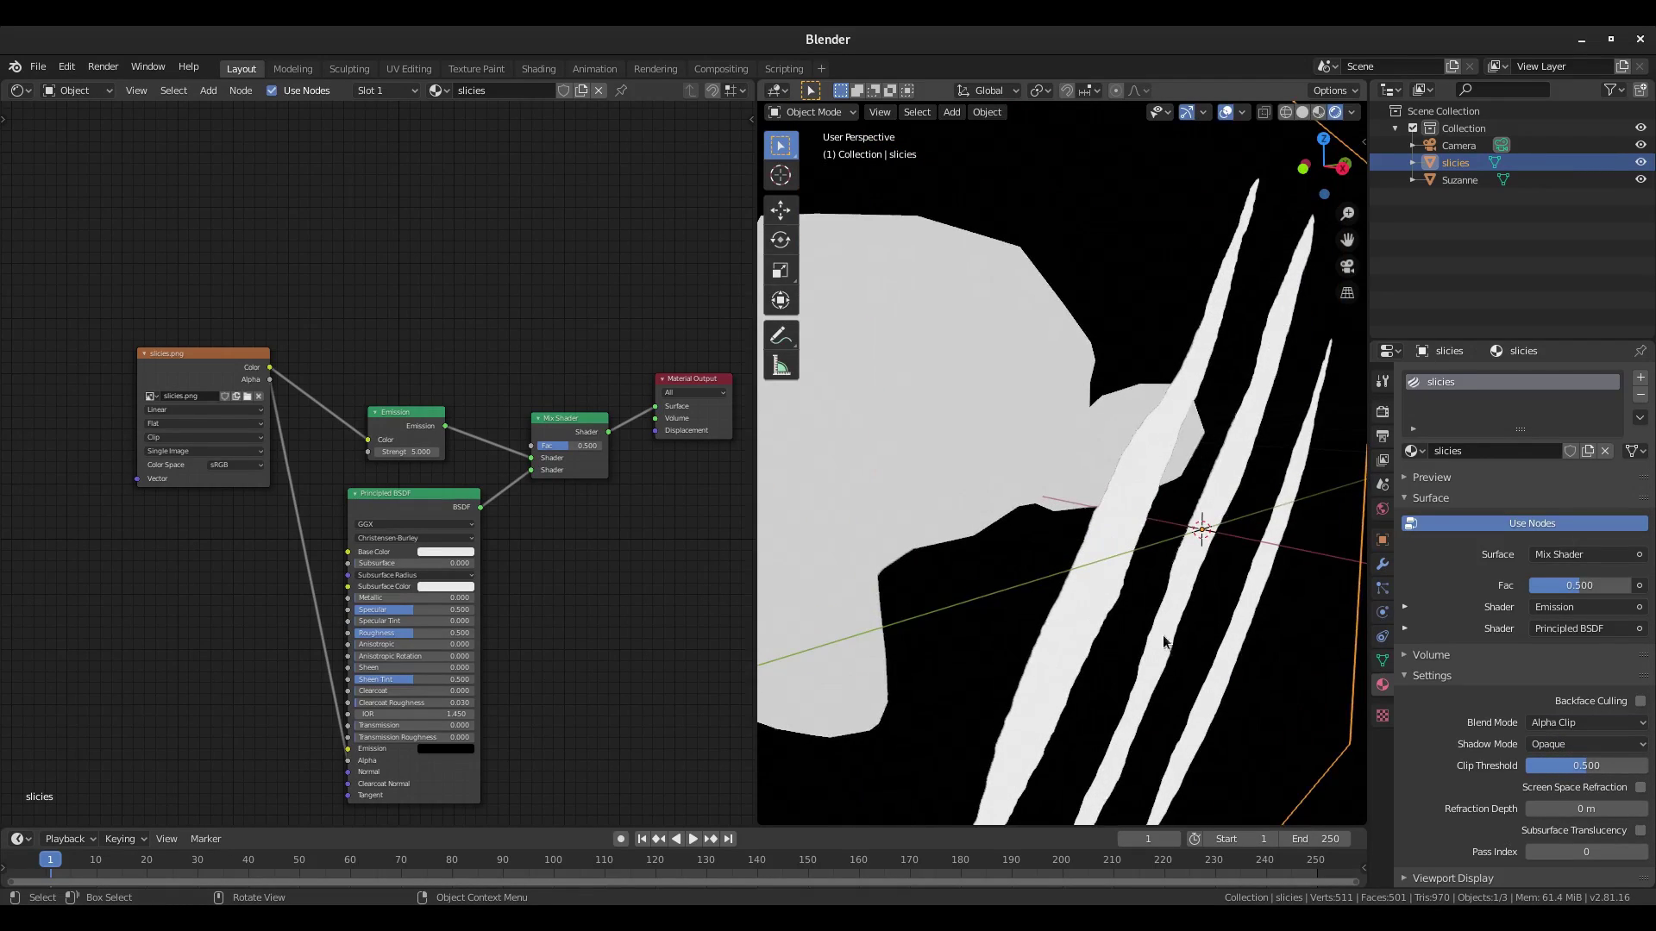
middle_click_drag(1164, 642, 1143, 500)
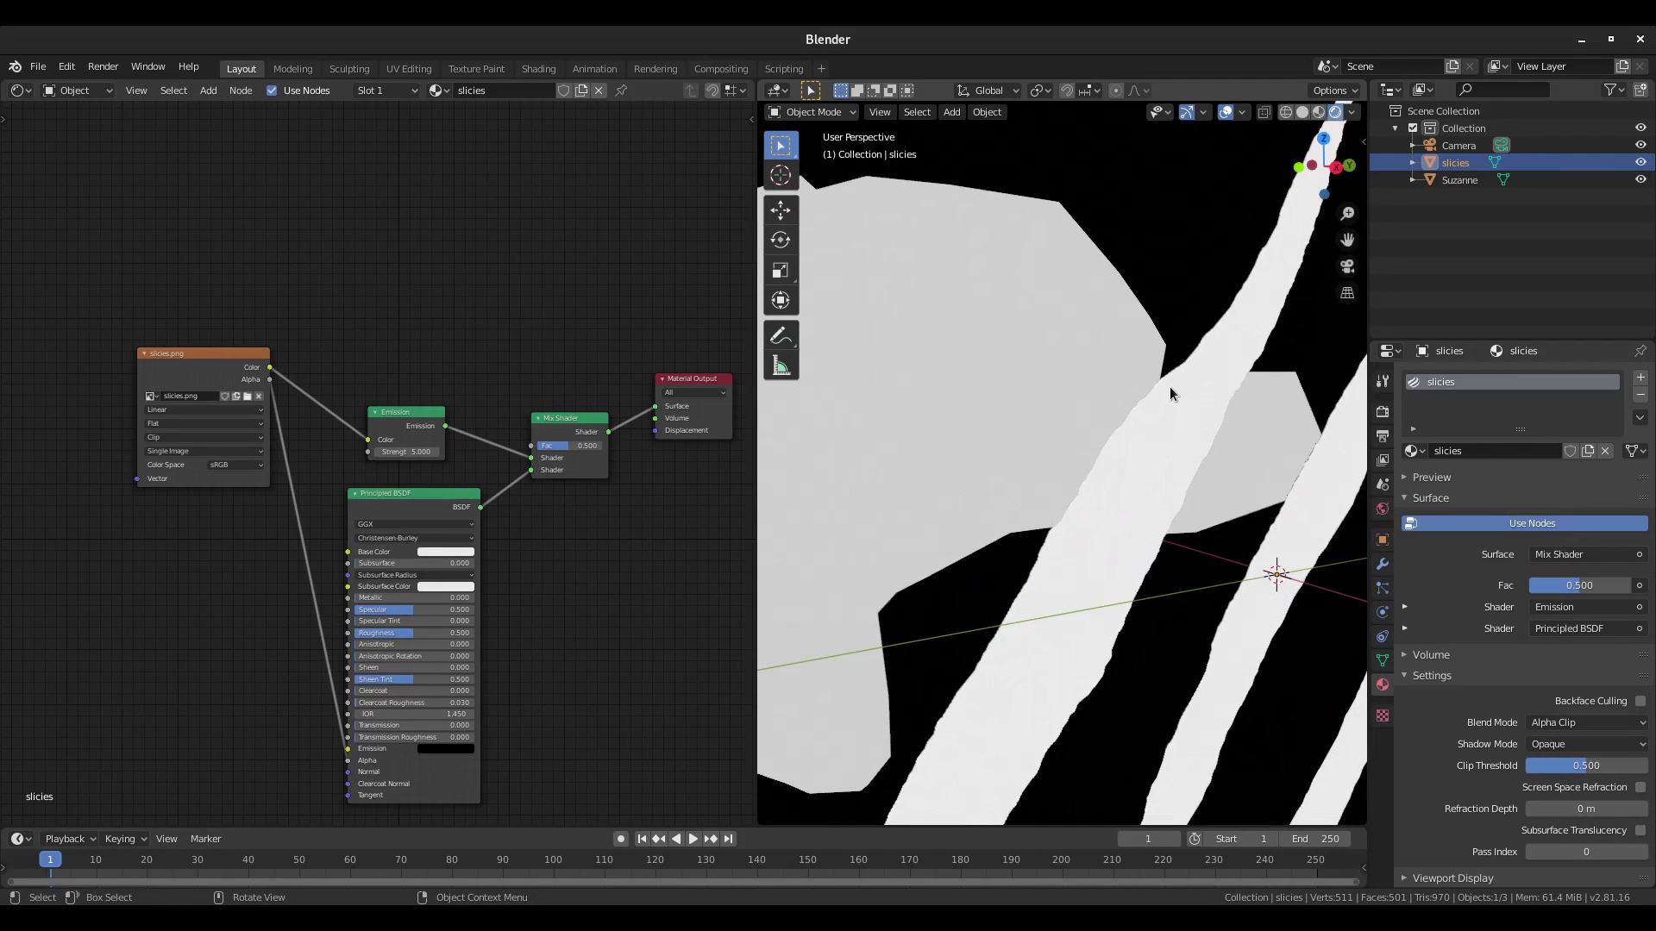
middle_click_drag(1169, 386, 1137, 407)
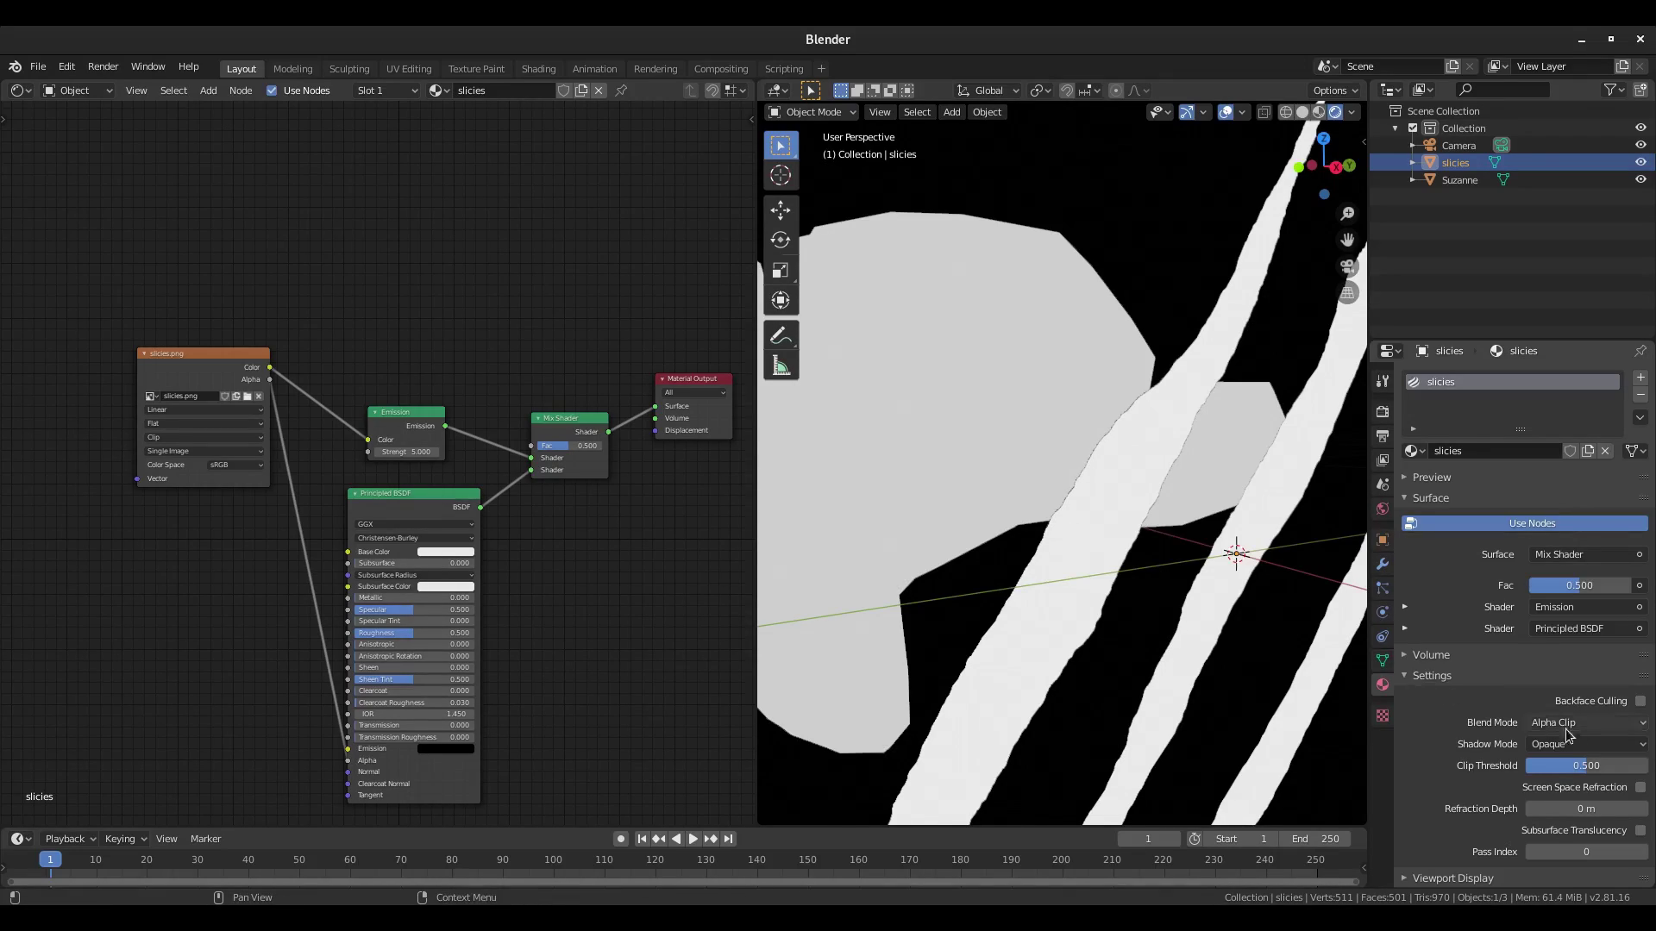
left_click_drag(1586, 766, 1611, 766)
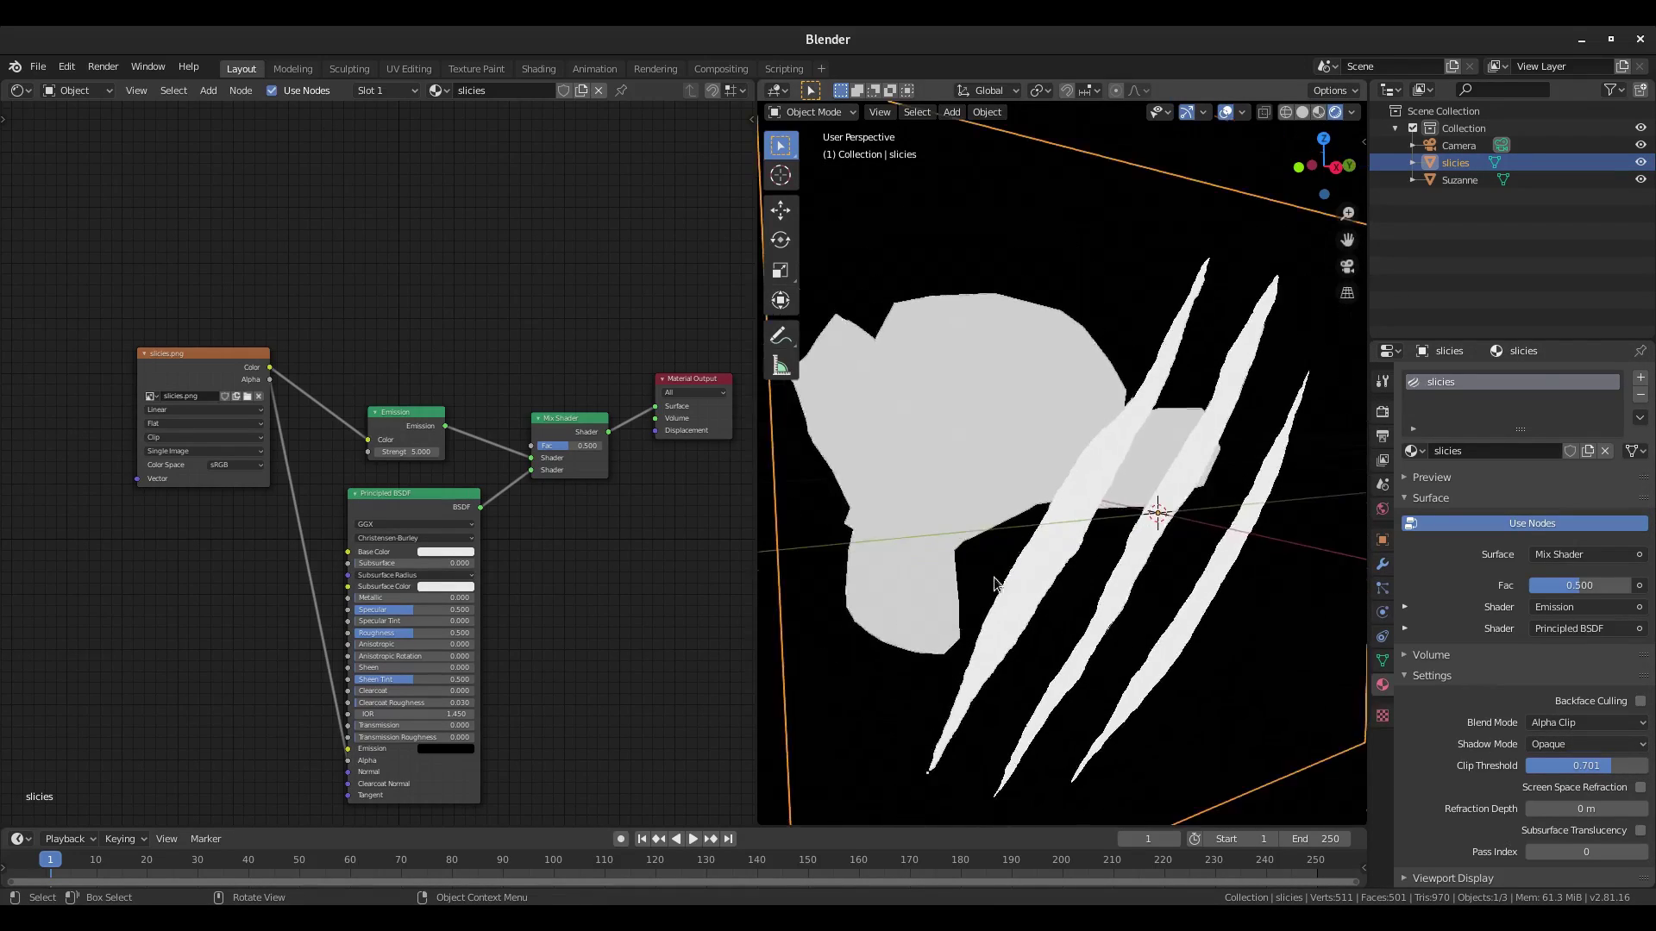
left_click(1621, 765)
left_click(1624, 758)
key("BackSpace")
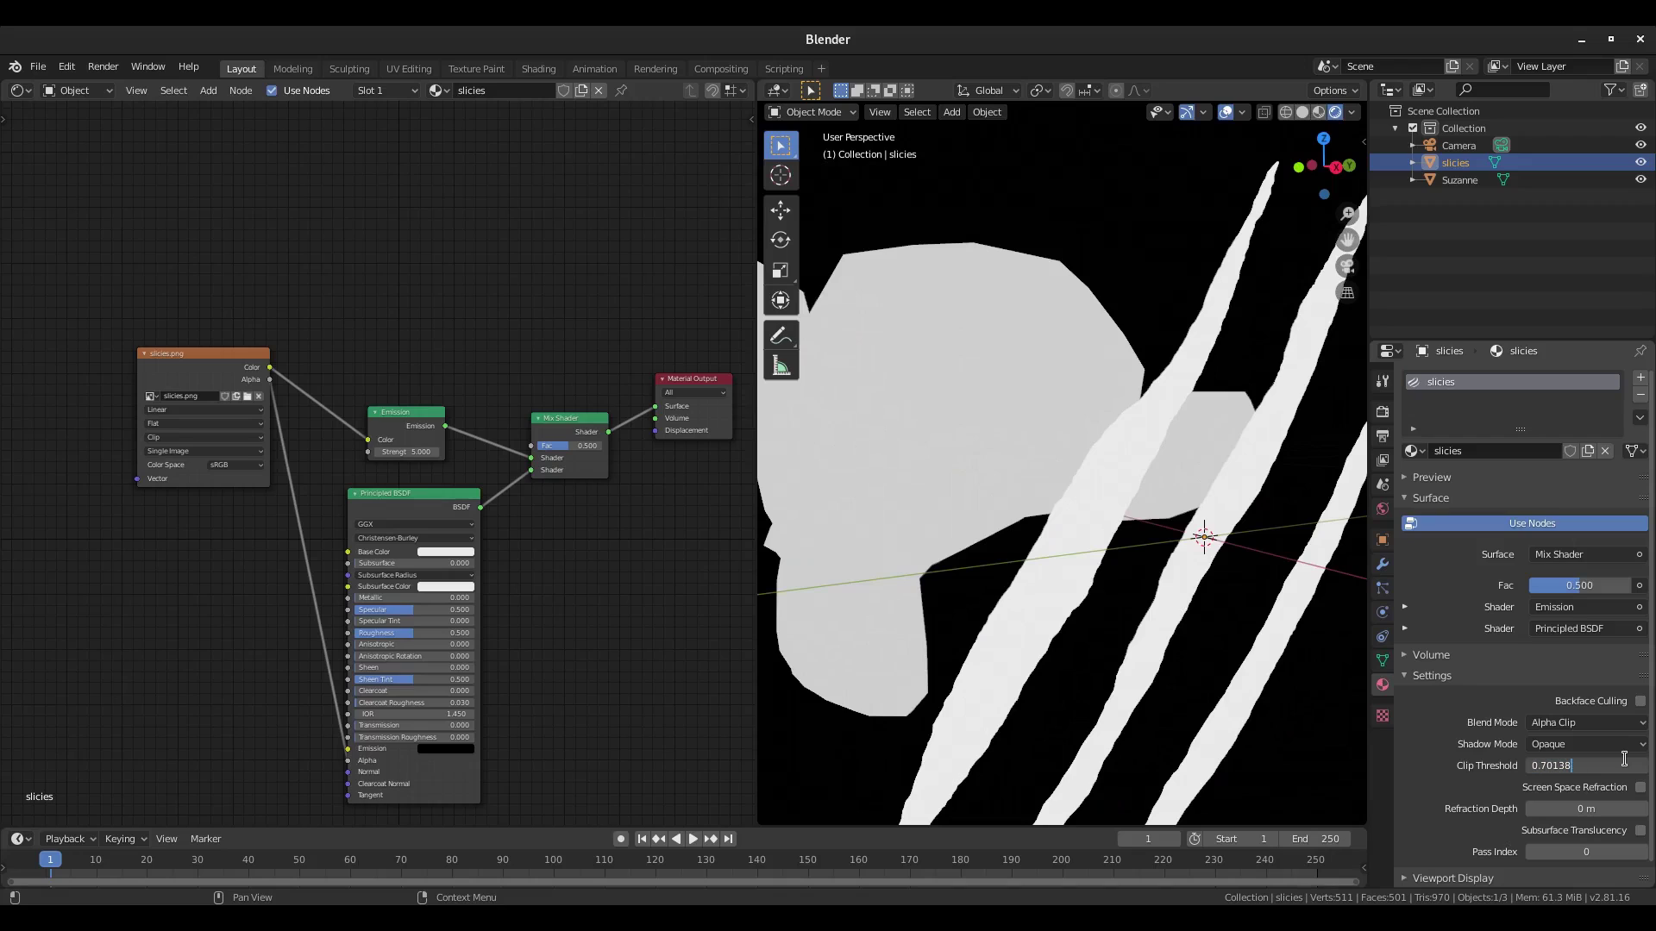
type("8")
key("Return")
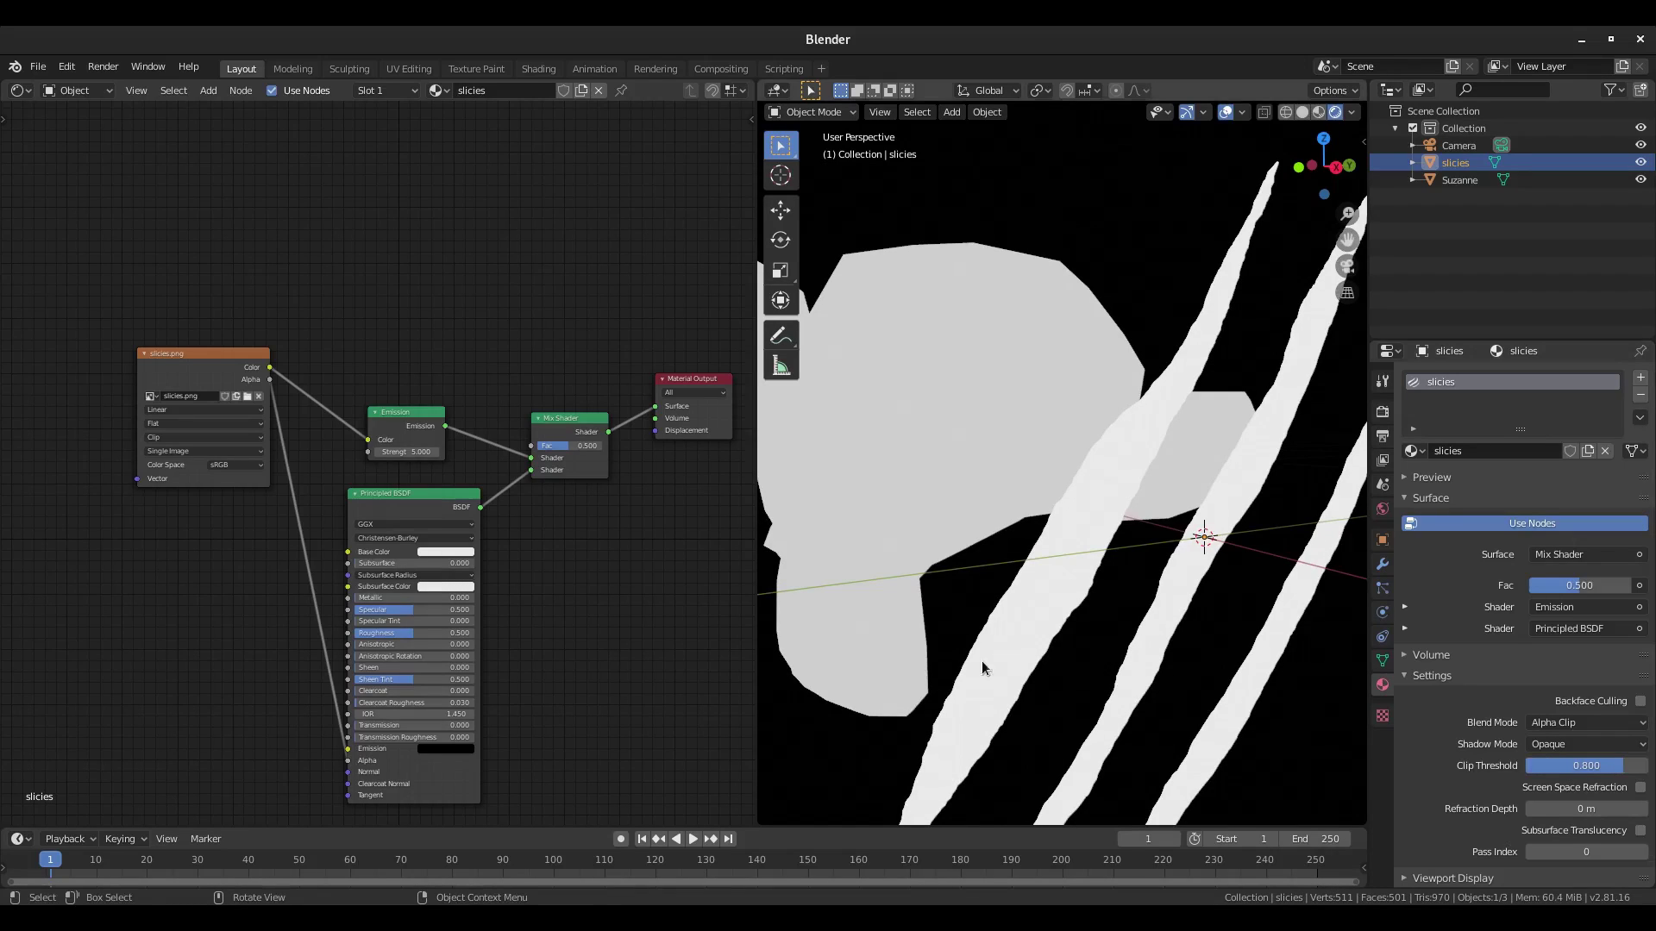
Delete the monkey and select the slicies plane.
middle_click_drag(984, 658, 913, 452)
left_click(913, 452)
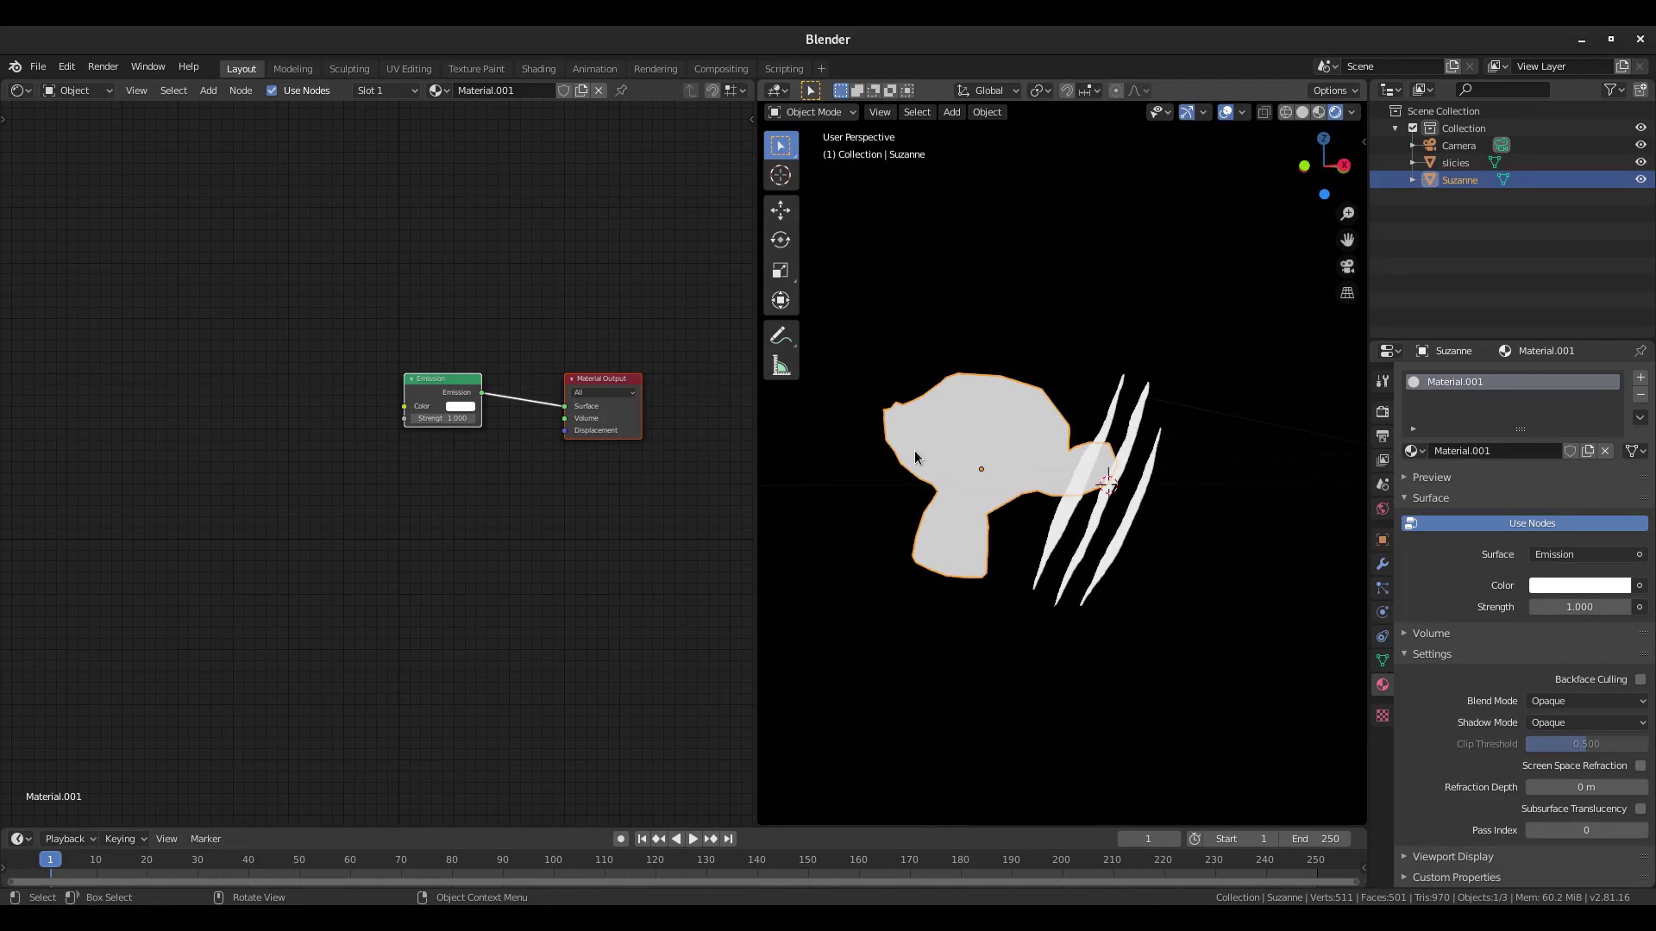
key("Delete")
left_click(1156, 504)
middle_click_drag(1167, 571, 1131, 545)
scroll(1131, 545, "down", 2)
In camera view, clear the camera's location and rotation and rotate it 90° about the X axis.
key("KP_0")
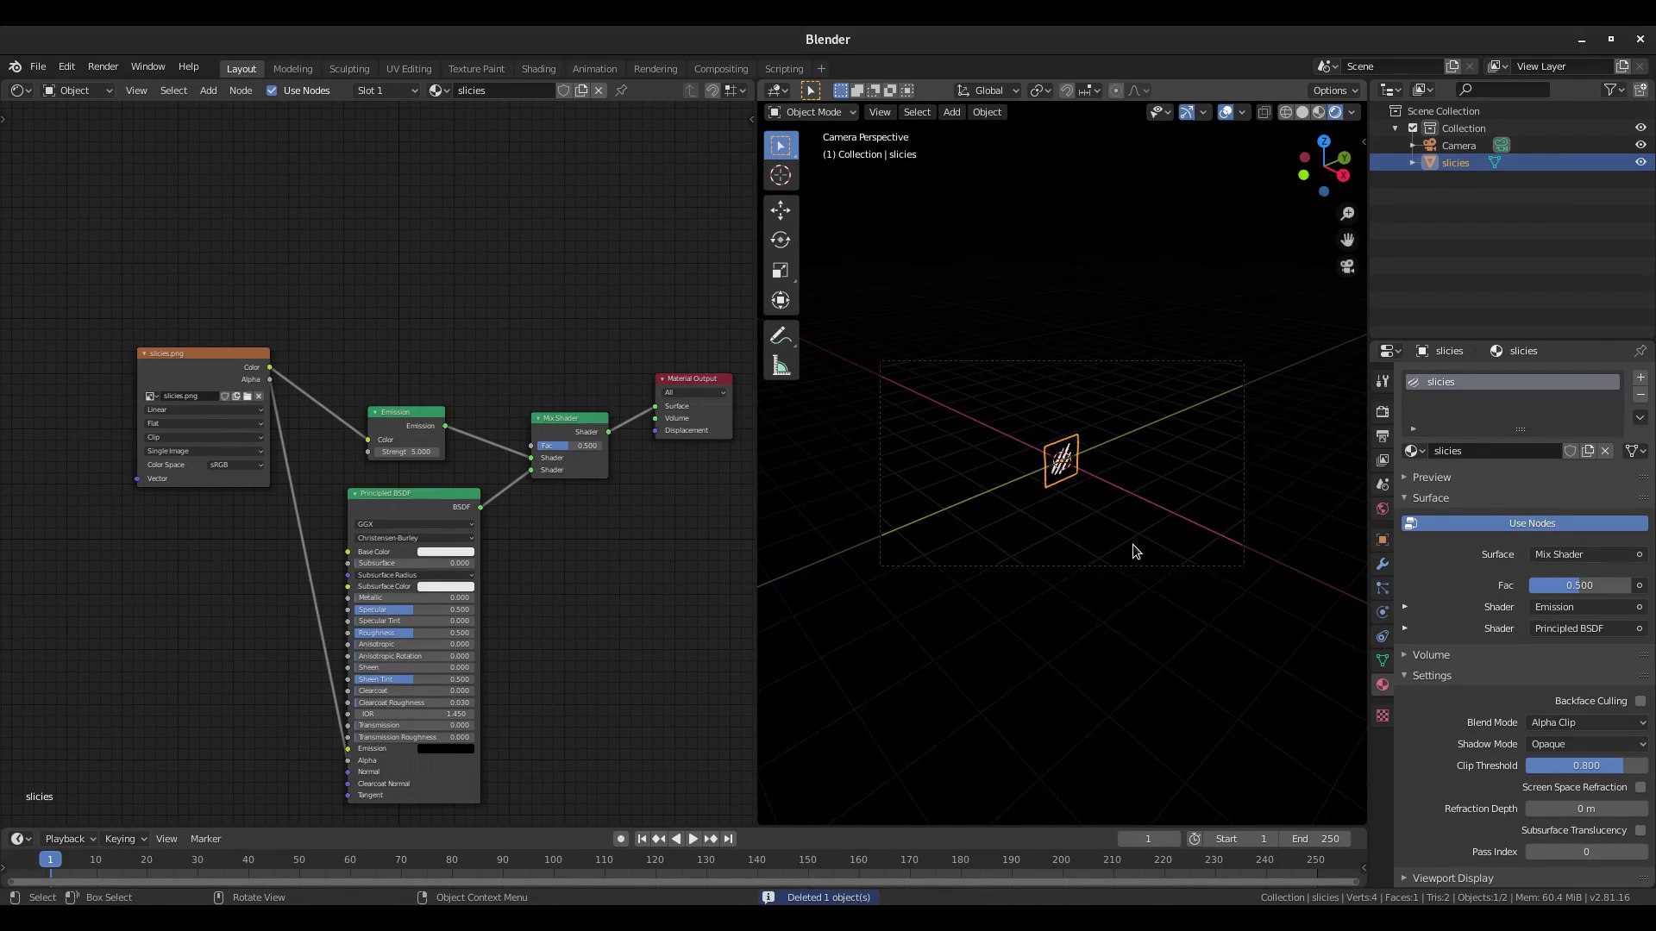
left_click(1098, 359)
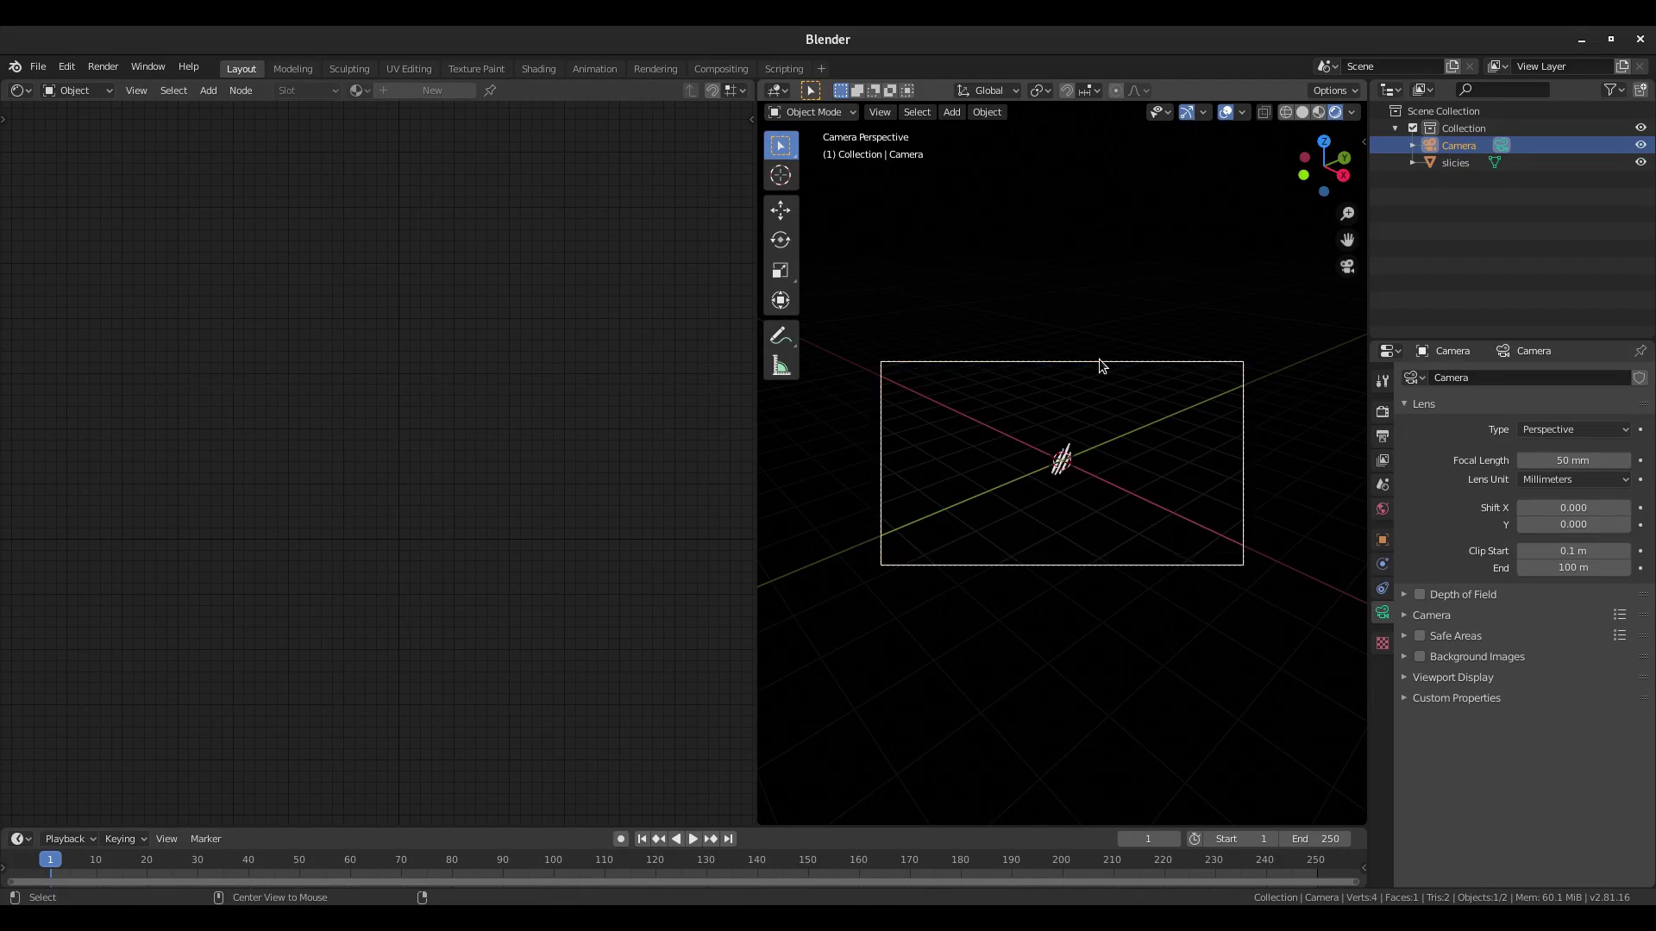
key("alt+g")
key("alt+r")
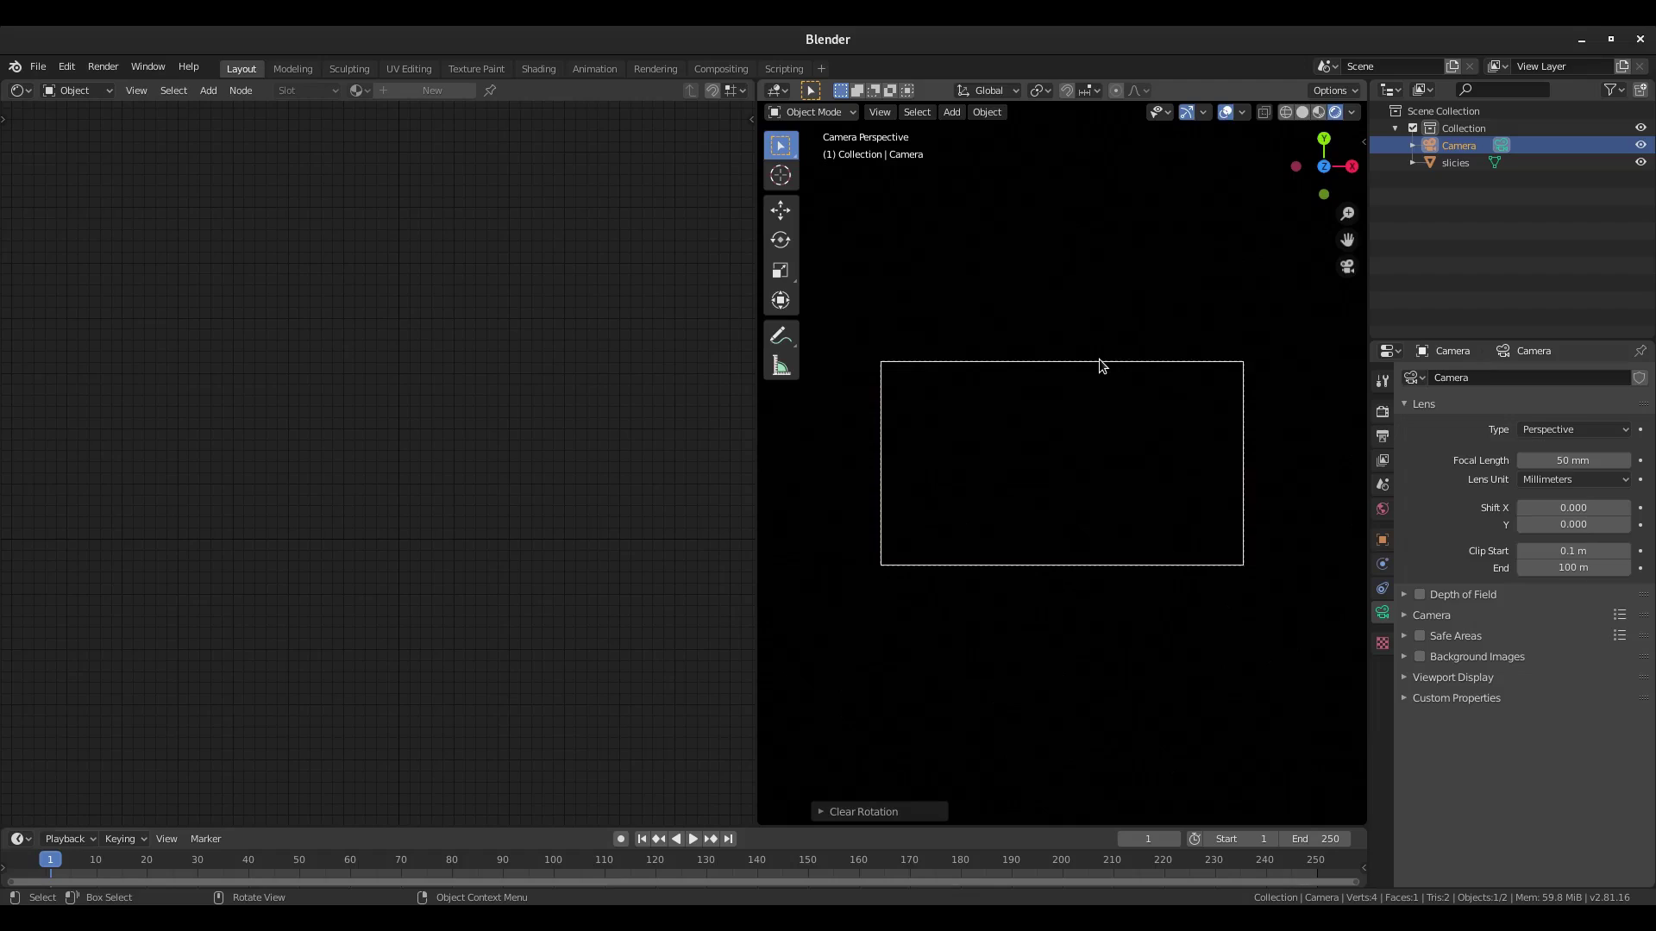
type("rx")
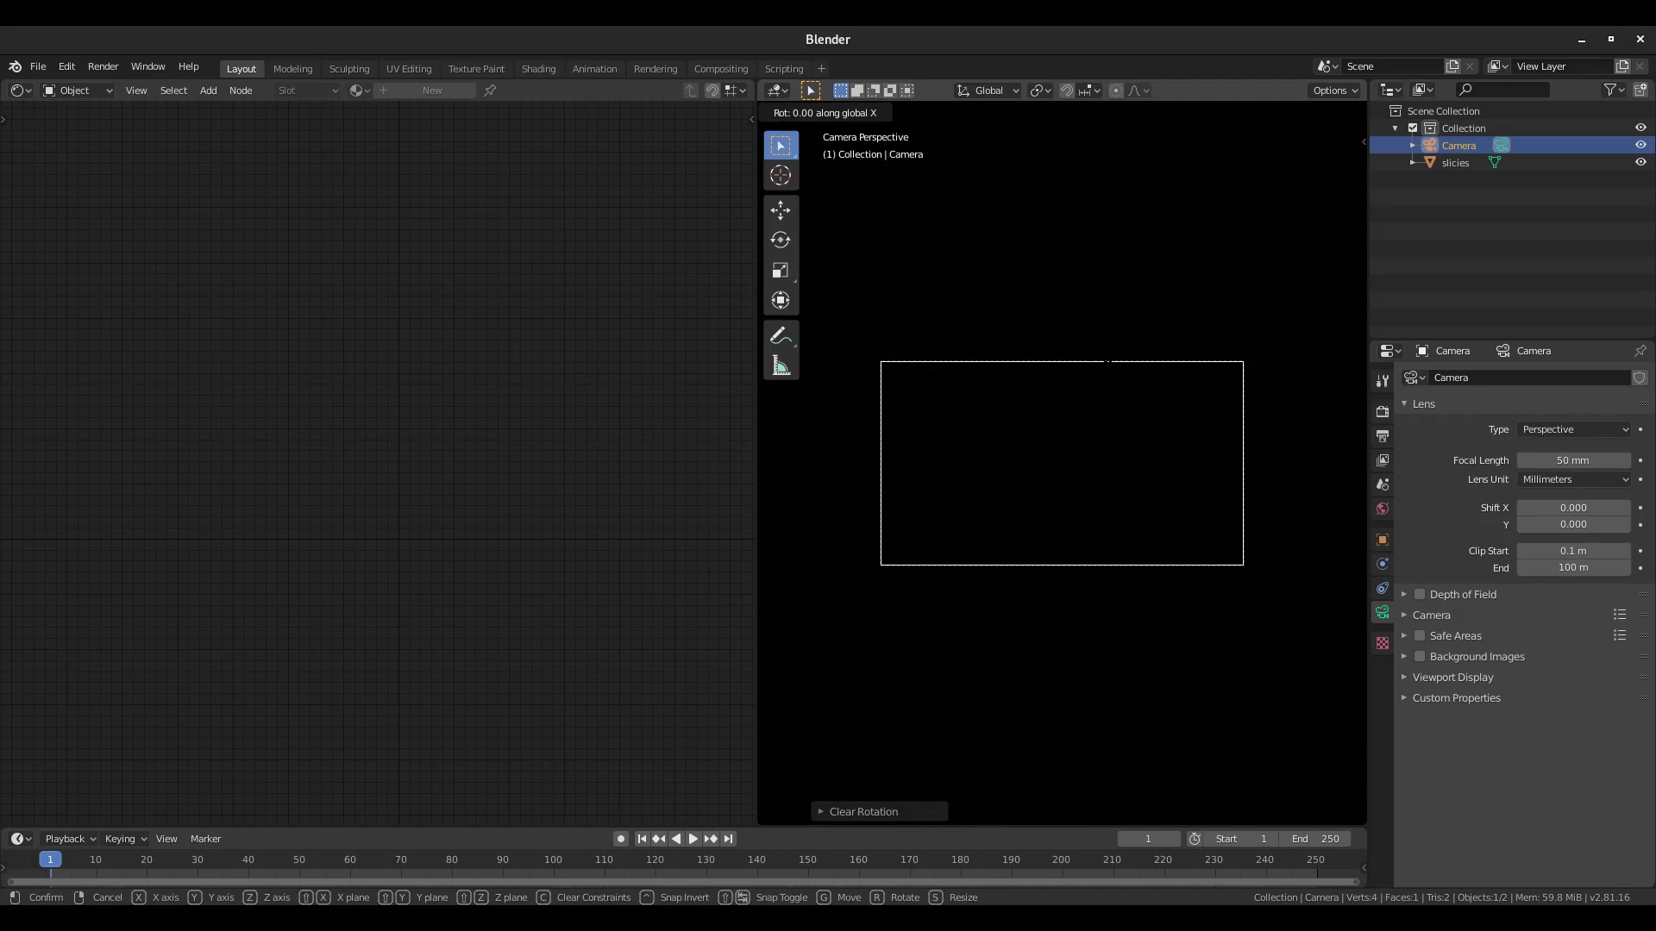
type("90")
key("Return")
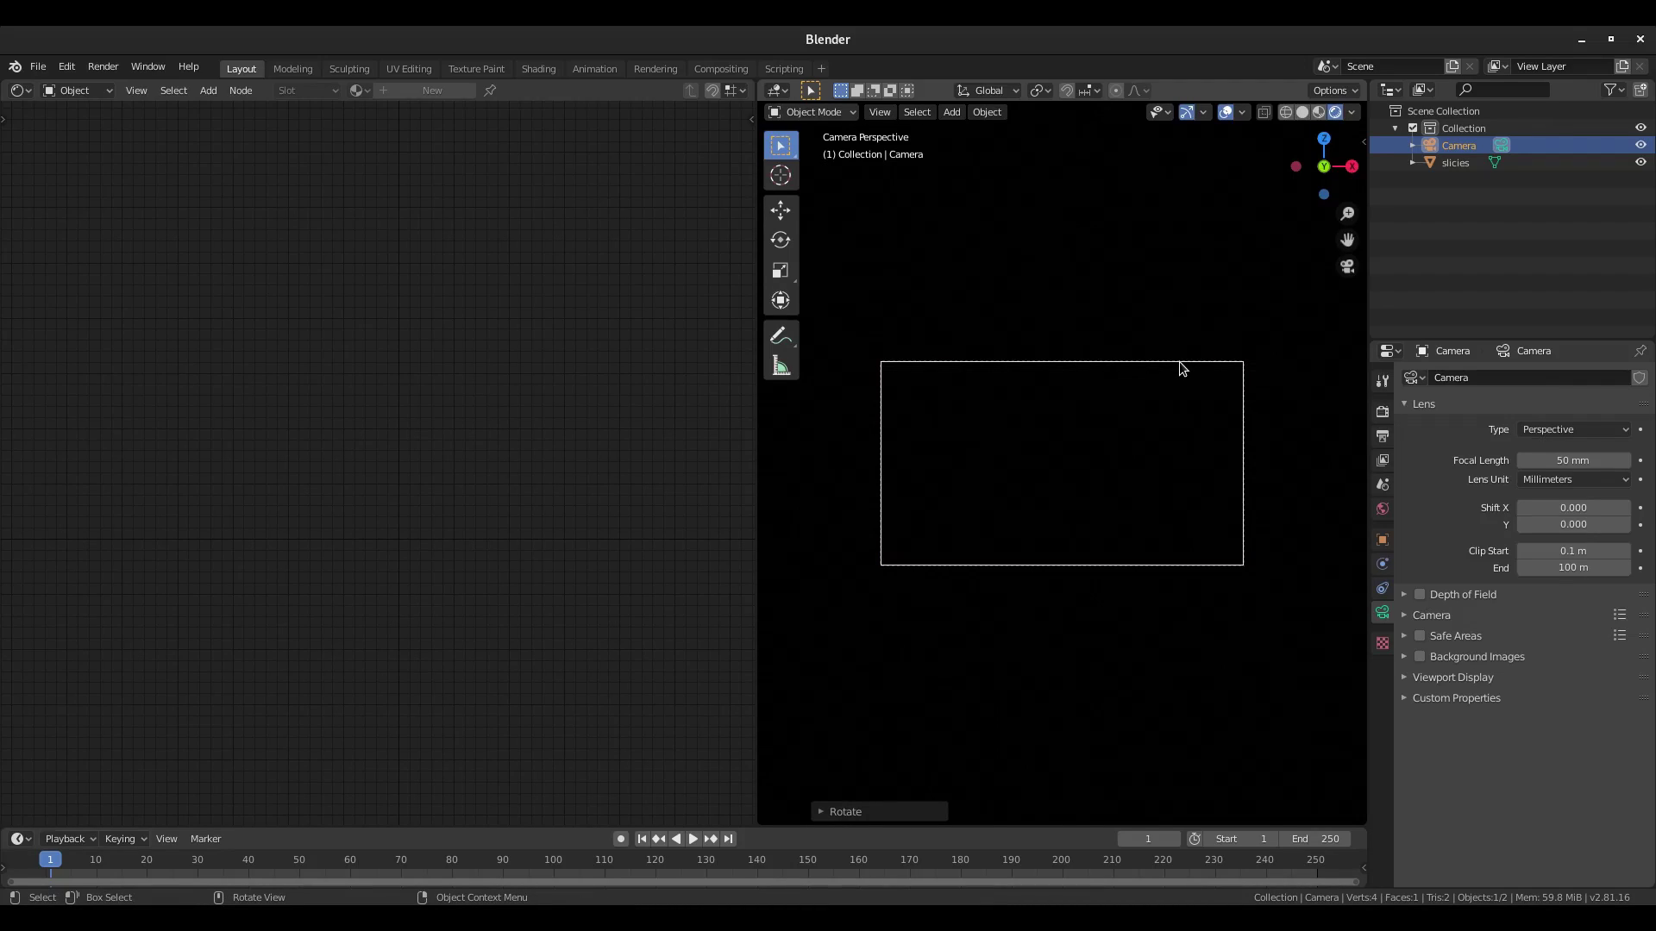
Move the camera backward along its local Z axis, away from the origin.
key("g")
key("z")
key("z")
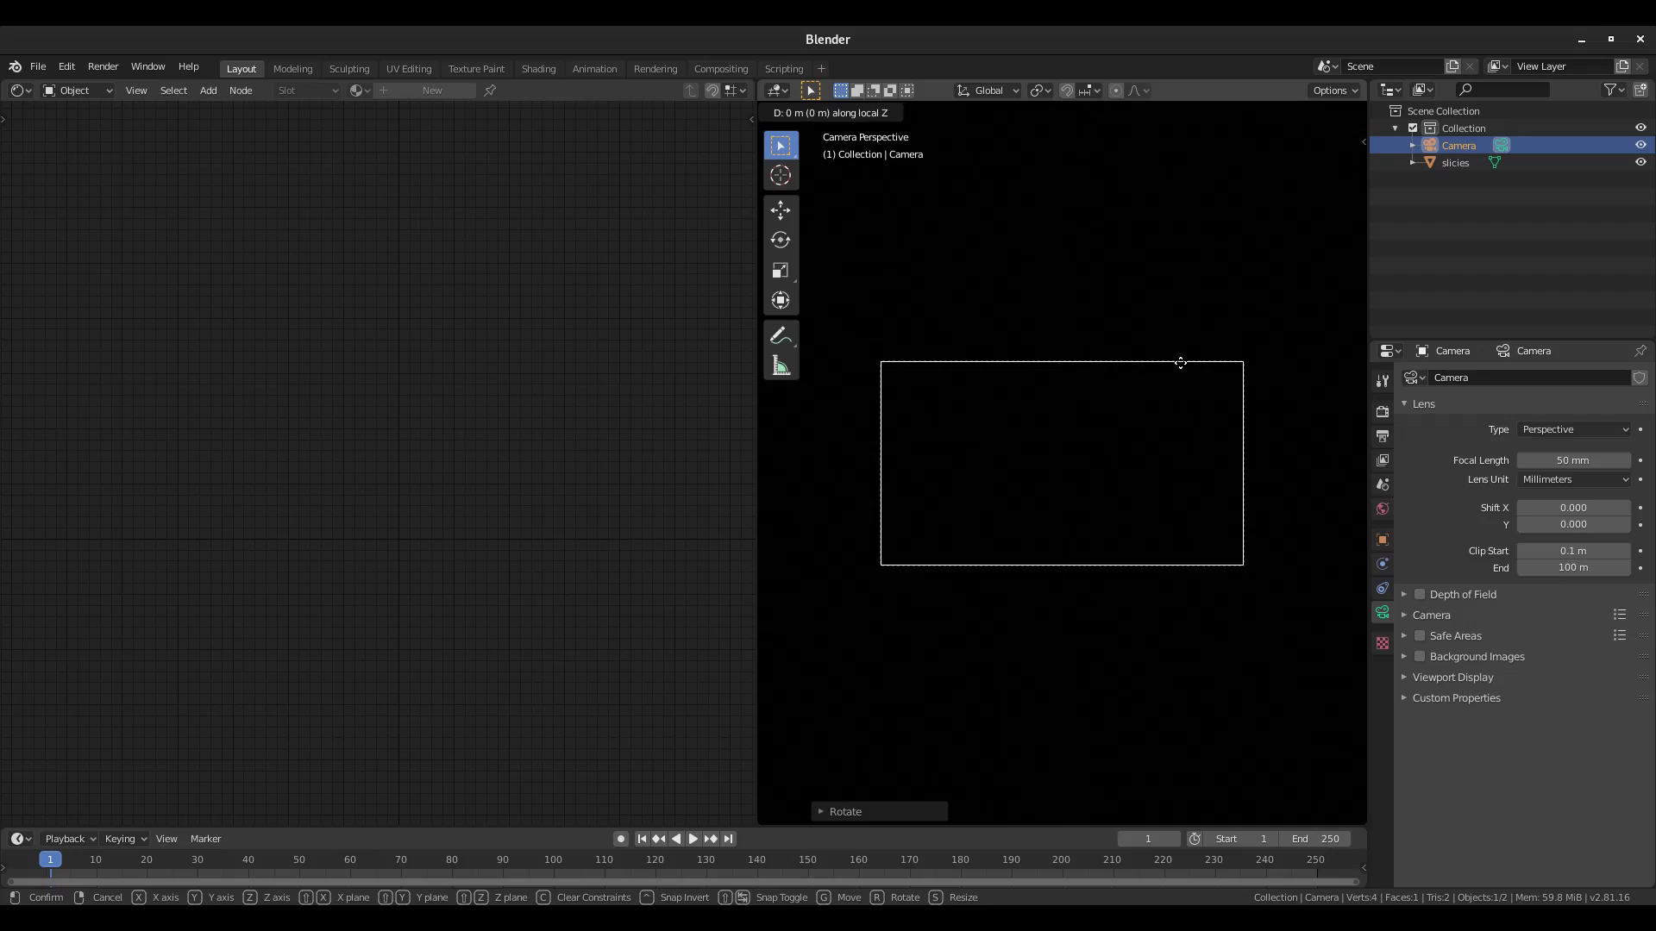
left_click(1187, 515)
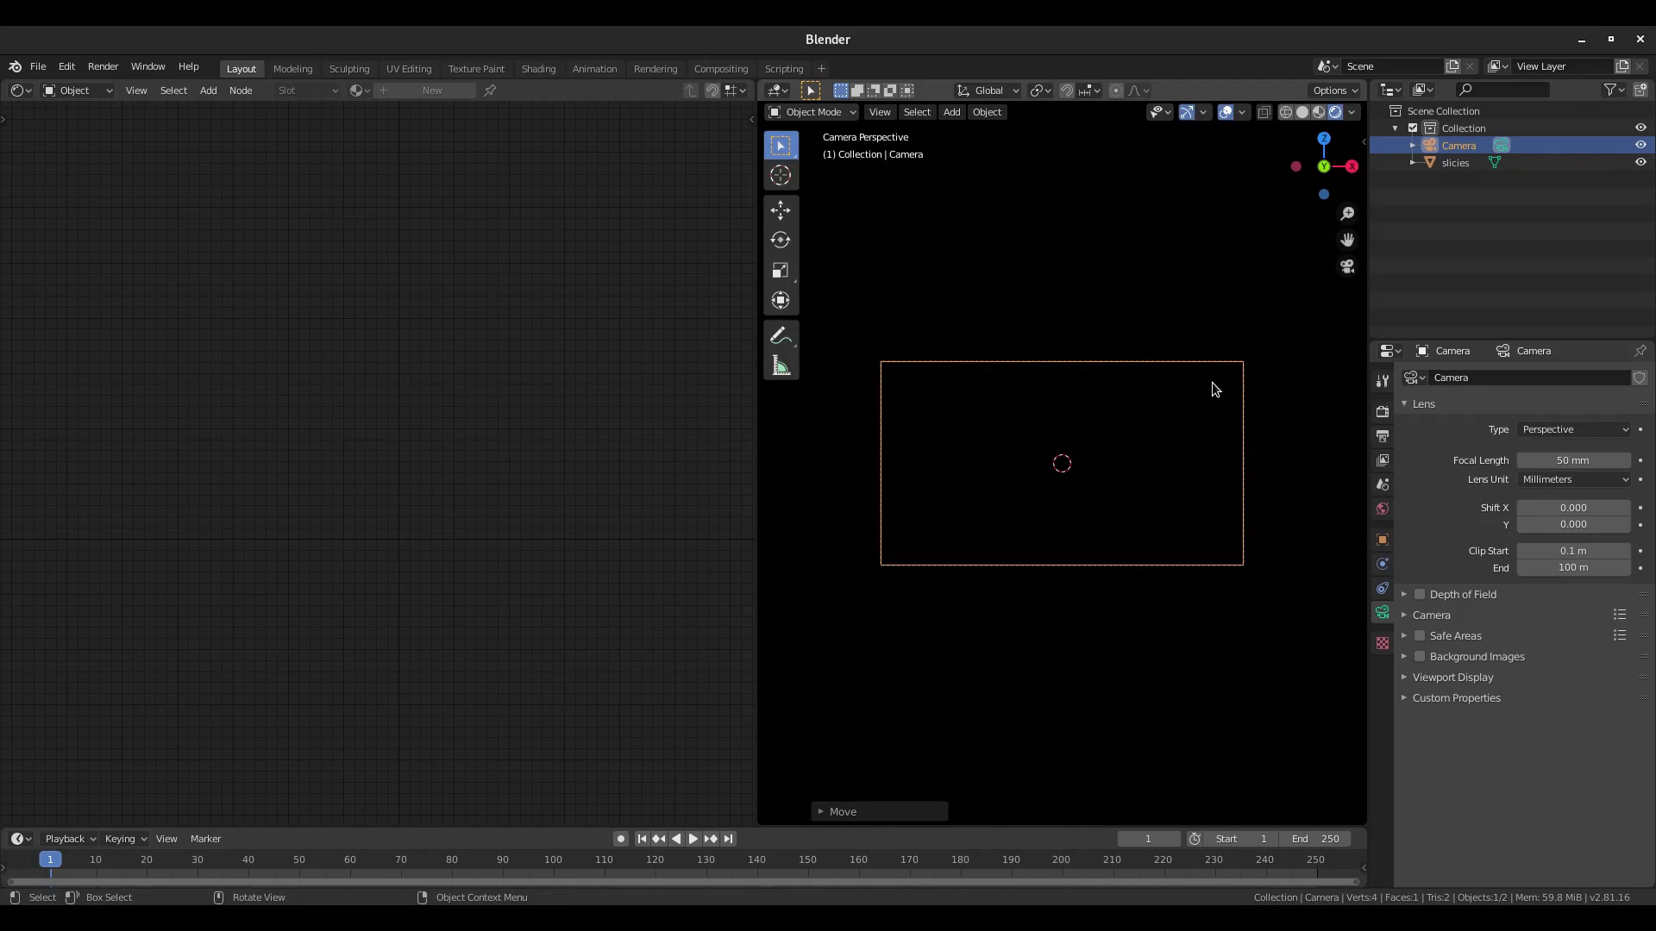
Select the slicies plane, switch the viewport to Material Preview and expand the 3D viewport over the shader editor.
mouse_move(1215, 389)
middle_mouse_down()
mouse_move(1080, 469)
mouse_move(1105, 480)
mouse_move(1038, 480)
mouse_move(898, 524)
mouse_move(1124, 507)
mouse_move(1088, 500)
middle_mouse_up()
left_click(1069, 466)
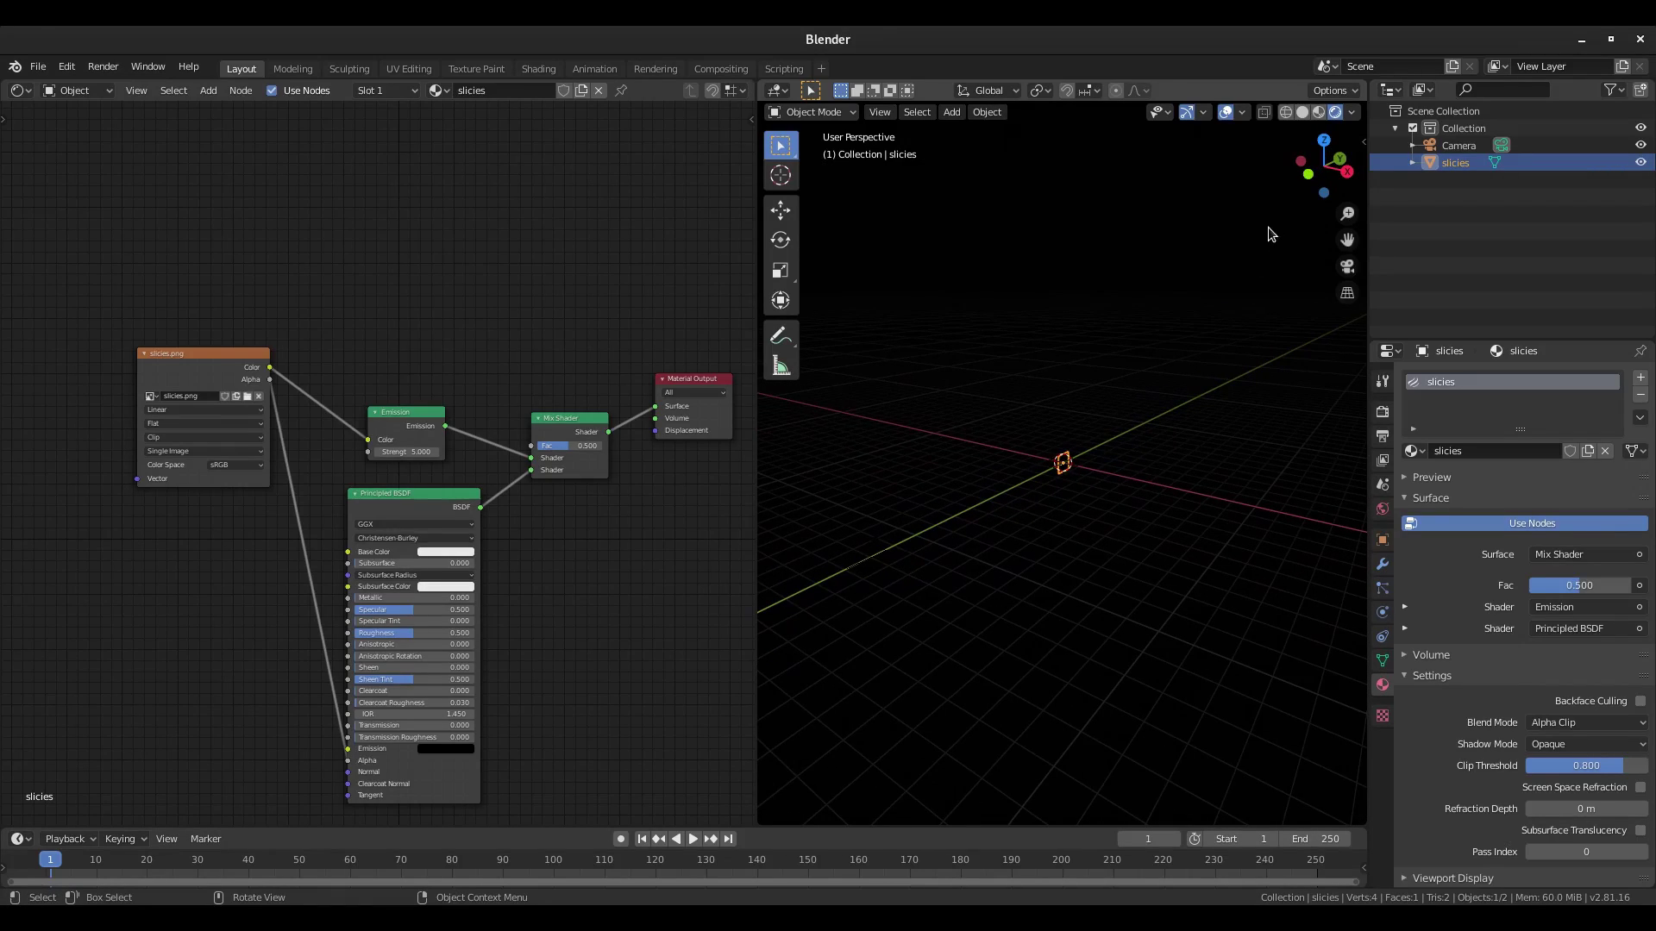
left_click(1319, 113)
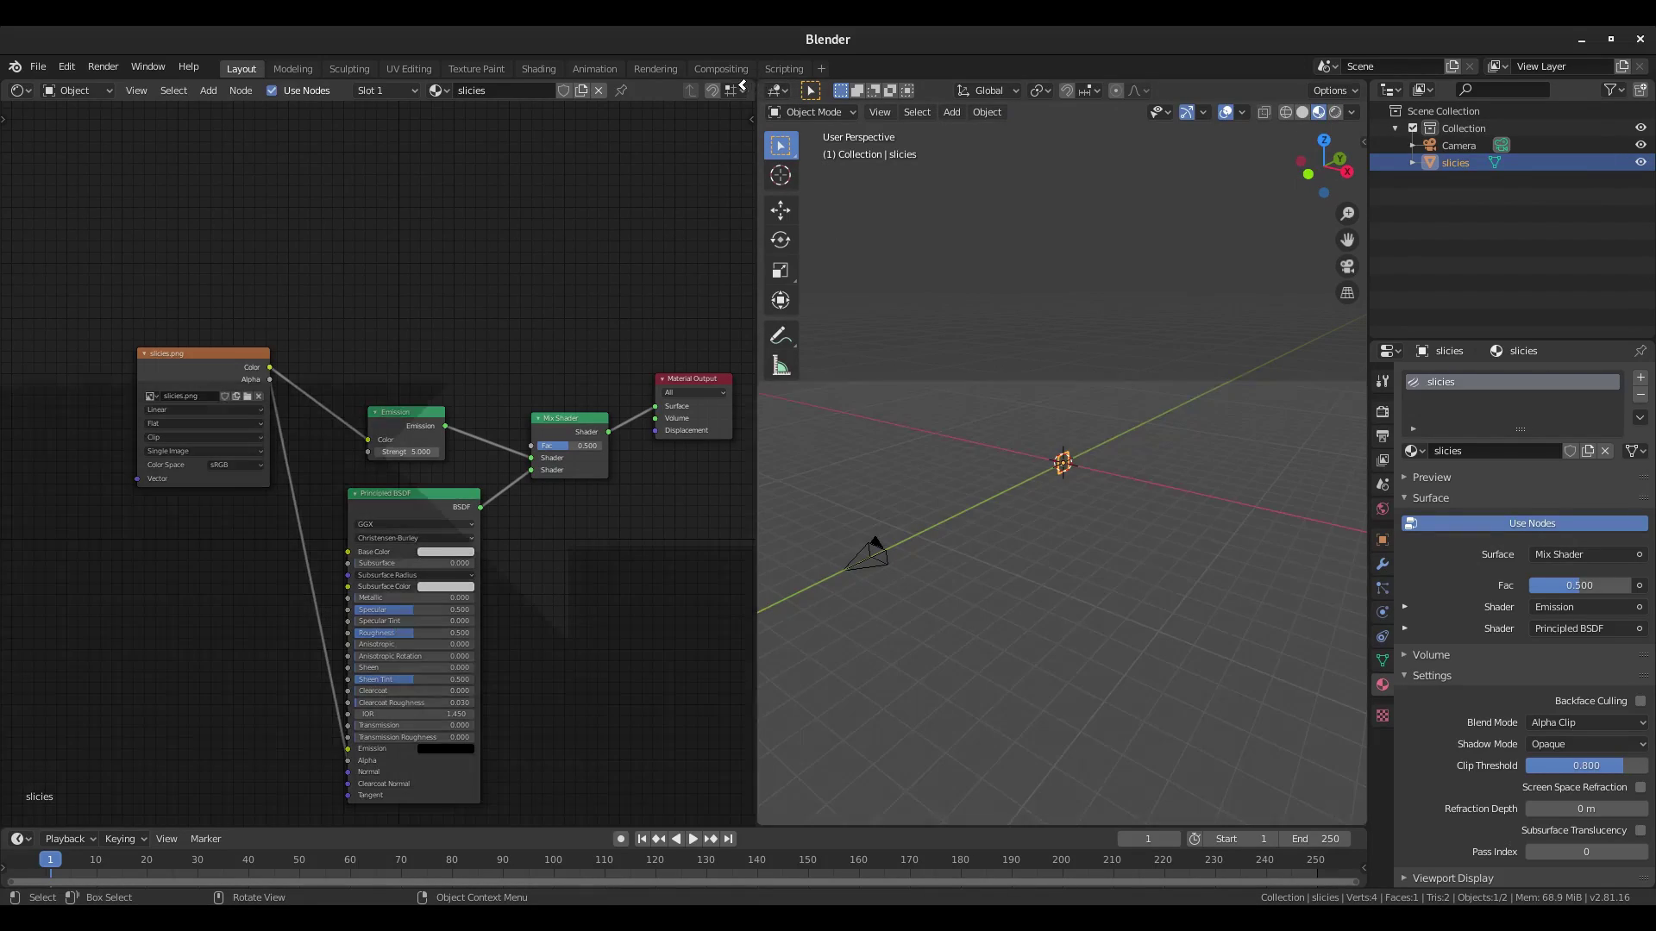
left_click_drag(755, 83, 699, 247)
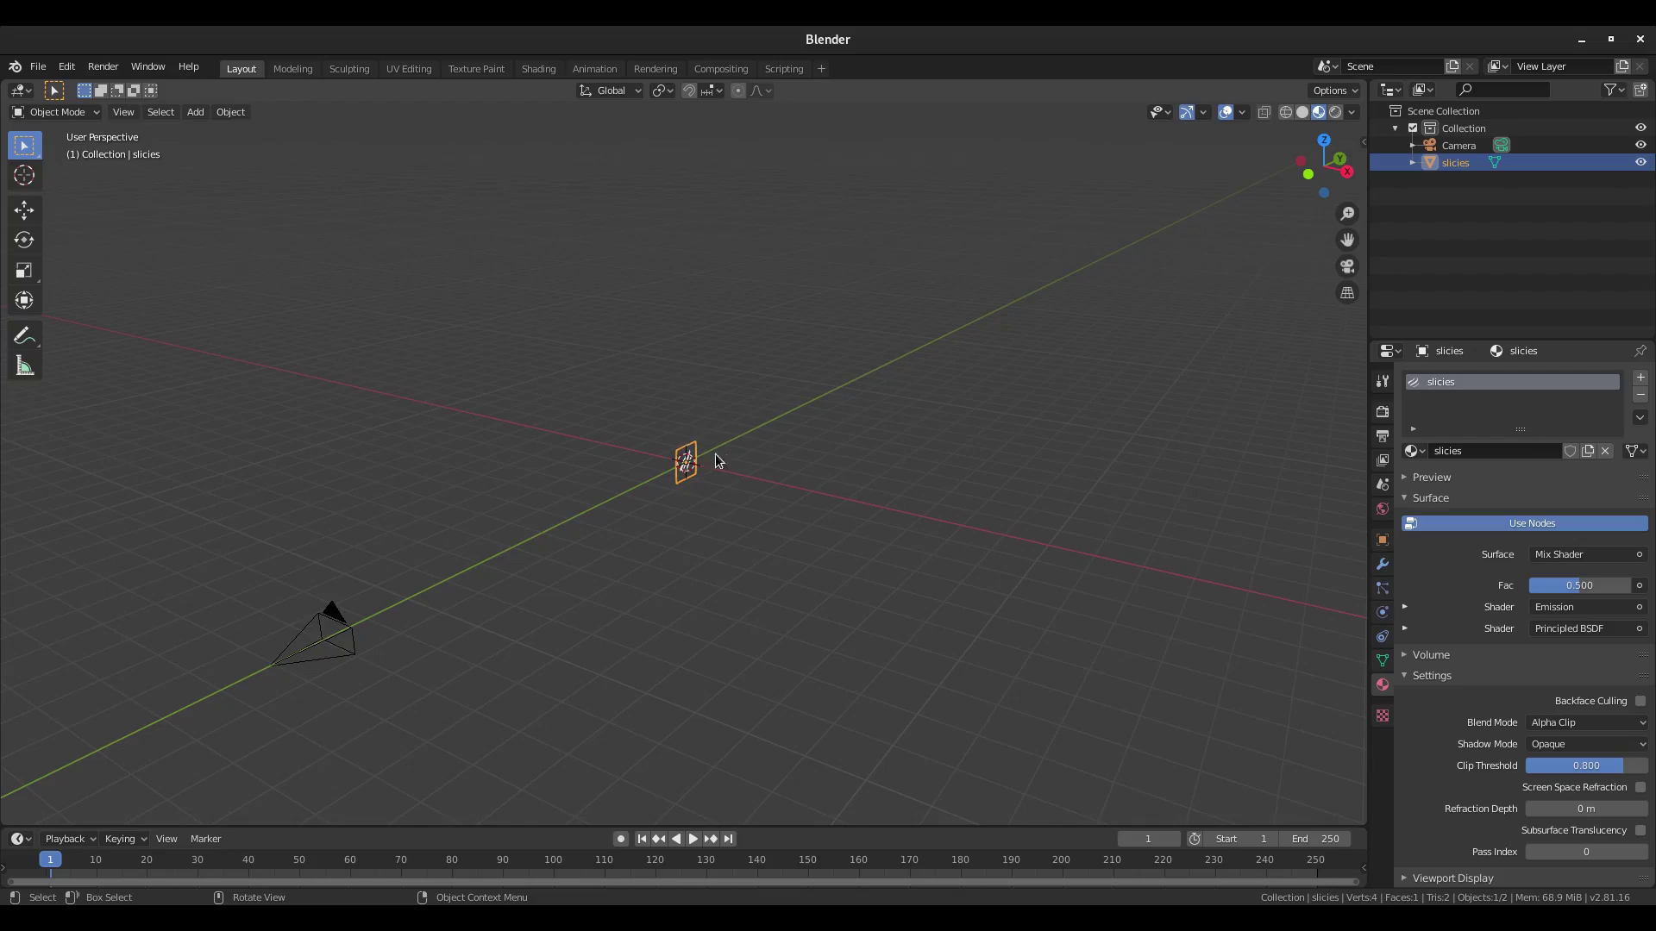
Rotate the slicies plane -90° about the global Z axis to face the camera.
type("rz")
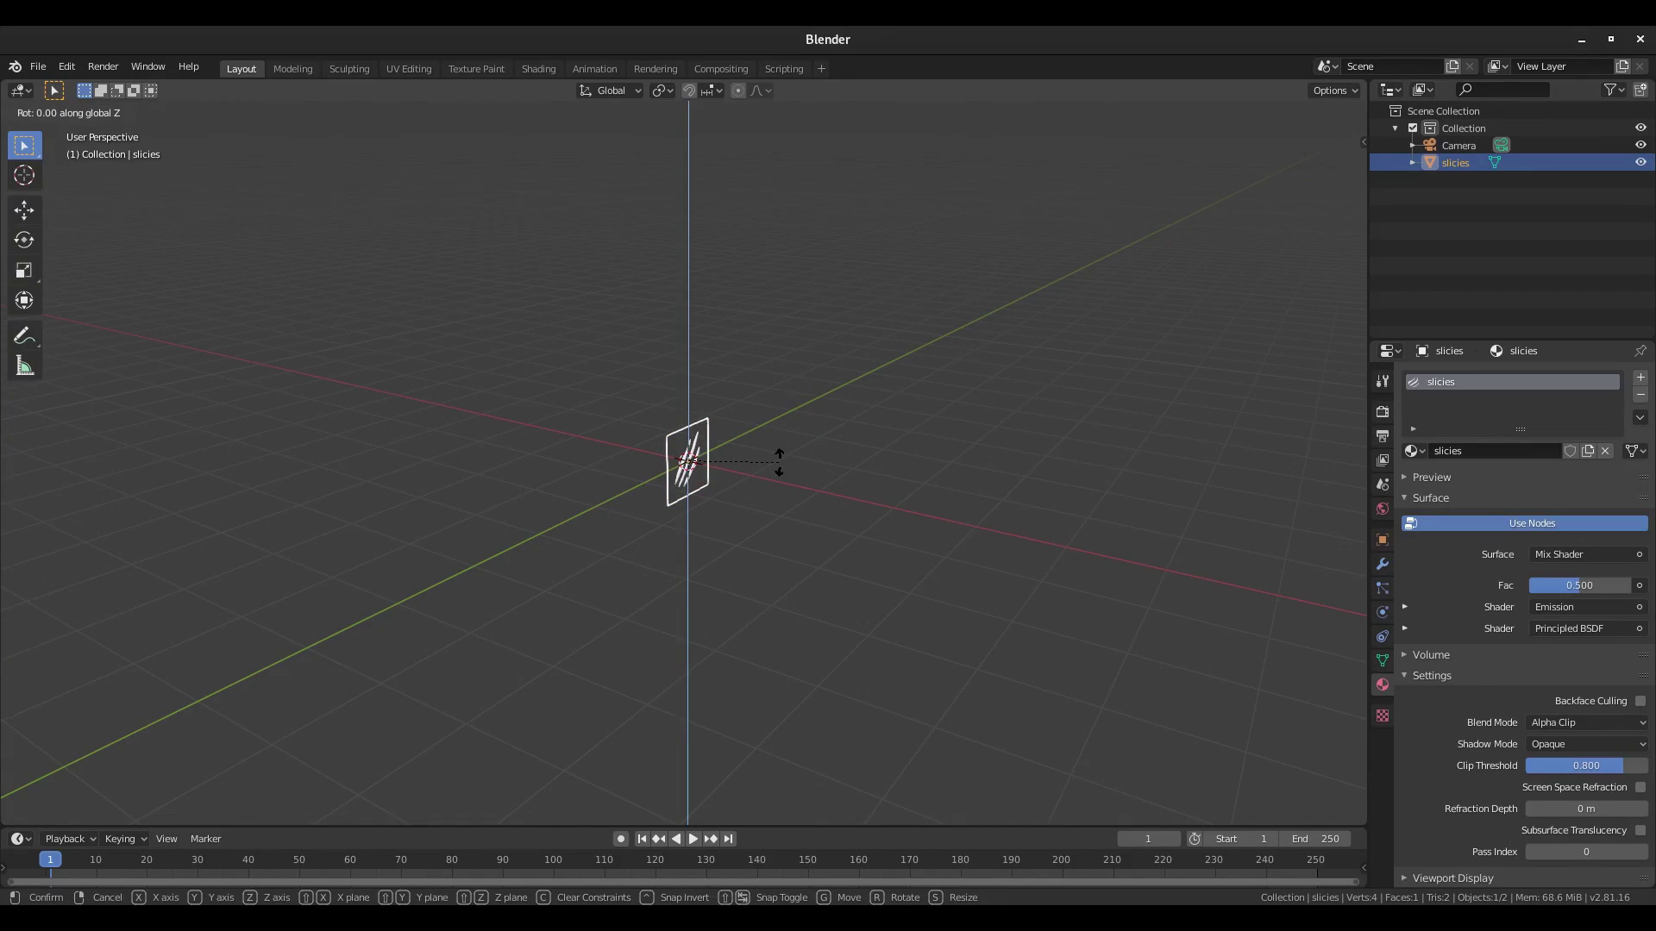
type("90")
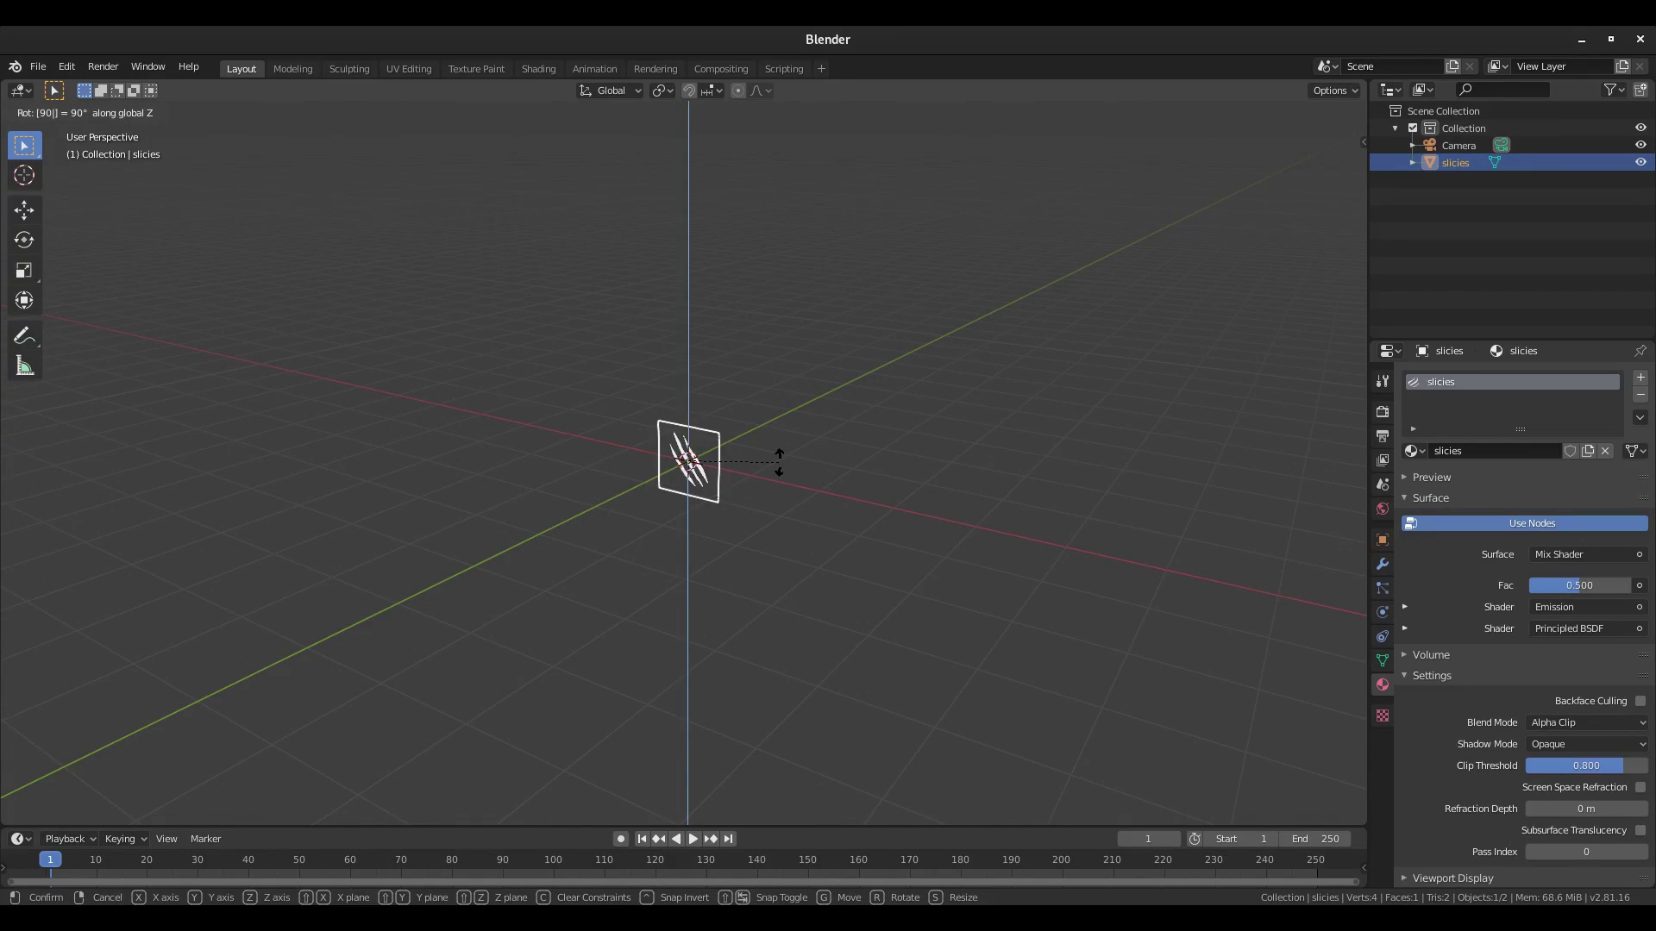
key("minus")
key("Return")
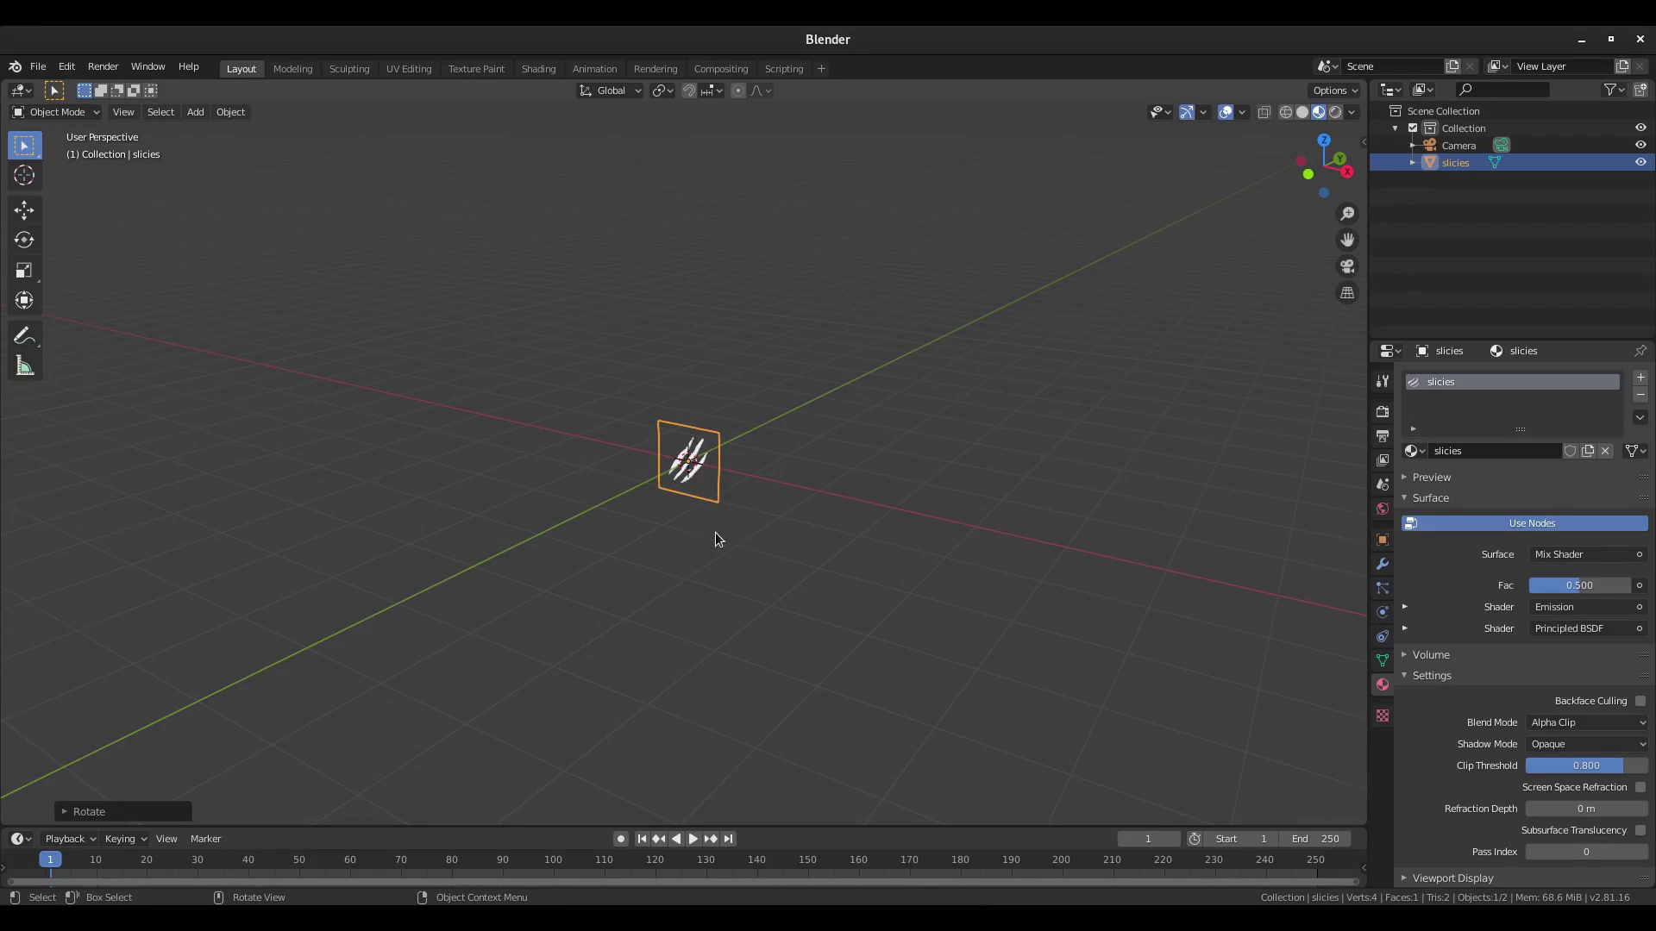
scroll(707, 544, "down", 3)
Look through the camera and move it along its local Z axis closer to the scratches.
key("KP_0")
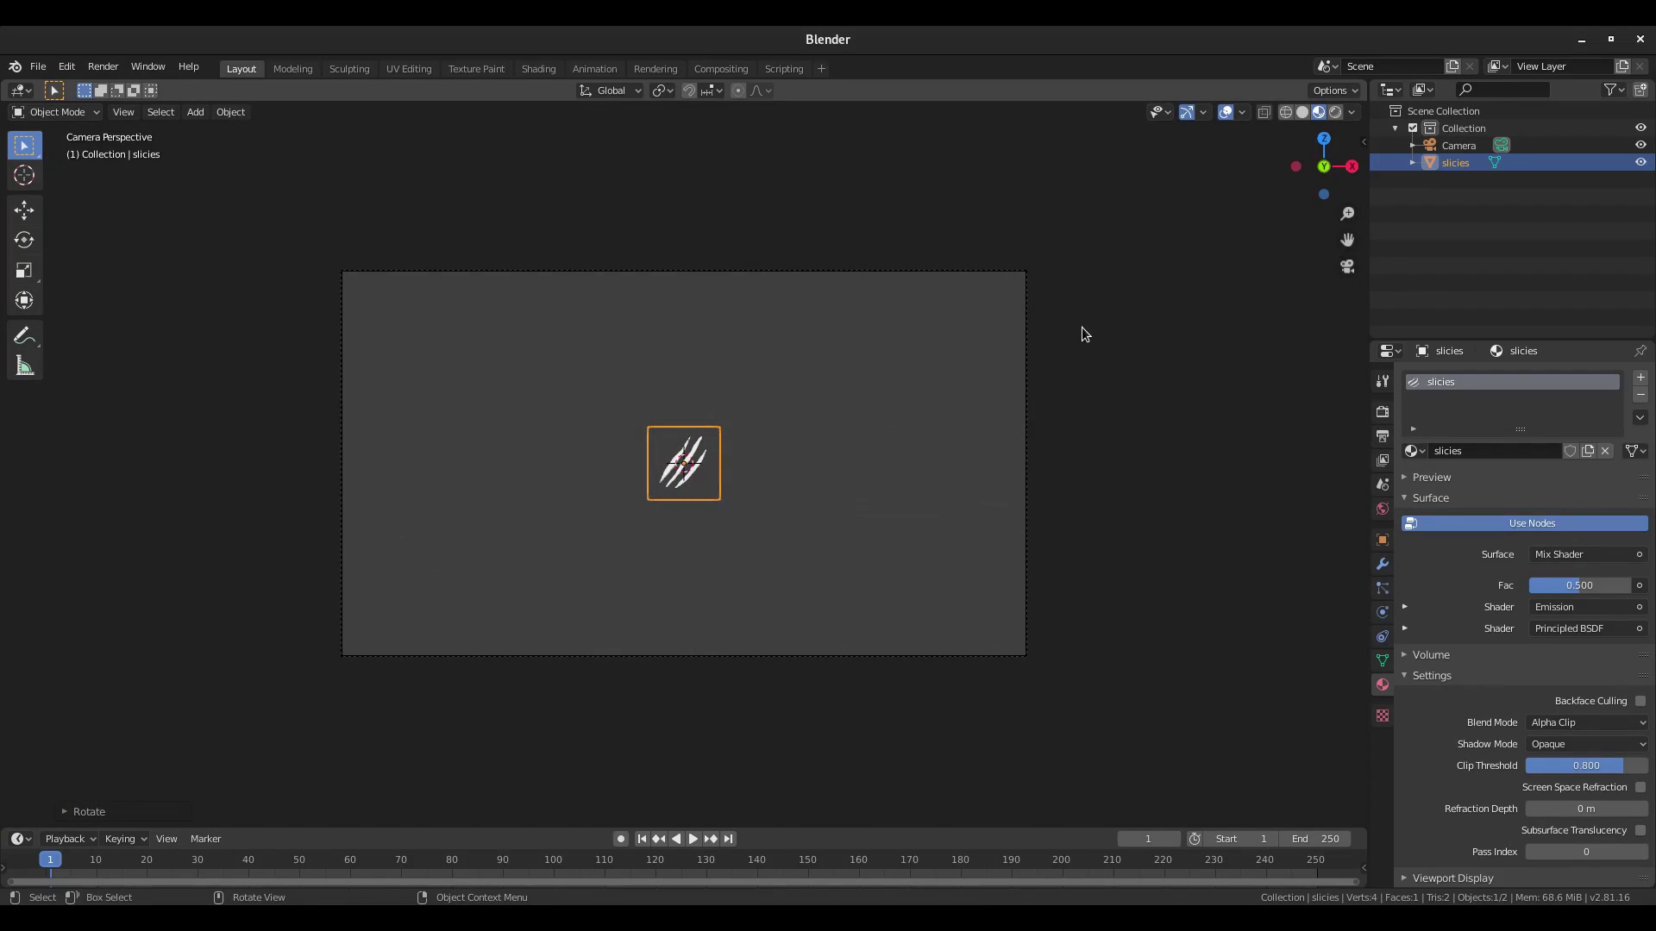
left_click(1025, 383)
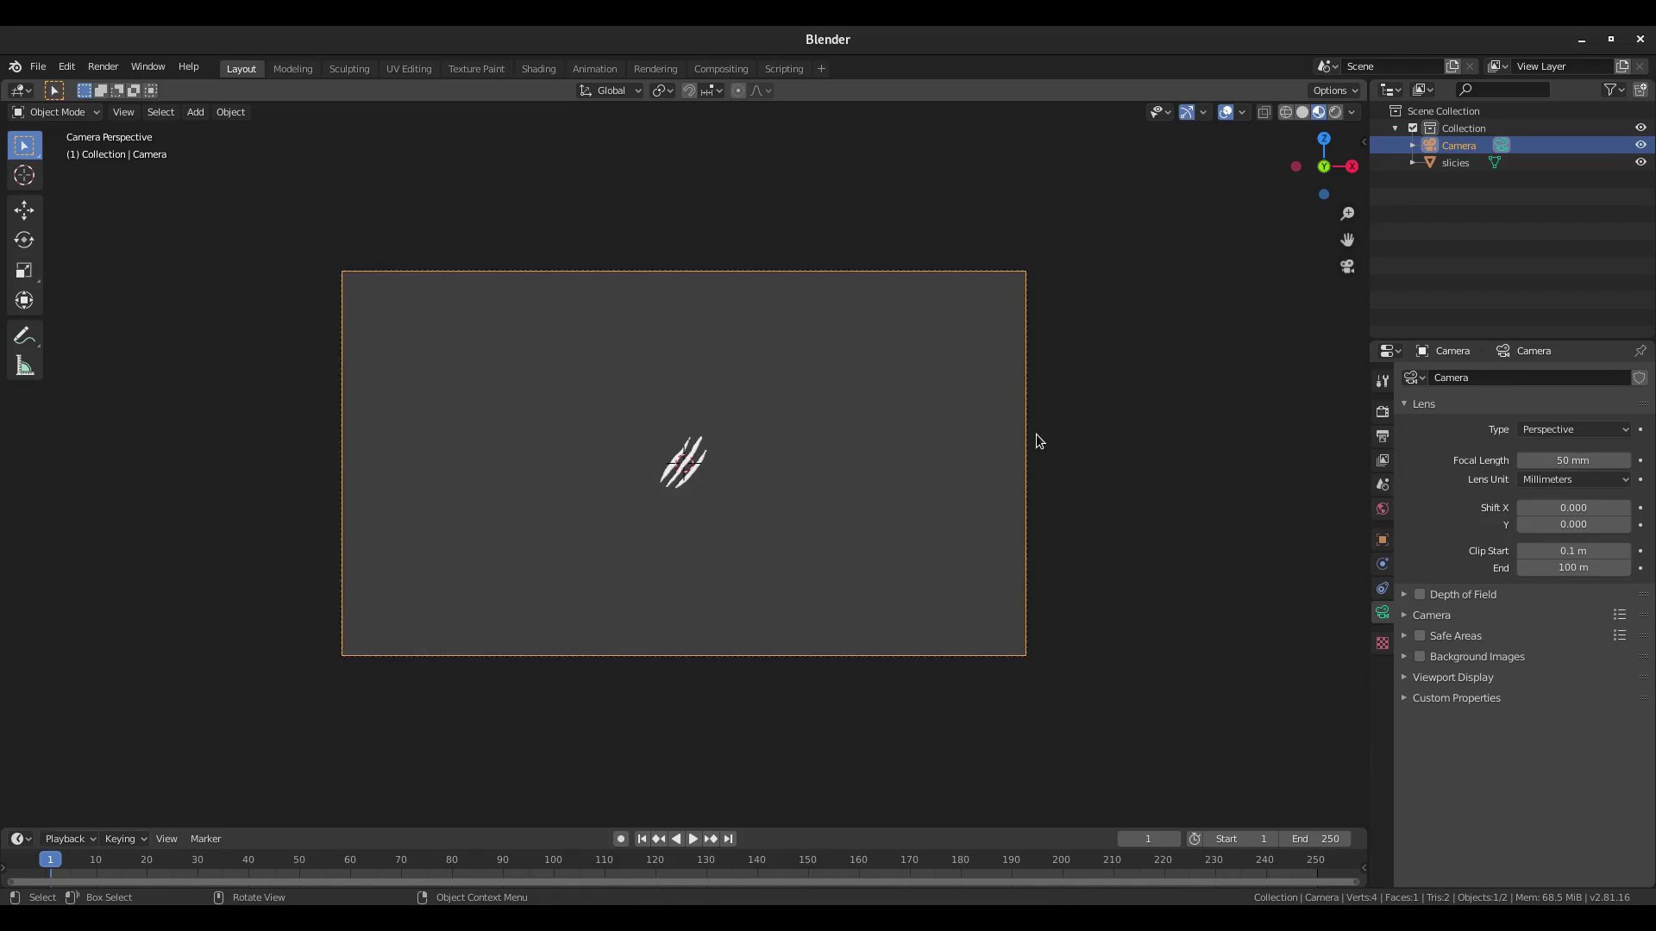
key("g")
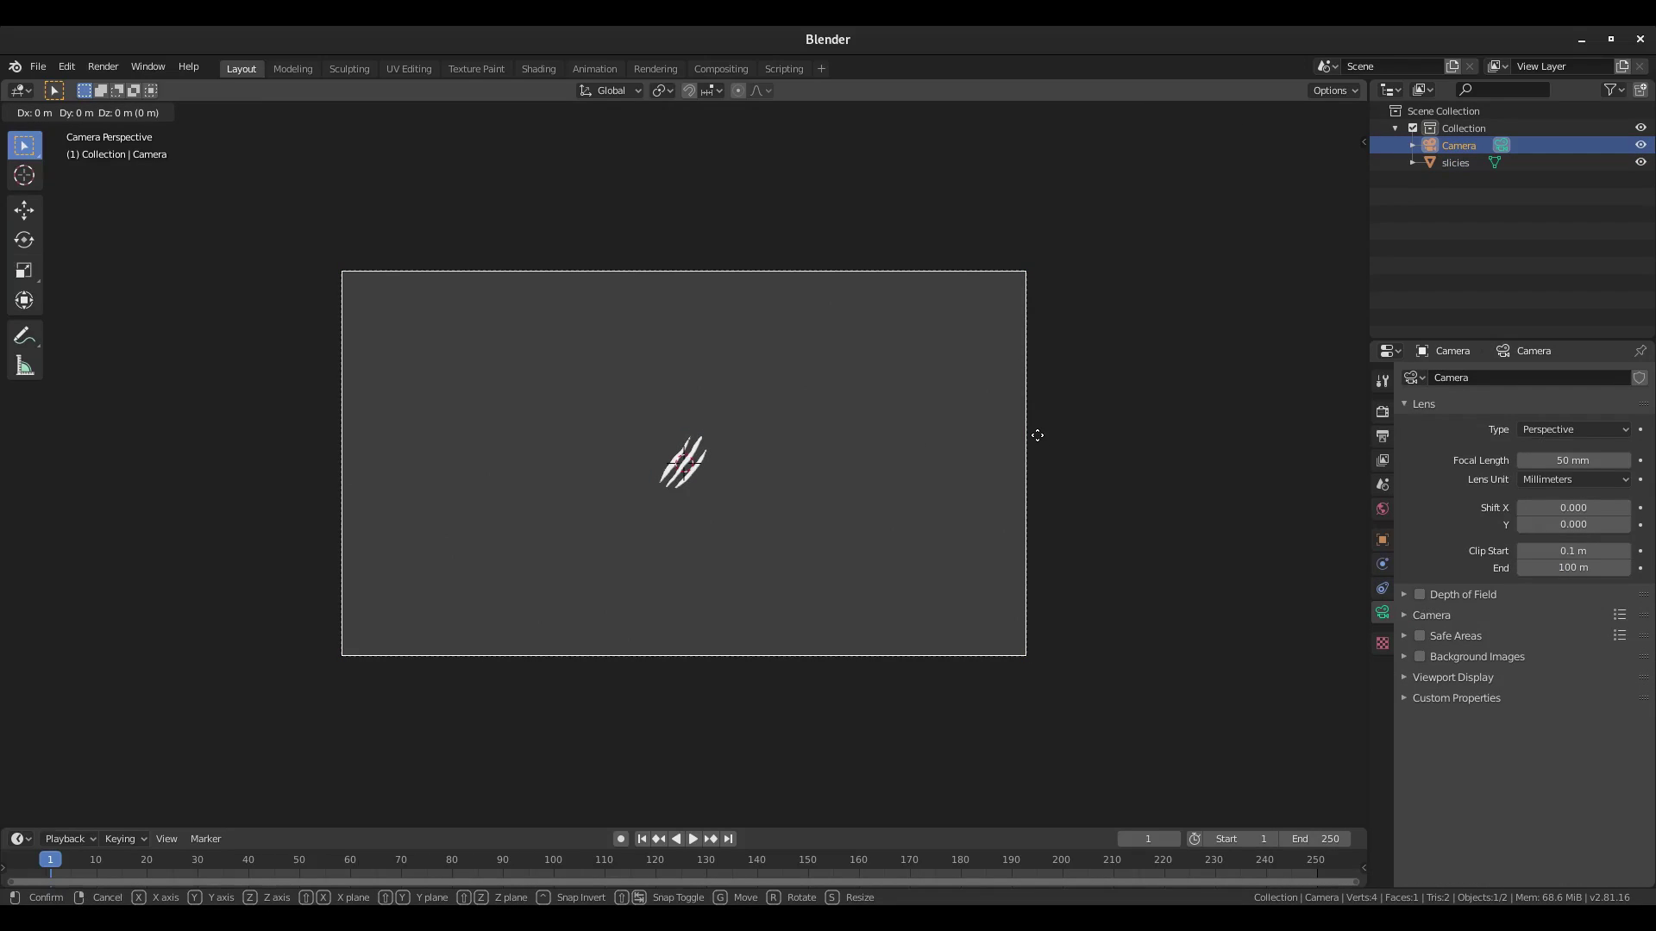
key("z")
key("z")
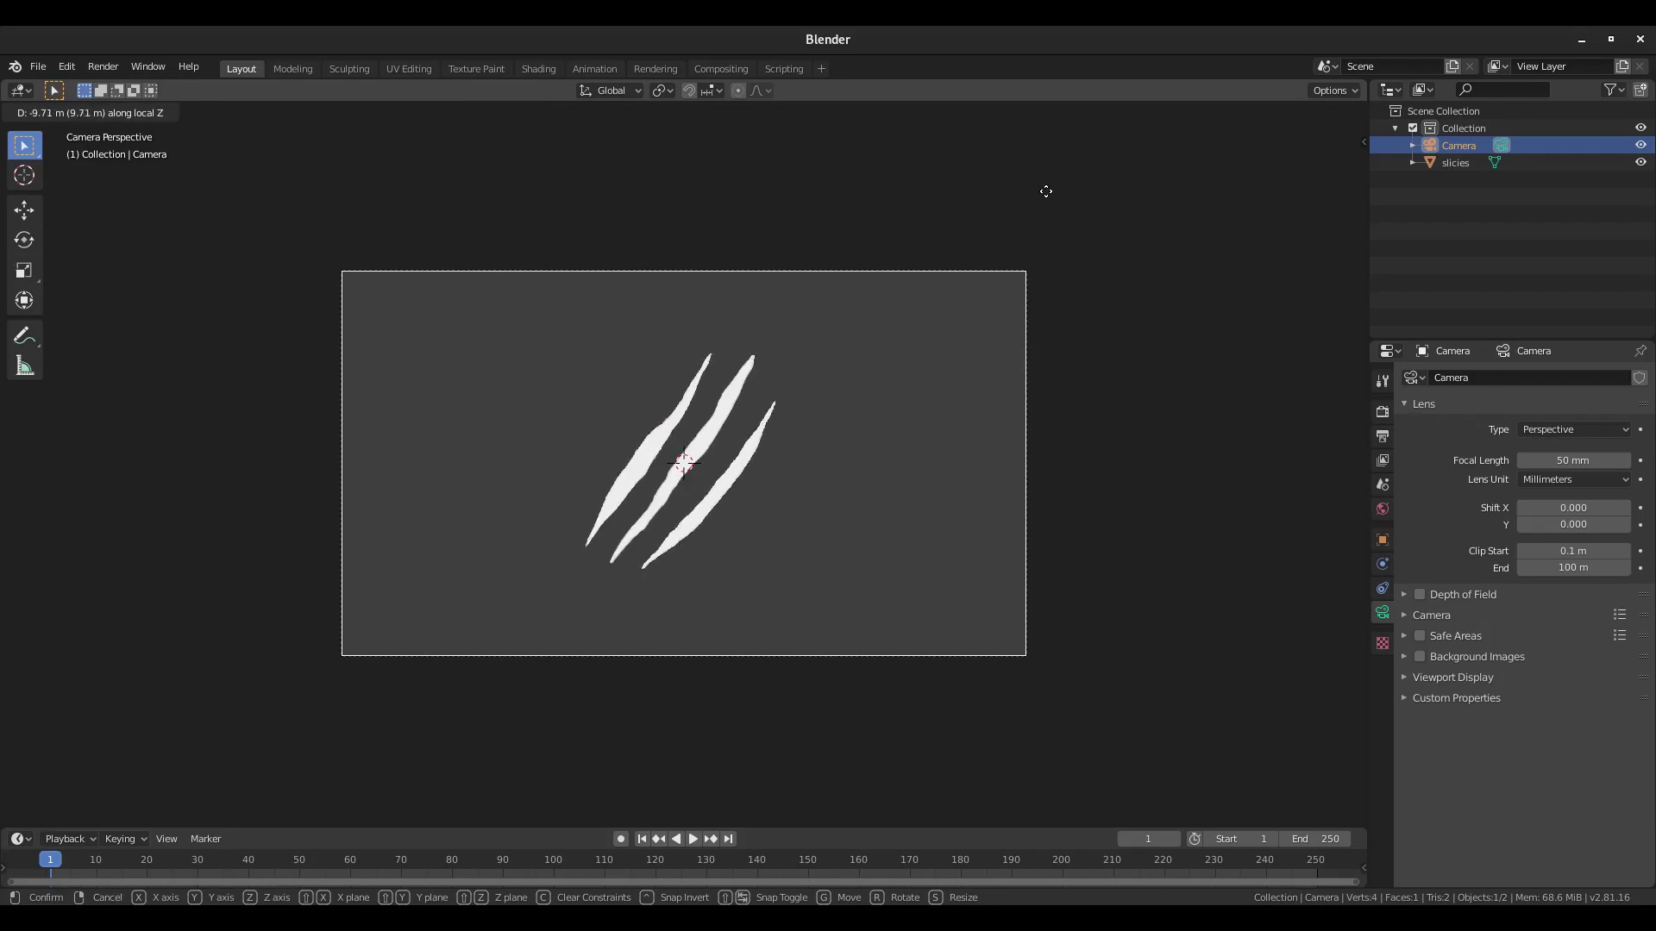
left_click(1050, 208)
scroll(863, 464, "up", 2)
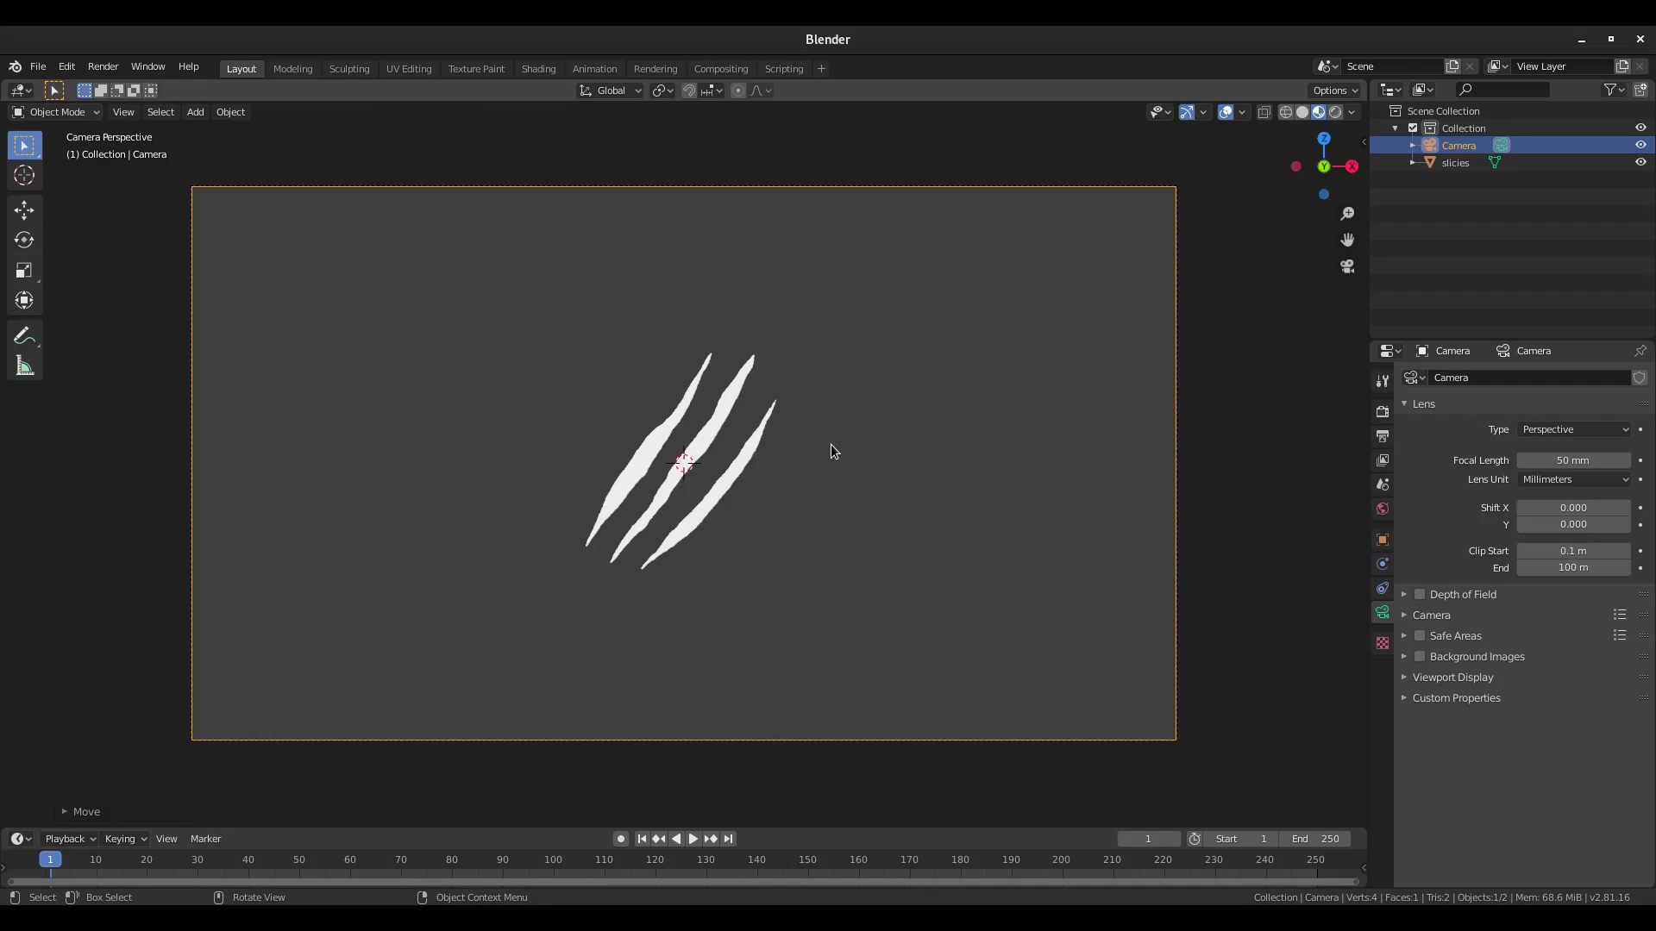
Add a text object at the origin and rotate it 90° about the global X axis to stand upright.
key("shift+a")
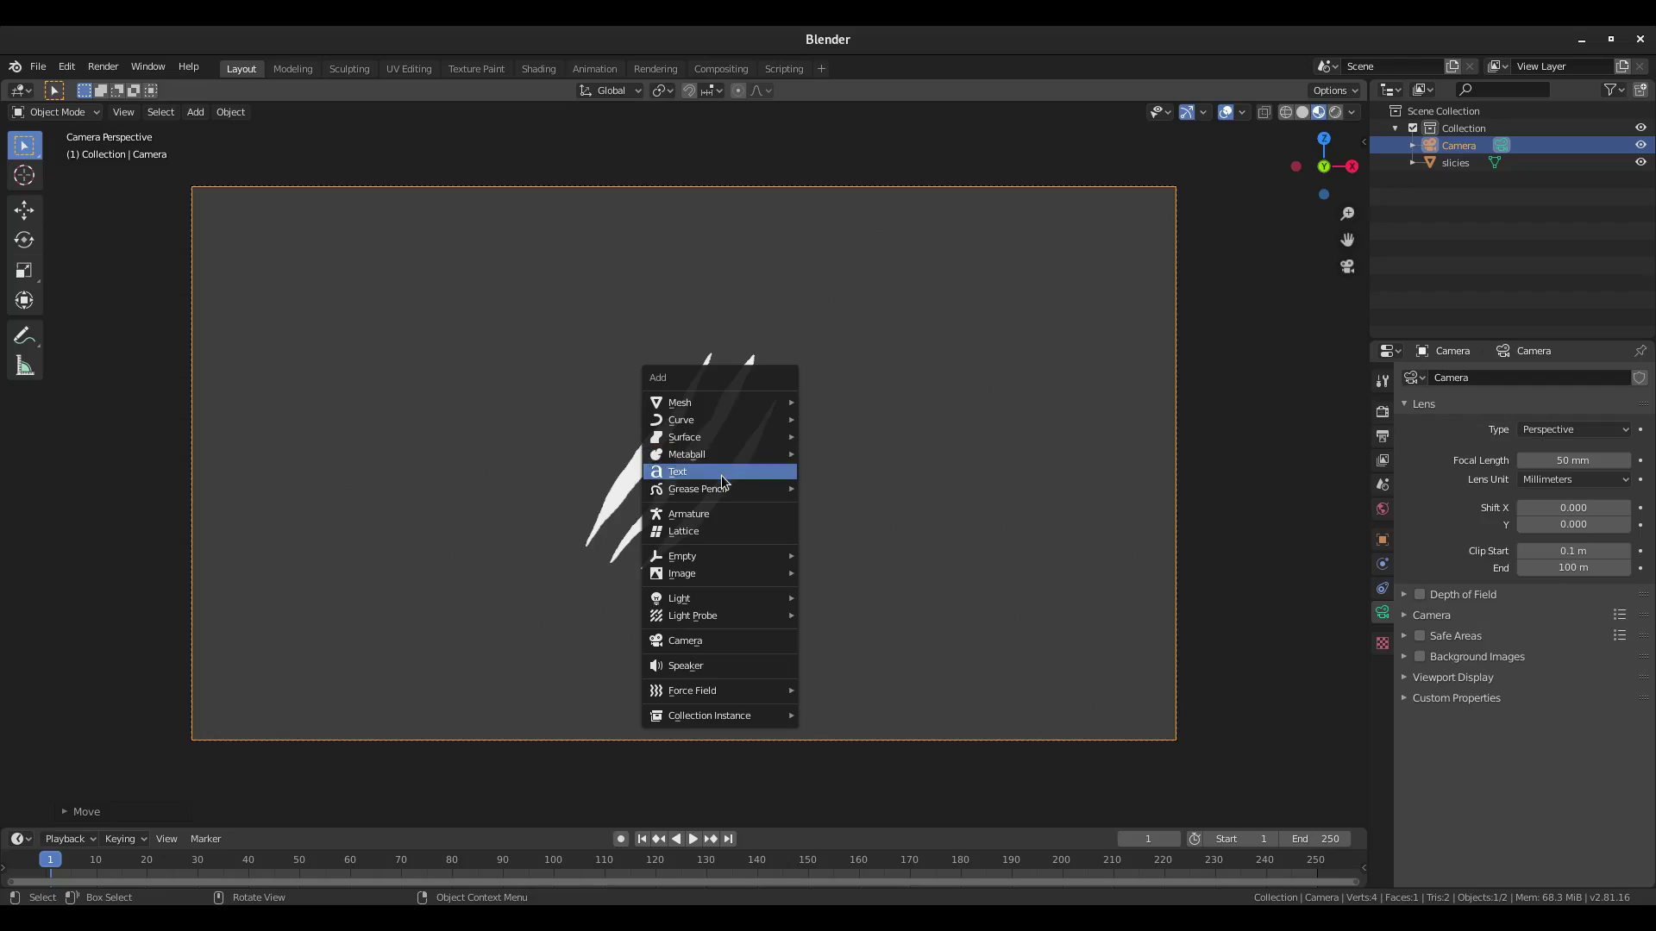
left_click(690, 472)
type("rx90")
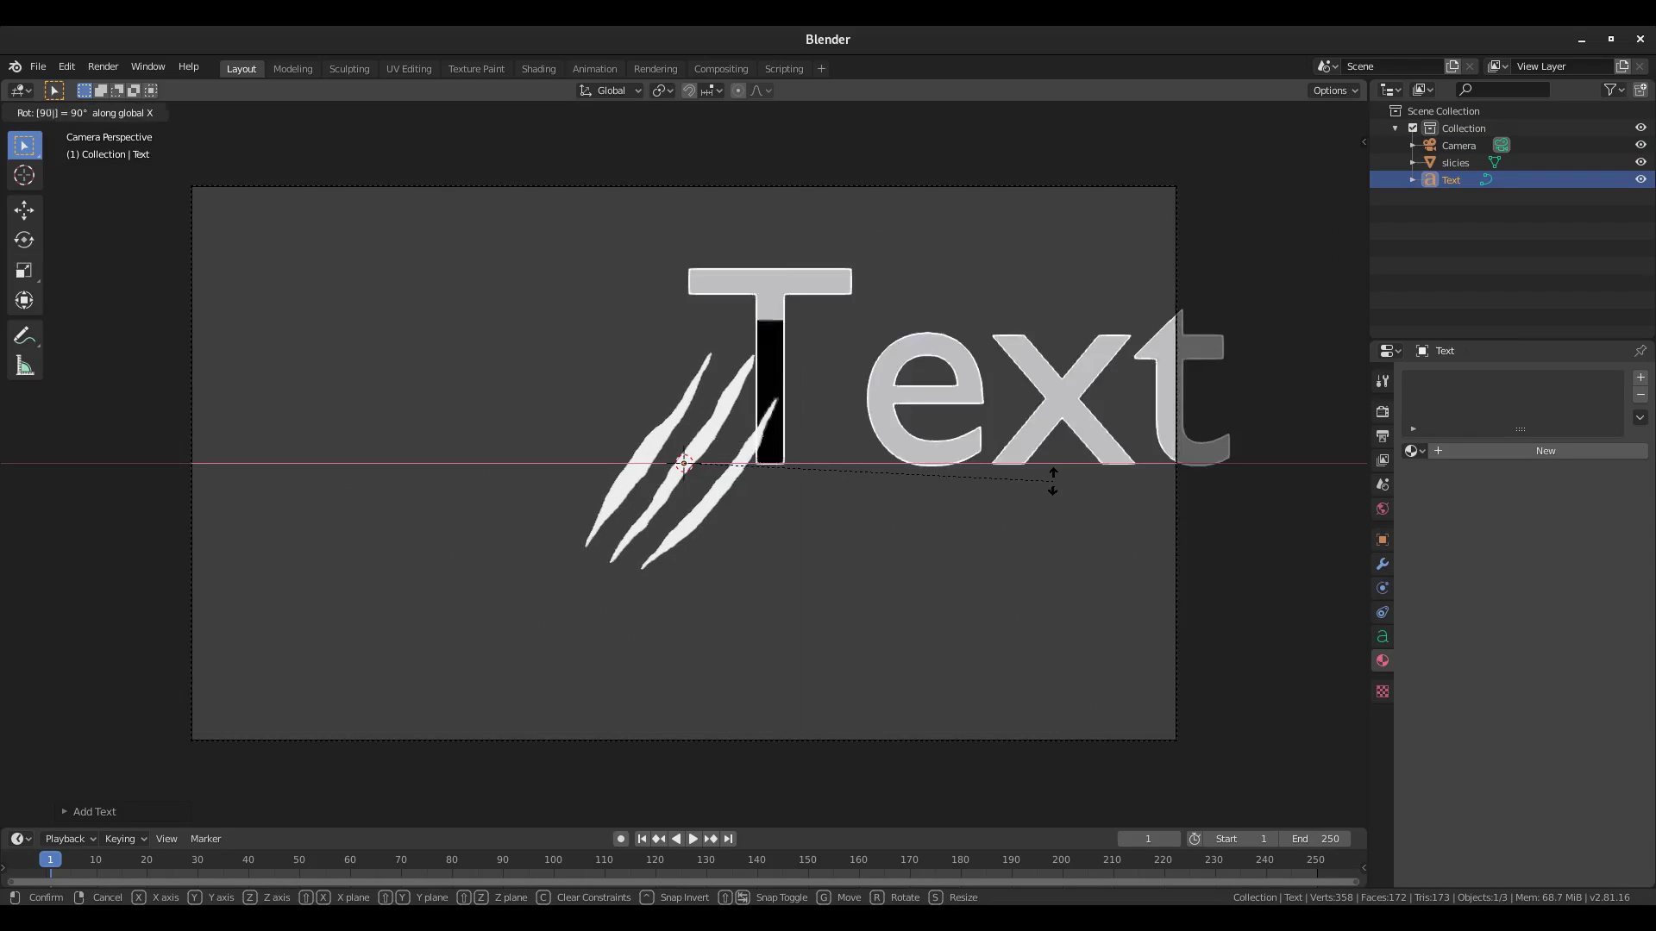
key("Return")
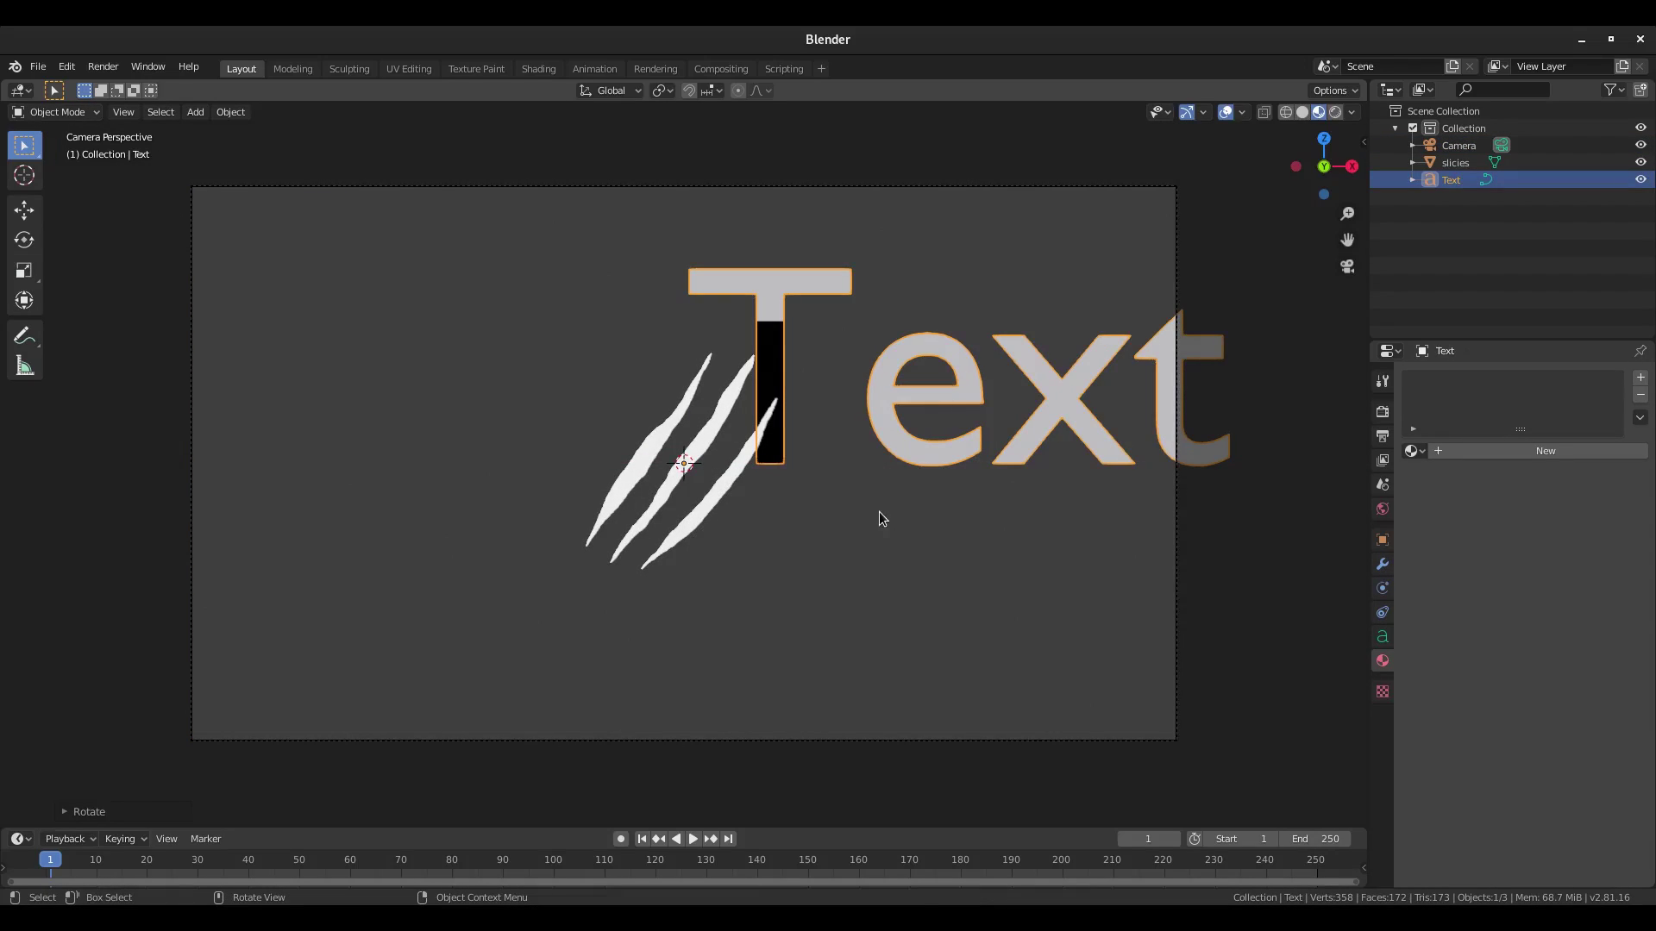
Move the text along the global Y axis so it sits slightly behind the claw scratches.
middle_click_drag(821, 369, 729, 270)
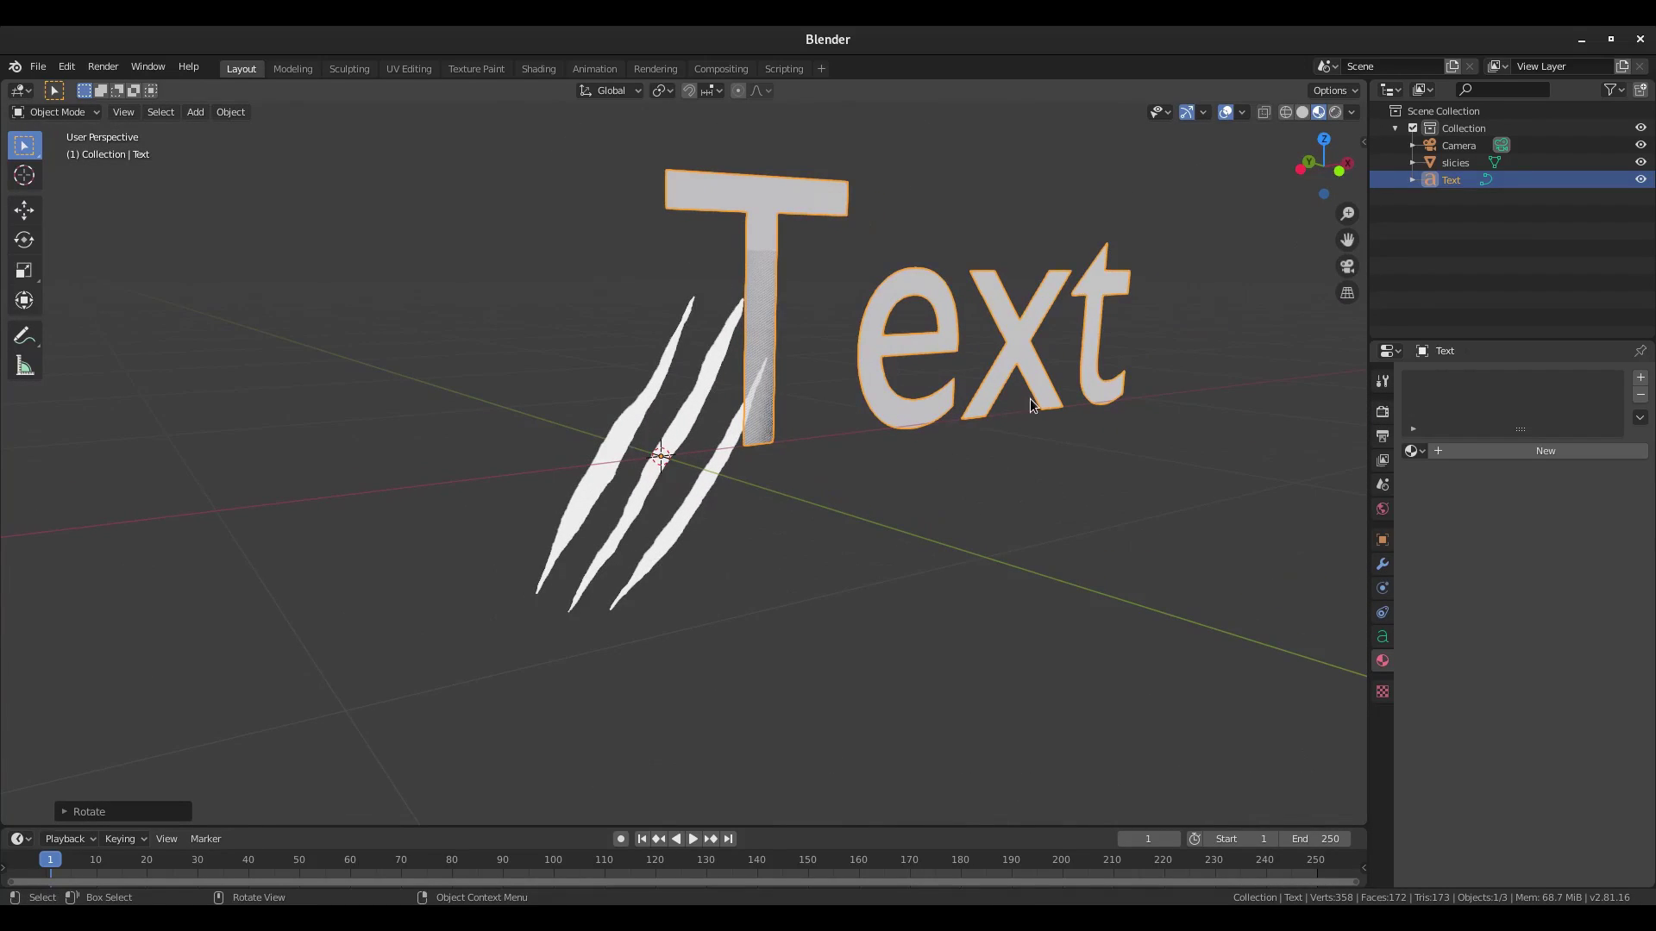
key("g")
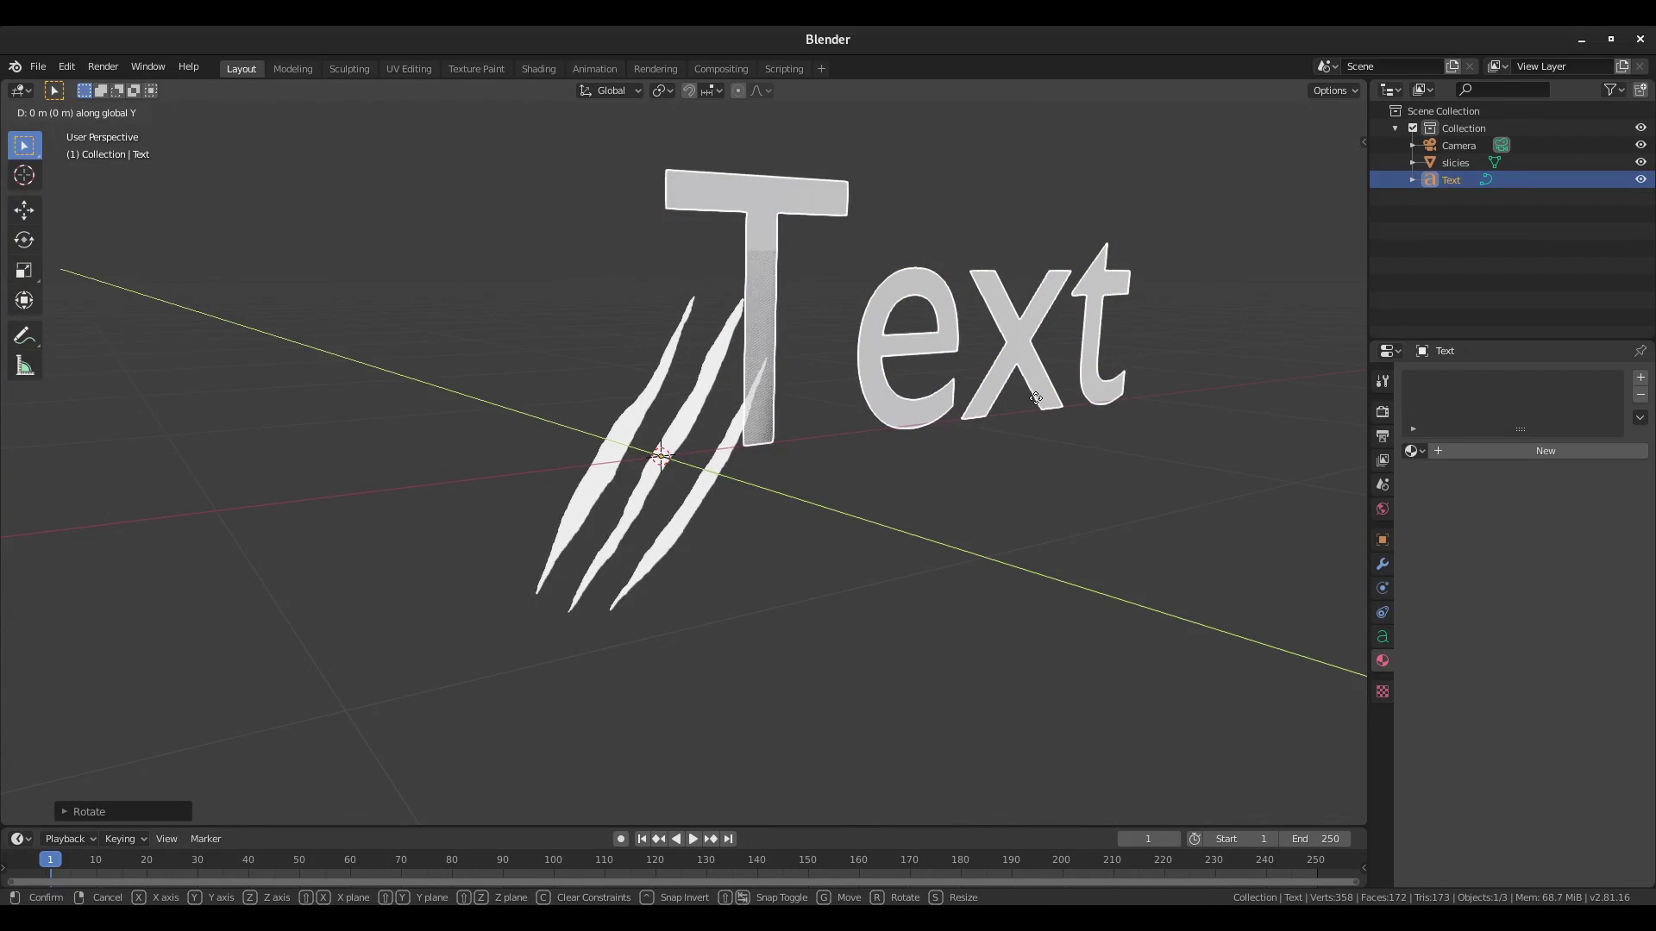
left_click(1062, 415)
middle_click_drag(1062, 416, 1268, 621)
scroll(940, 540, "down", 2)
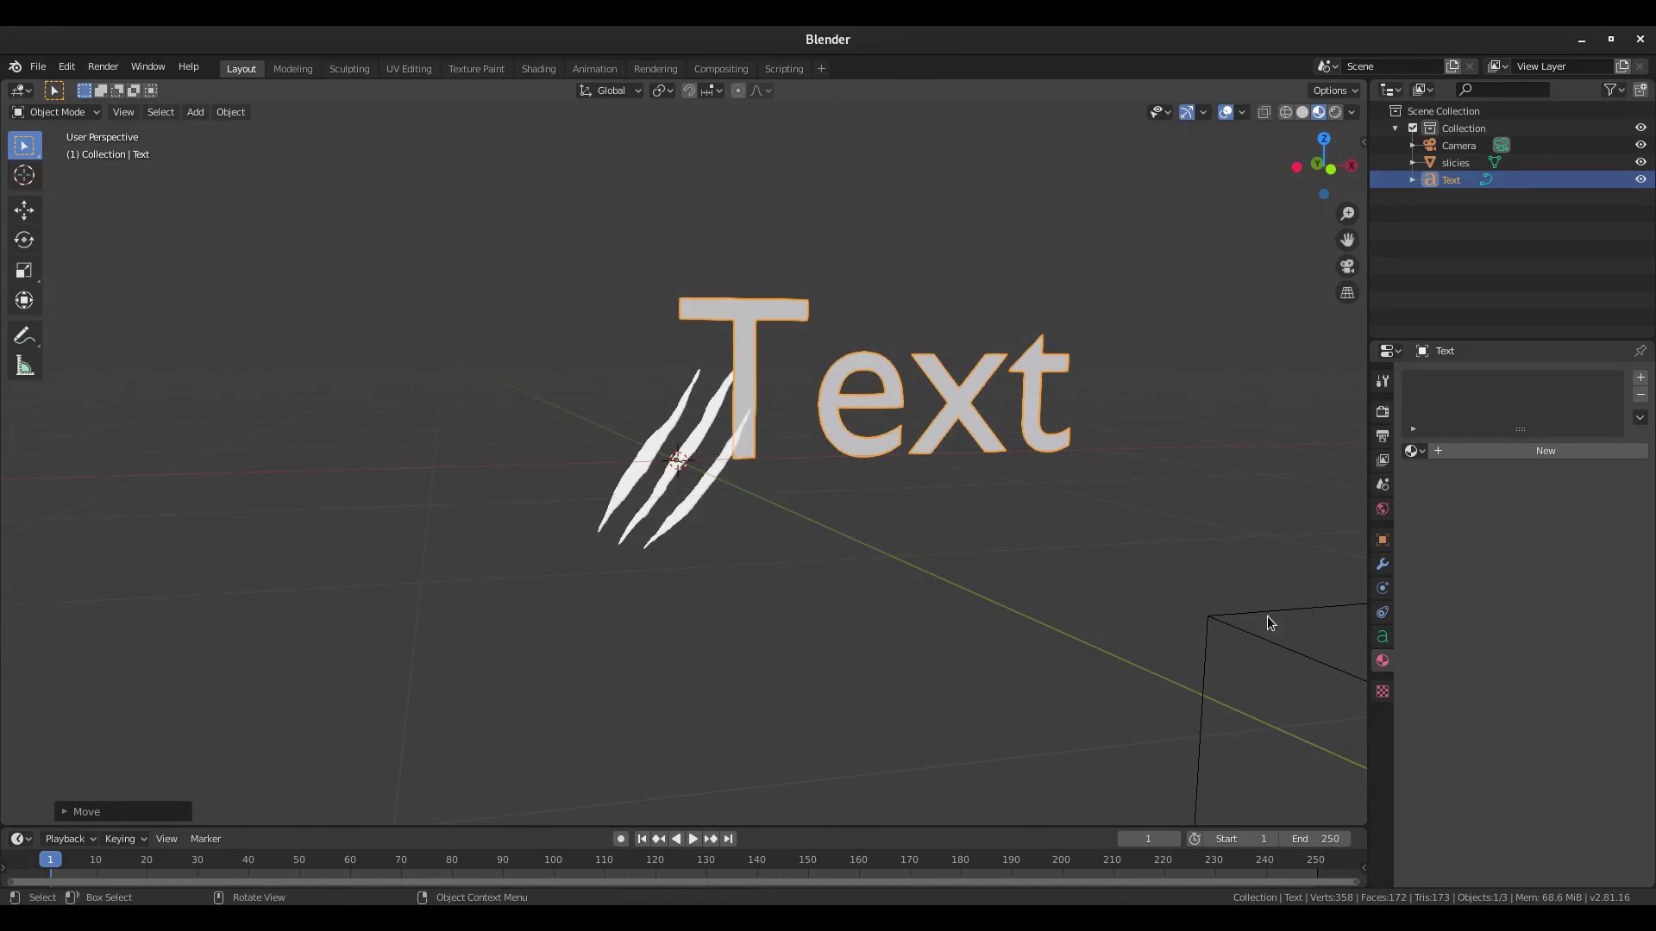
Set the text's horizontal paragraph alignment to Center.
left_click(1382, 638)
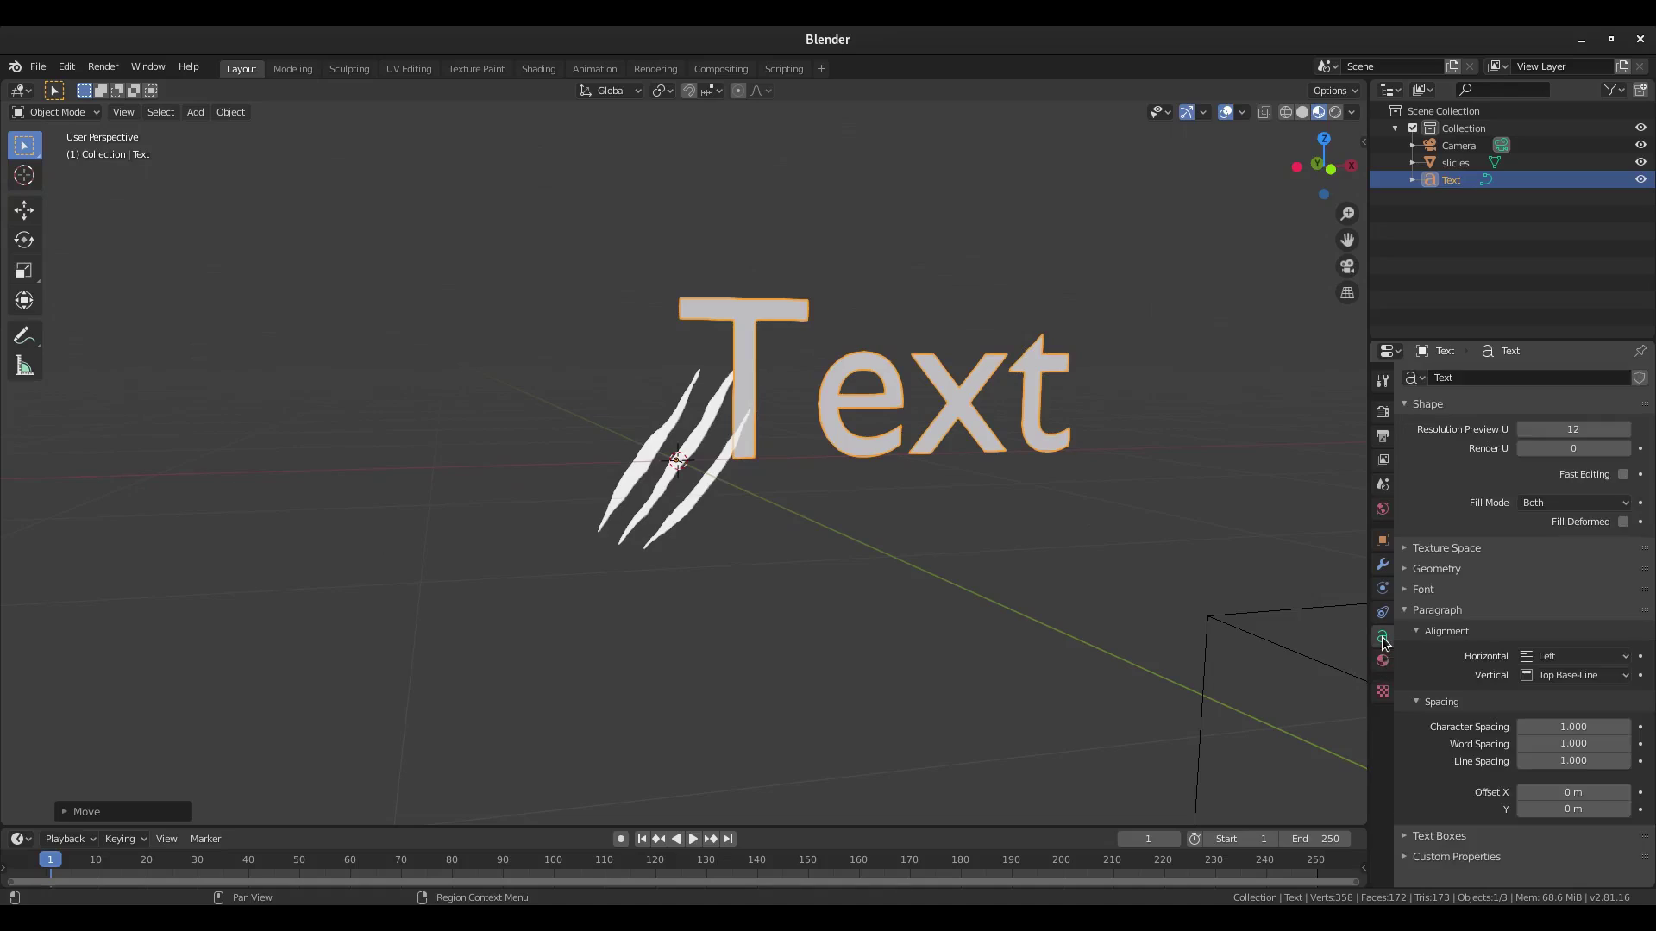
middle_click_drag(1121, 642, 1085, 646)
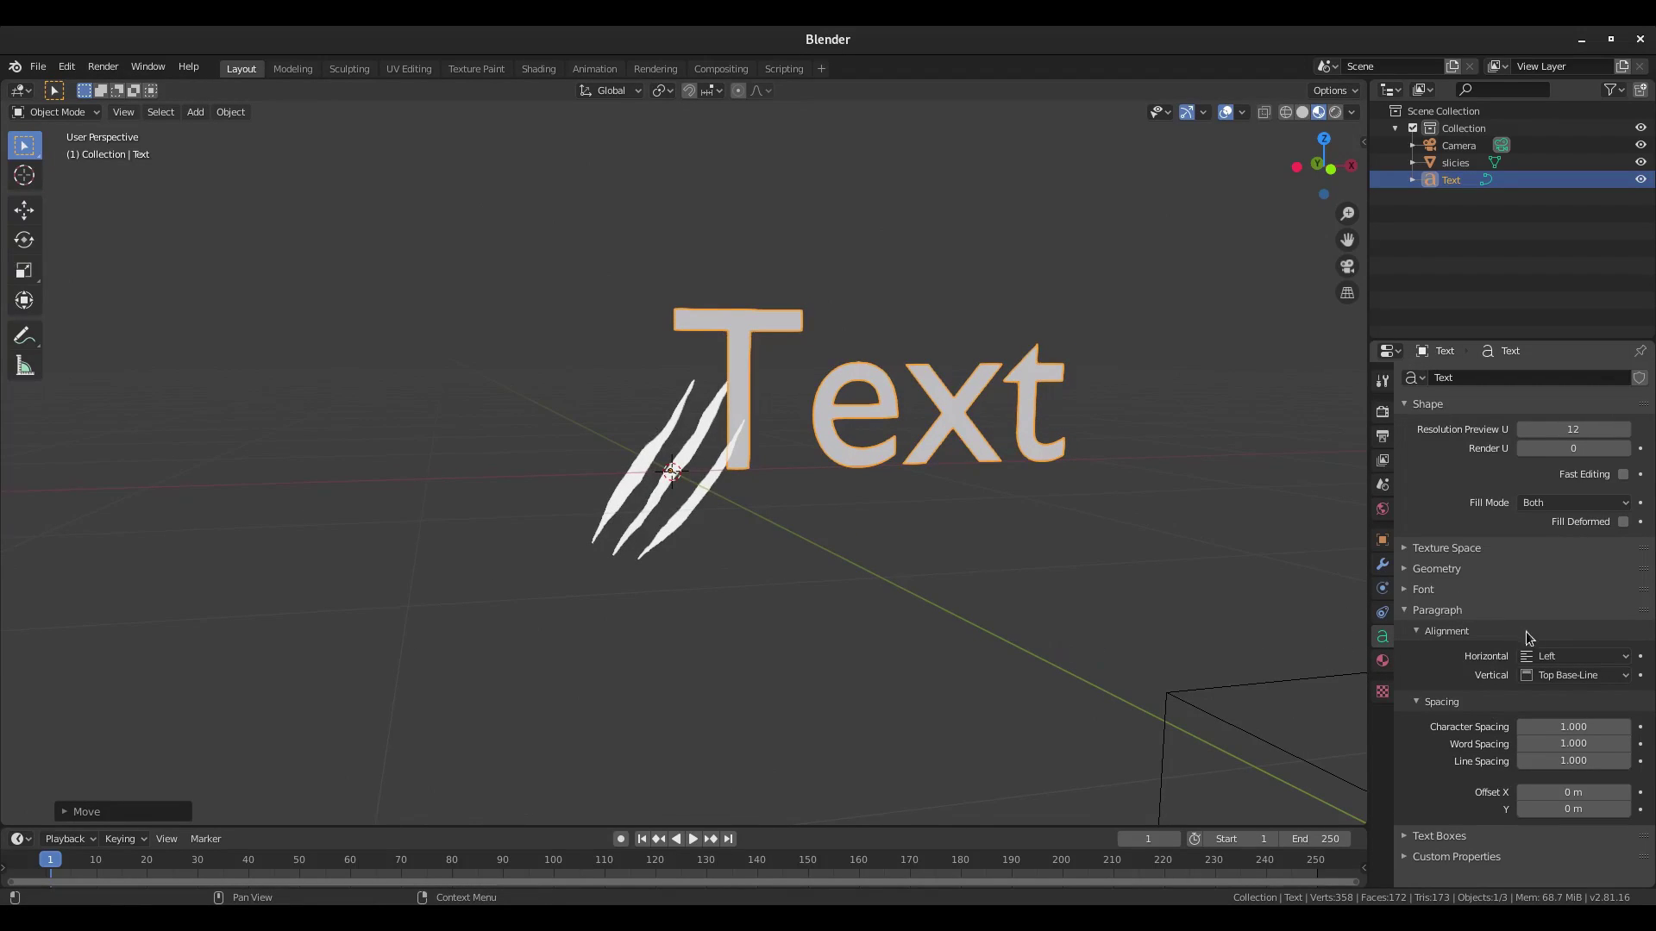
left_click(1563, 663)
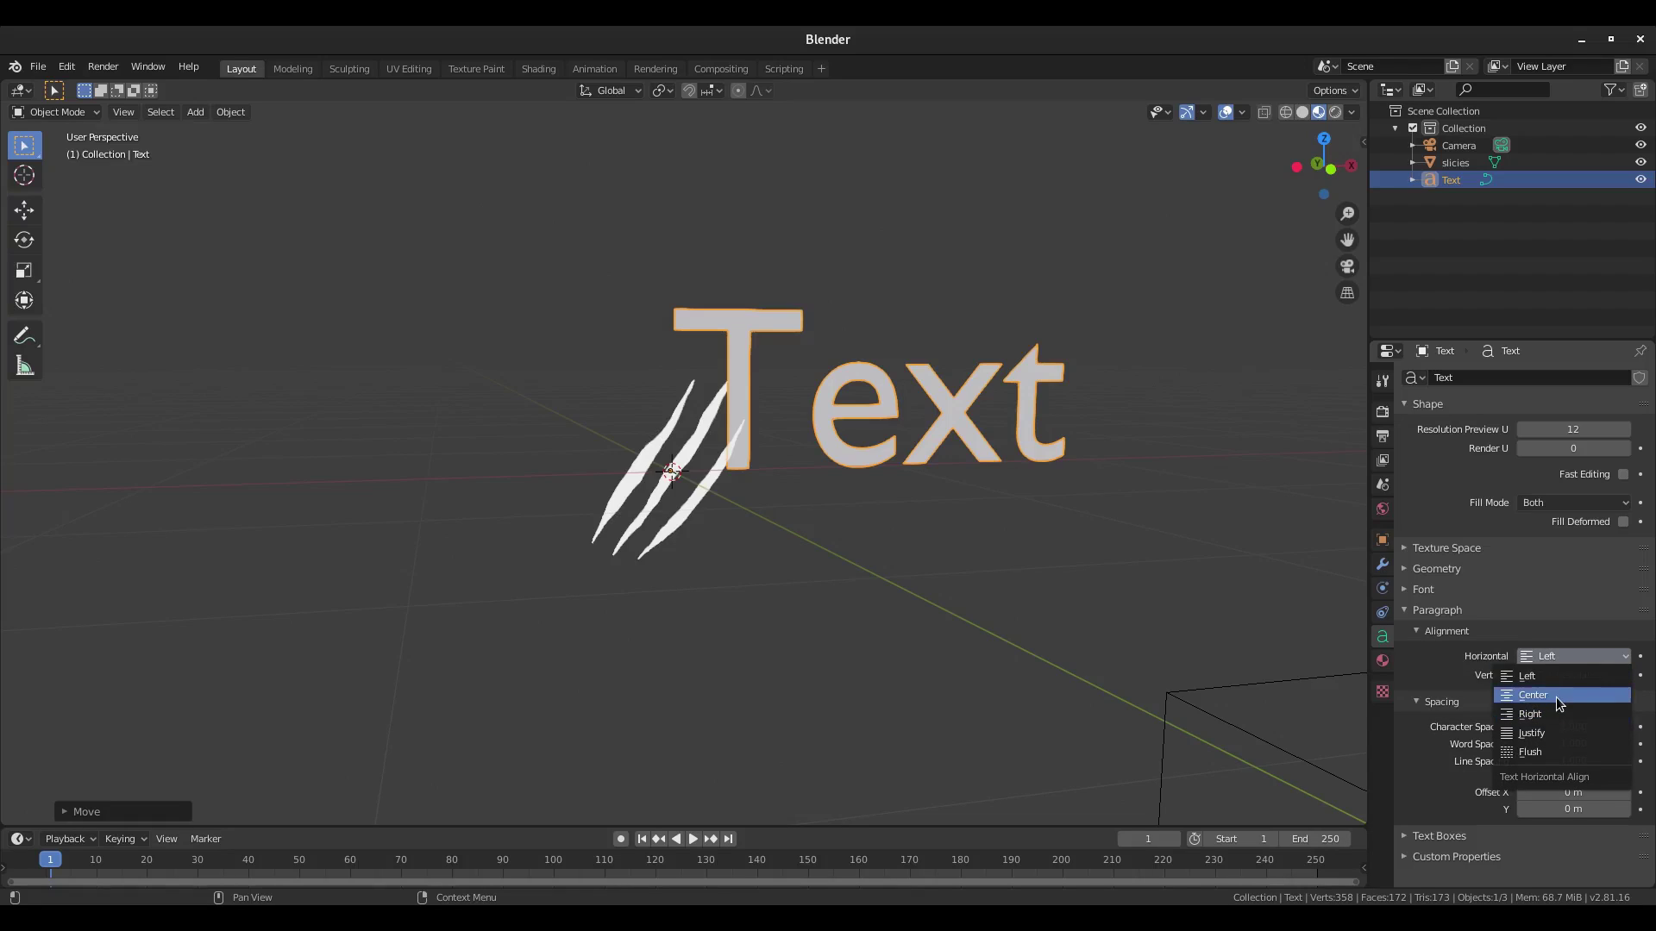
left_click(1557, 703)
Load Madjoe.ttf from the fonts folder as the text's regular font.
left_click(1422, 591)
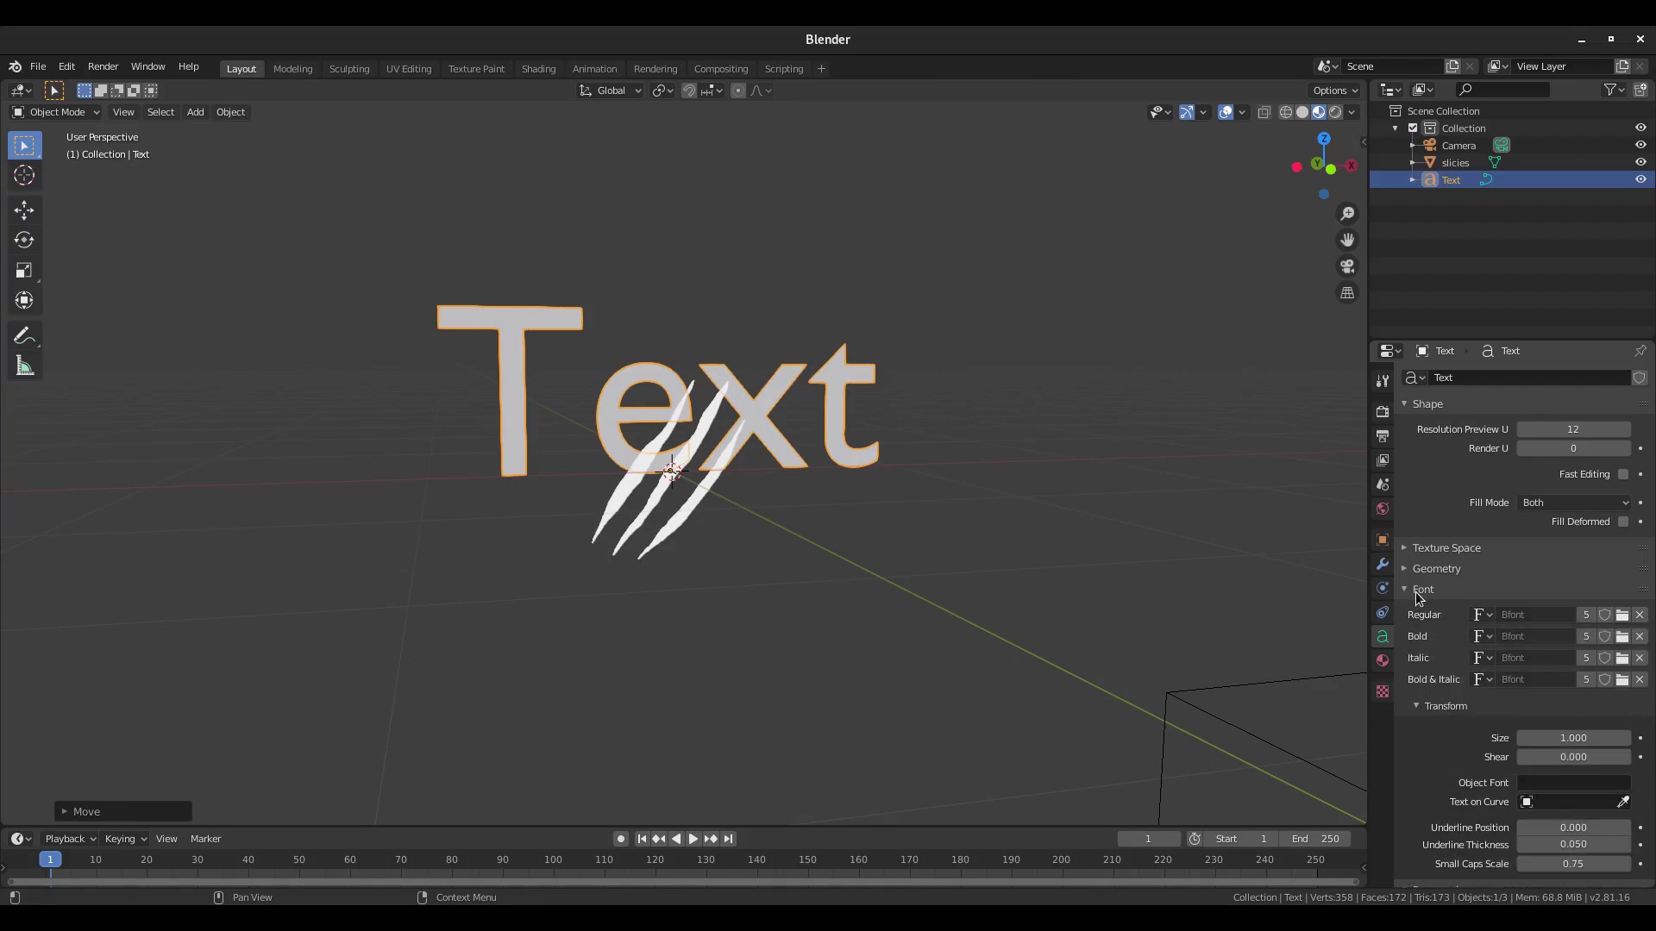
left_click(1623, 617)
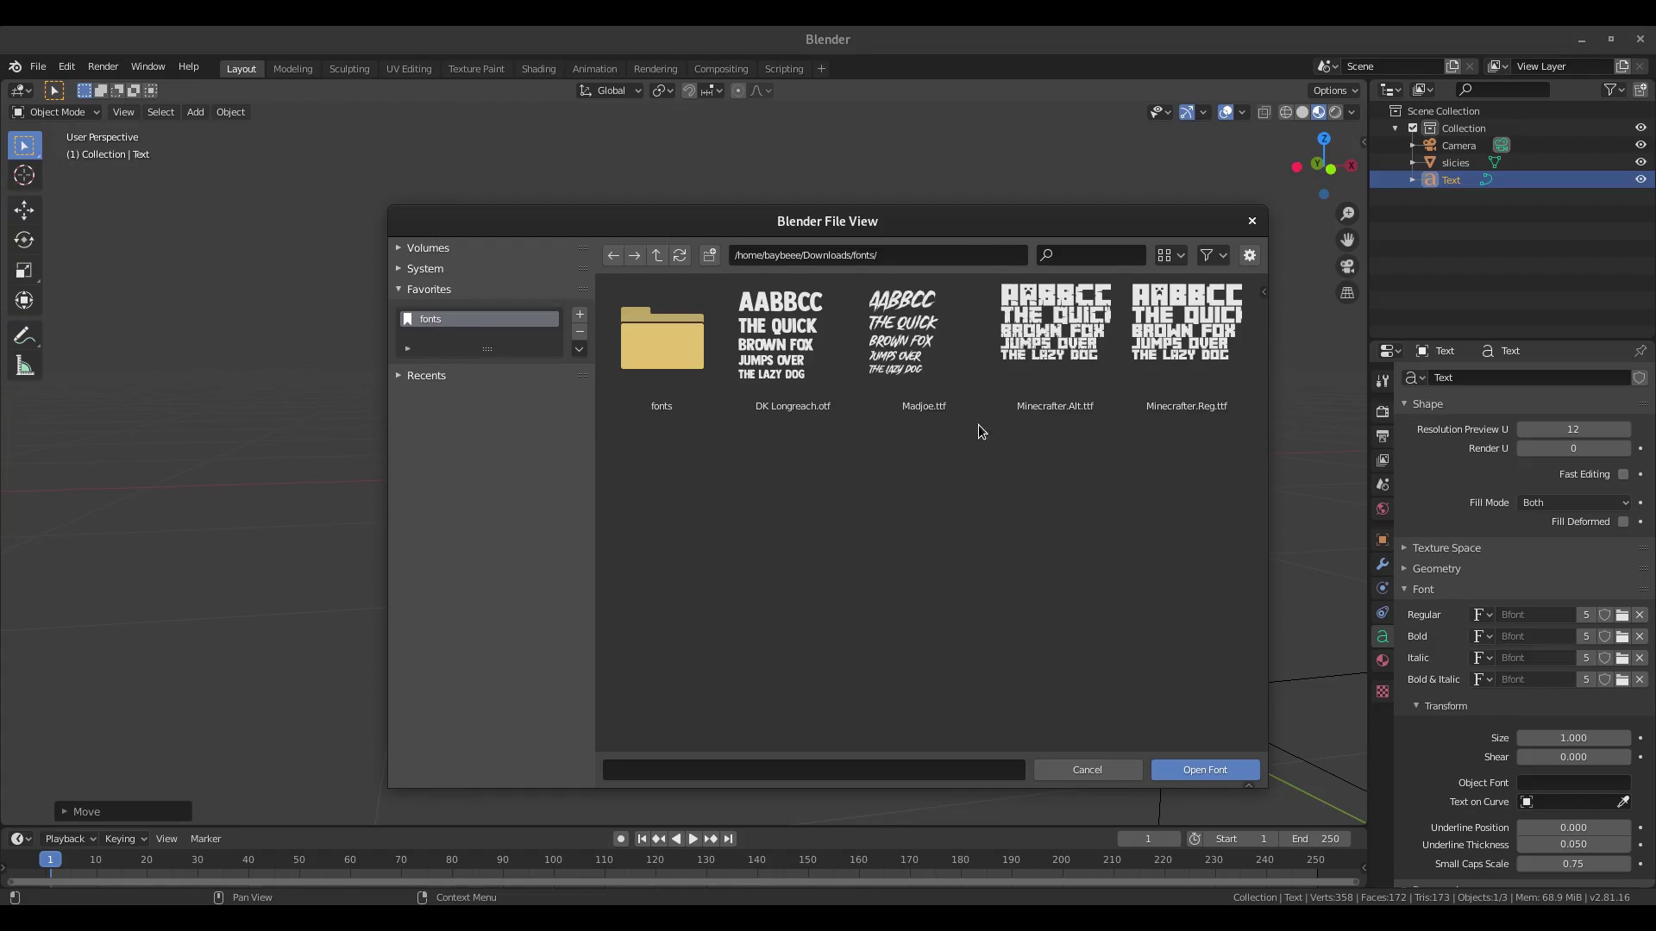
left_click(959, 369)
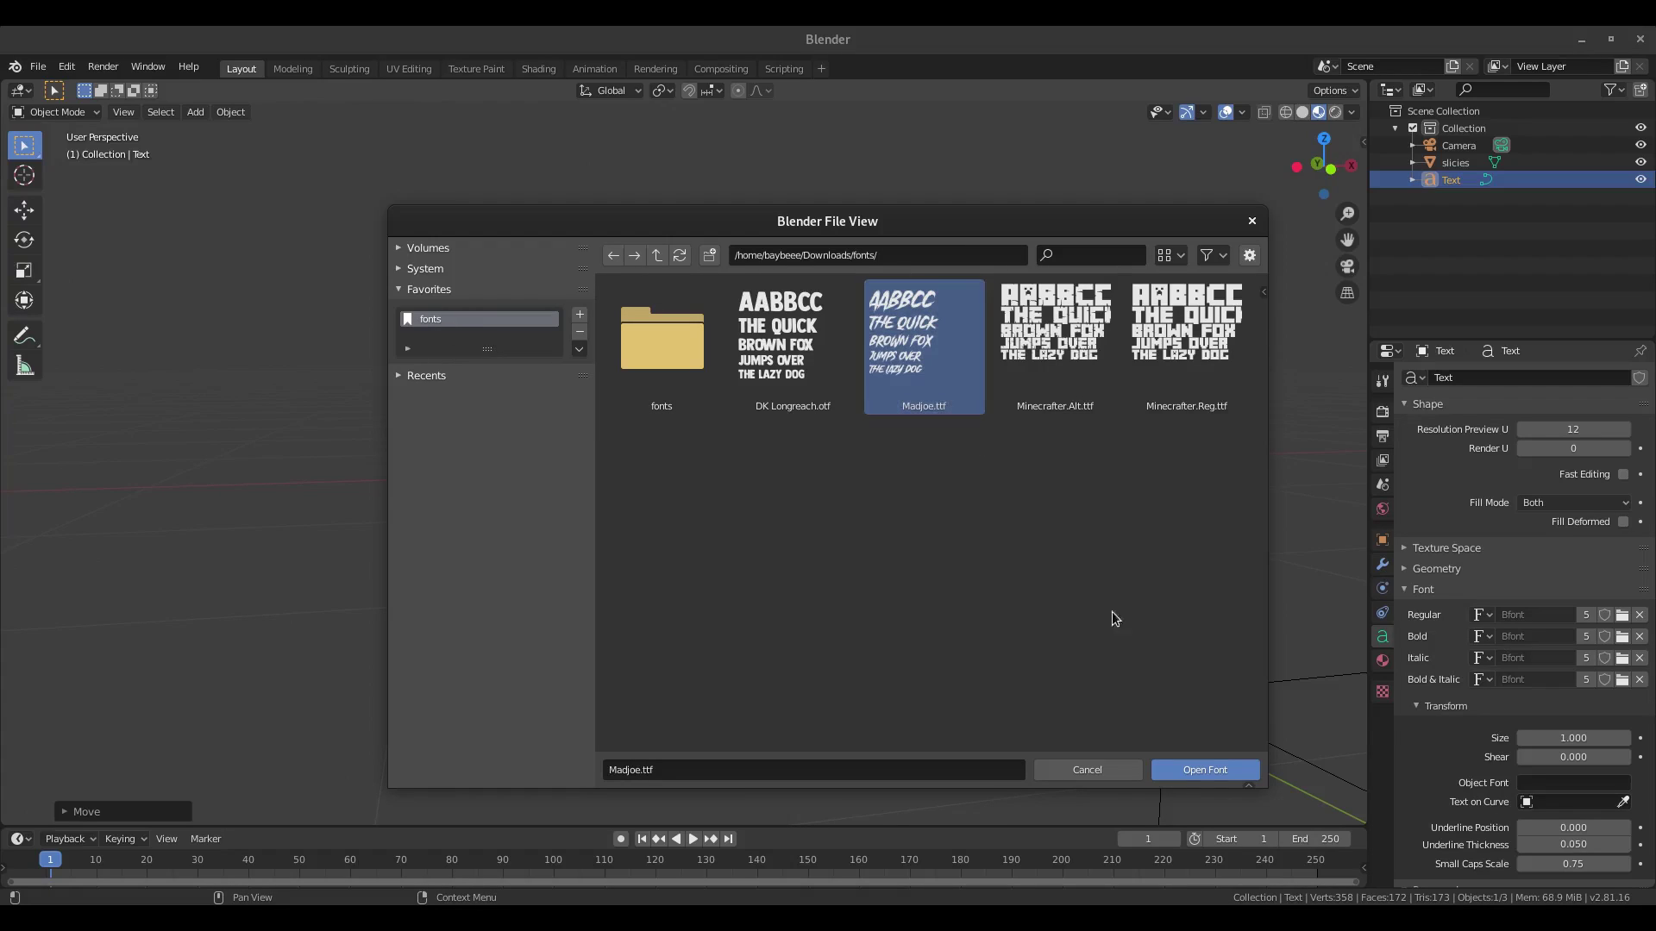
left_click(1205, 770)
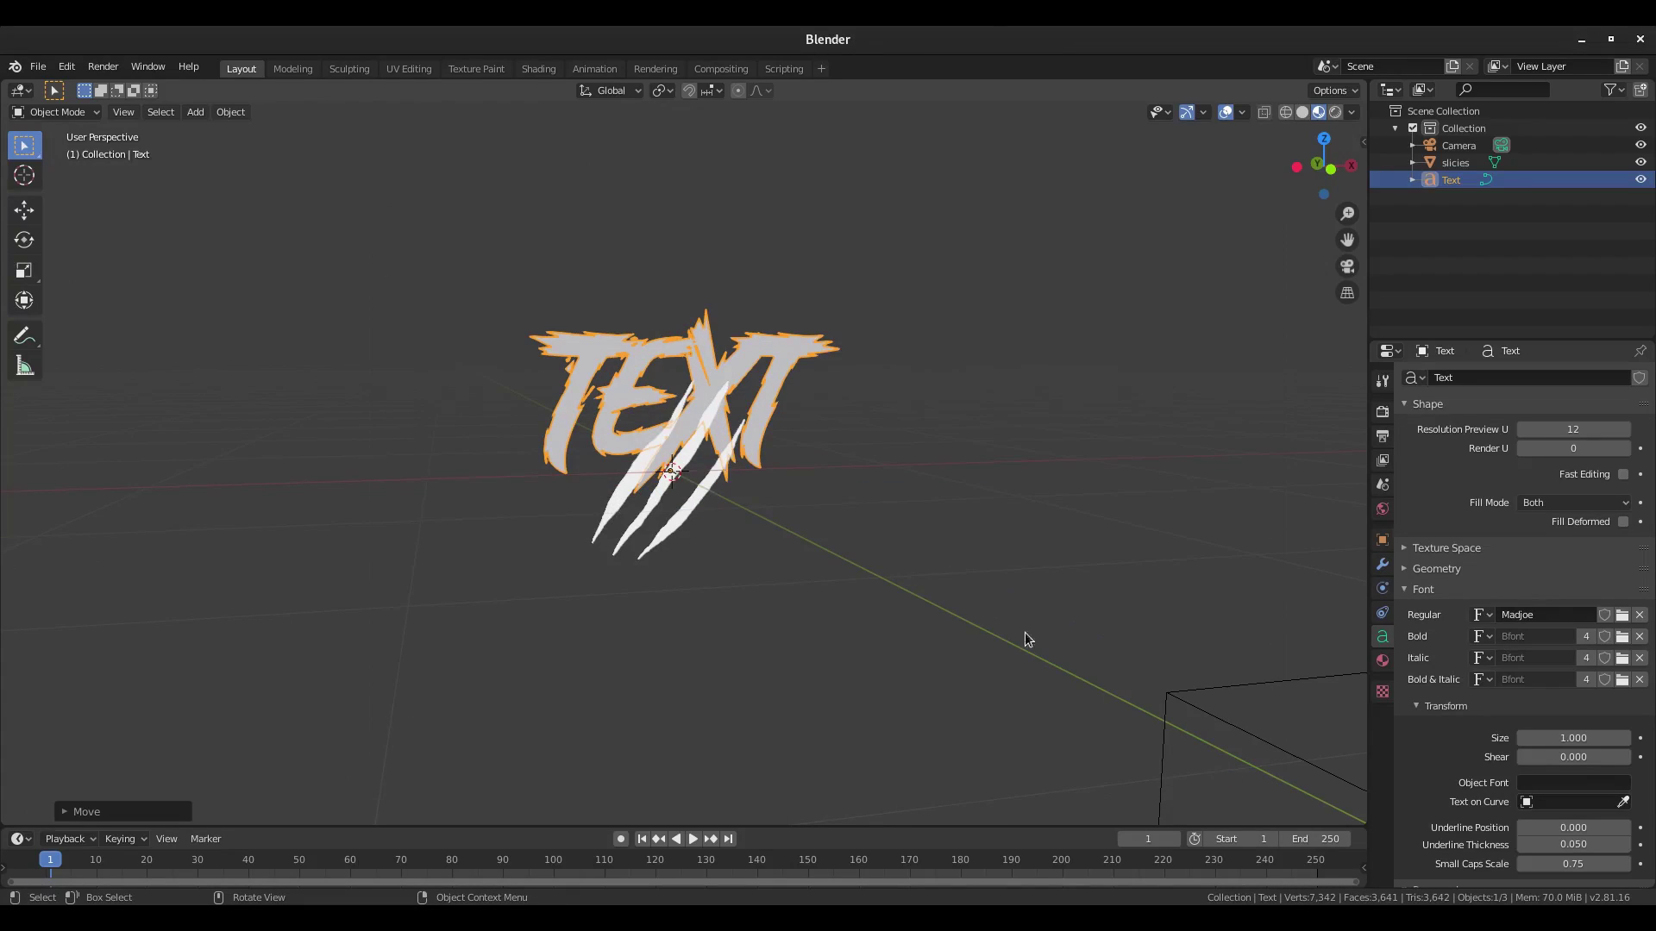
Replace the default text content with FERAL and return to Object Mode.
scroll(834, 500, "up", 4)
middle_click_drag(1023, 461, 997, 454)
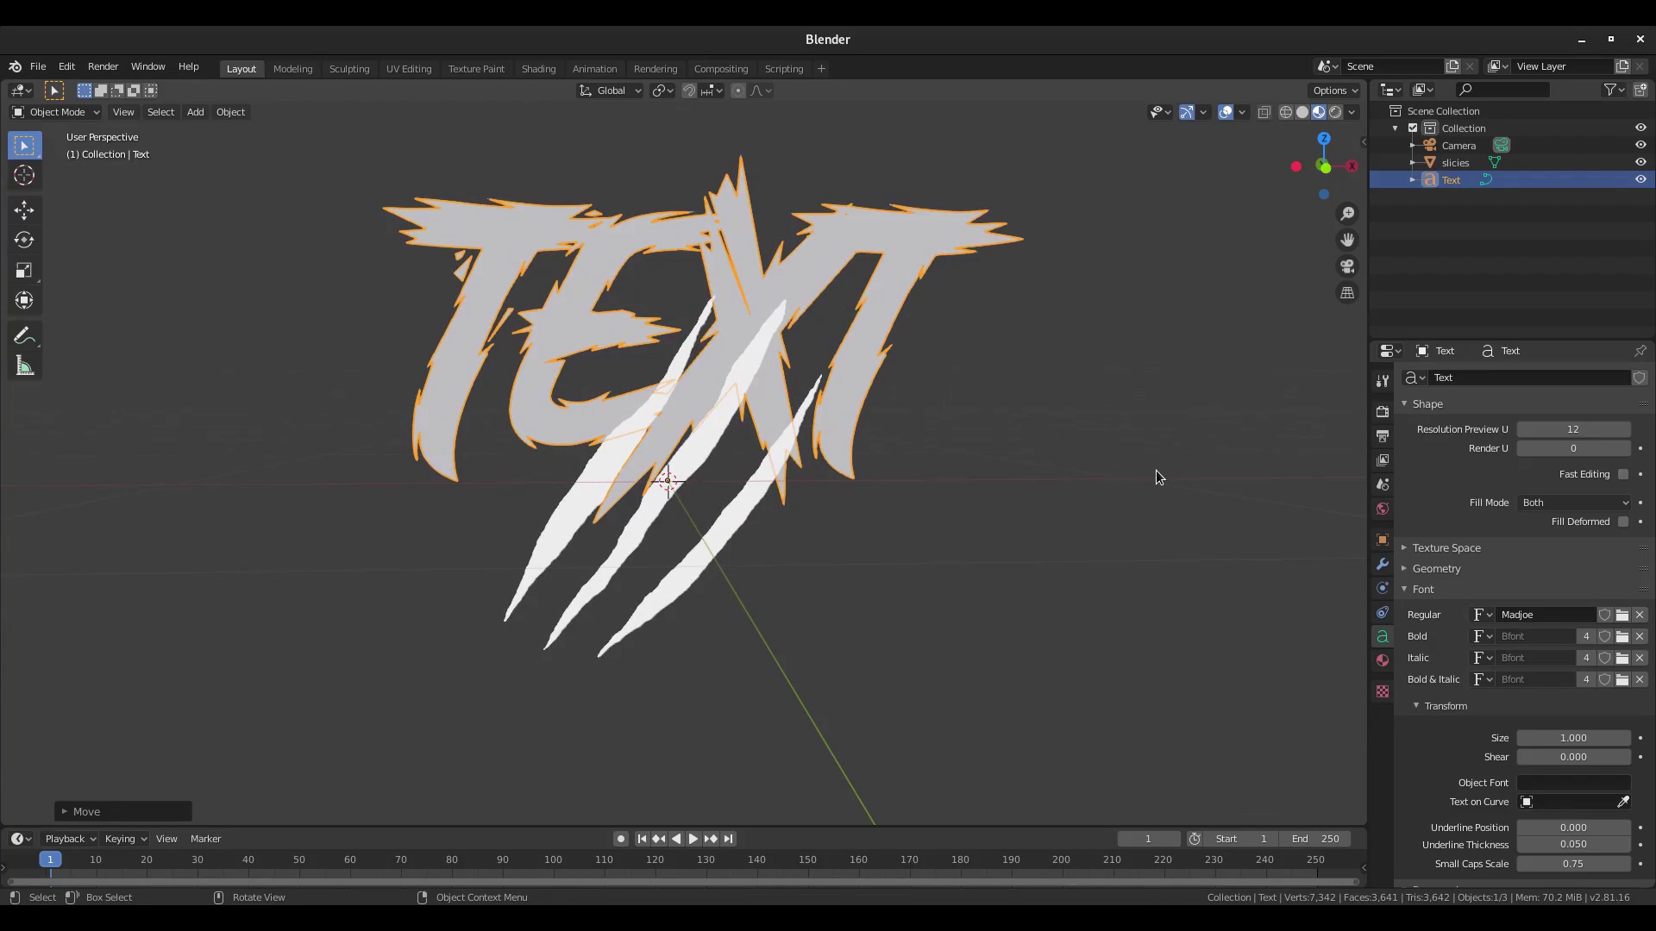
key("Tab")
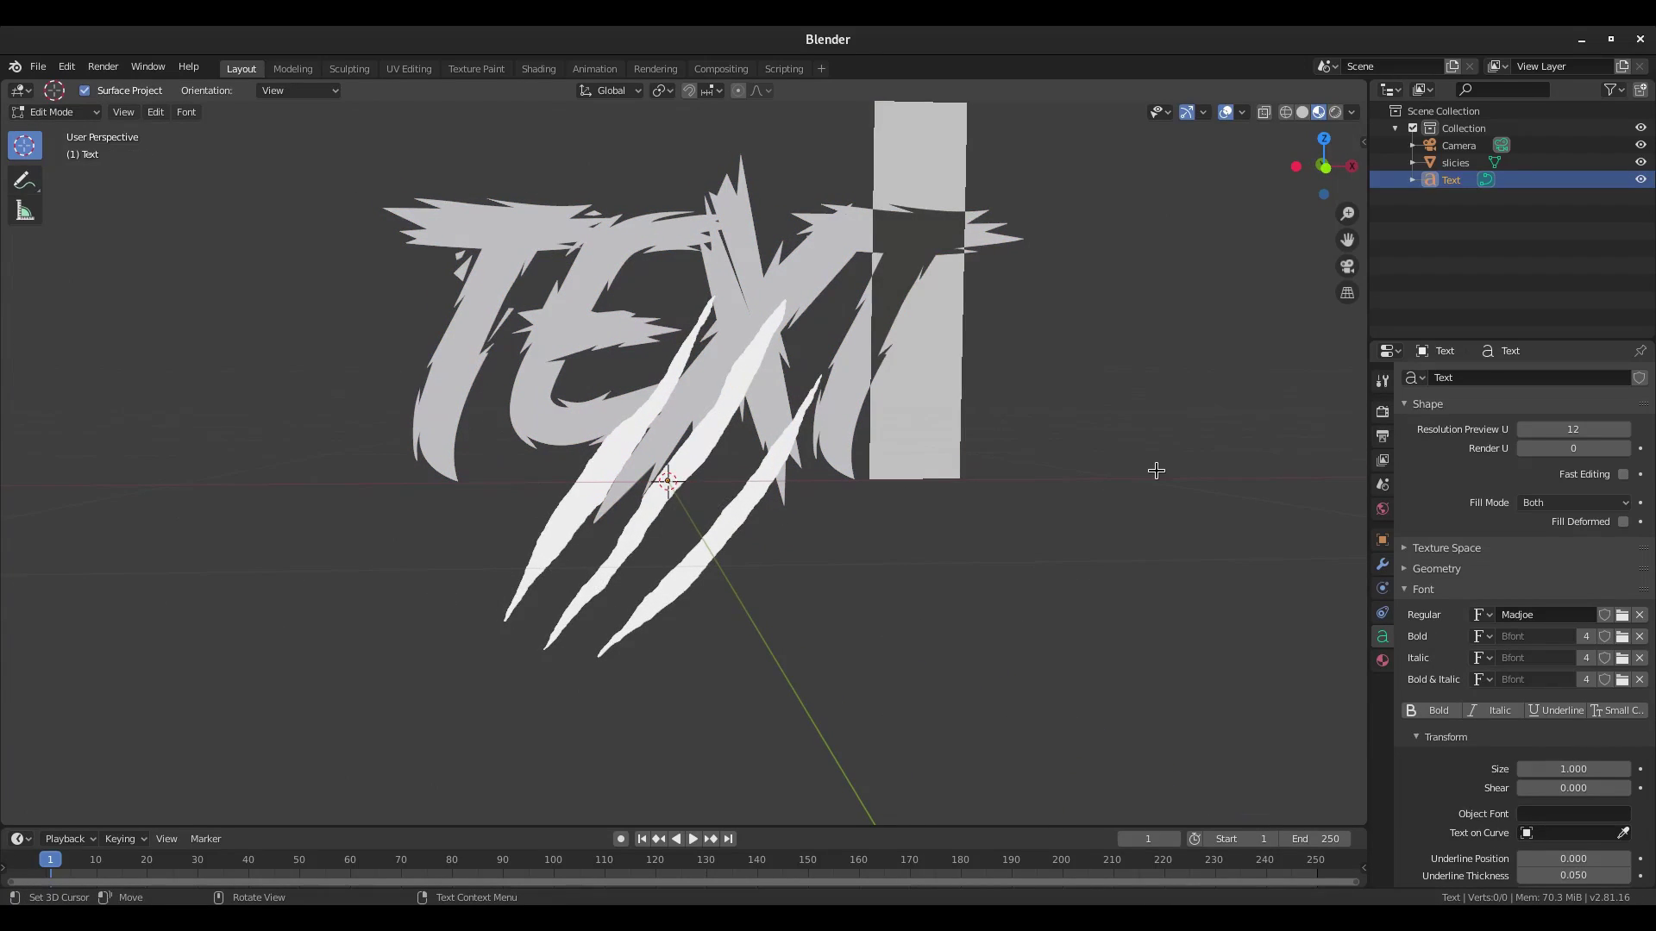
key("BackSpace")
key("BackSpace")
key("BackSpace")
key("BackSpace")
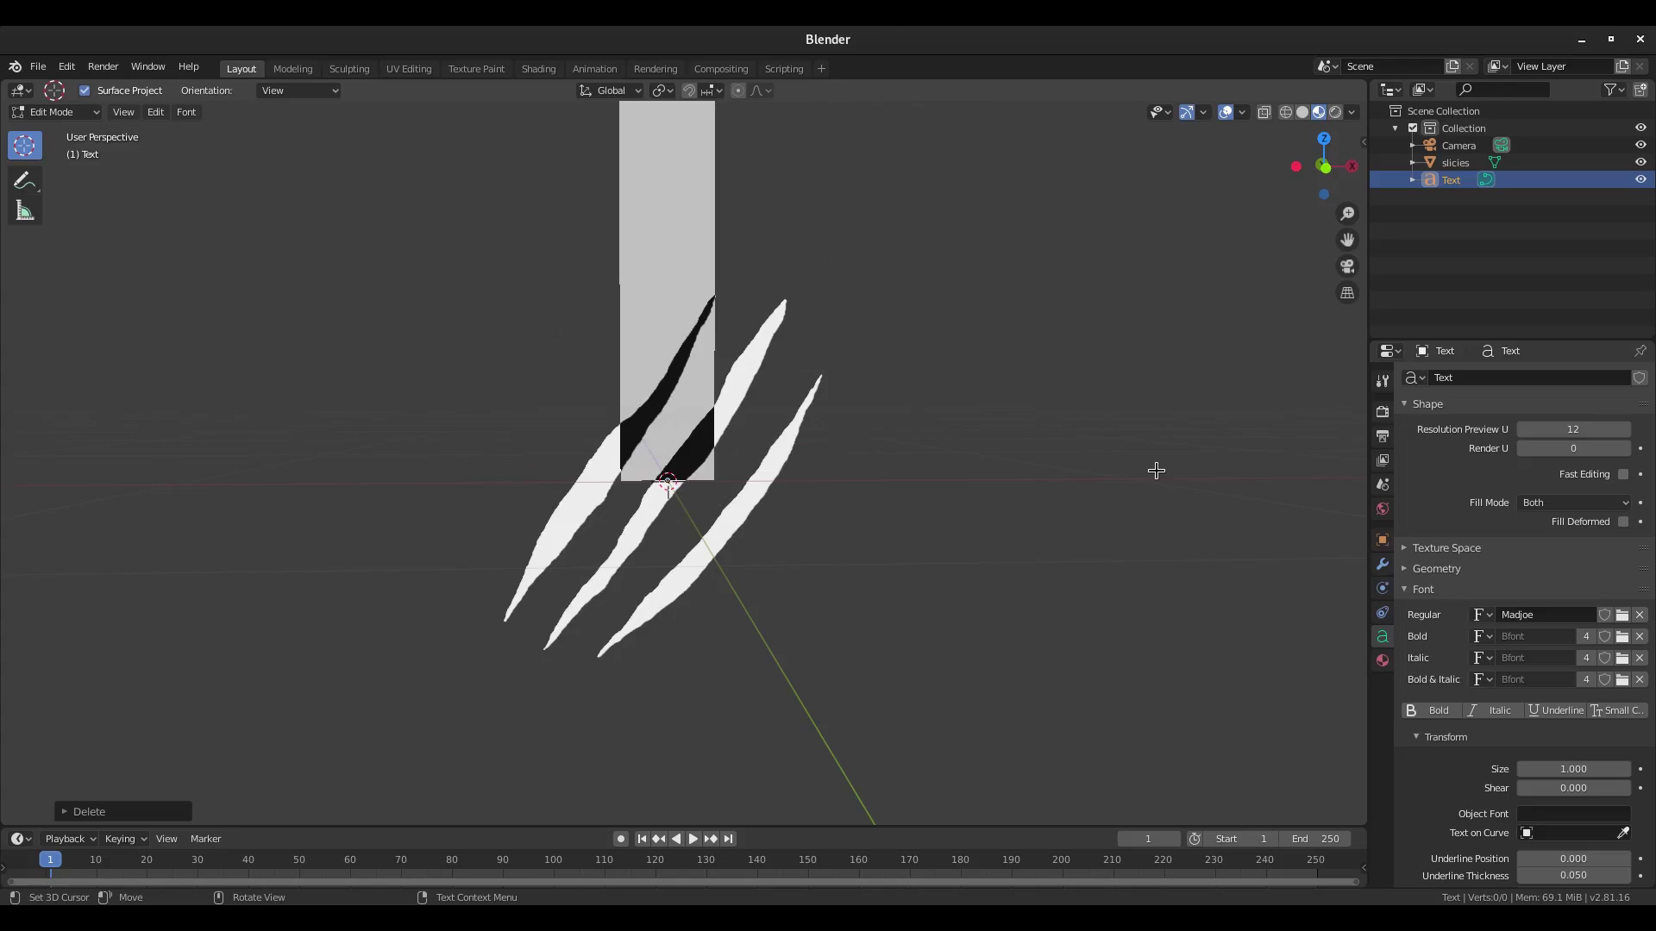
type("FERAL")
key("Tab")
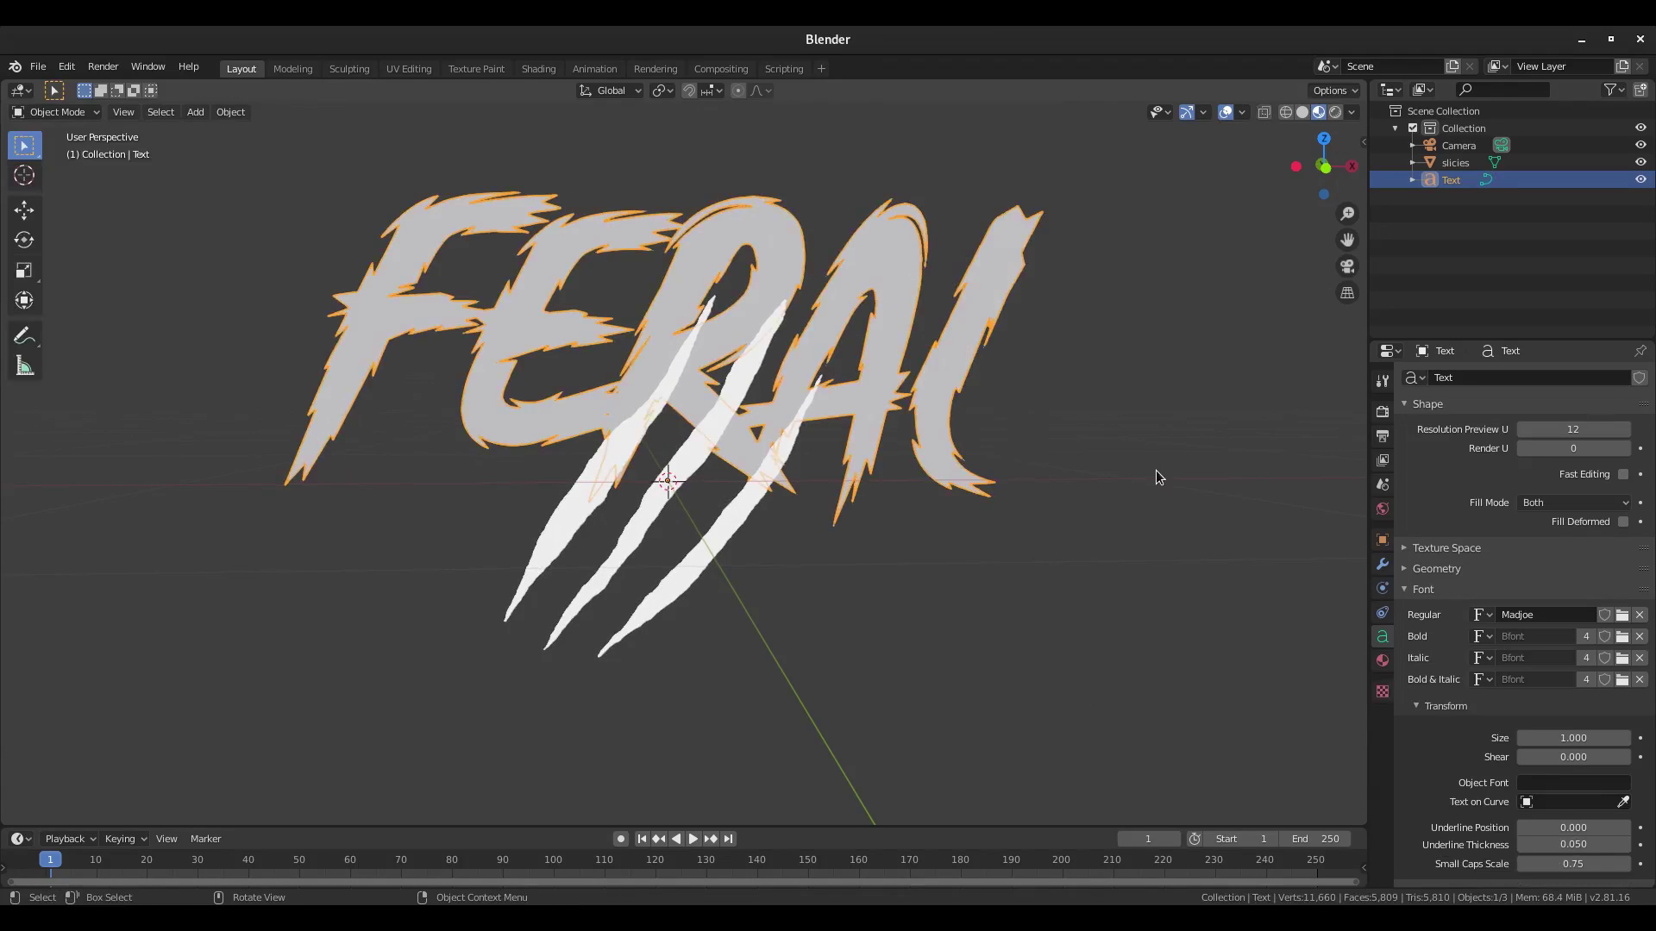
Move the slicies plane aside to inspect the FERAL text's position against the origin, and undo the move.
mouse_move(1155, 469)
middle_mouse_down()
mouse_move(1125, 464)
mouse_move(1140, 470)
middle_mouse_up()
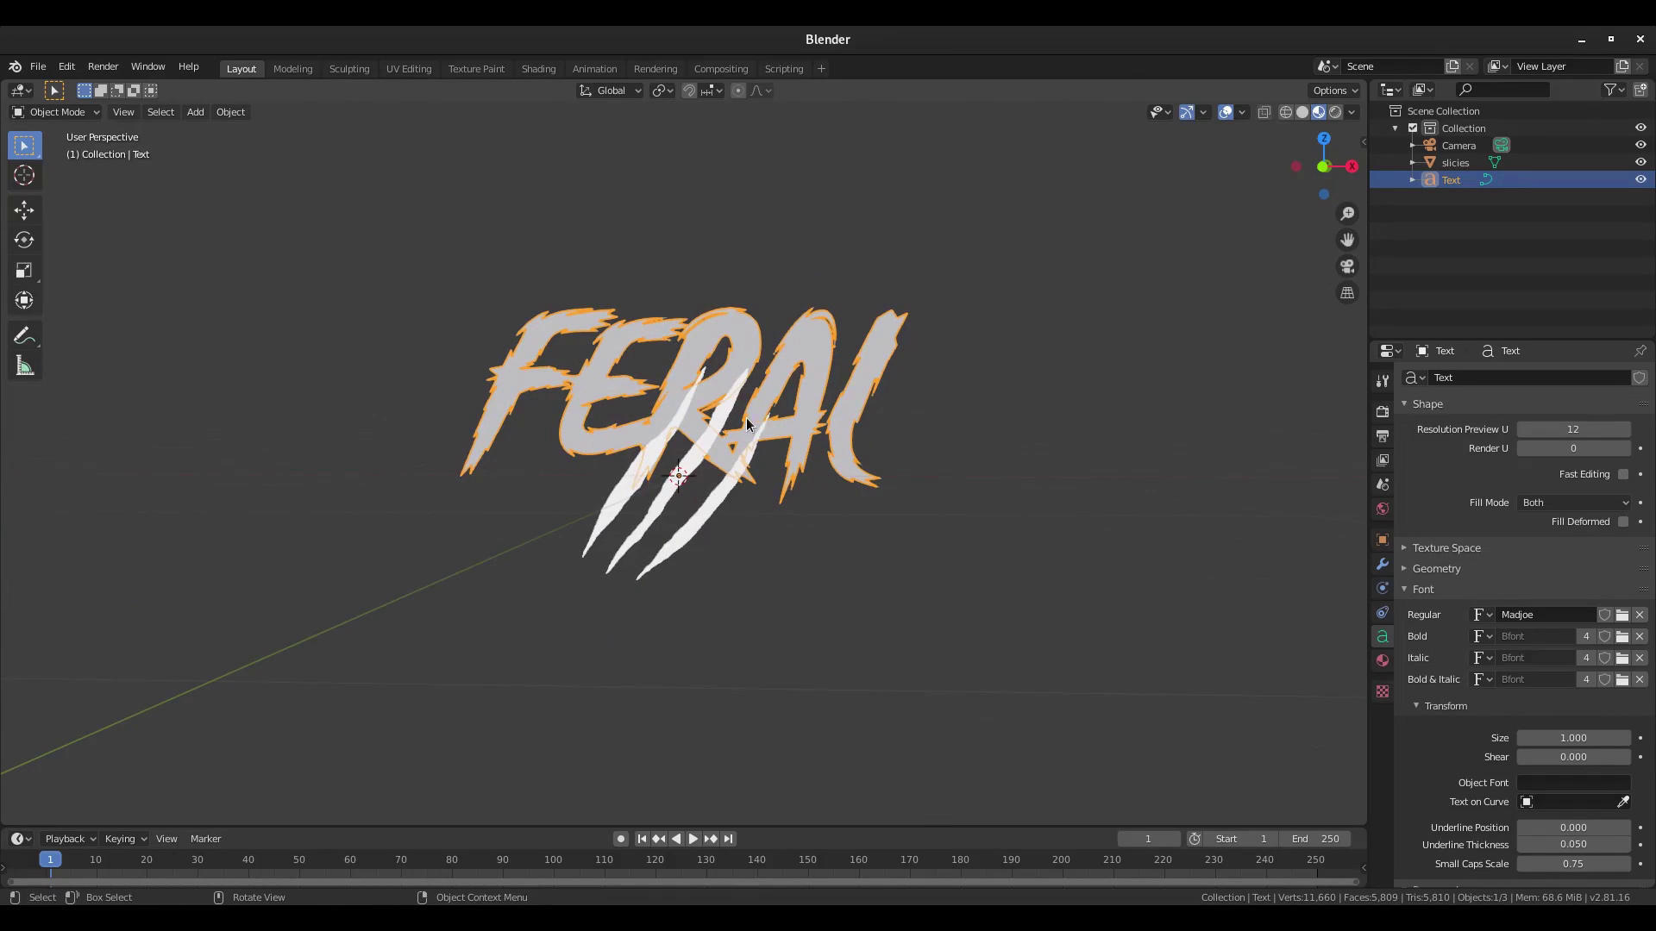
scroll(746, 417, "up", 2)
left_click(654, 507)
key("g")
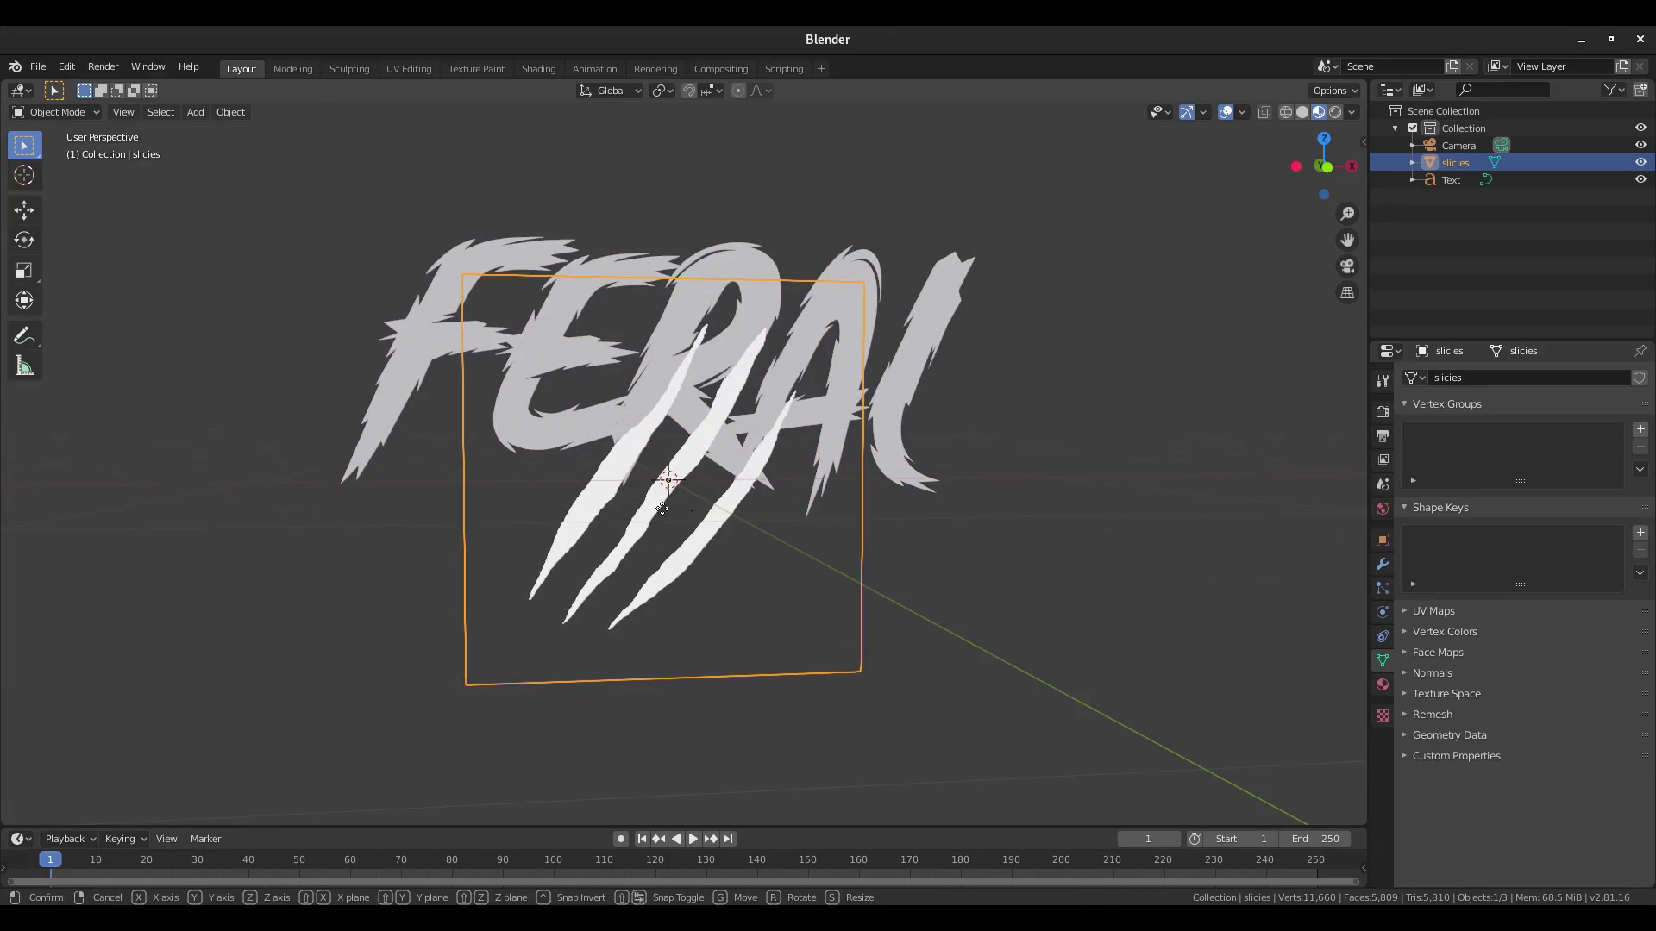
left_click(1249, 509)
left_click(703, 479)
scroll(690, 470, "up", 3)
scroll(656, 493, "up", 2)
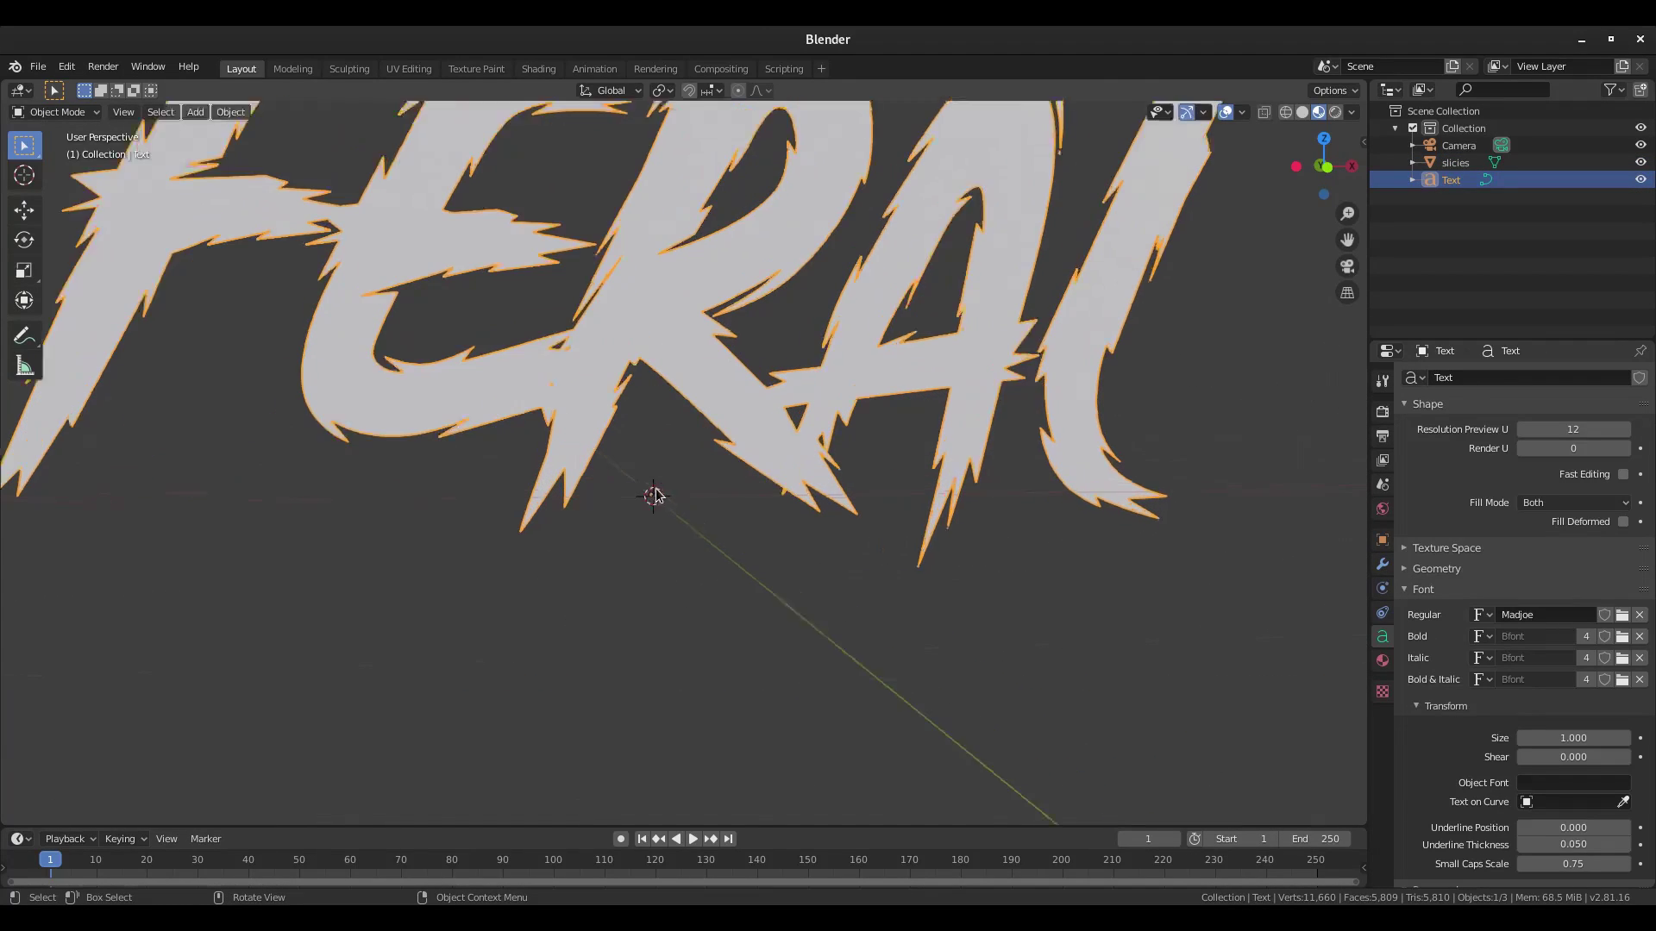
scroll(681, 496, "down", 5)
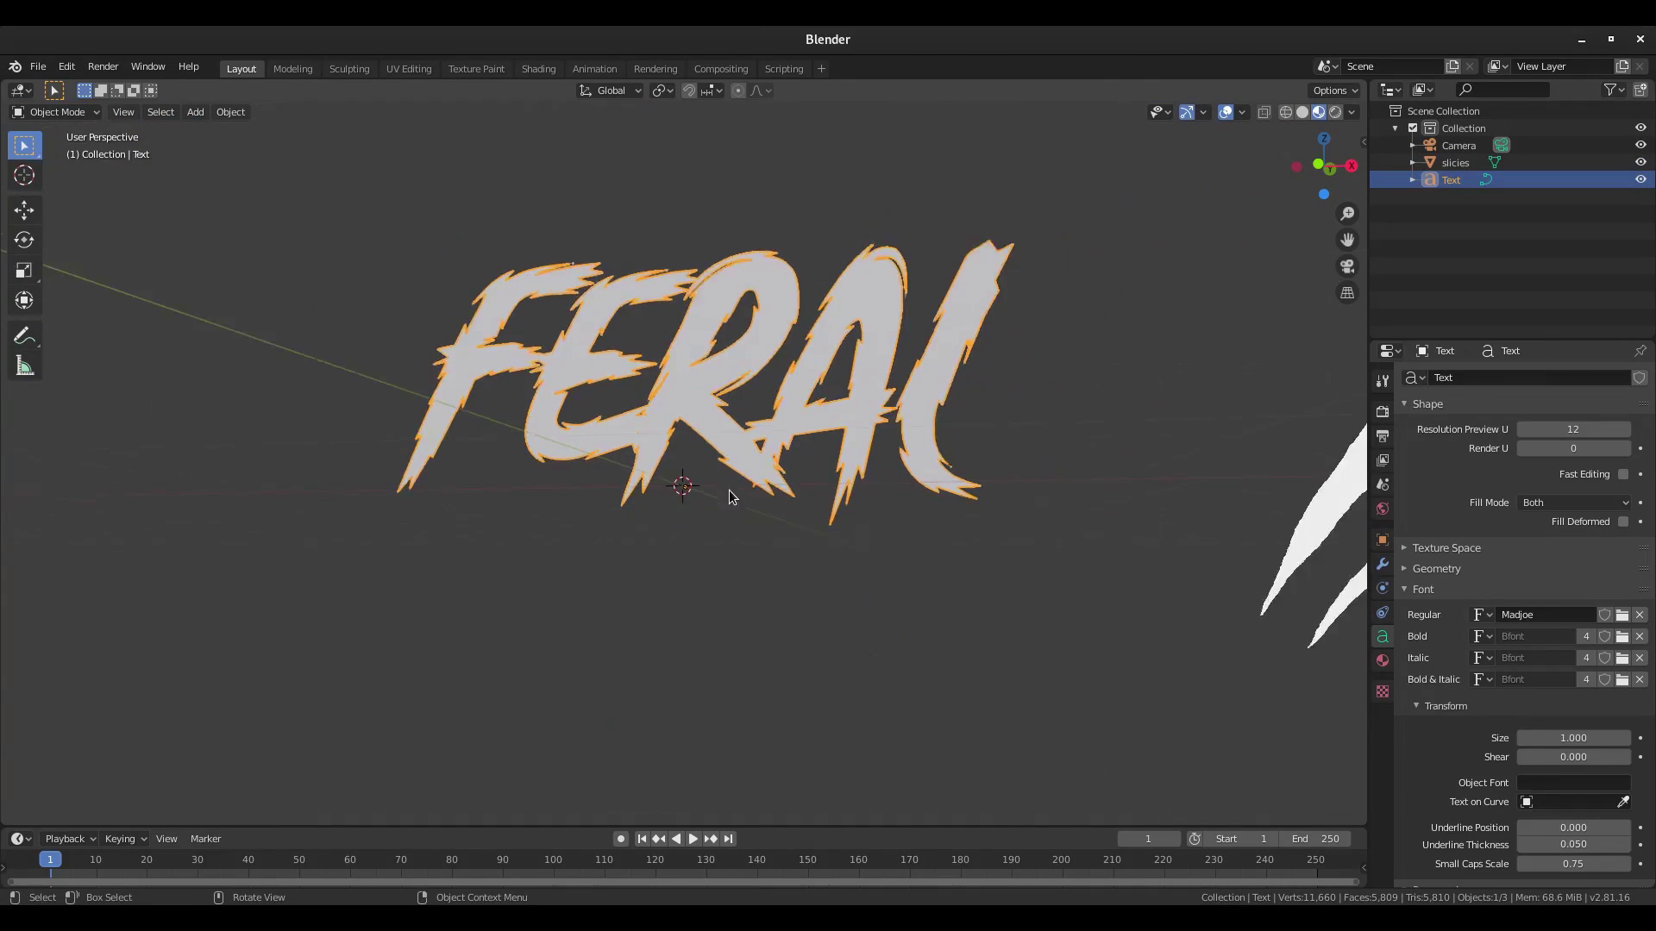
key("ctrl+z")
key("ctrl+z")
Select the FERAL text and lower its paragraph Y offset to -0.3 m.
left_click(887, 371)
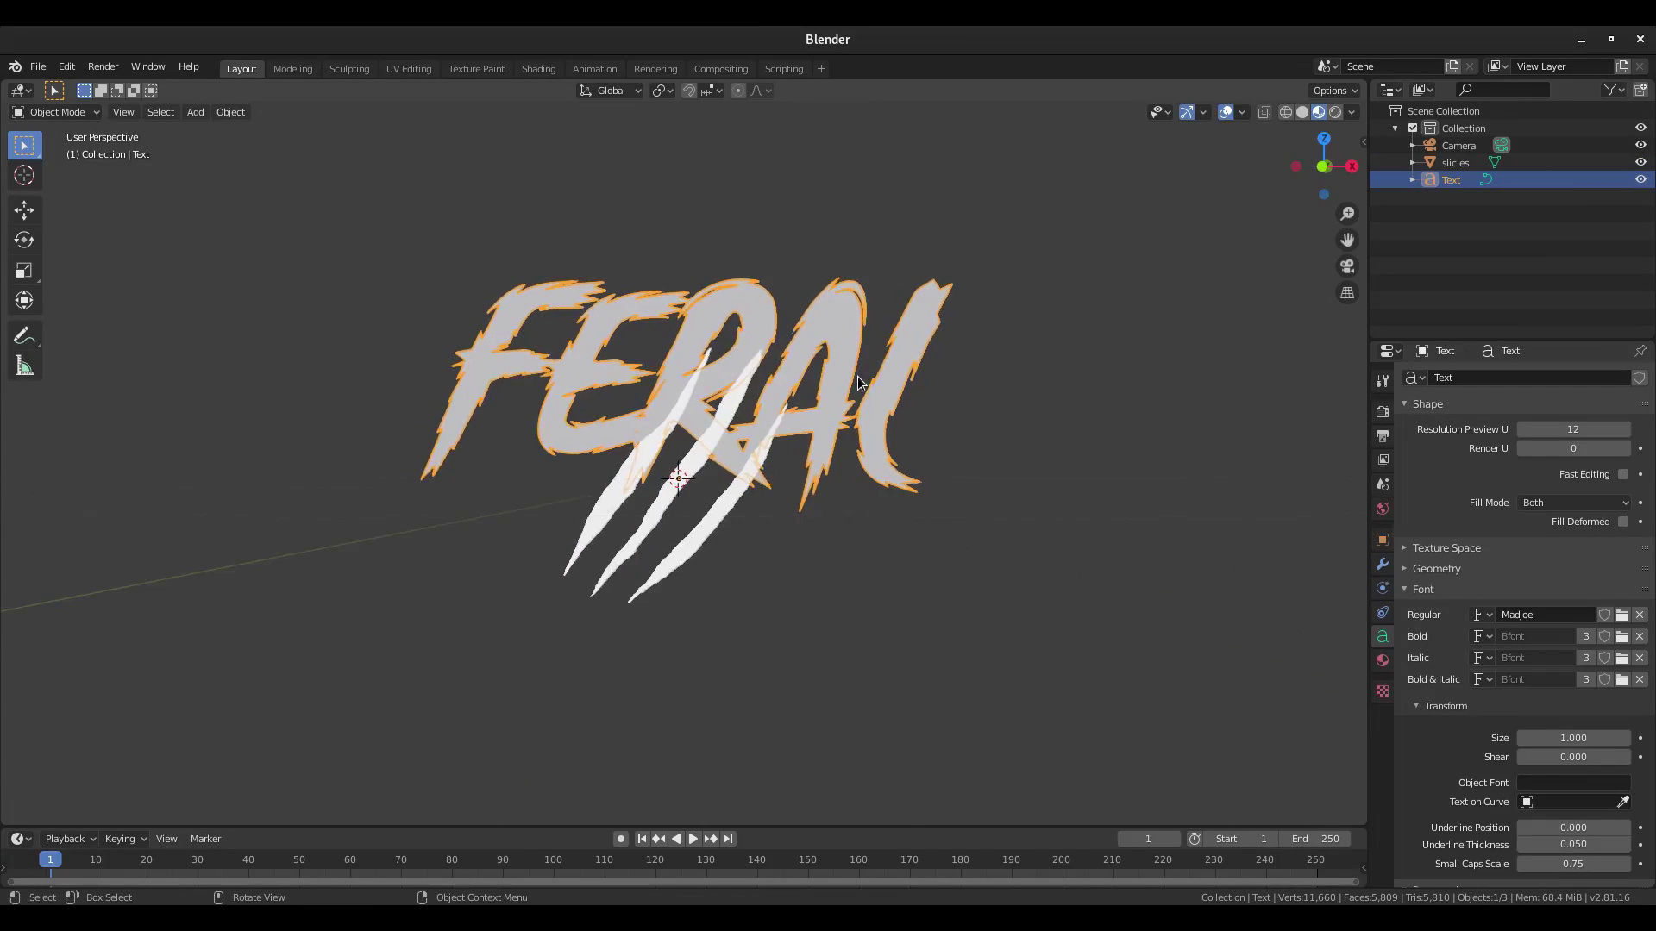
scroll(1485, 750, "down", 5)
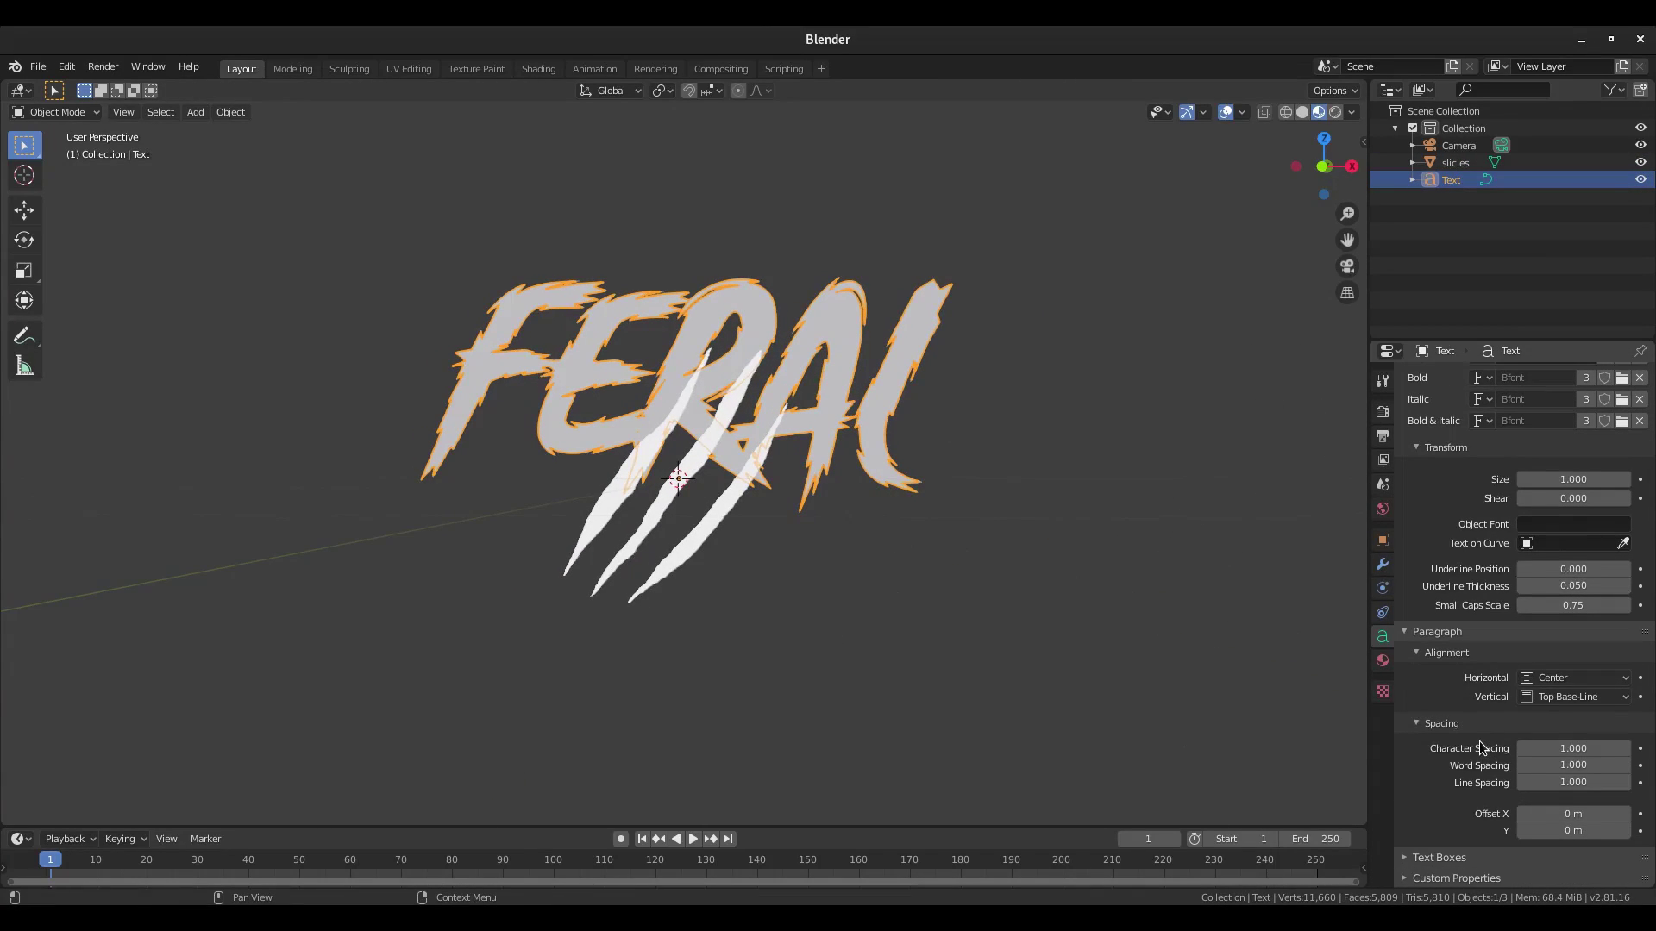
left_click(1522, 832)
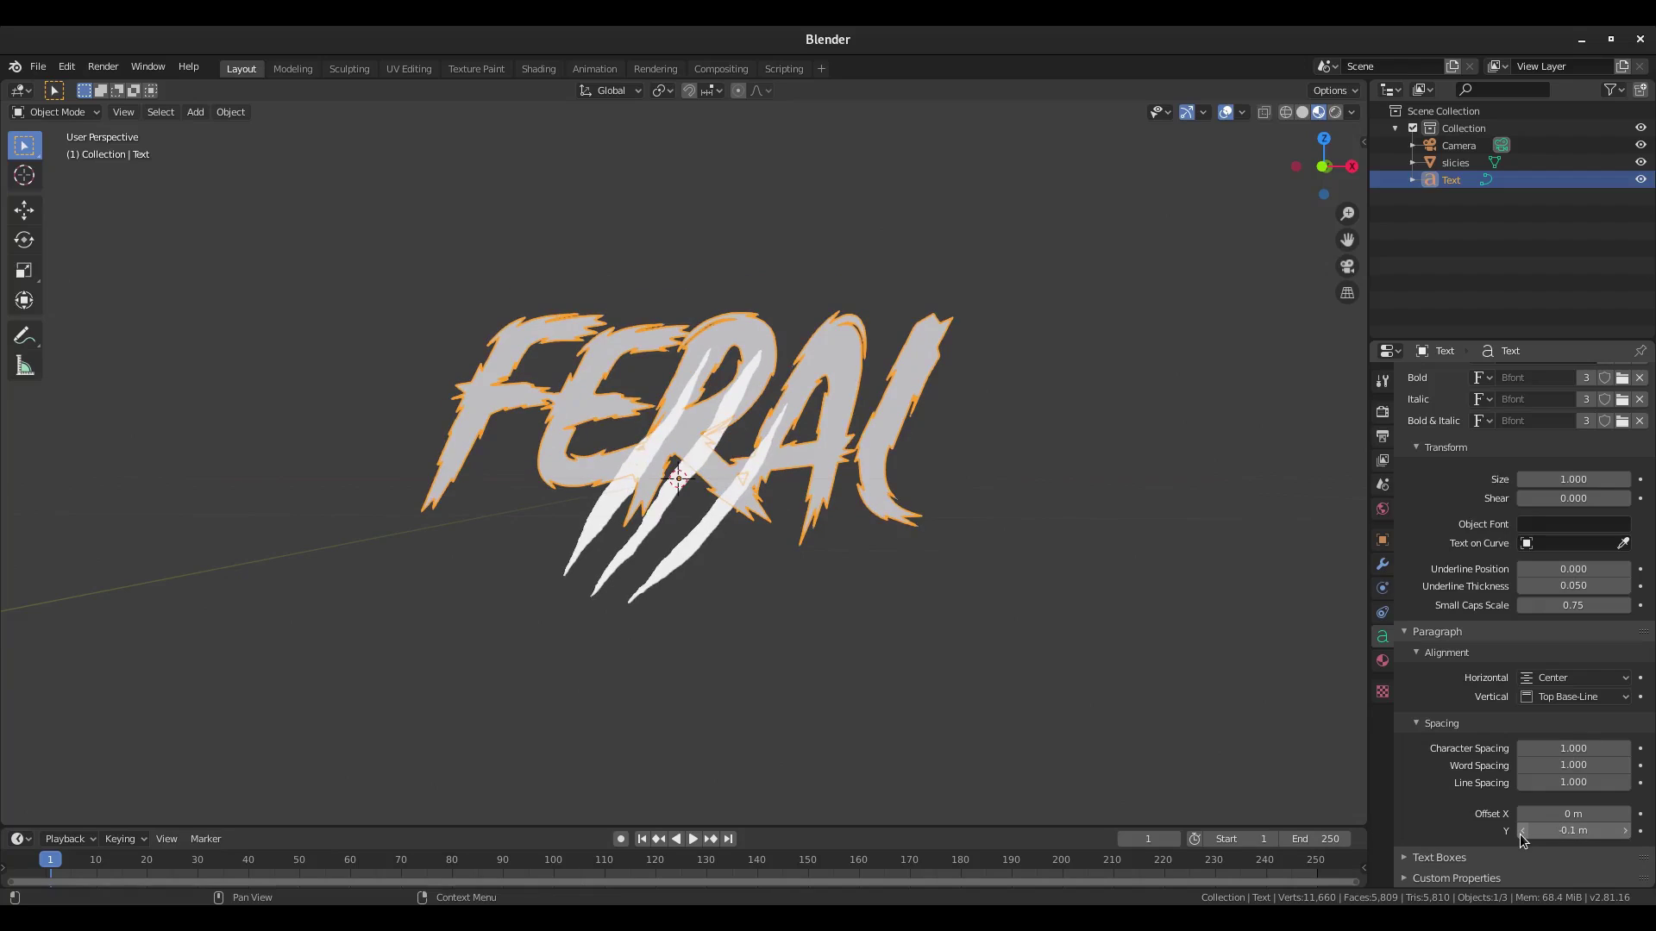
left_click(1522, 832)
left_click(1522, 832)
middle_click_drag(1190, 753, 811, 617)
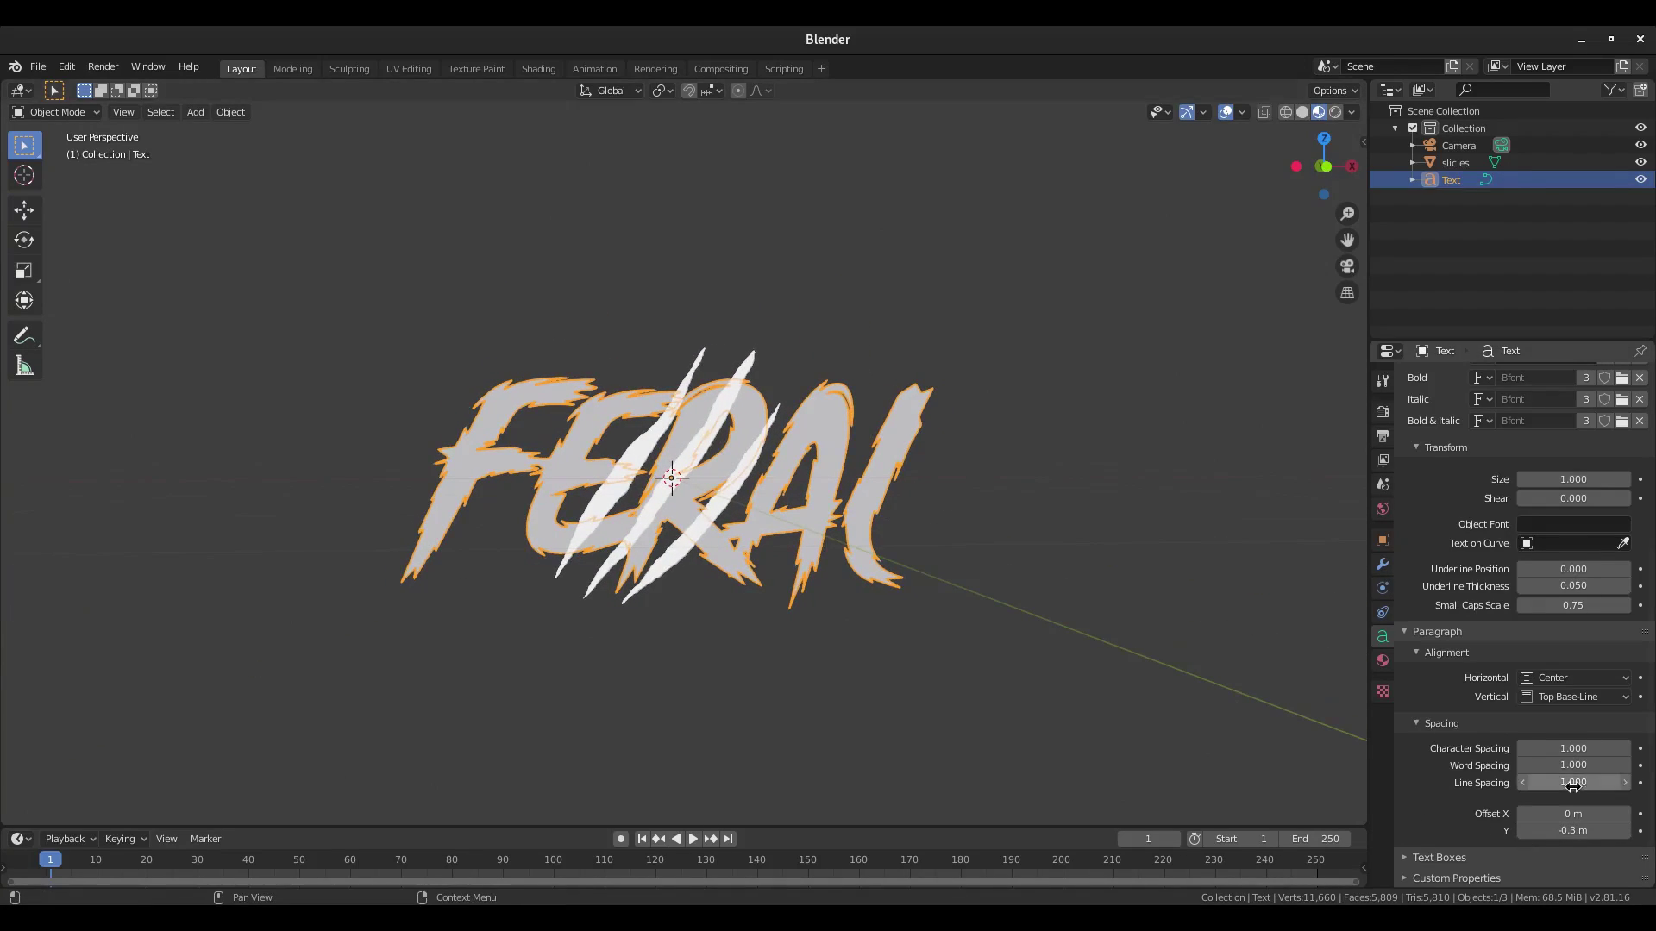
Fine-tune the FERAL text's Y offset to -0.25 m and finally to -0.27 m to centre it vertically.
left_click(1573, 830)
left_click(1544, 830)
key("BackSpace")
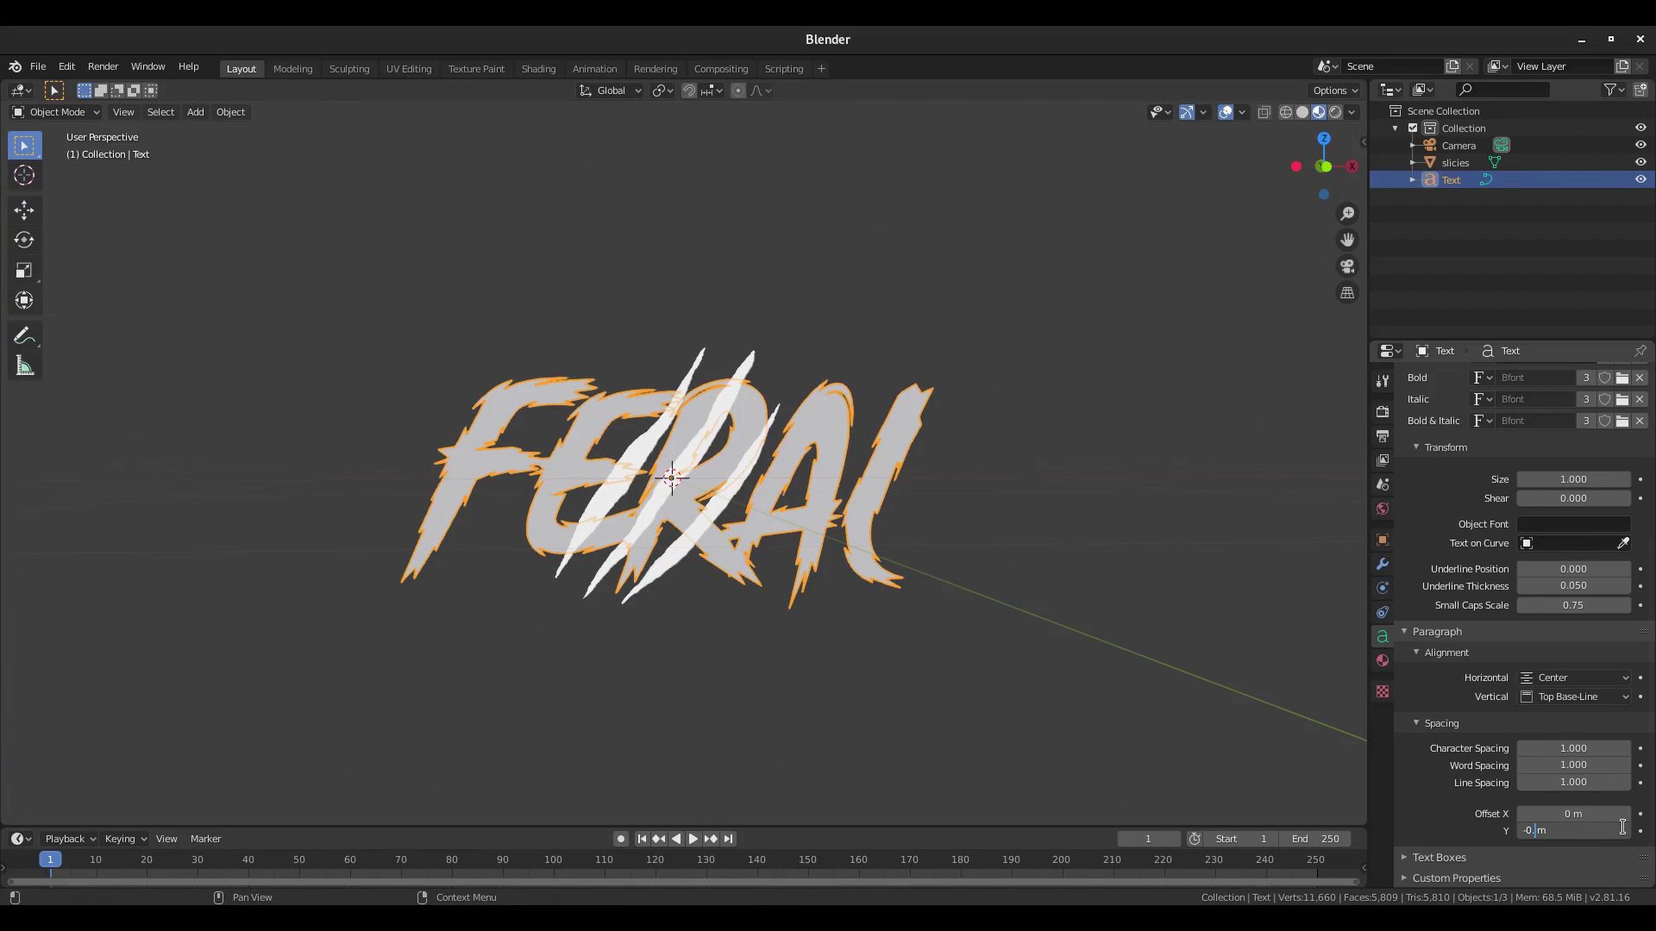
type("25")
key("Return")
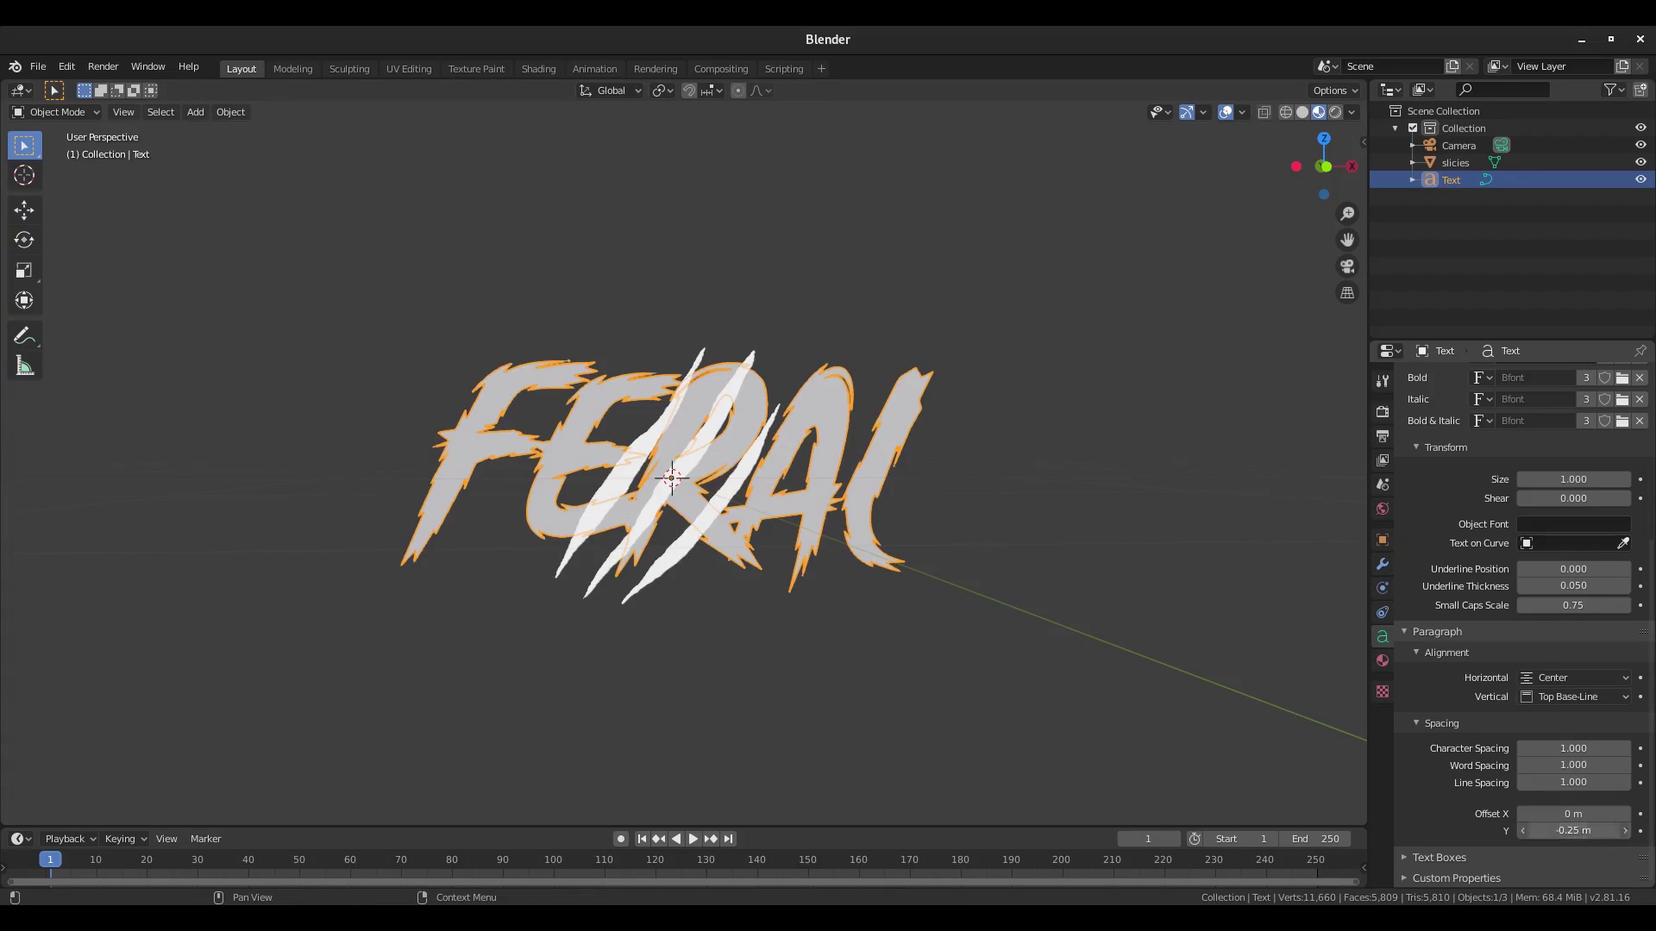
left_click(1544, 830)
key("BackSpace")
type("7")
key("Return")
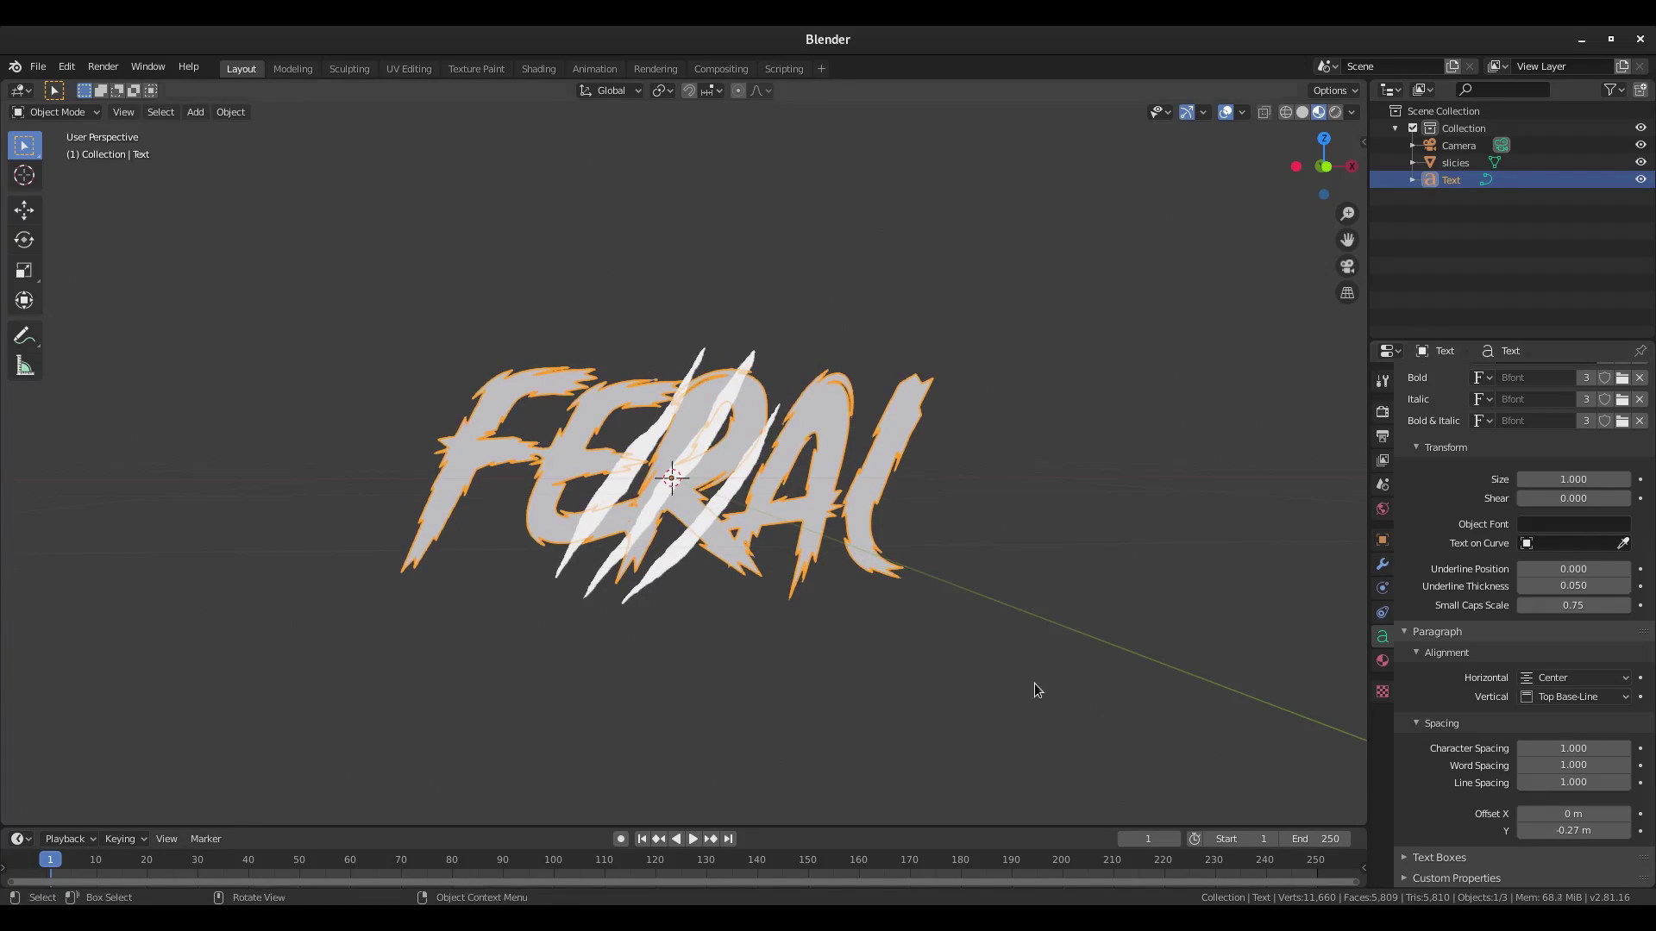
Look through the camera and scale the slicies plane up to about 1.6 times so the scratches extend beyond the text.
key("KP_0")
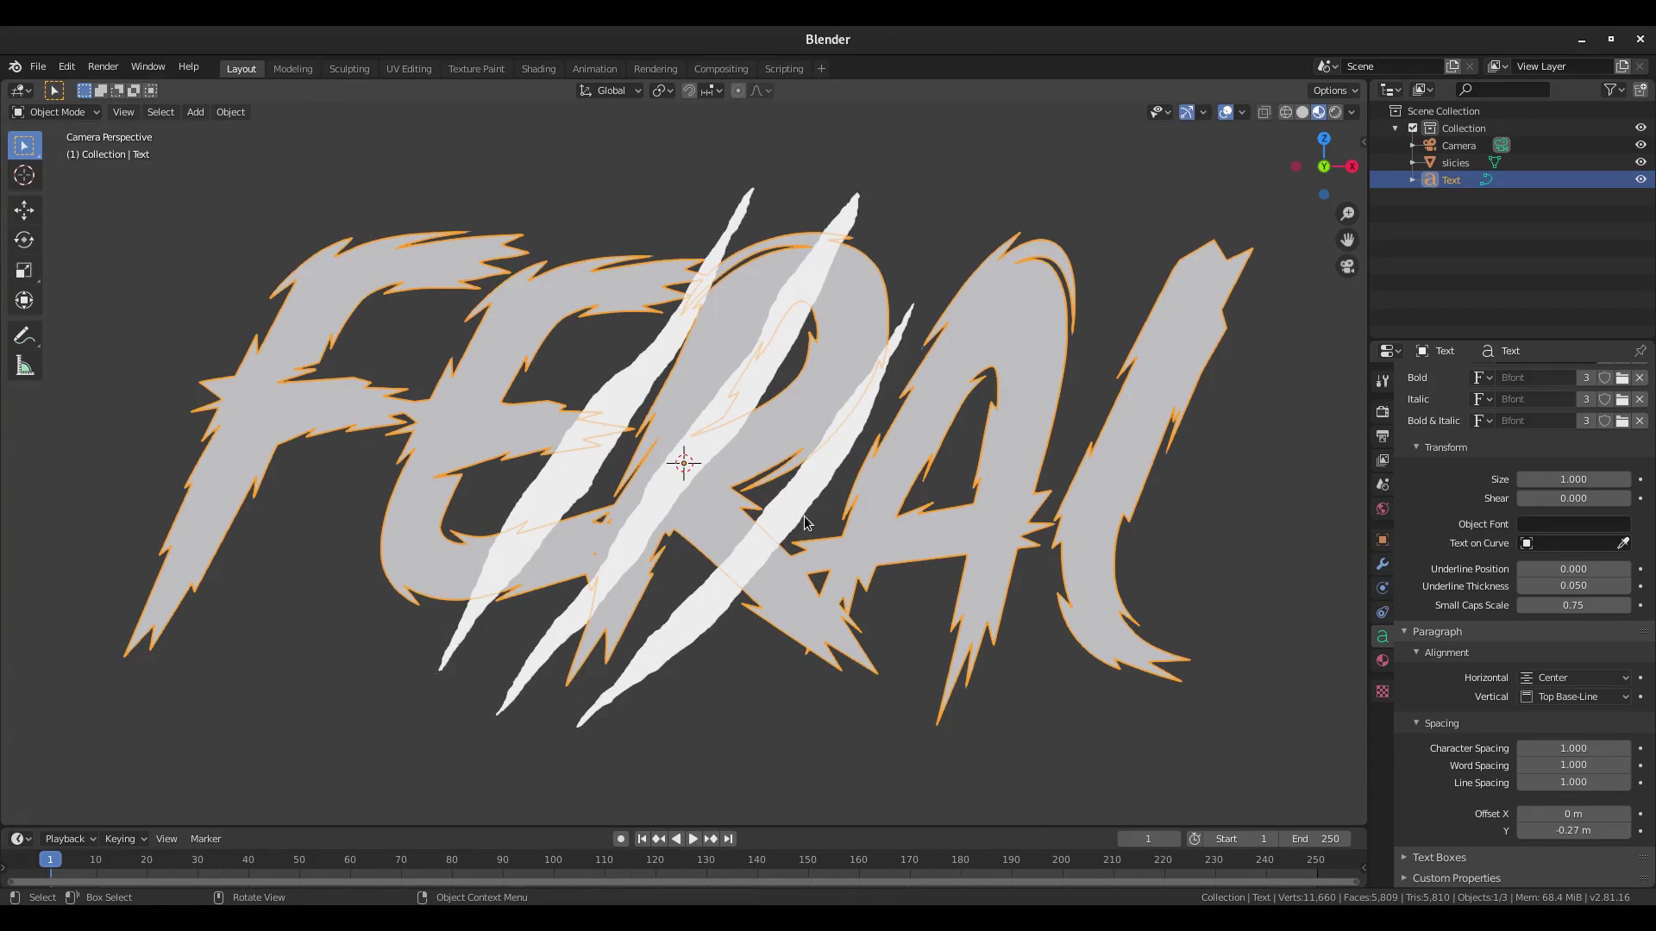
left_click(783, 542)
key("s")
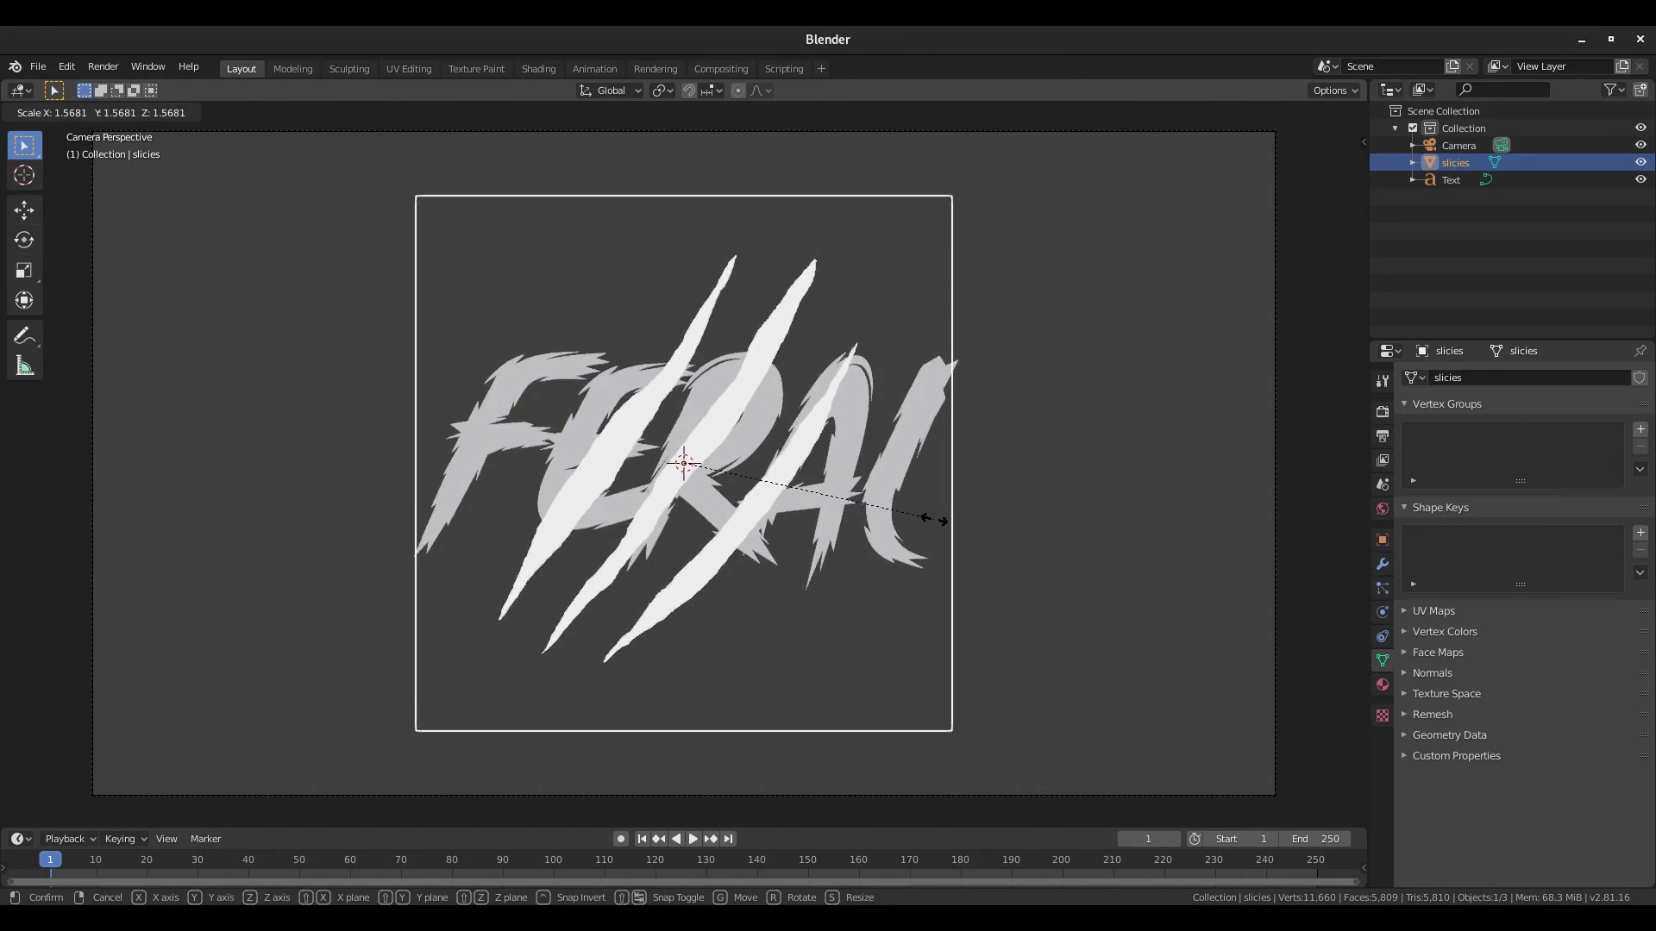
left_click(949, 526)
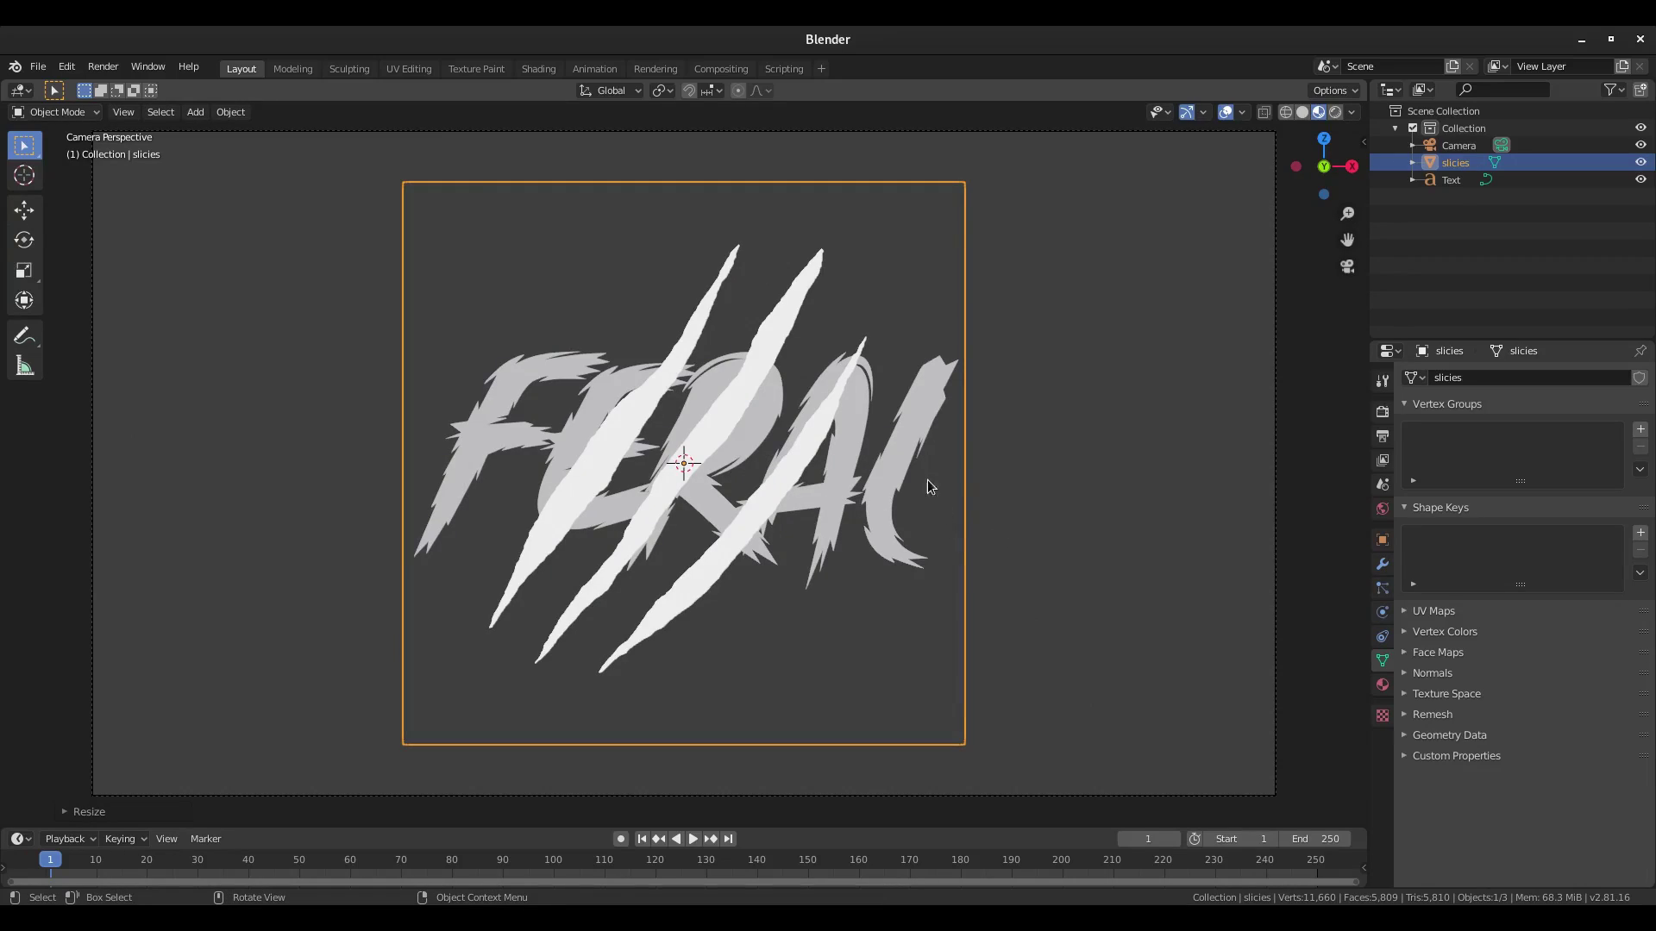
left_click(1019, 530)
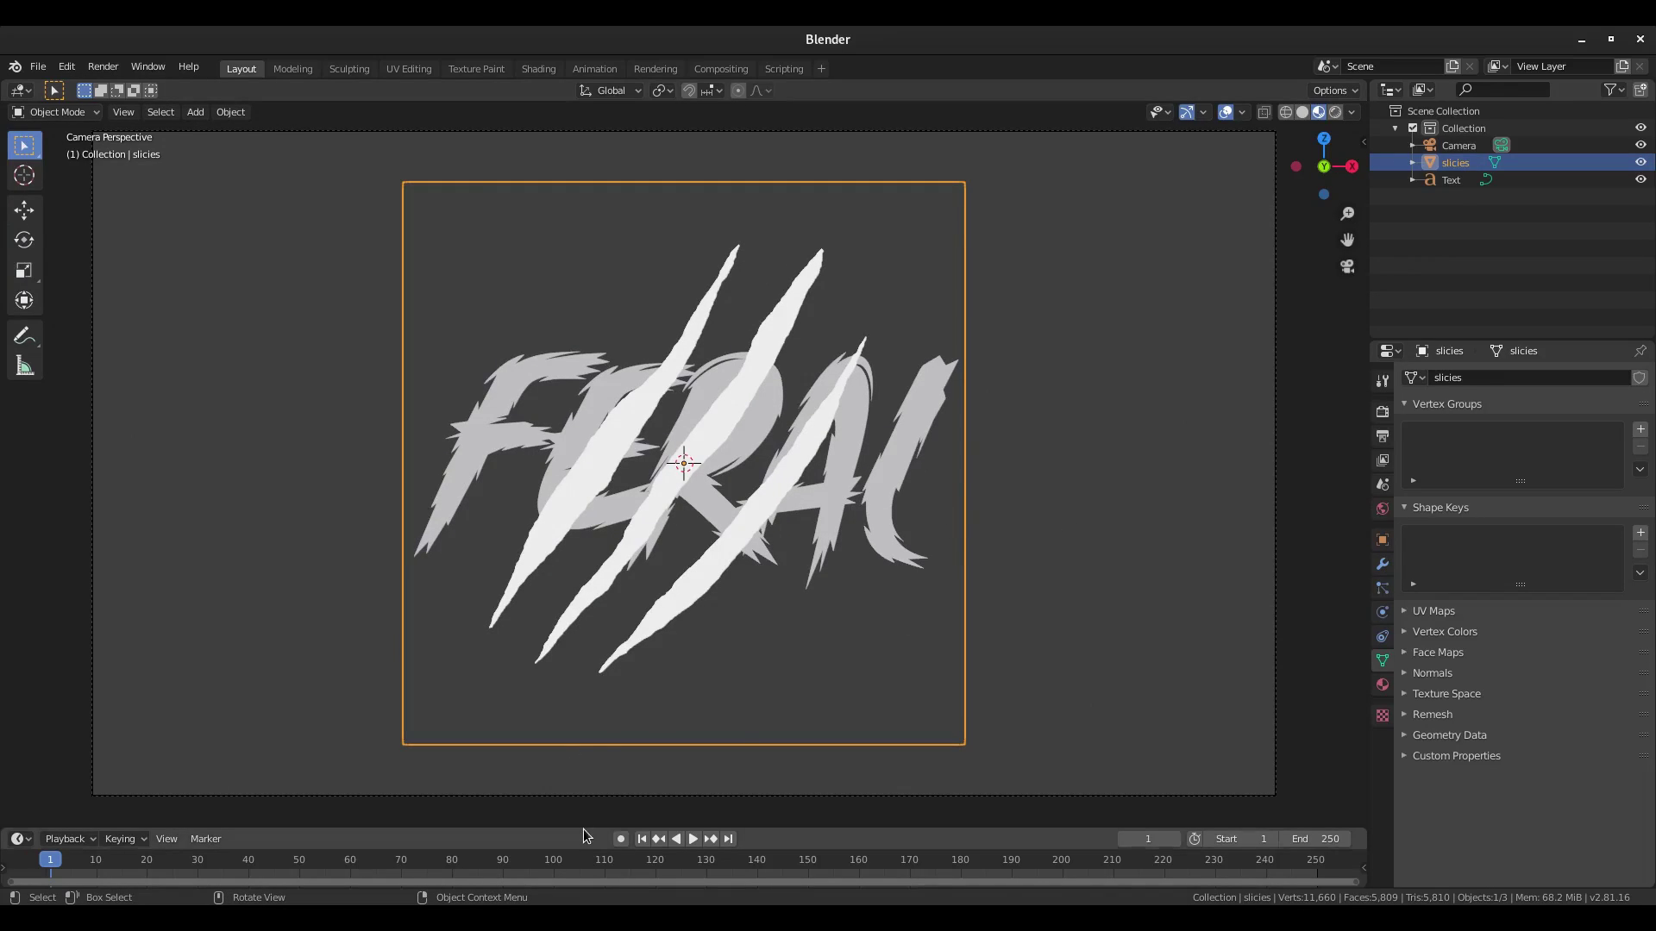
Enlarge the timeline area and set the scene's frame rate to 60 fps.
left_click_drag(580, 821, 584, 783)
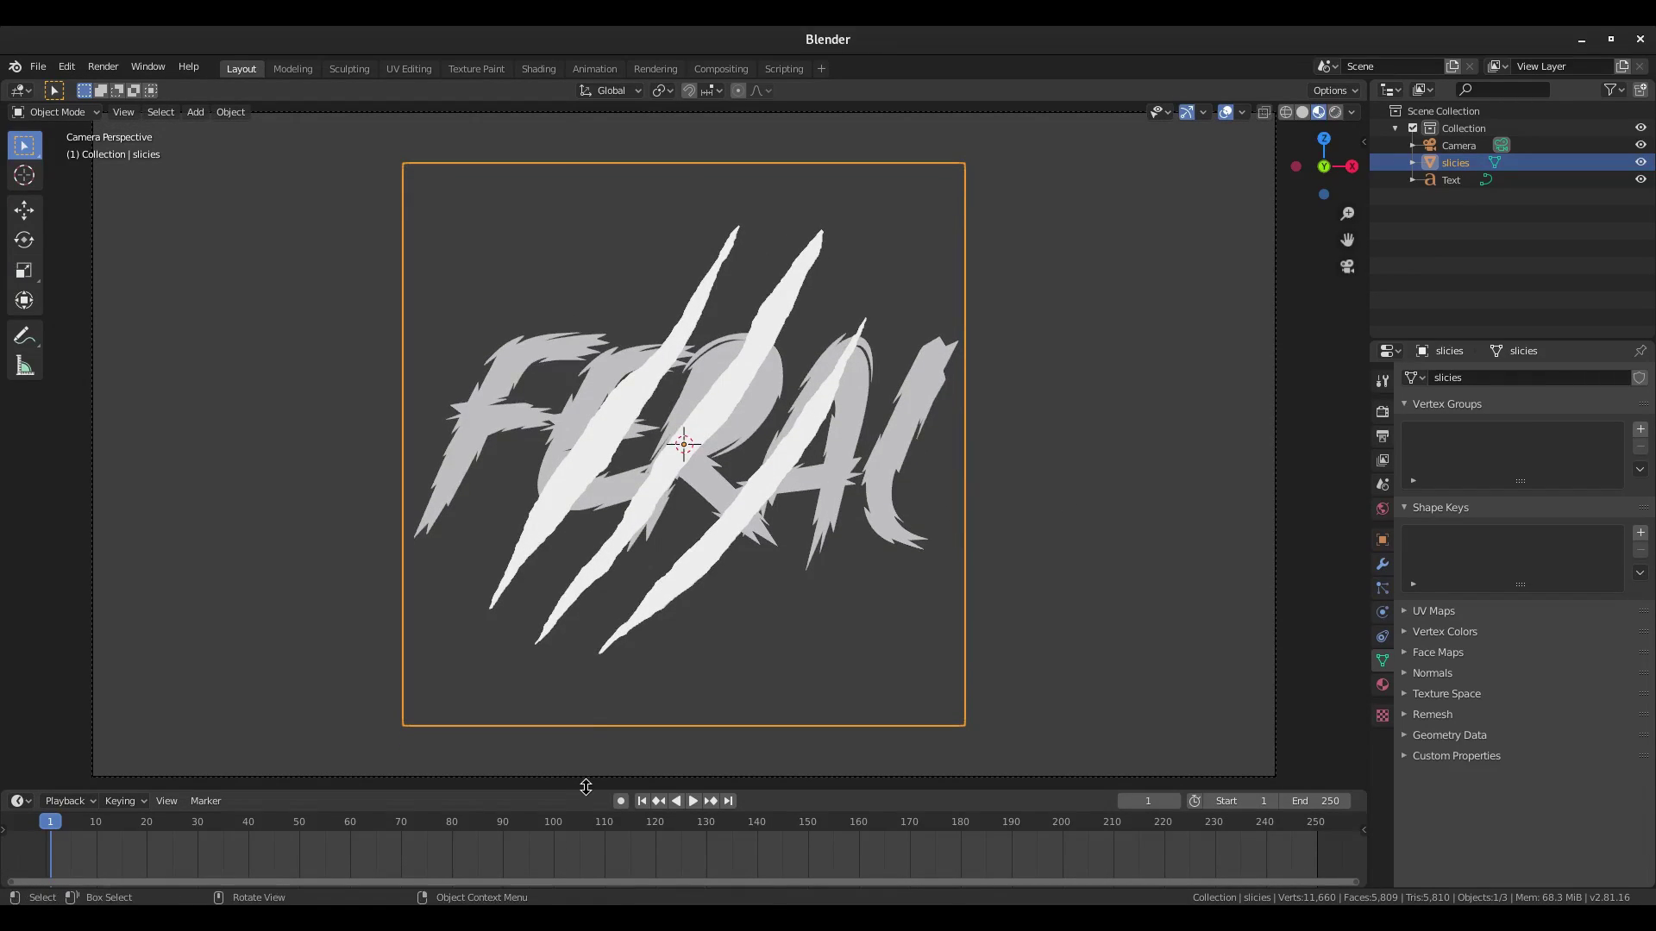
left_click(1384, 437)
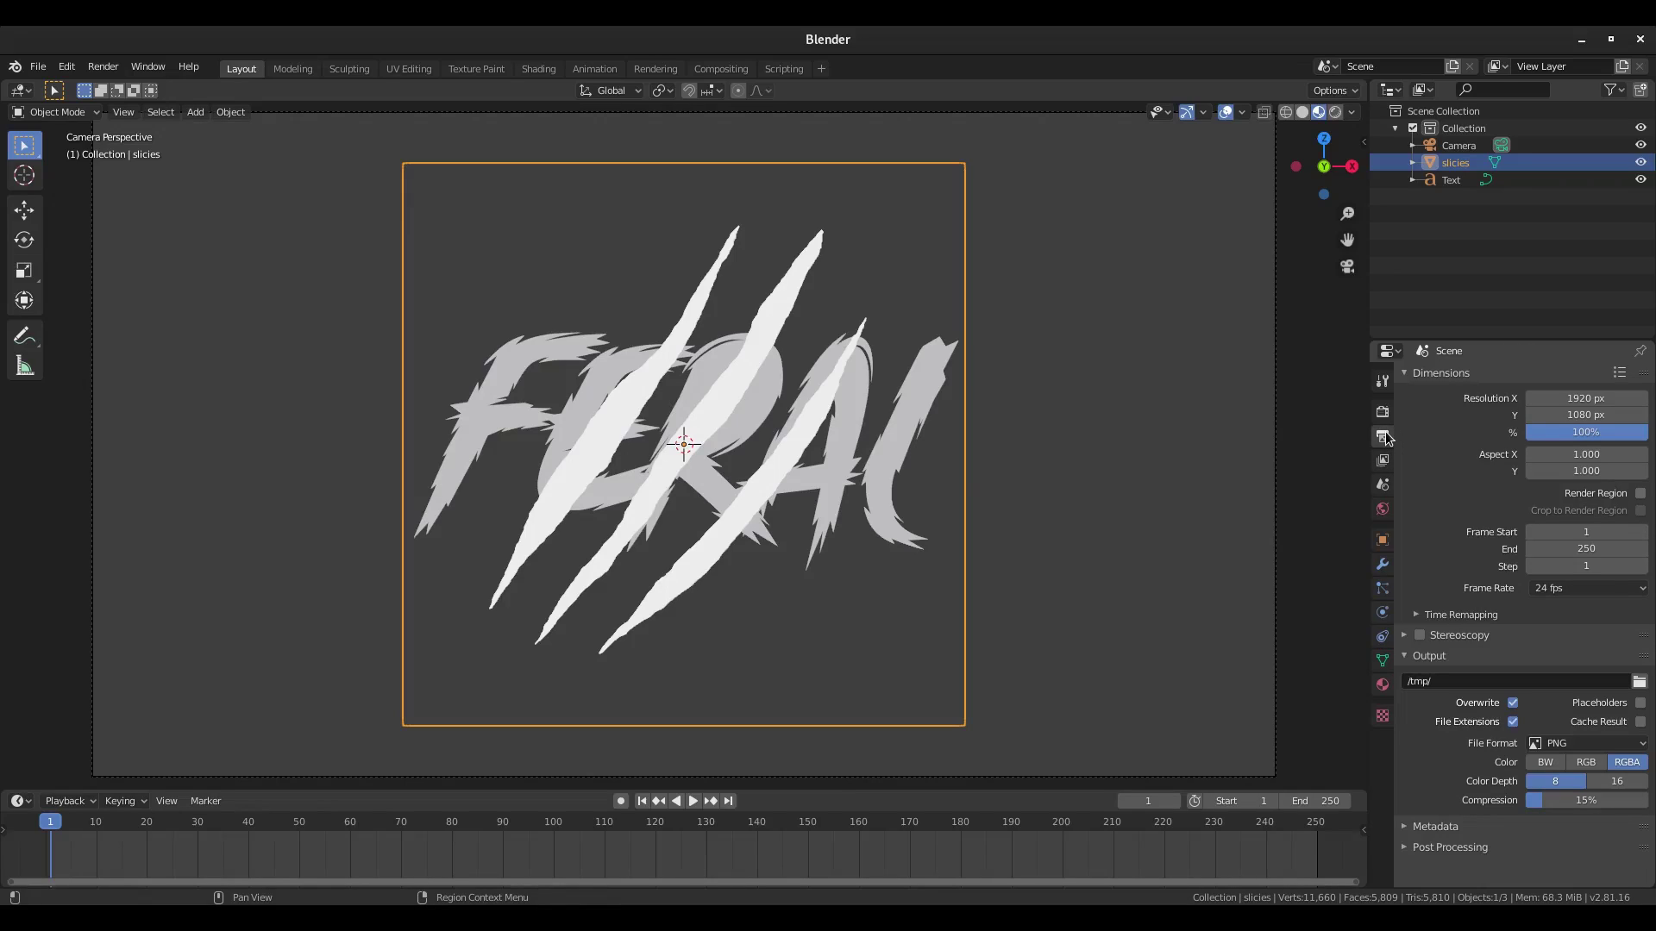
left_click(1587, 589)
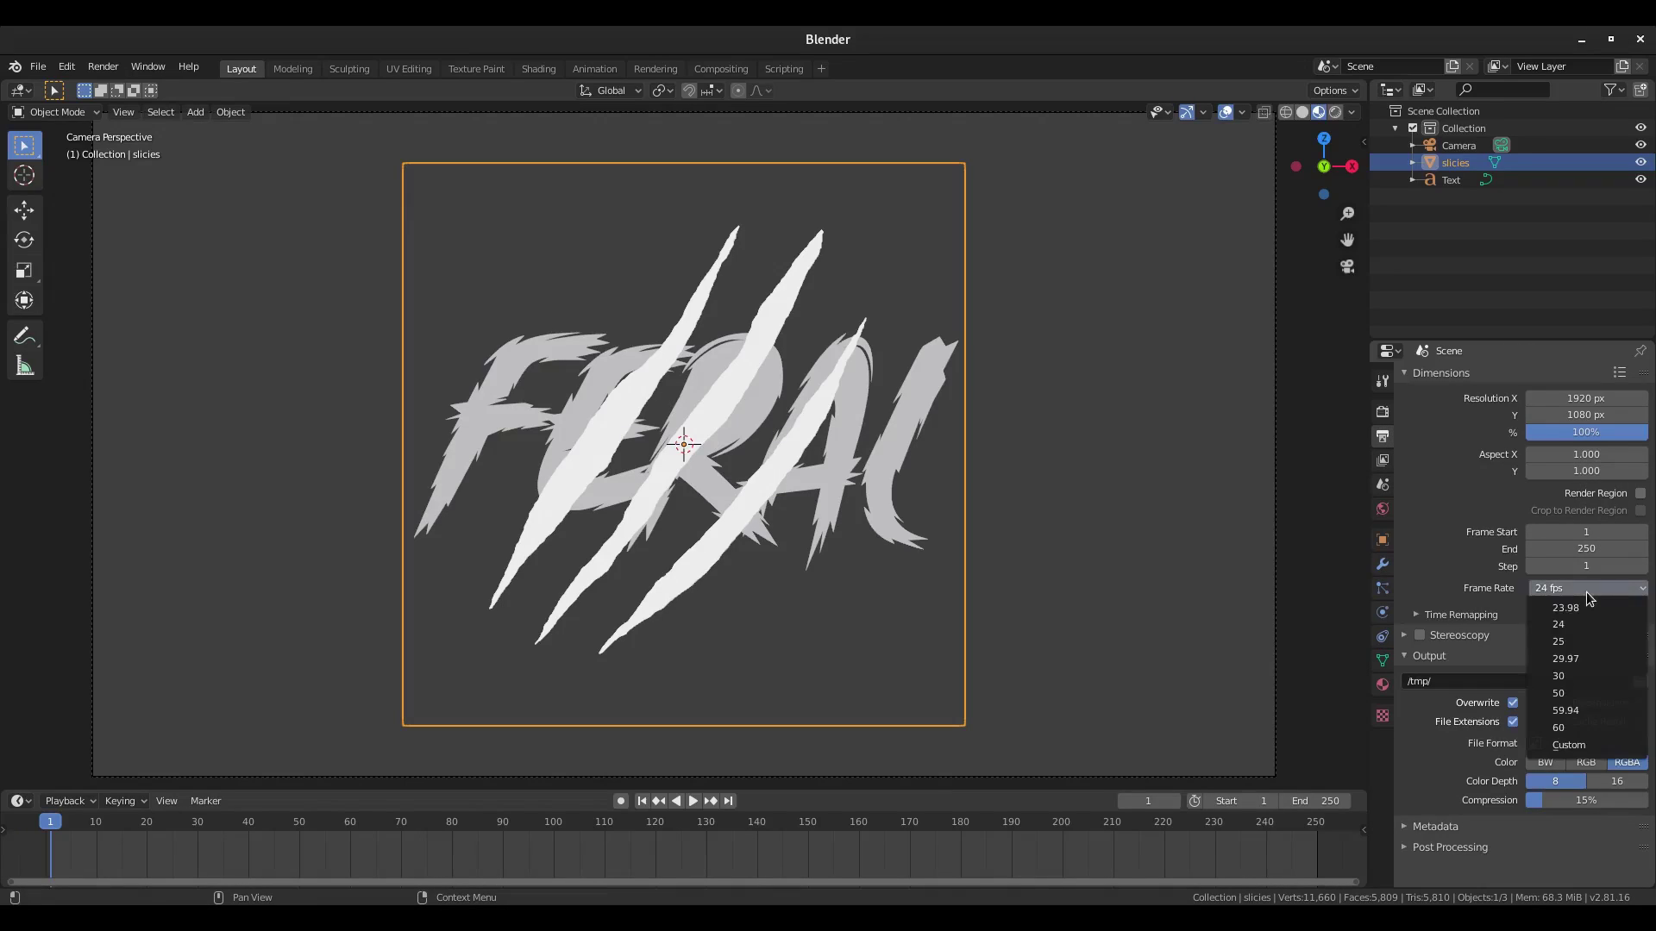
left_click(1589, 728)
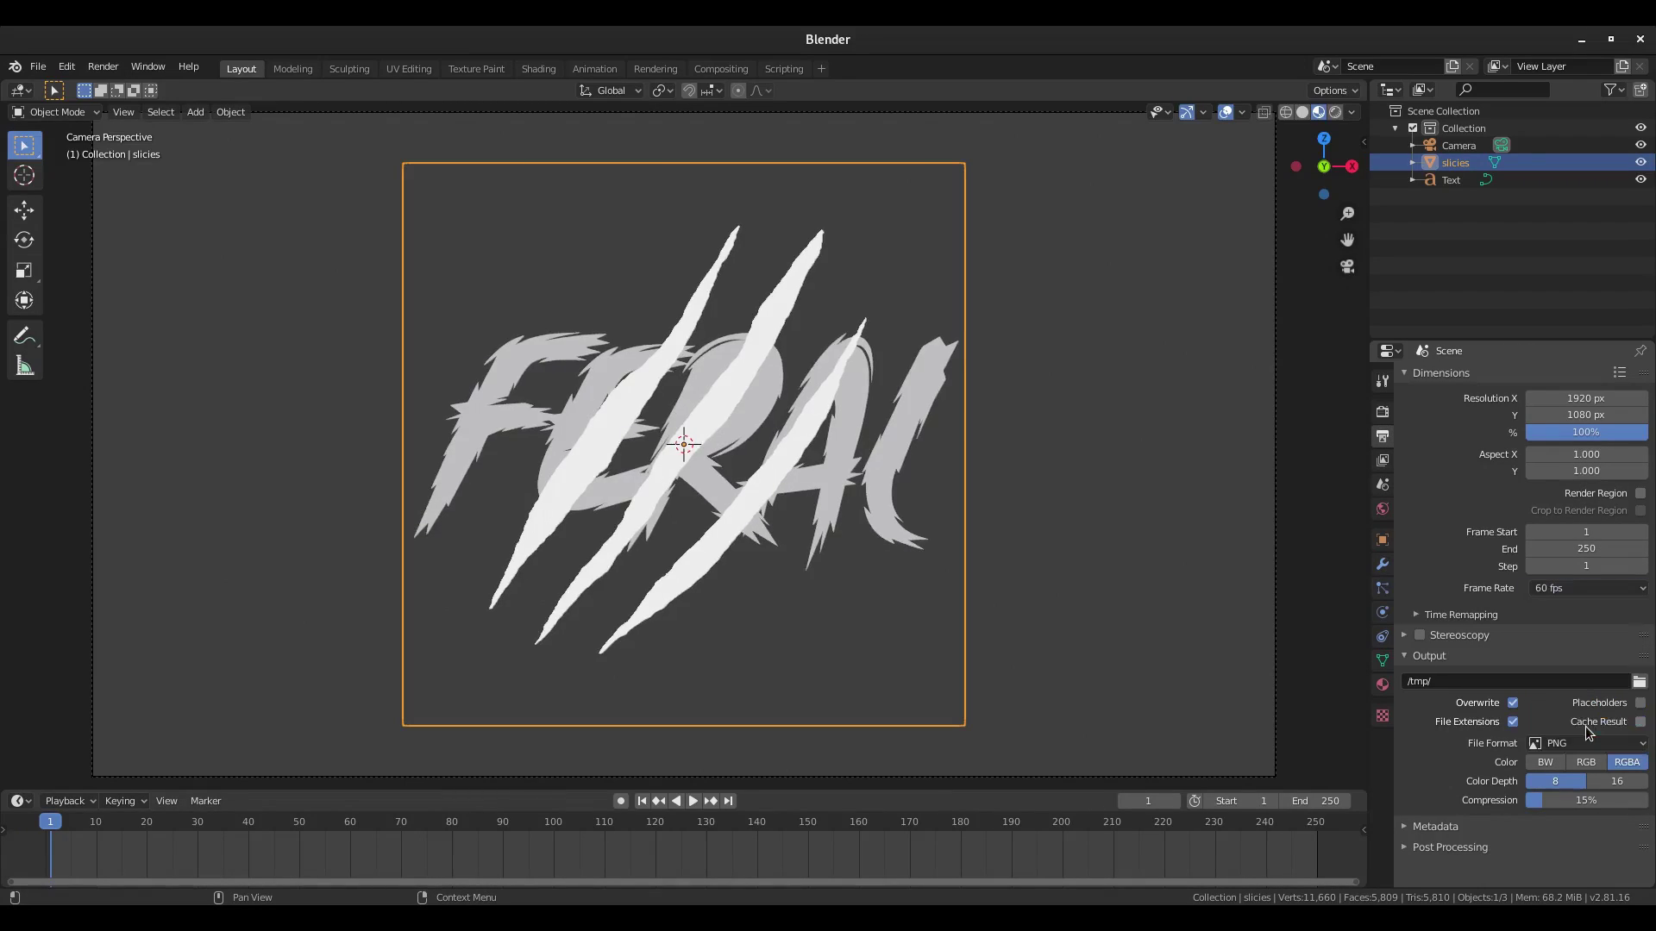
Assign the existing material named Material to the FERAL text and set its base colour to a saturated red.
left_click(1383, 685)
left_click(924, 368)
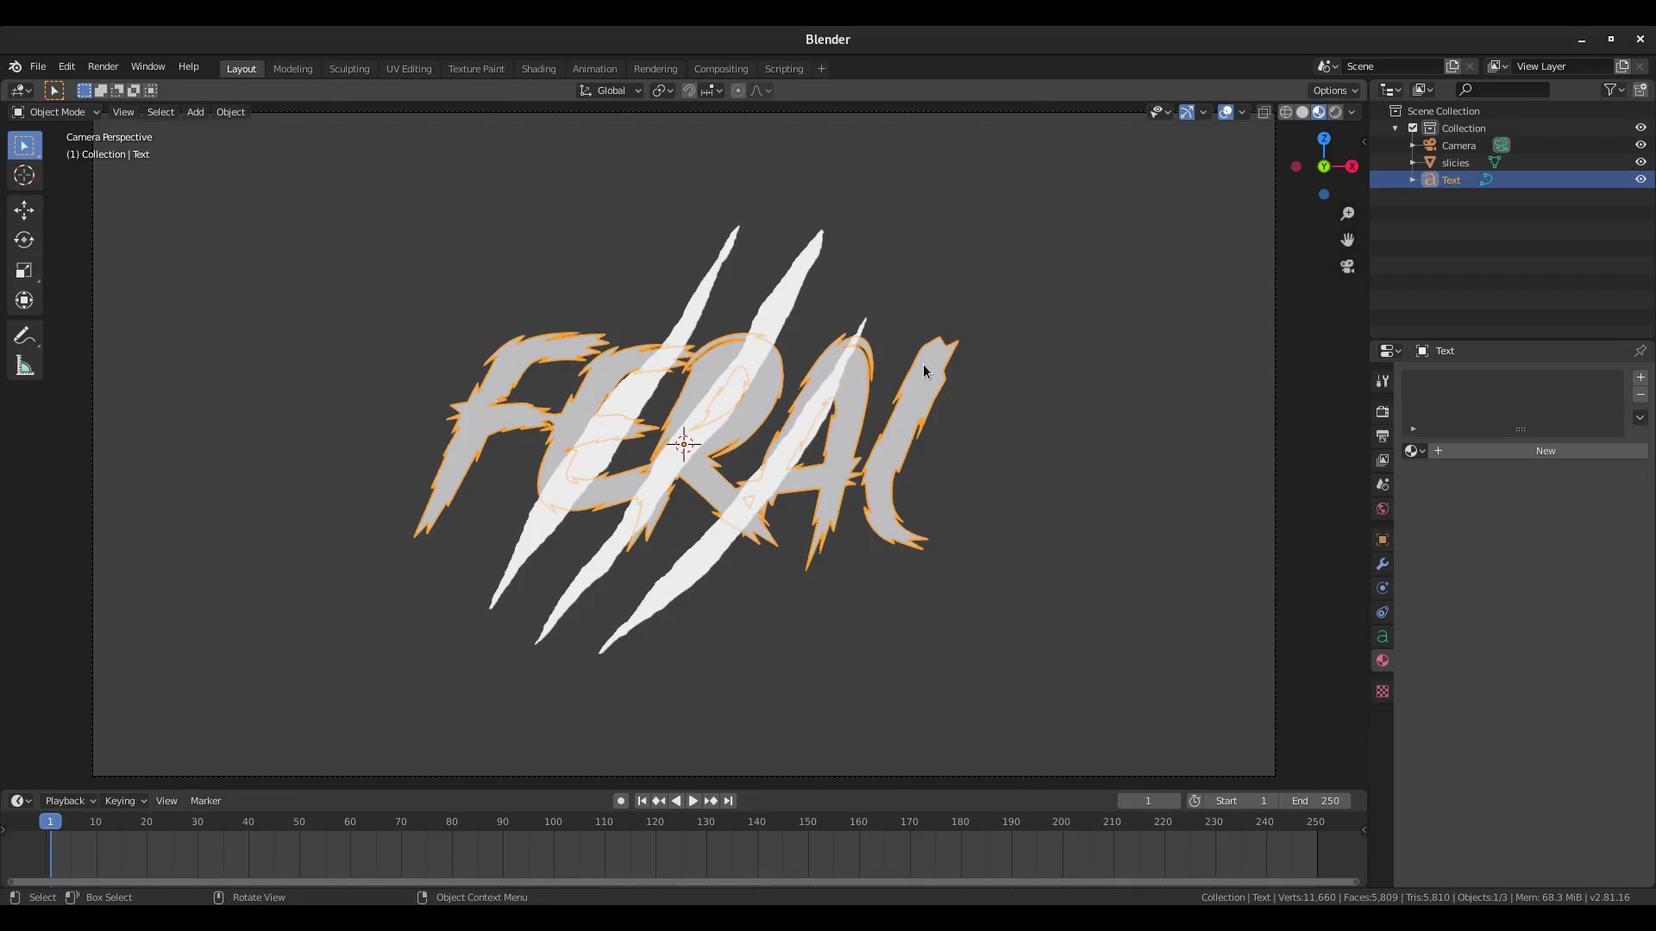
left_click(1412, 450)
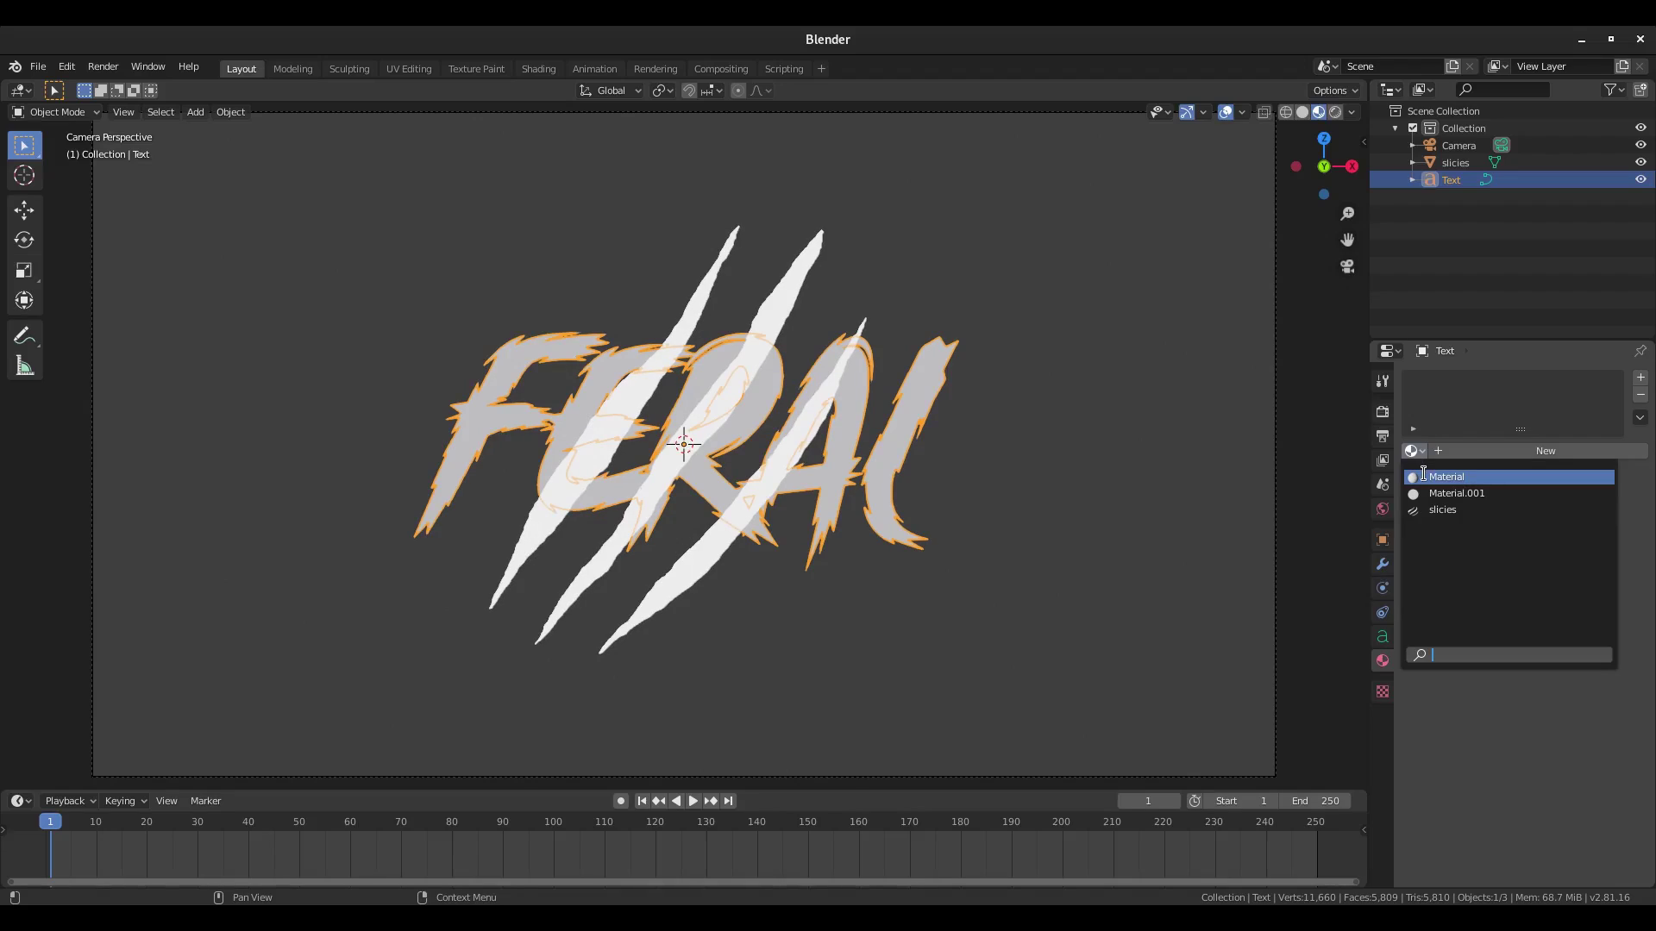
left_click(1435, 479)
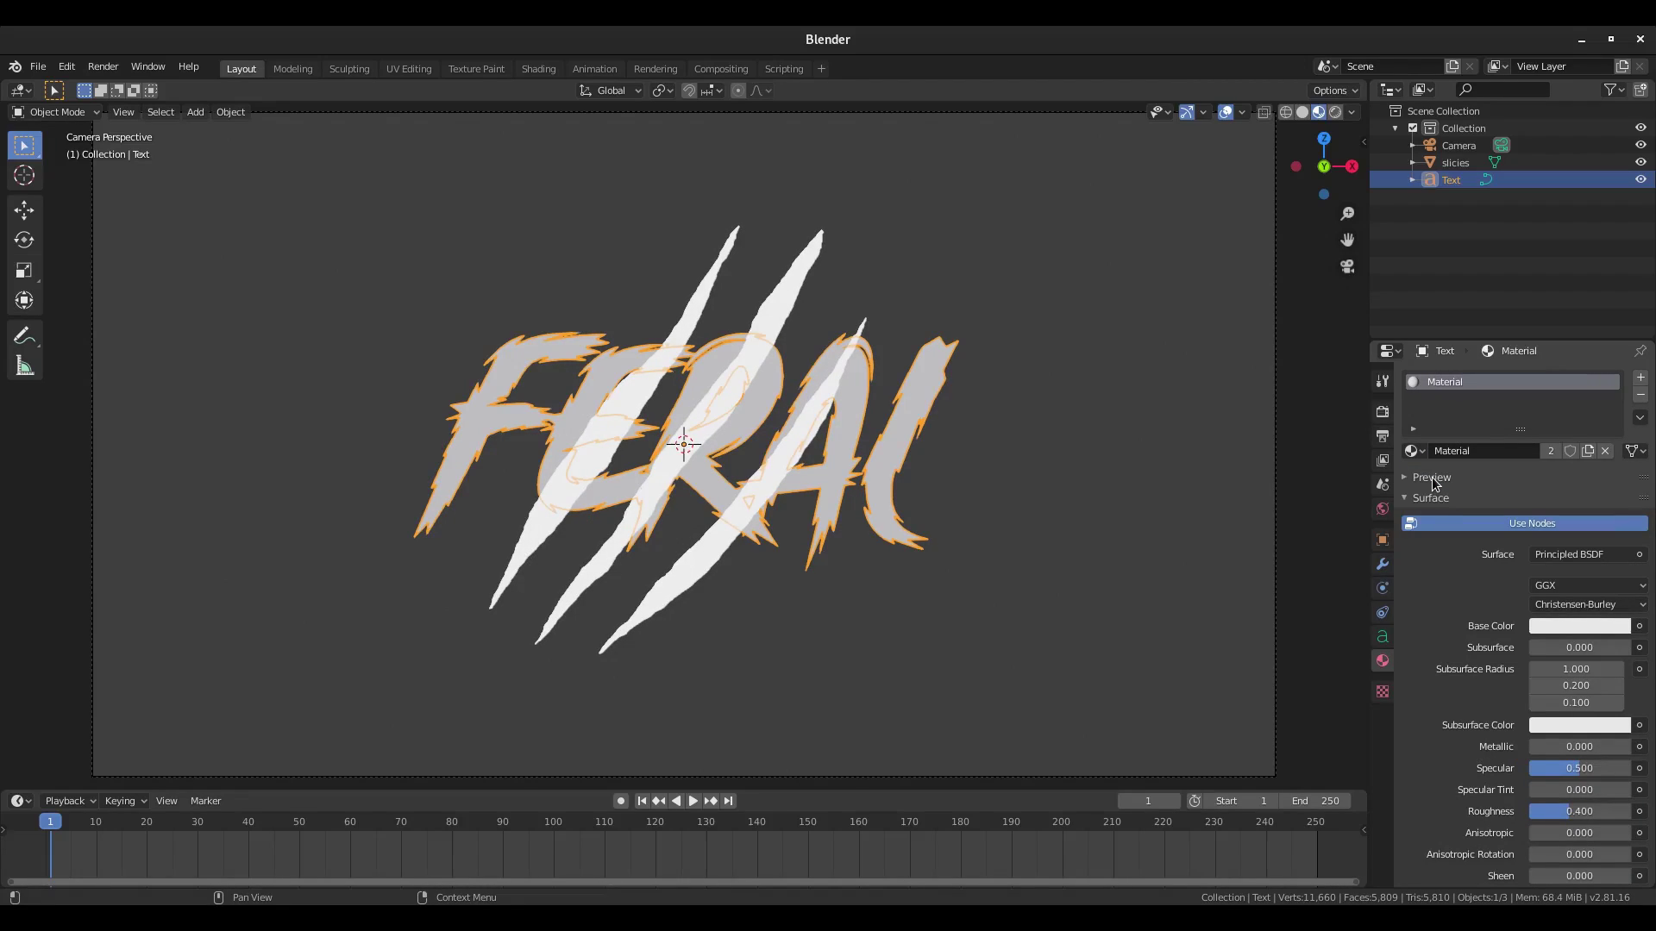
left_click(1580, 626)
left_click_drag(1596, 478, 1527, 504)
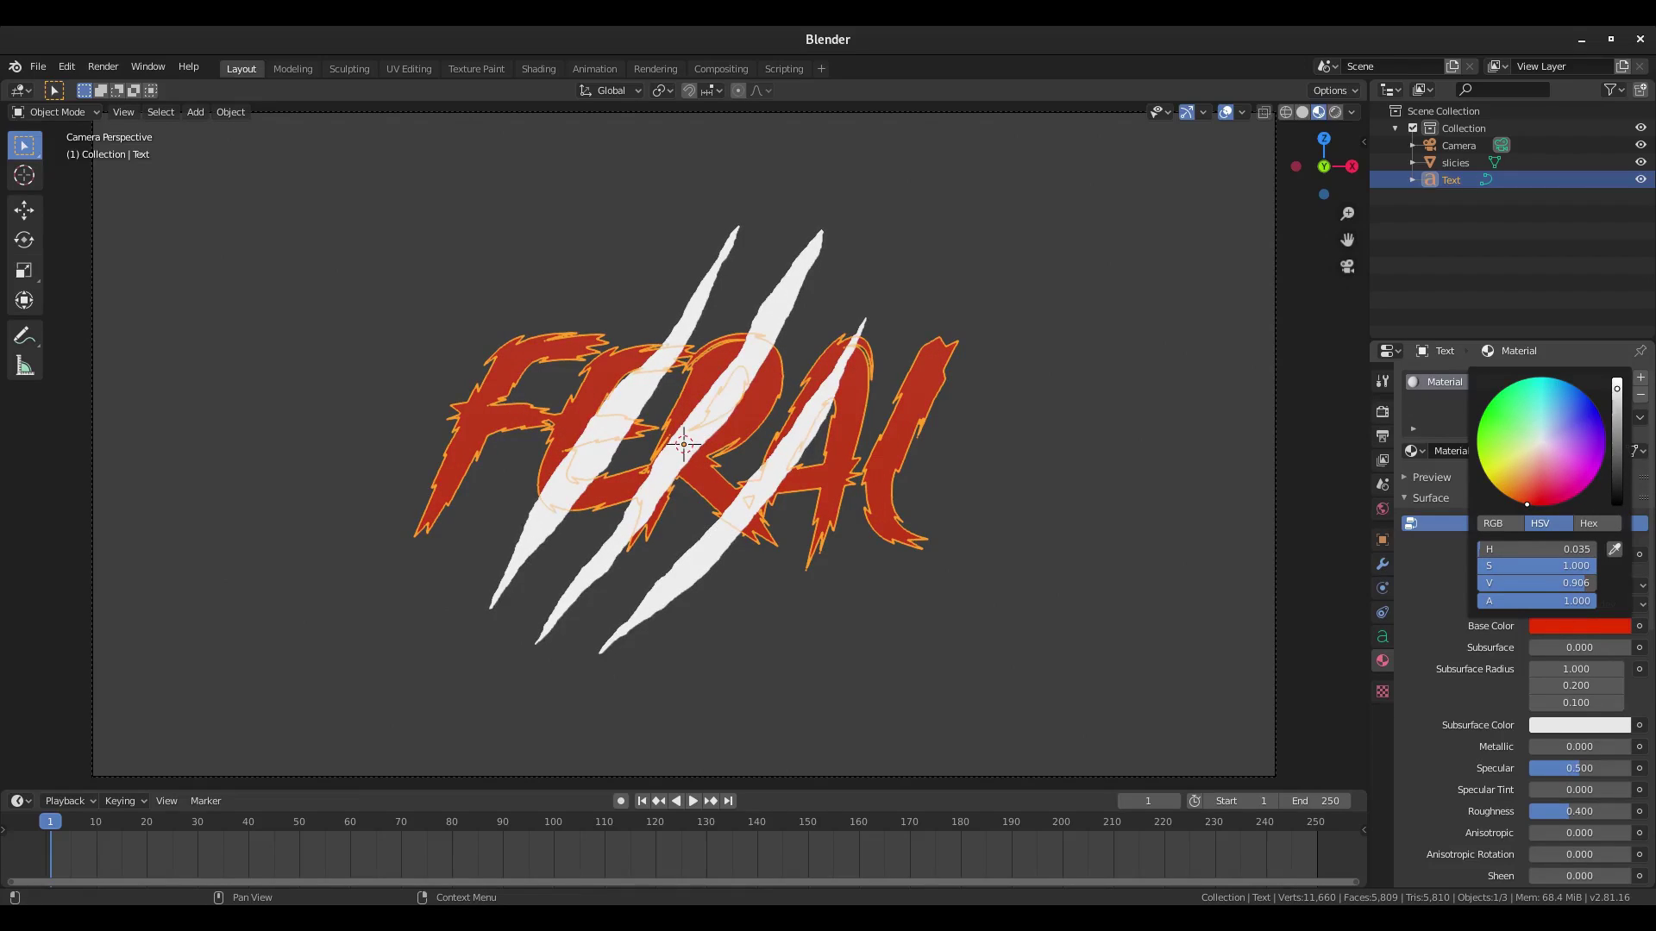
Change the FERAL text material's surface shader to Emission and give it a fully saturated red colour.
left_click(1569, 556)
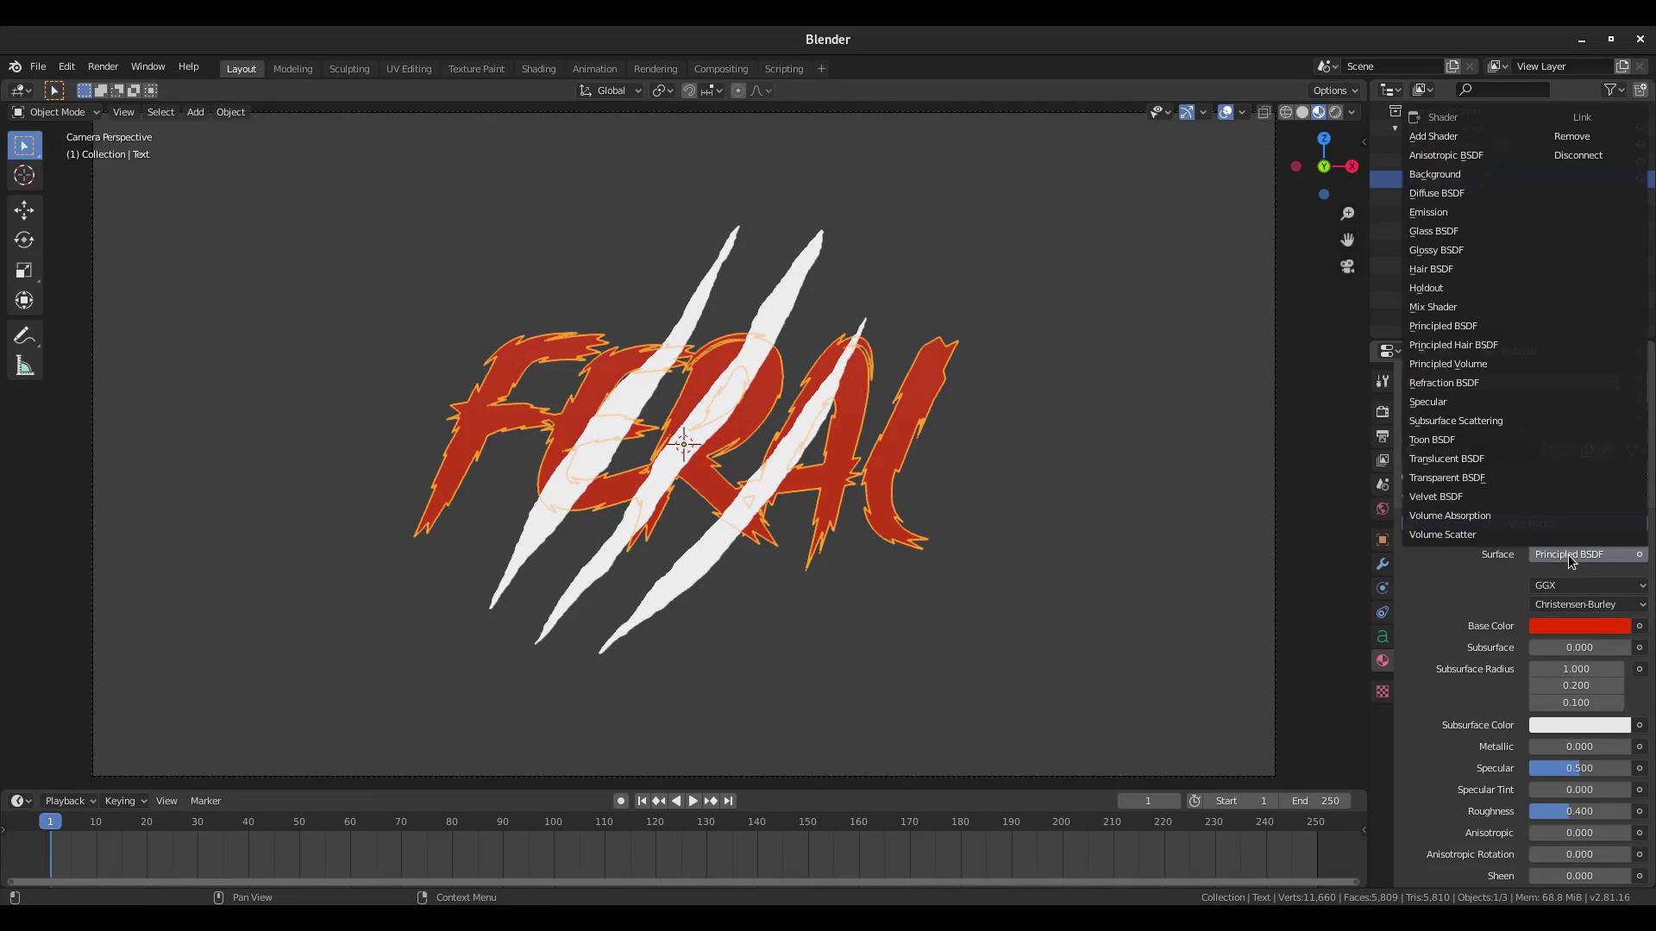
left_click(1461, 212)
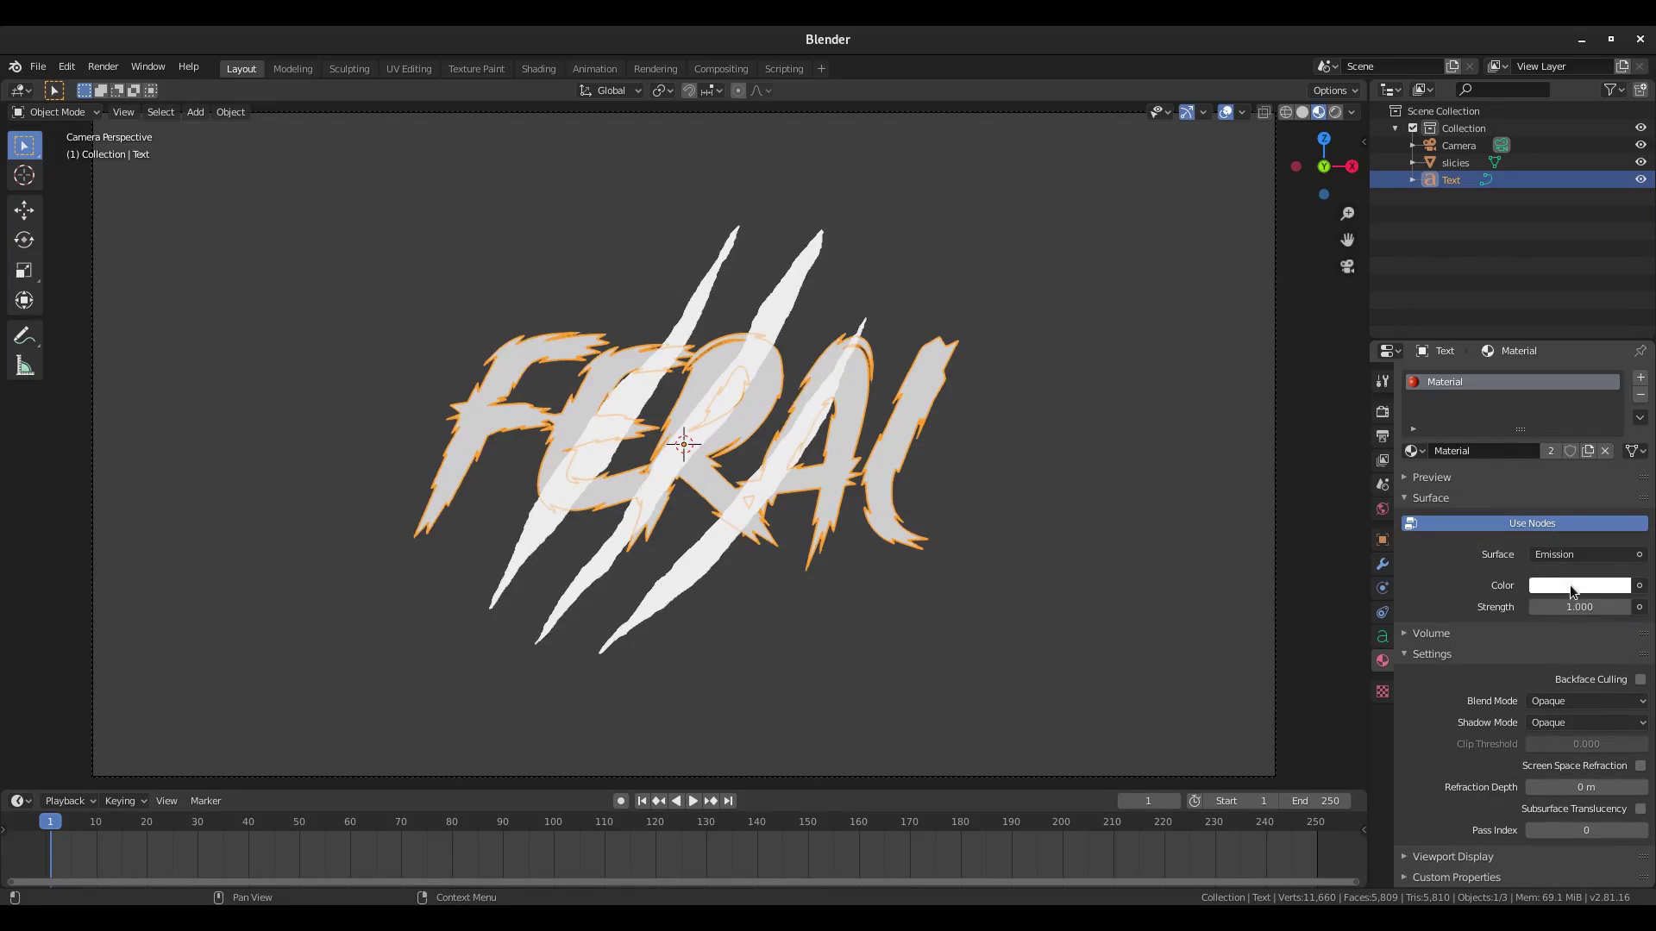
left_click(1574, 585)
mouse_move(1531, 450)
left_mouse_down()
mouse_move(1551, 462)
mouse_move(1533, 465)
left_mouse_up()
Refine the FERAL text's emission colour to a slightly less saturated crimson, undoing the last fully saturated red pick.
scroll(842, 424, "up", 5)
scroll(1057, 494, "up", 5, "ctrl")
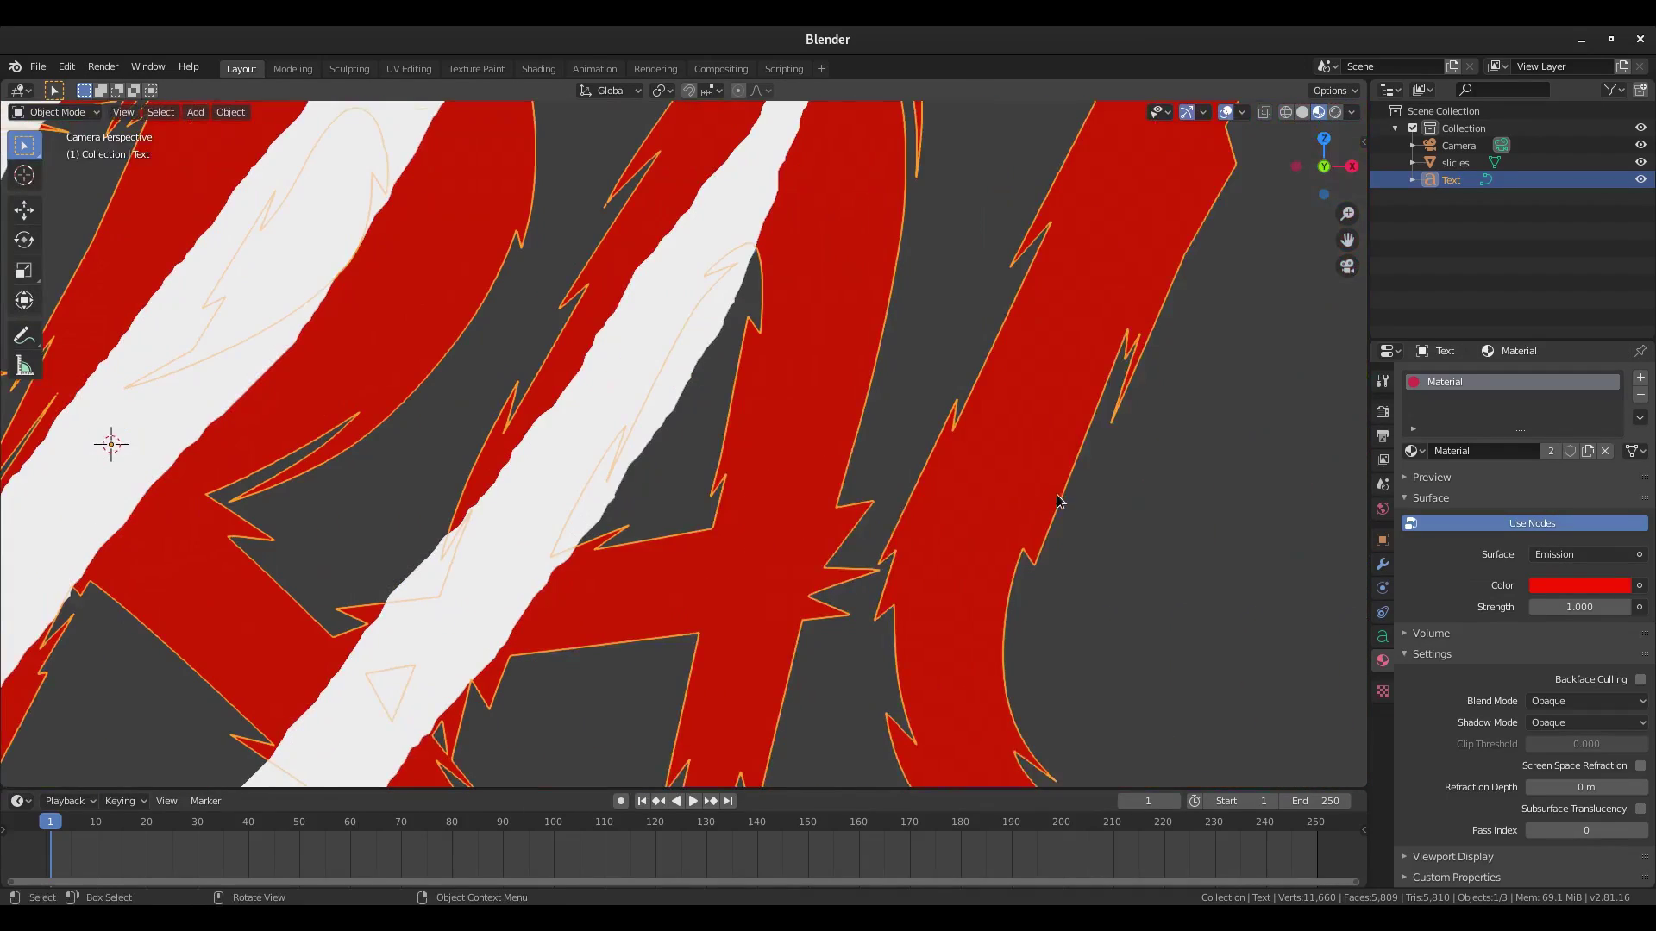
scroll(1058, 494, "up", 2)
left_click(1543, 586)
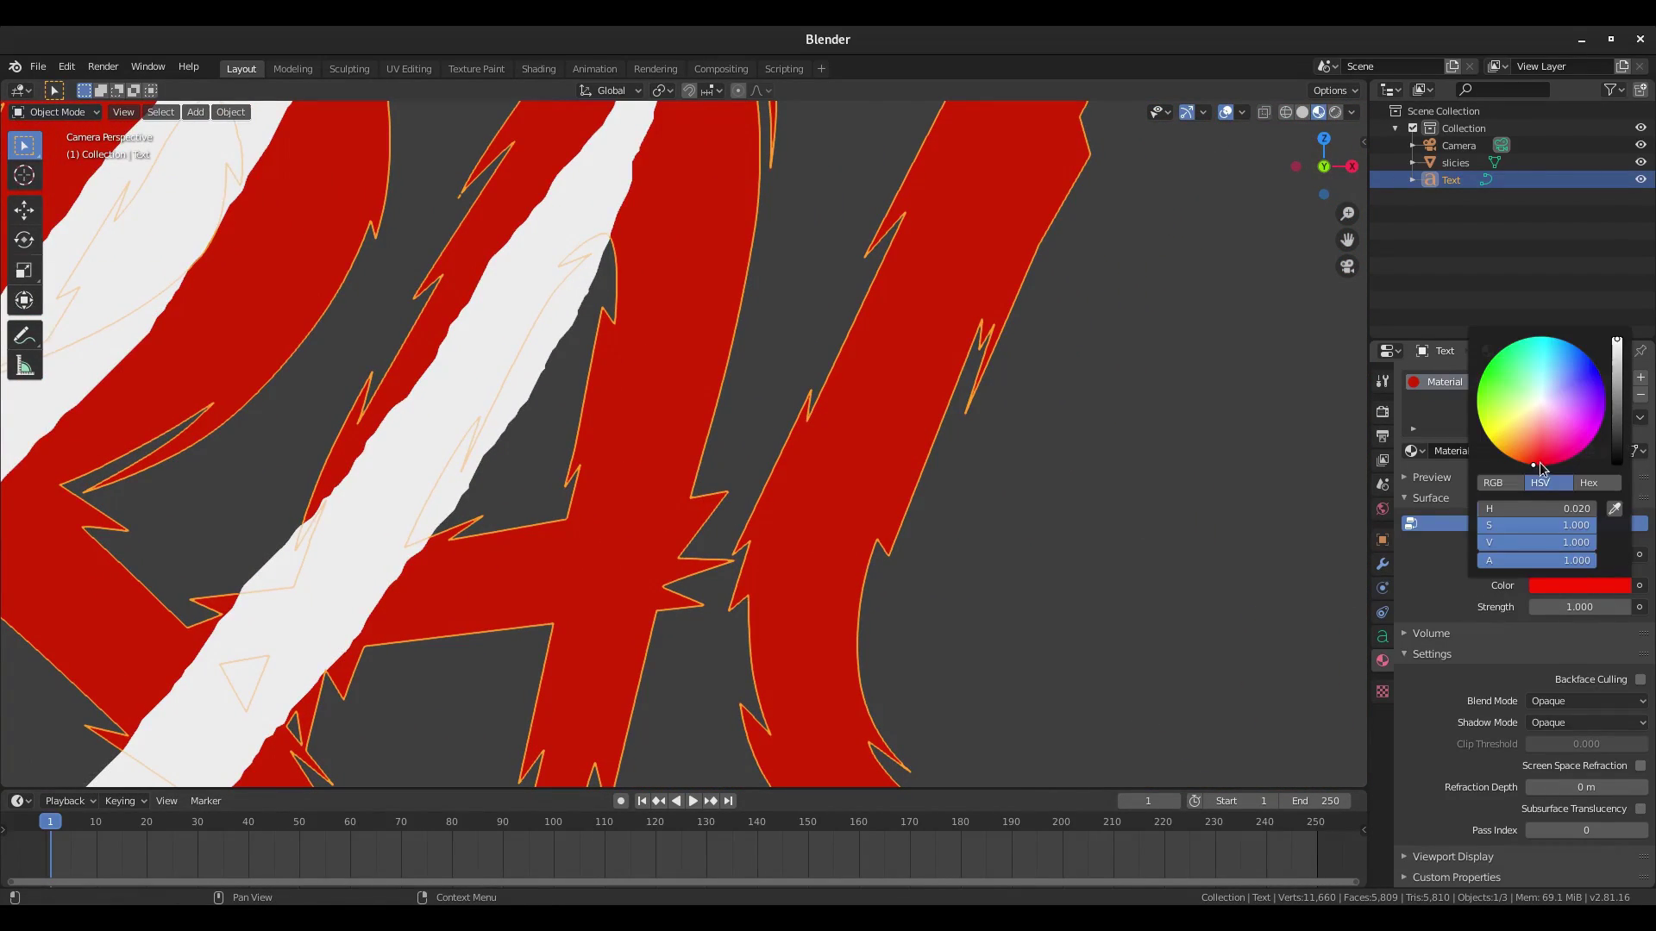
left_click(1540, 458)
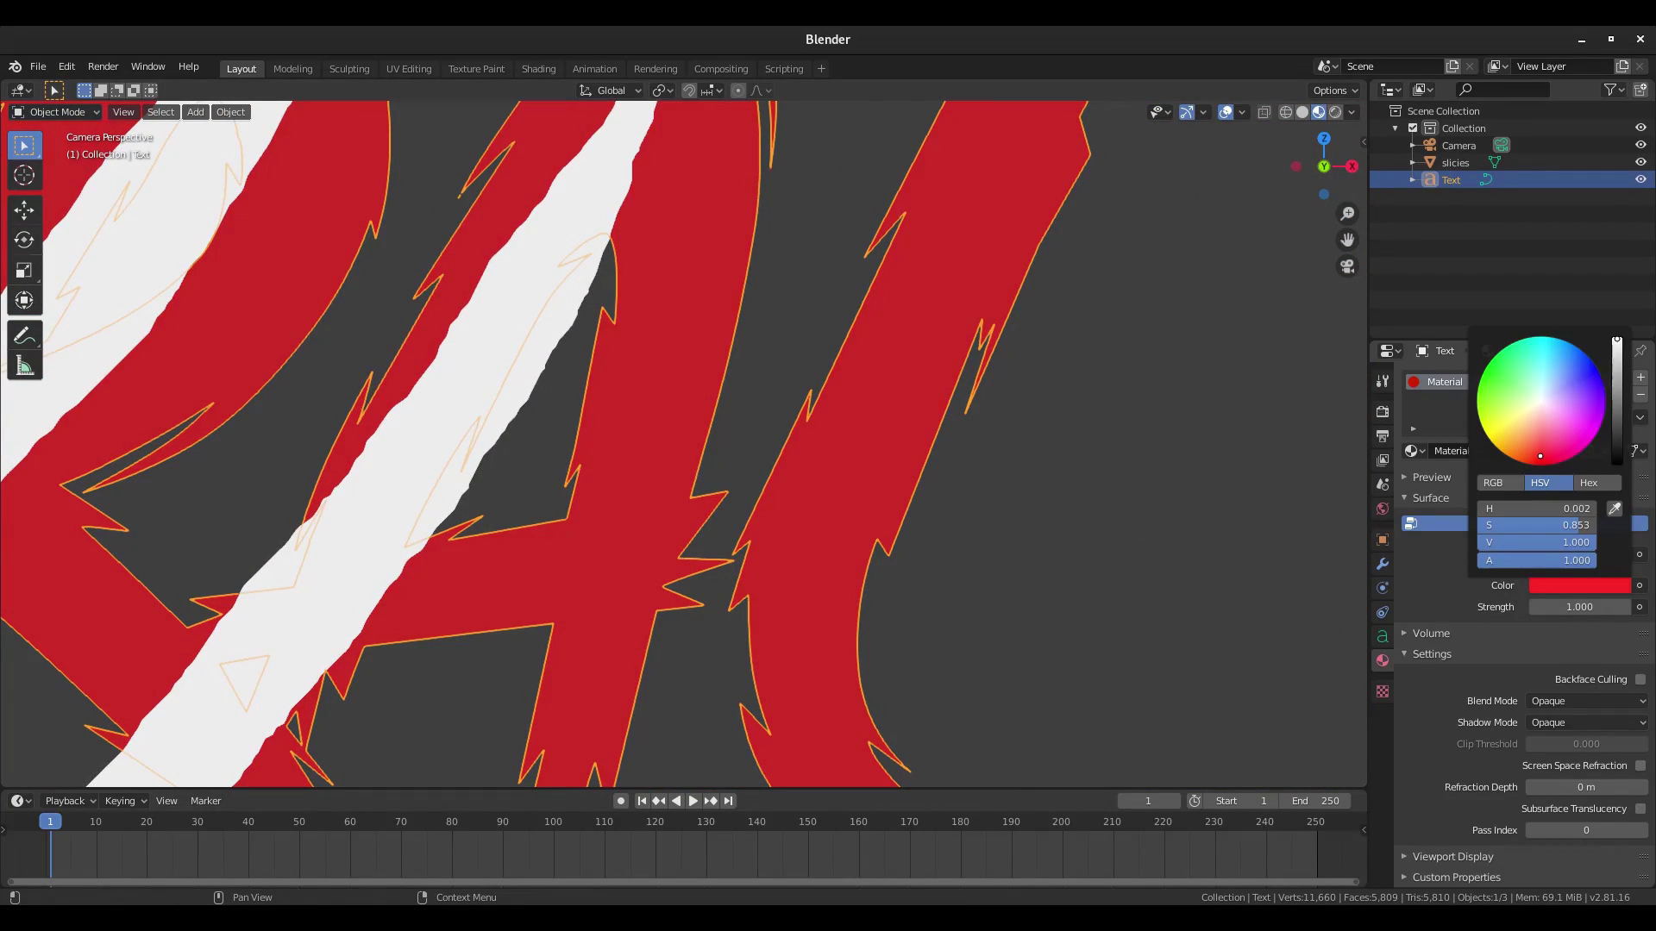
left_click_drag(1541, 457, 1542, 465)
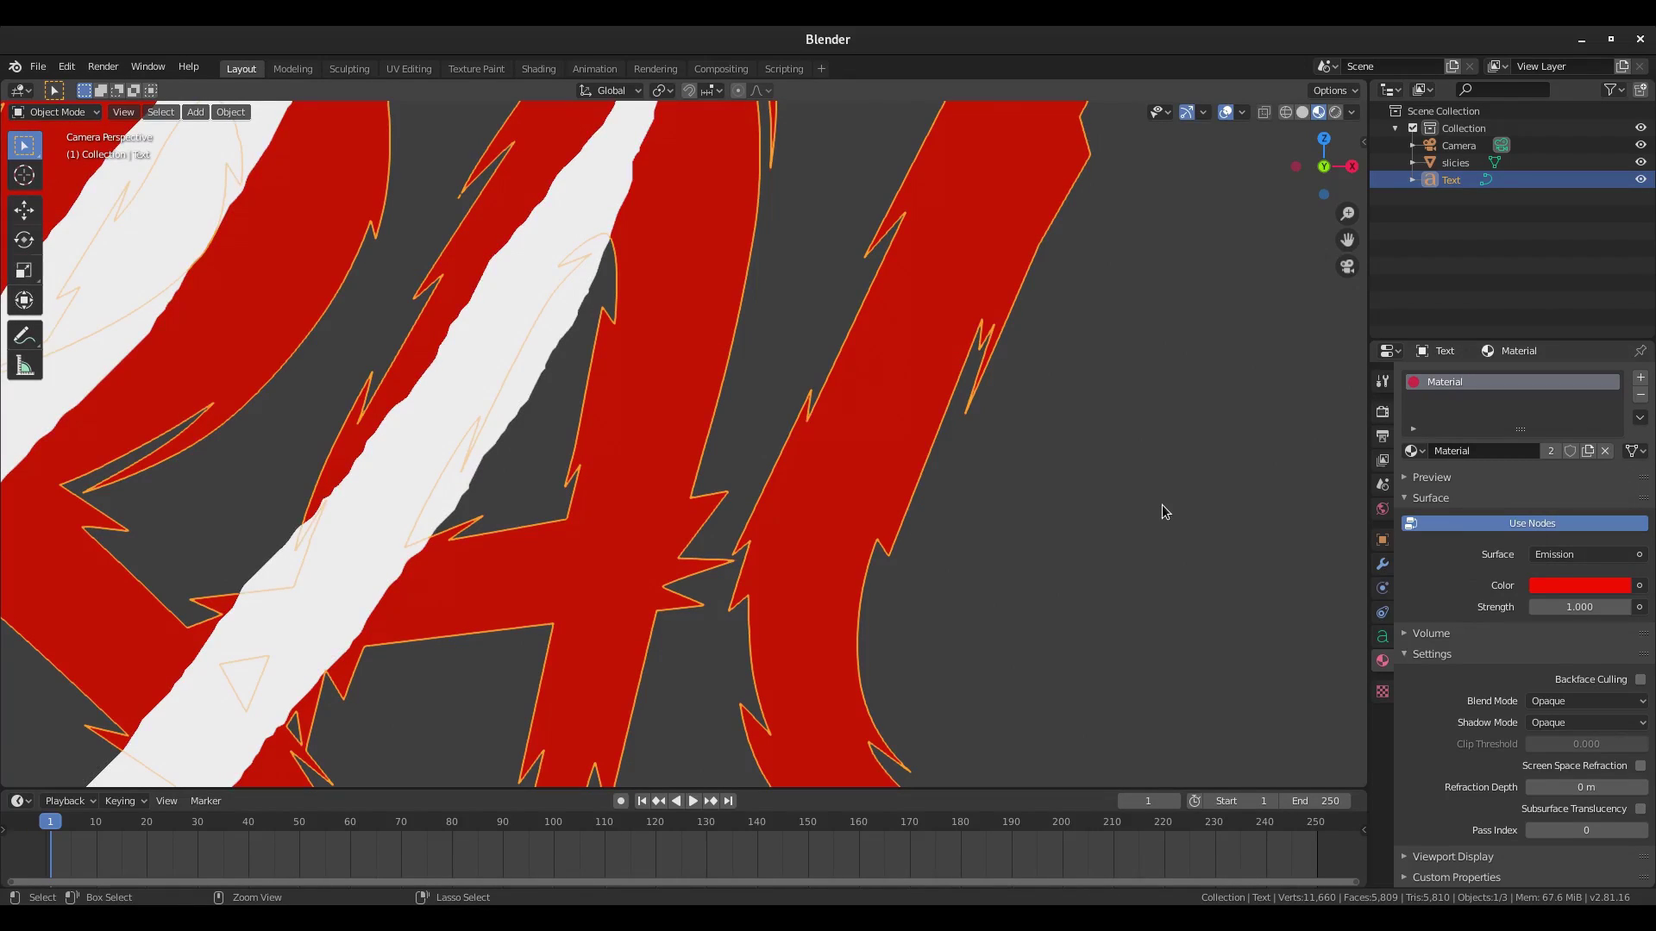
key("ctrl+z")
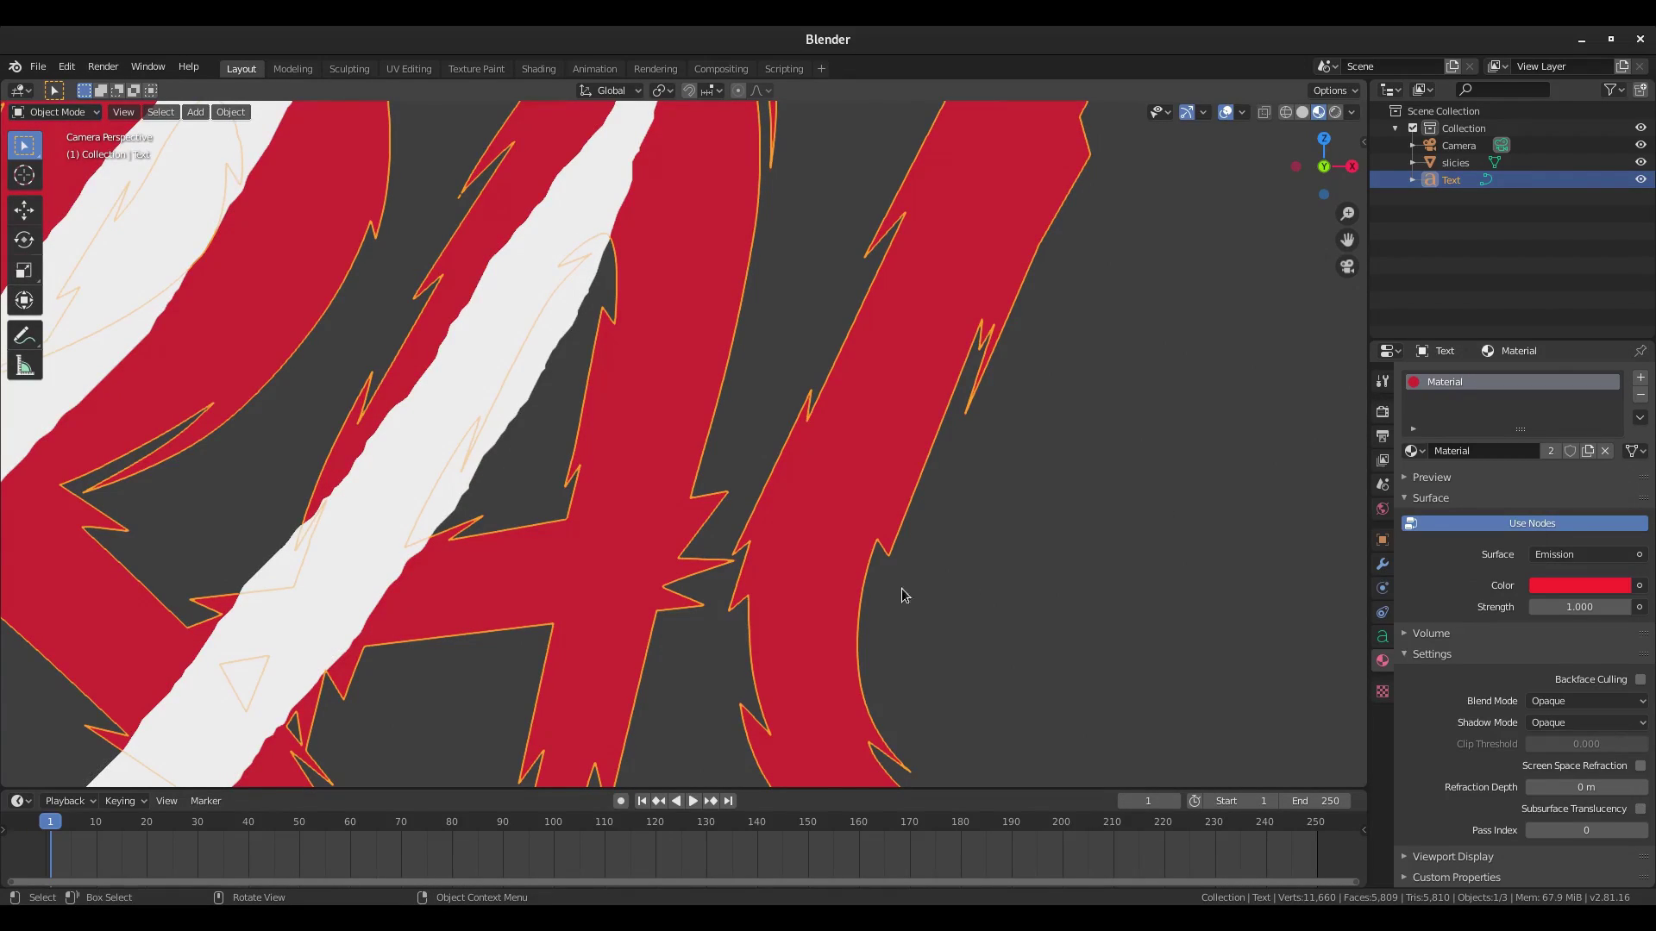
scroll(898, 592, "down", 6)
scroll(889, 611, "up", 6)
scroll(887, 610, "down", 6)
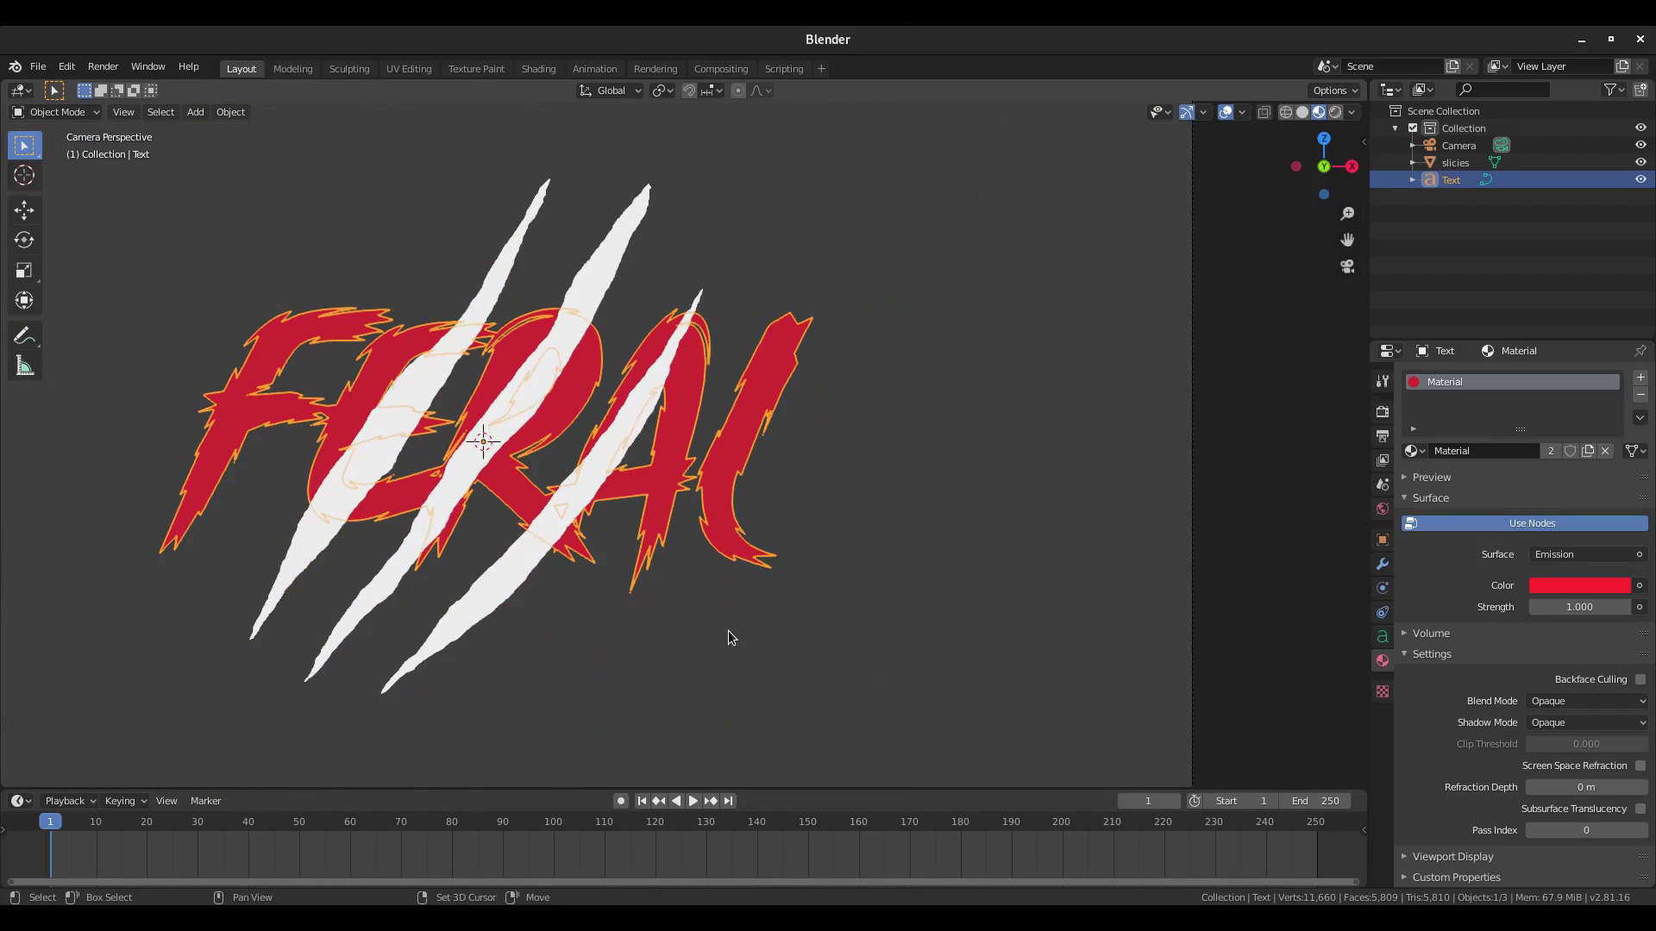
scroll(1060, 516, "down", 3)
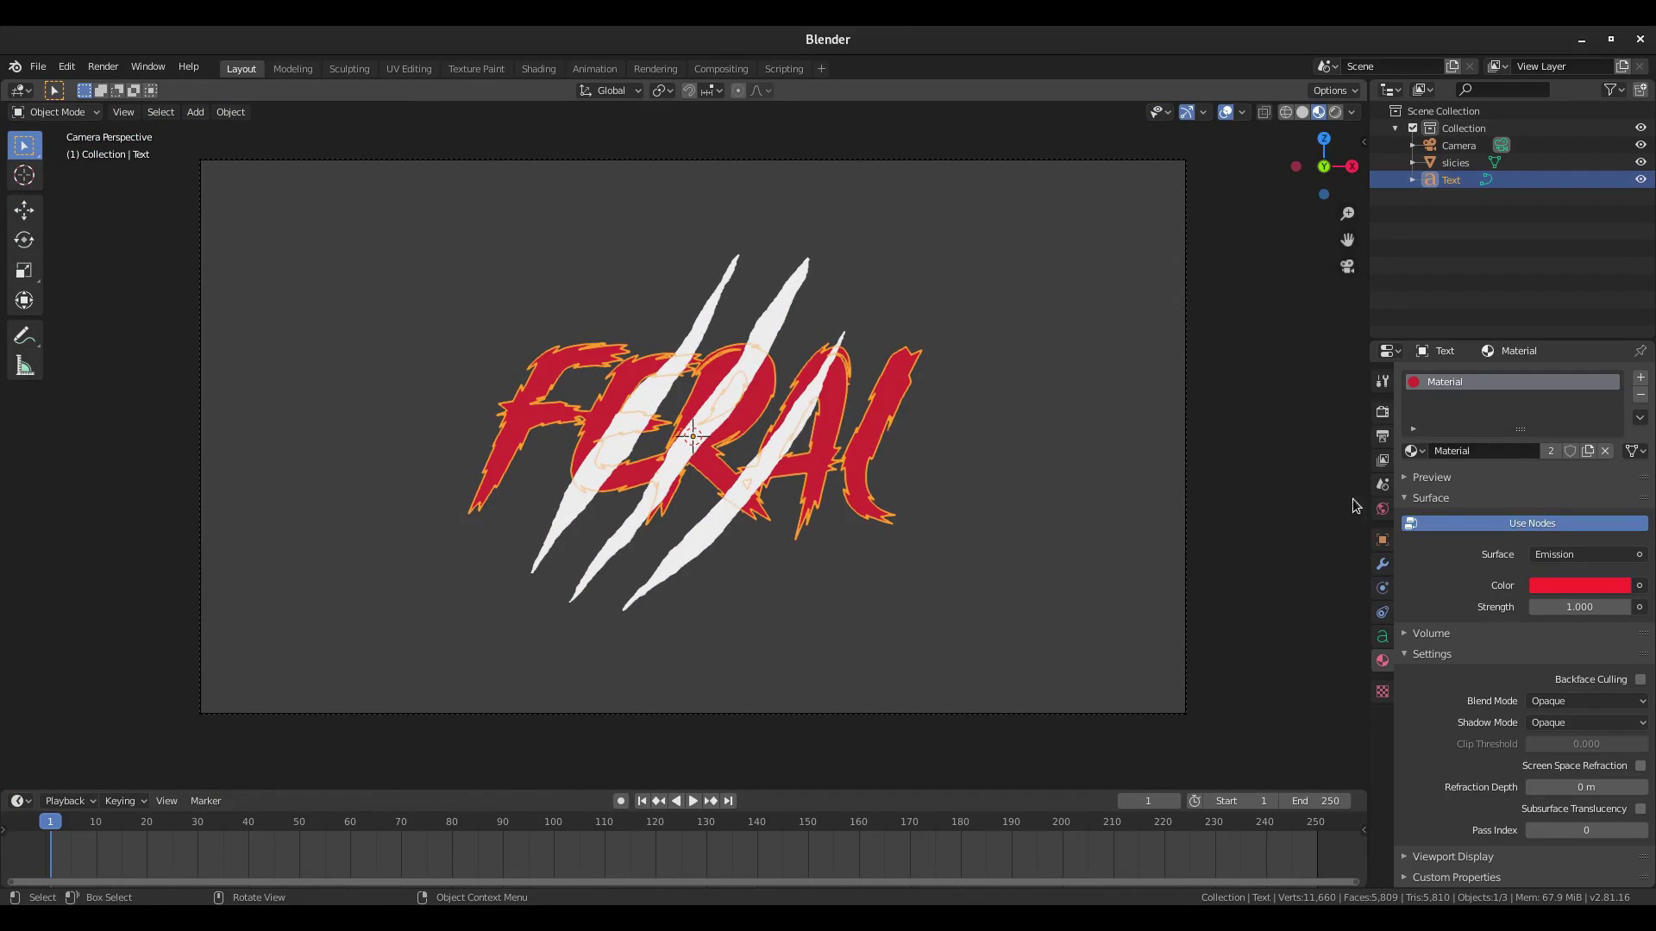
Display the viewport in rendered shading and hide the viewport overlays.
left_click(1334, 115)
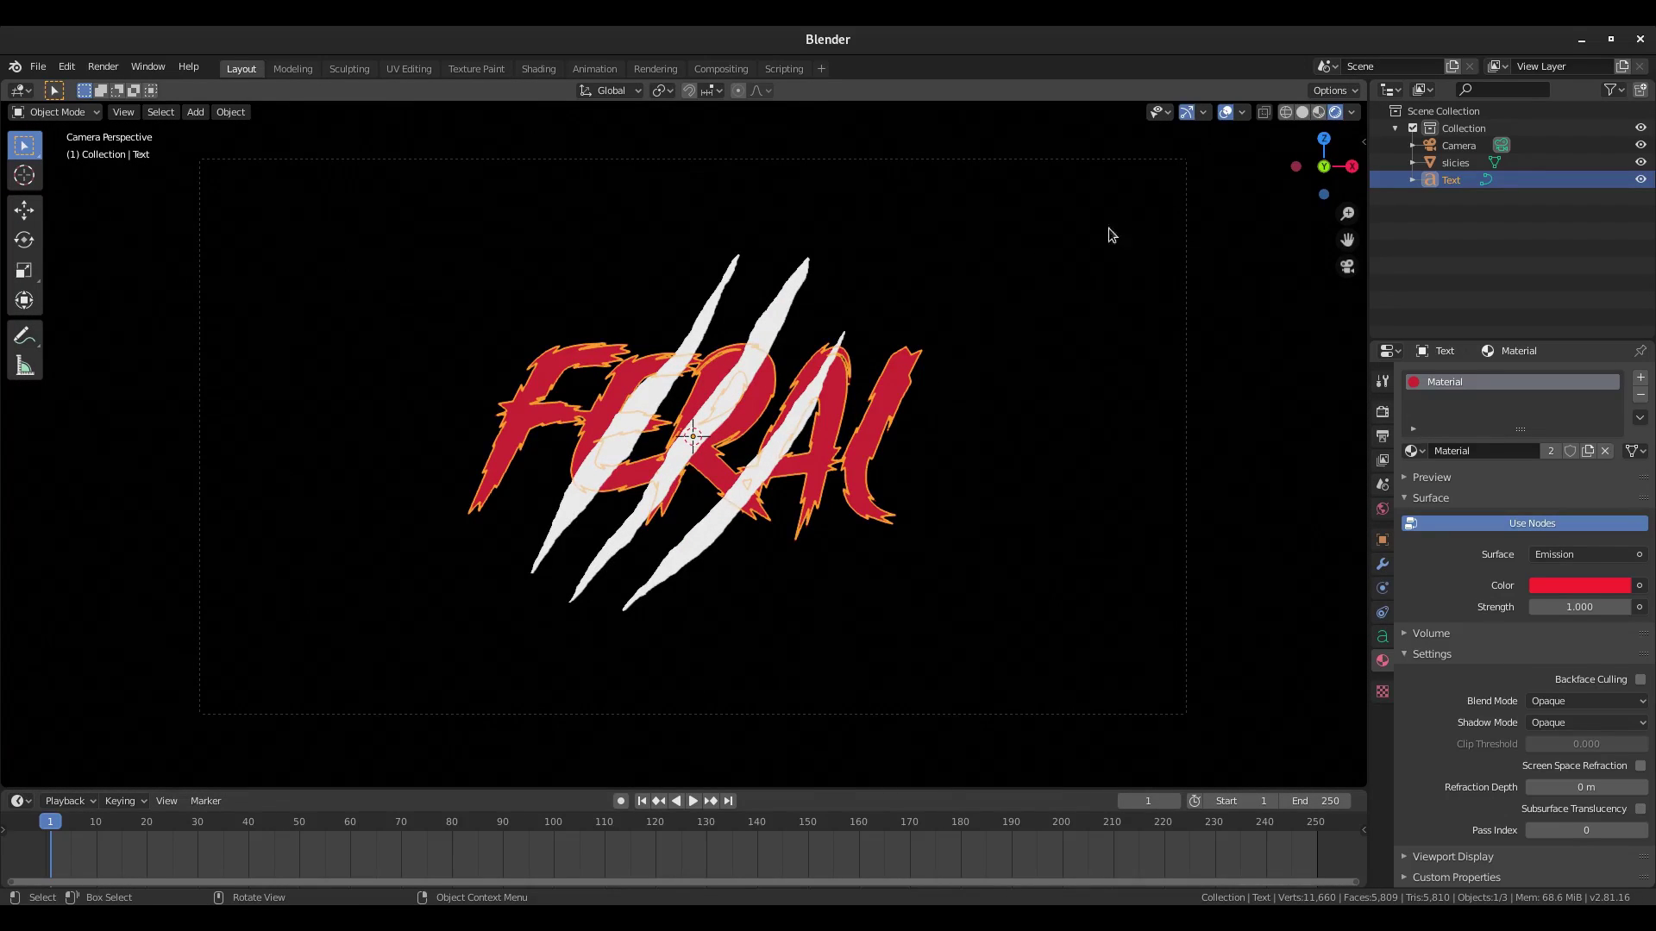
left_click(1226, 113)
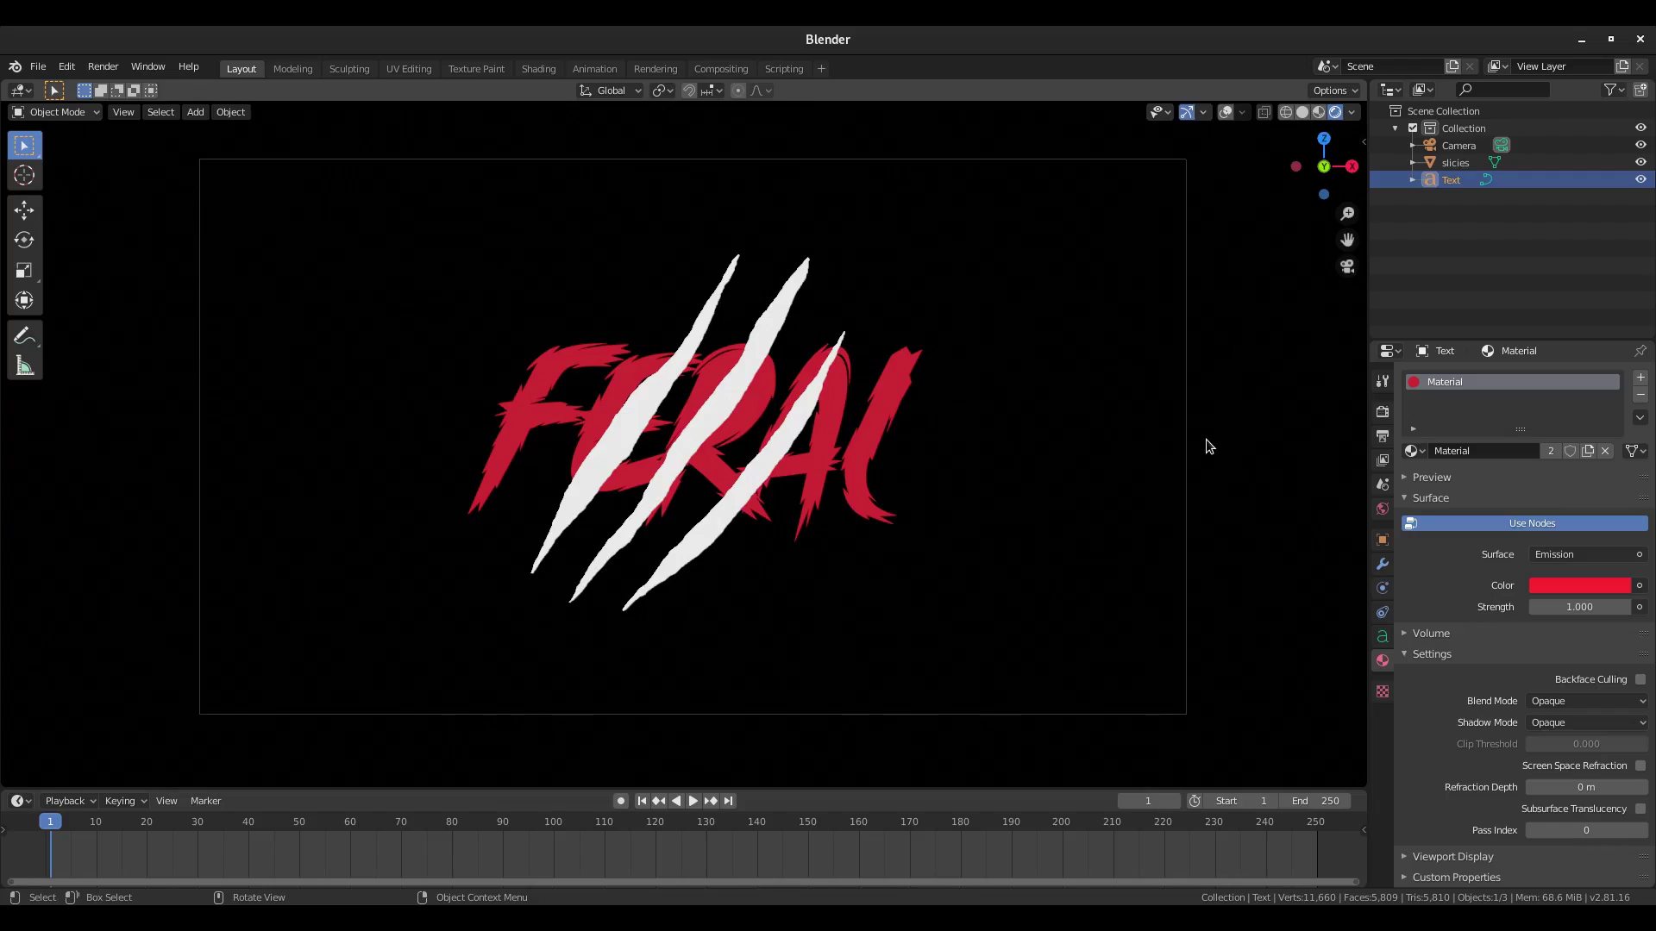
scroll(832, 454, "down", 3)
scroll(837, 480, "up", 2)
scroll(842, 489, "up", 3)
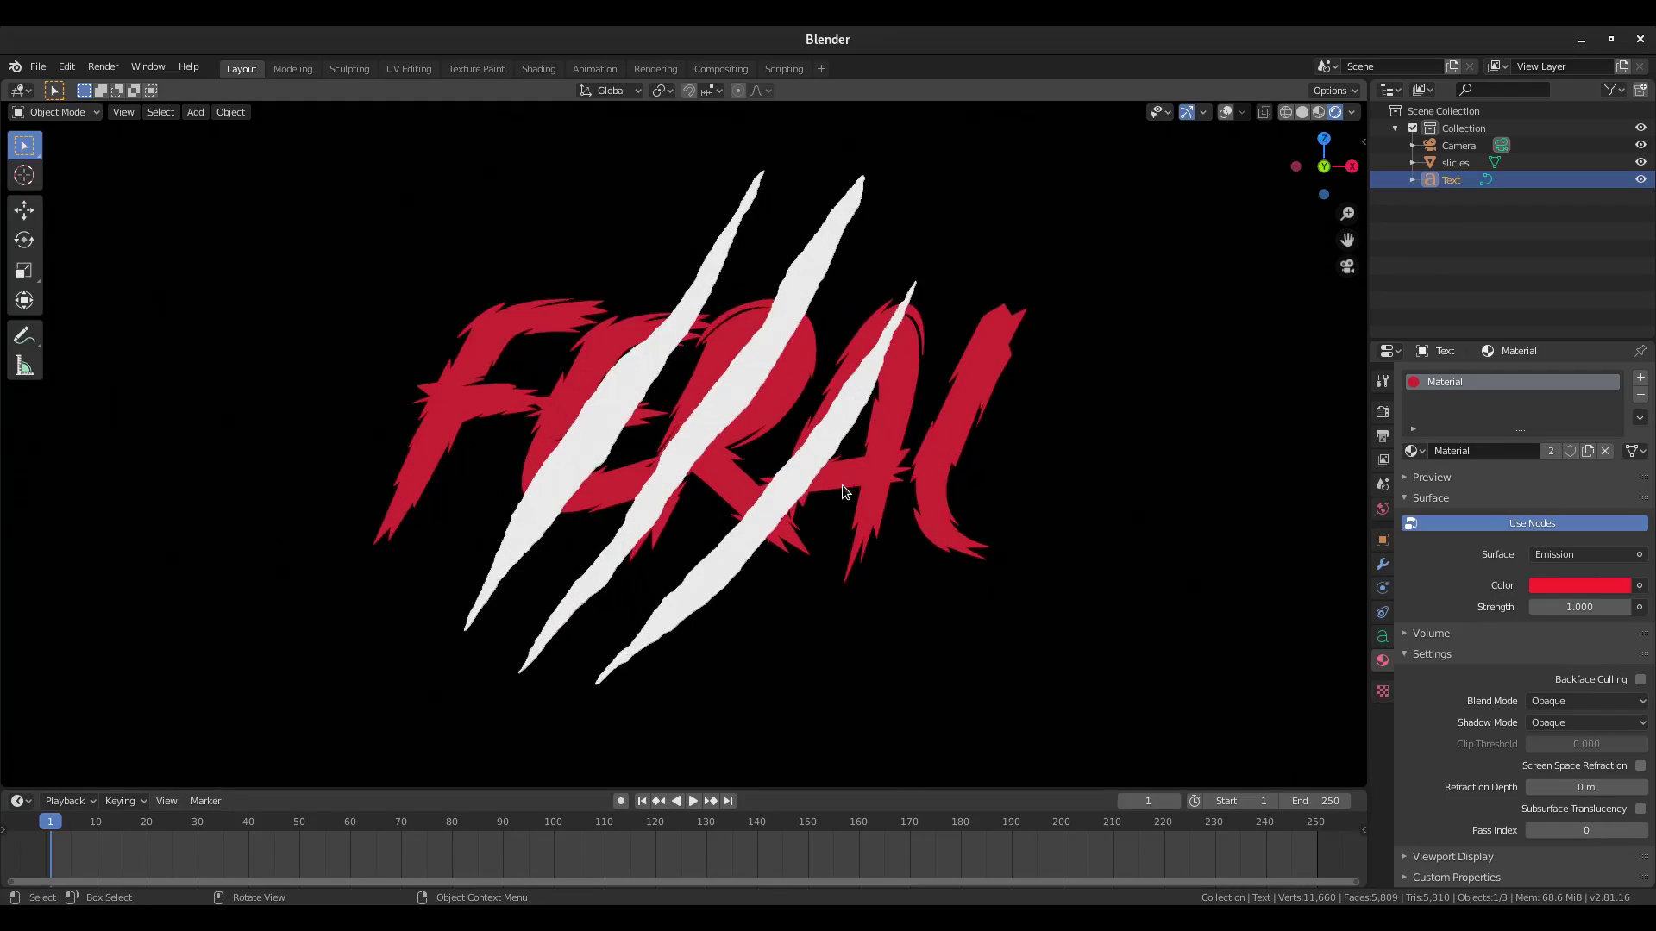
Set the colour management view transform to Standard in the render settings.
left_click(1382, 413)
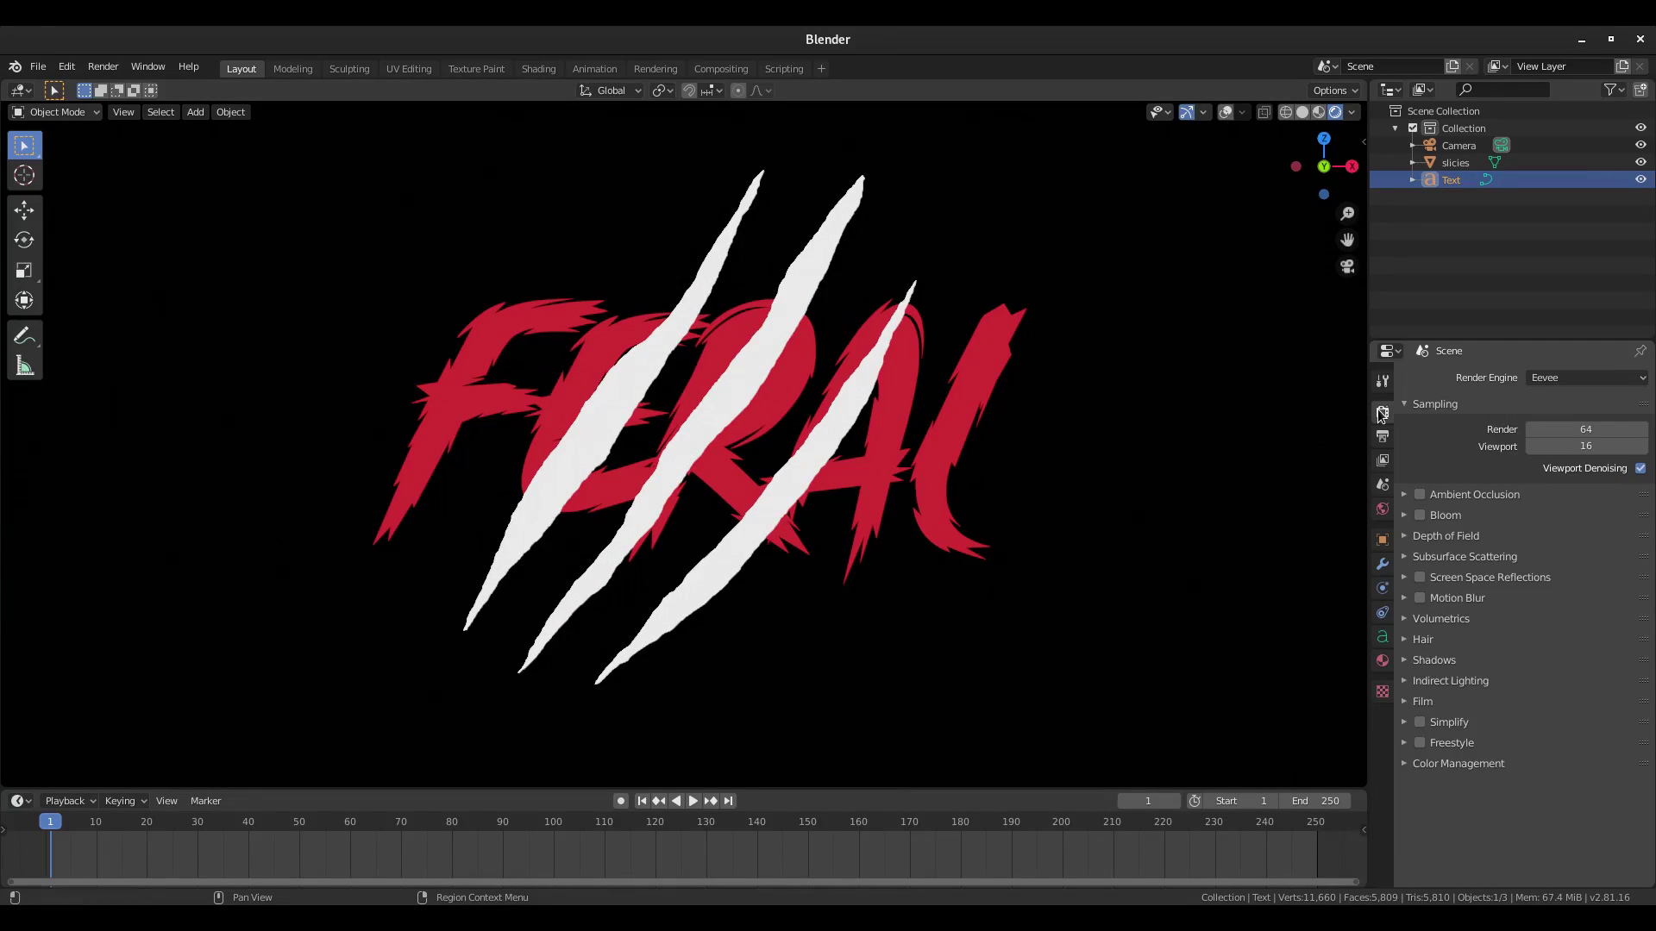
left_click(1491, 762)
left_click(1561, 815)
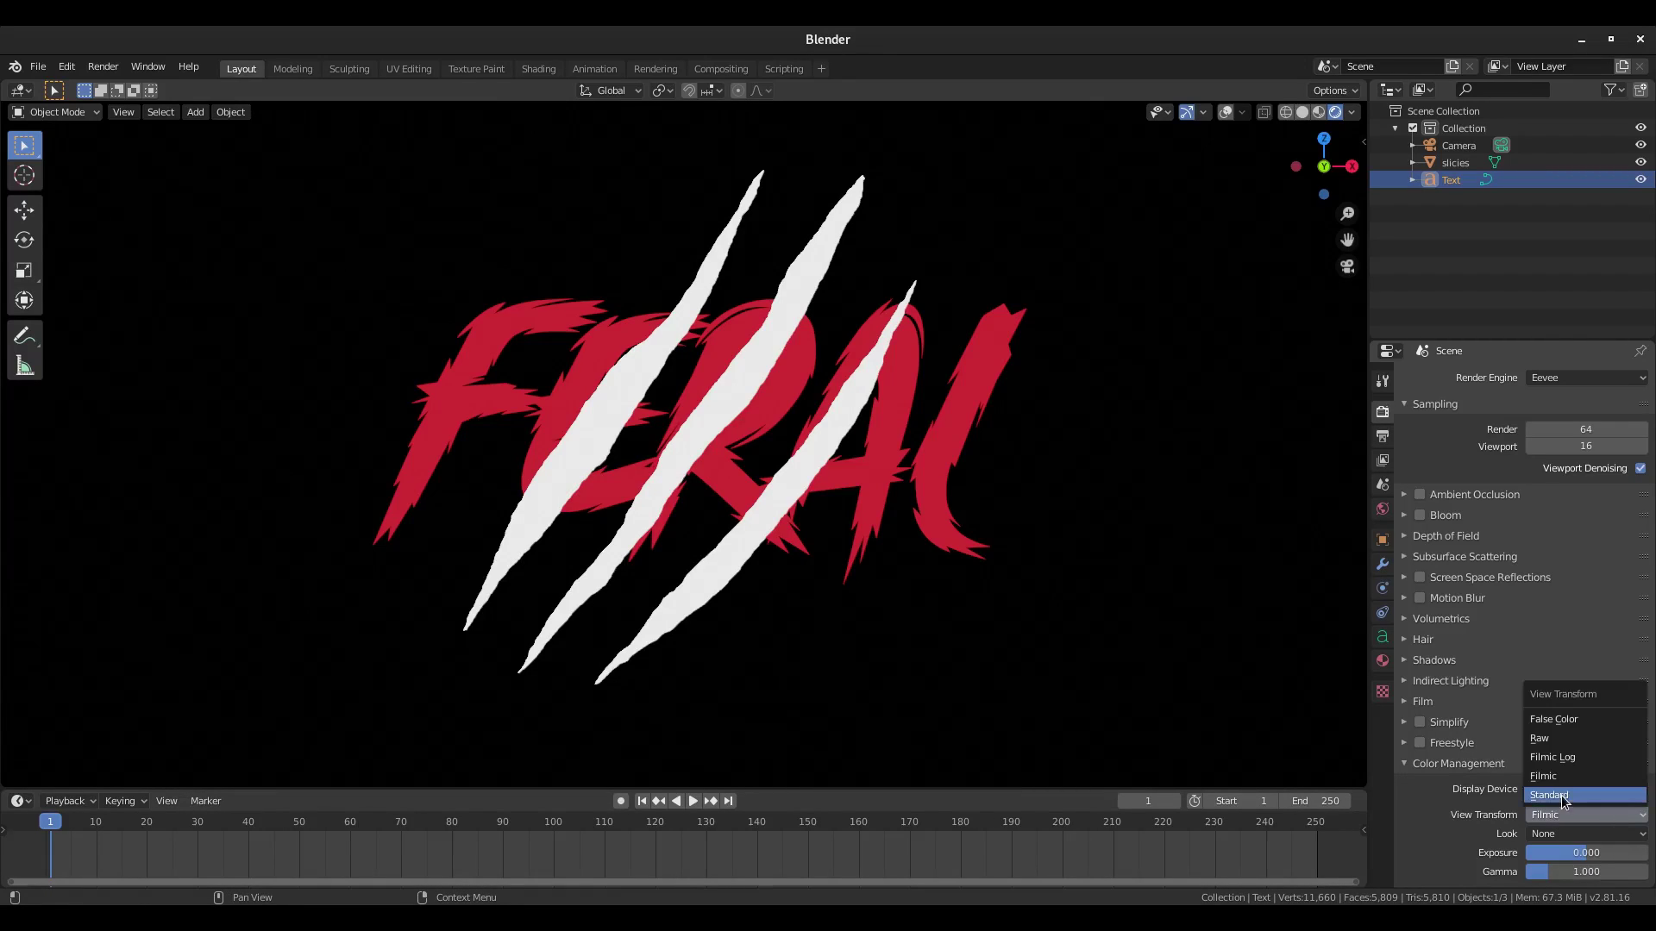
left_click(1565, 800)
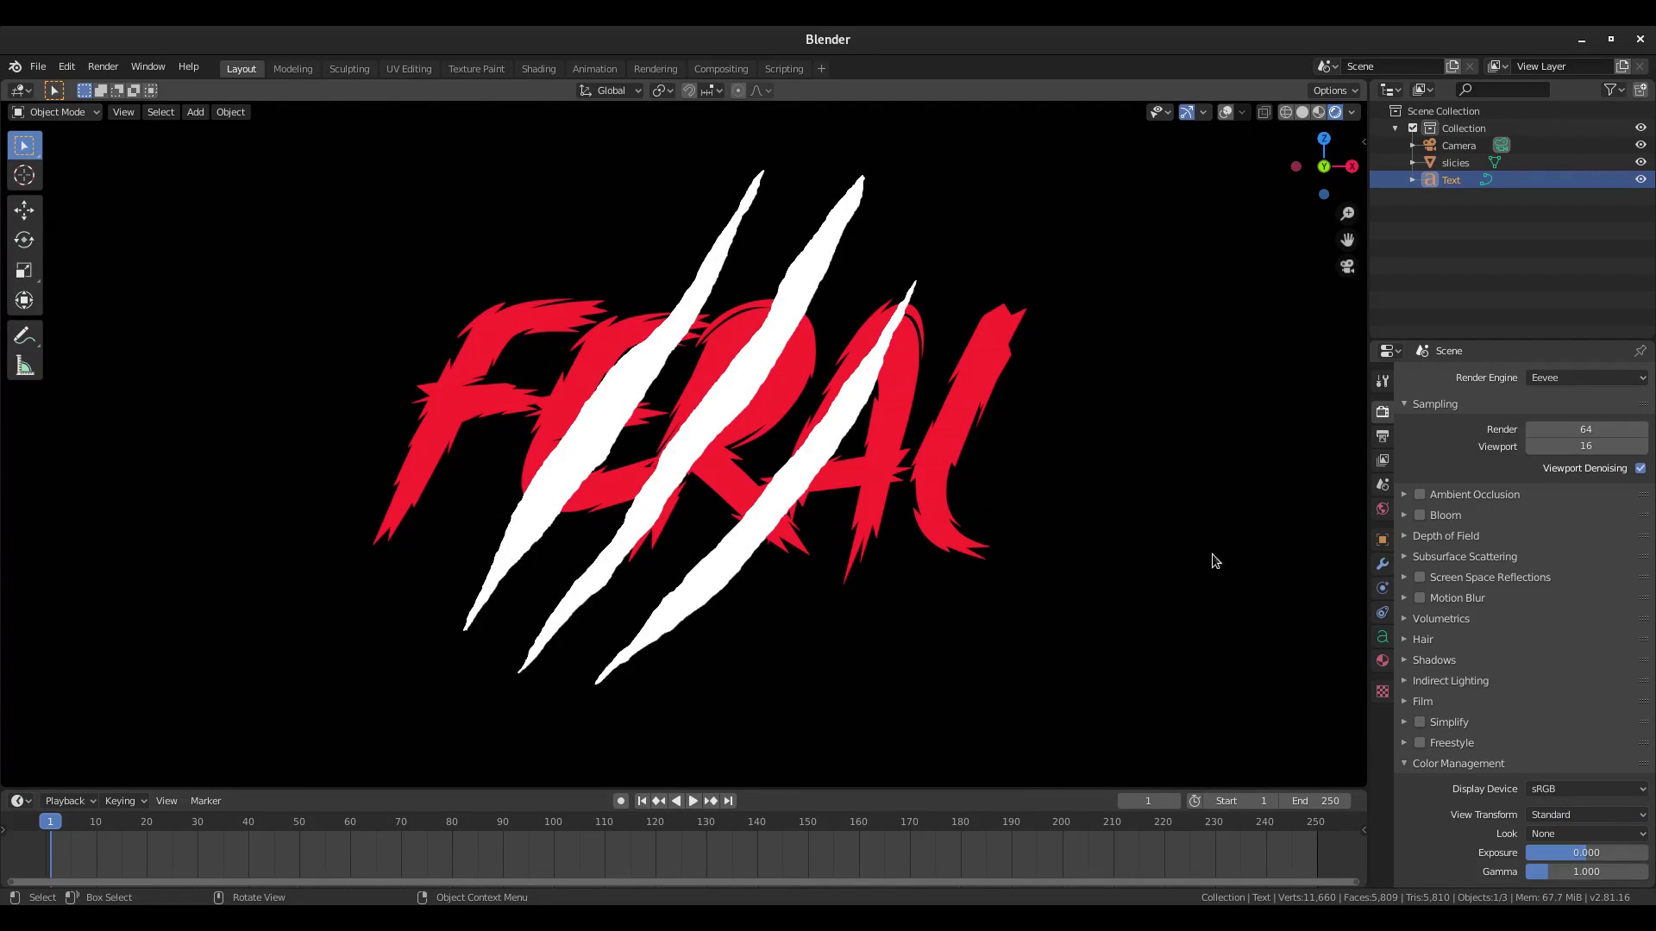
scroll(937, 475, "down", 3)
scroll(937, 475, "up", 3)
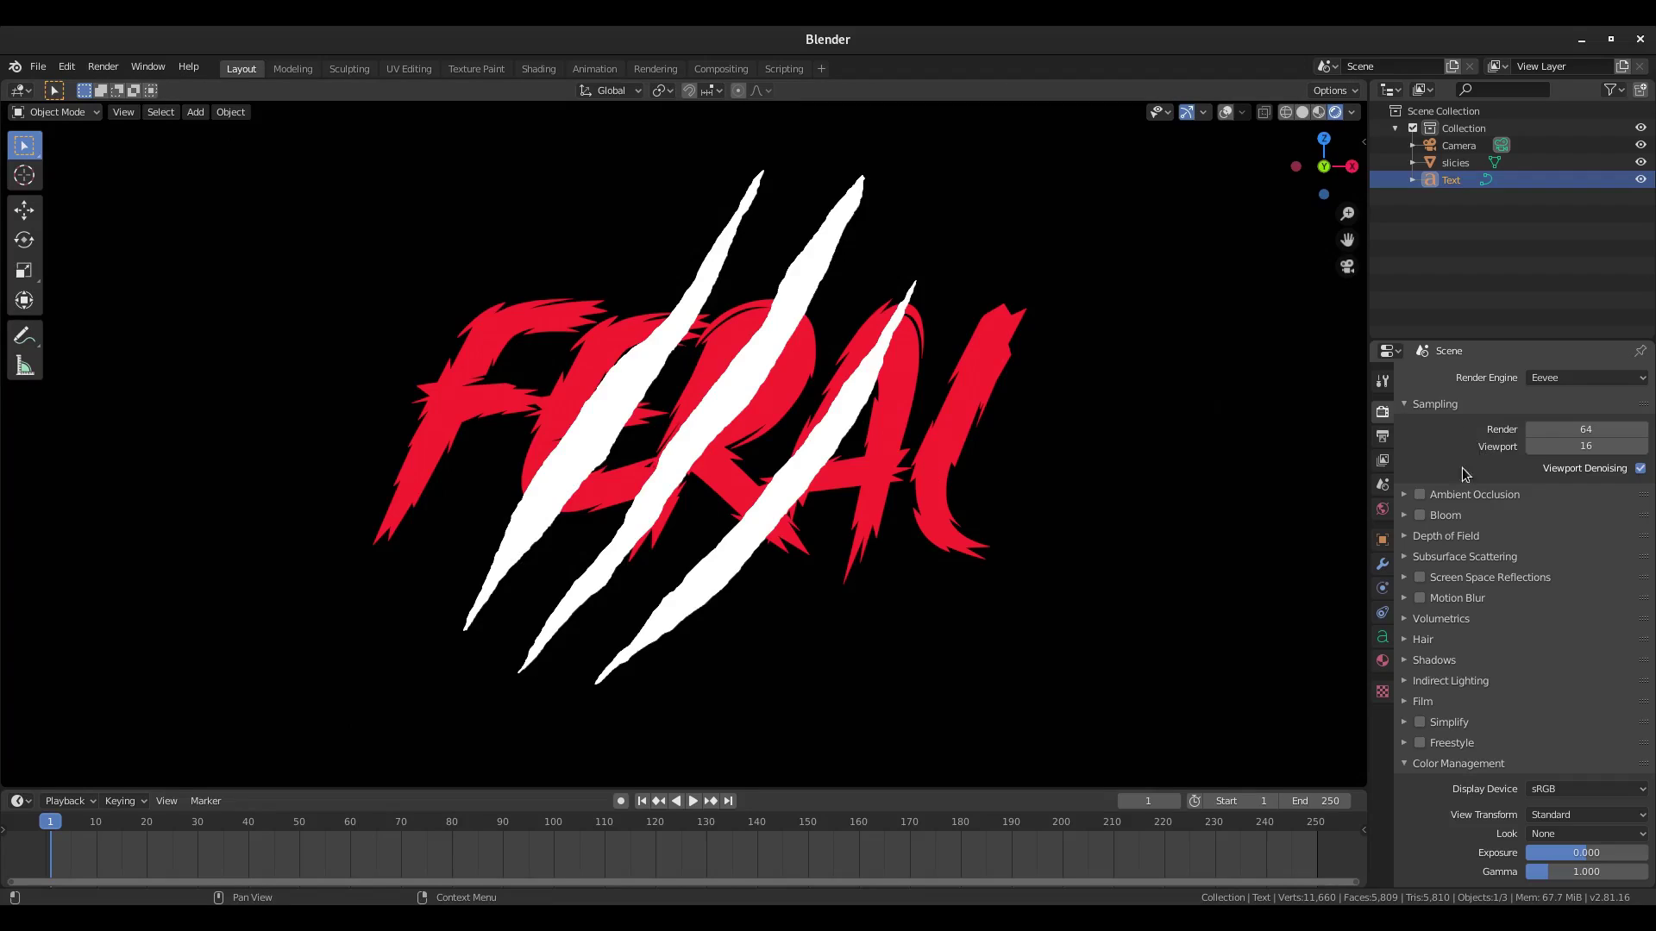
Enable Bloom with threshold 0.427, knee 1.000, radius 5.679 and intensity 0.037 for a glow around the artwork.
left_click(1420, 515)
left_click(1404, 515)
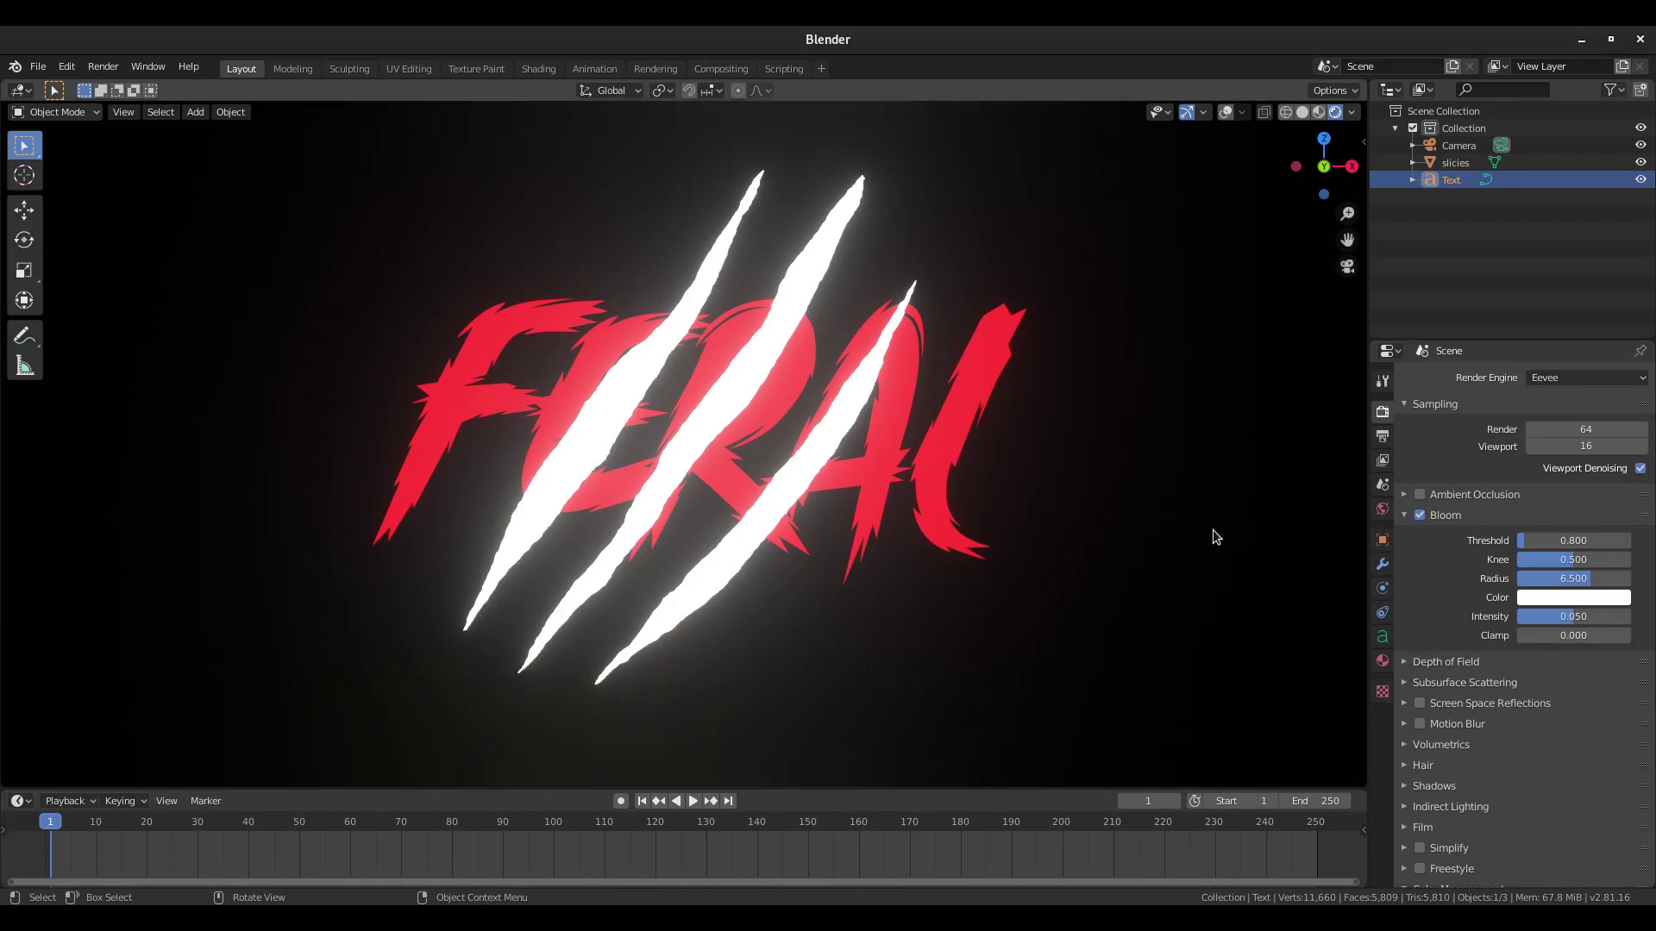
scroll(1212, 530, "down", 2)
left_click_drag(1595, 560, 1540, 541)
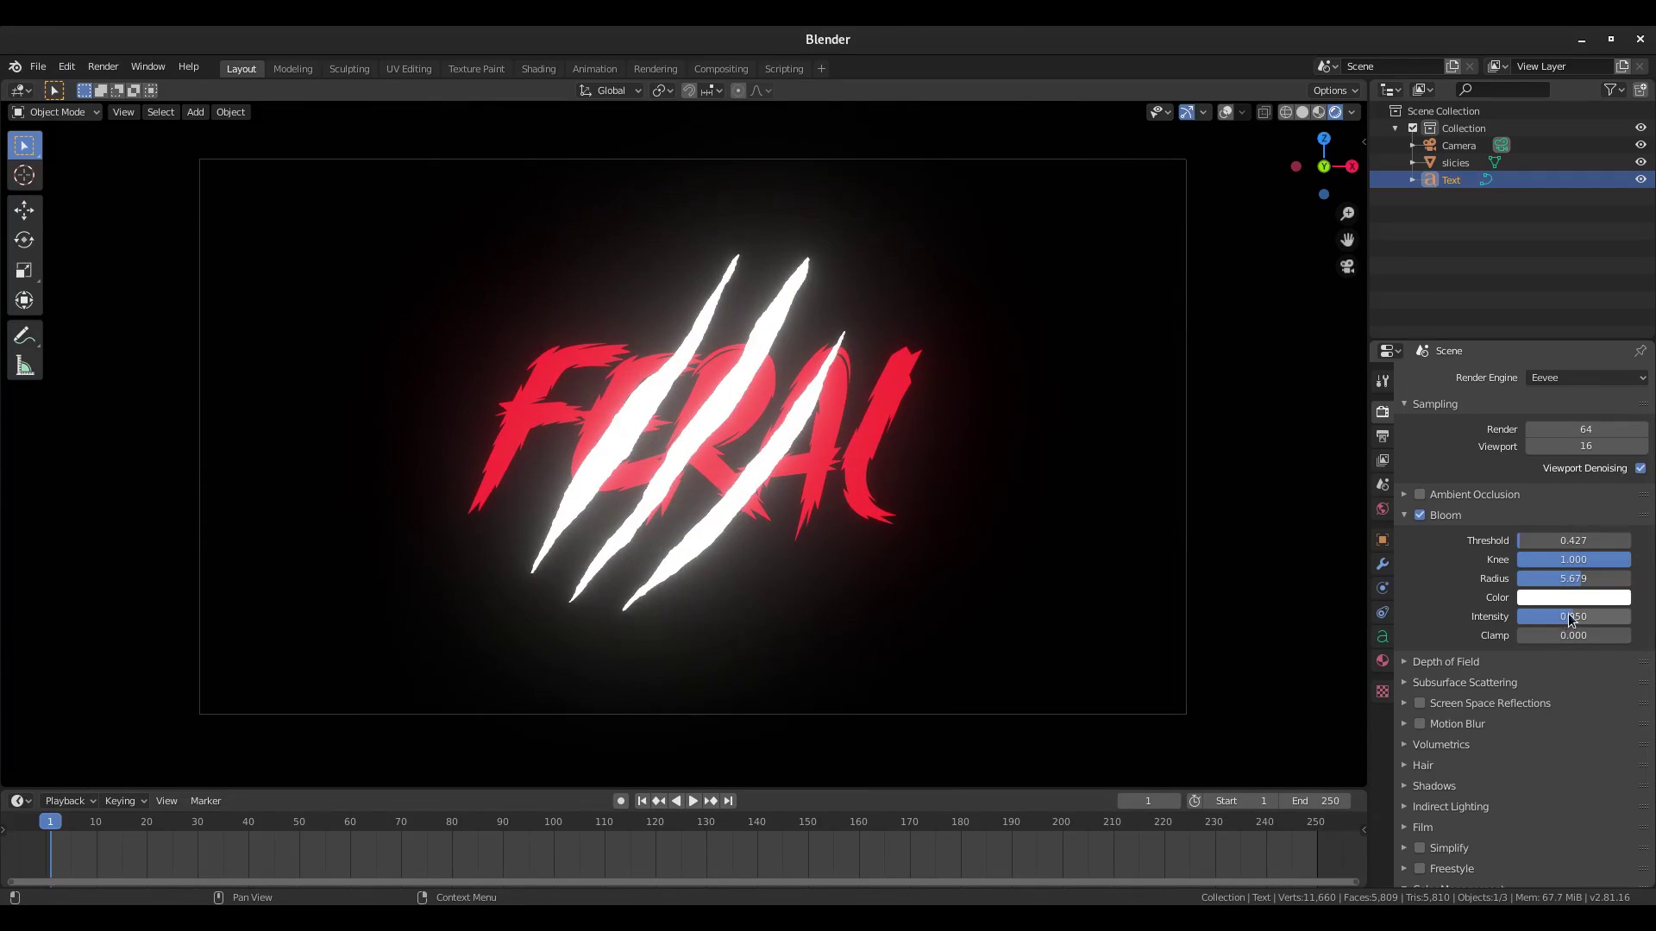
left_click_drag(1573, 616, 1561, 621)
scroll(936, 543, "down", 2)
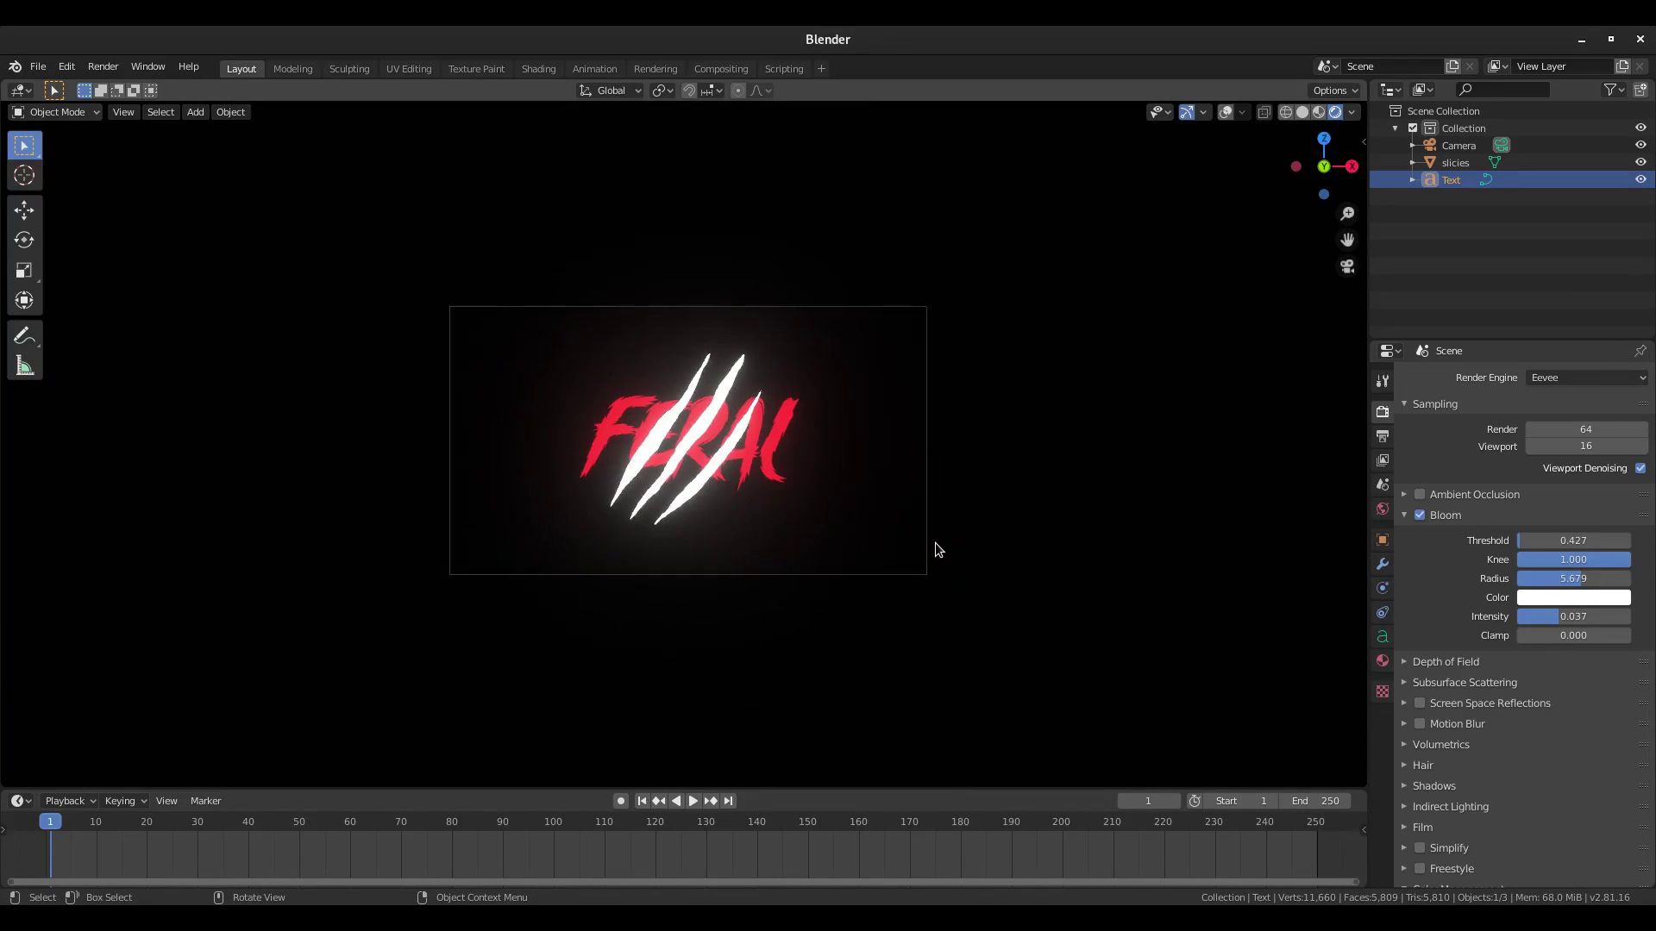
scroll(936, 539, "up", 4)
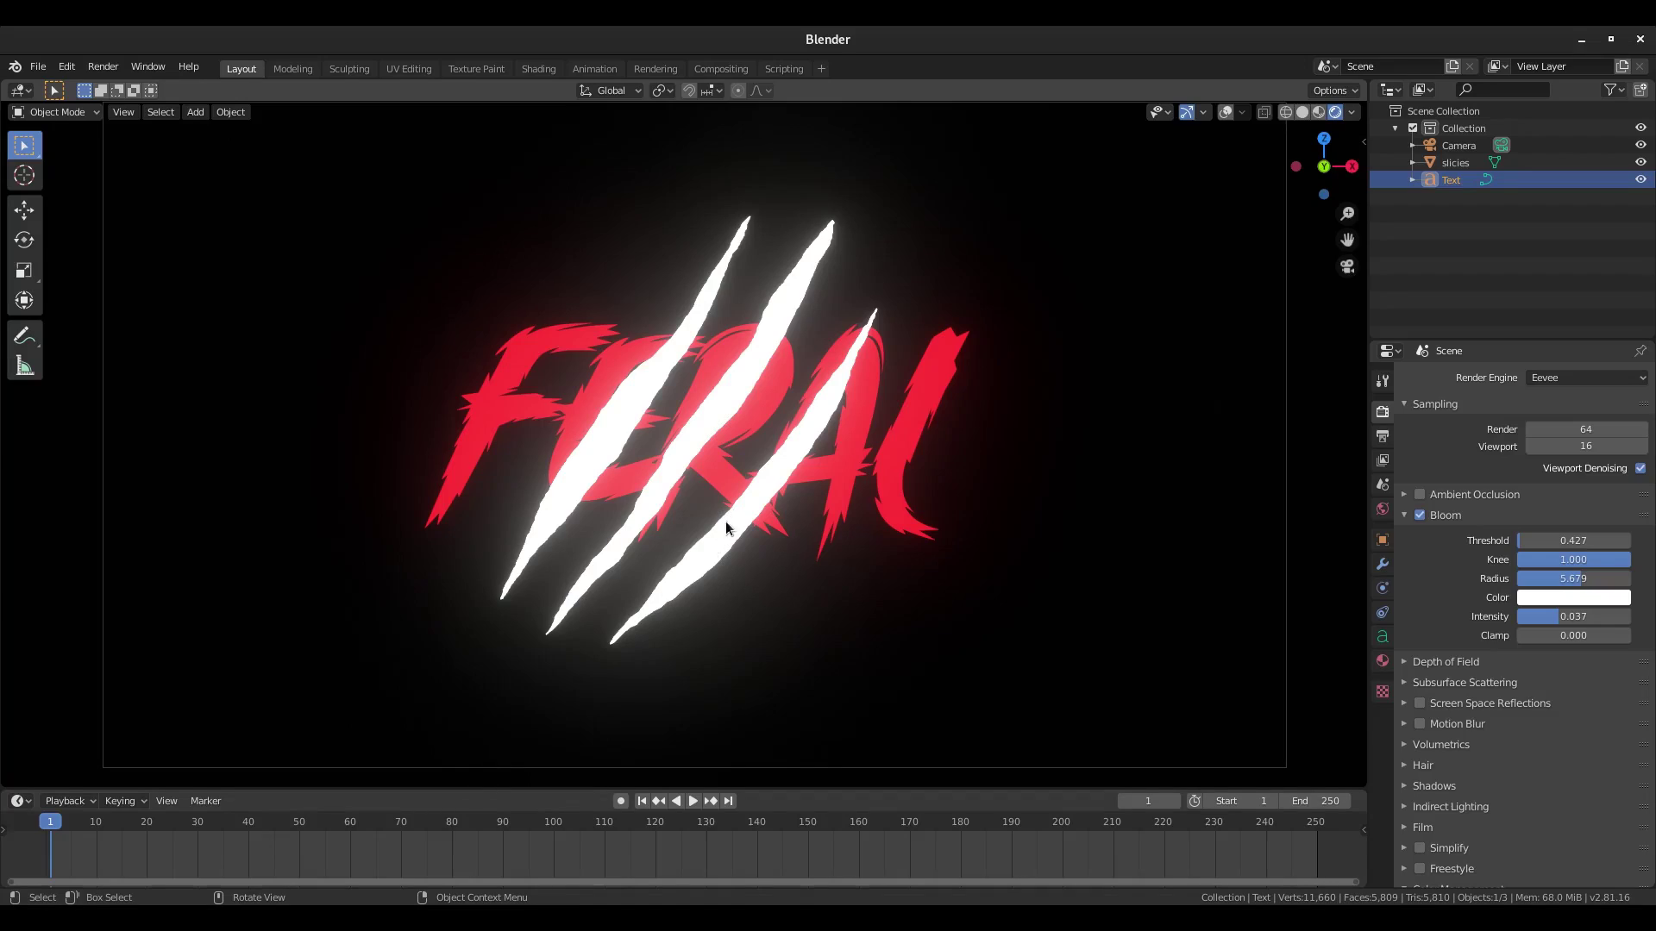
Select the slicies plane, preview the timeline playback and place the playhead at frame 30.
left_click(915, 457)
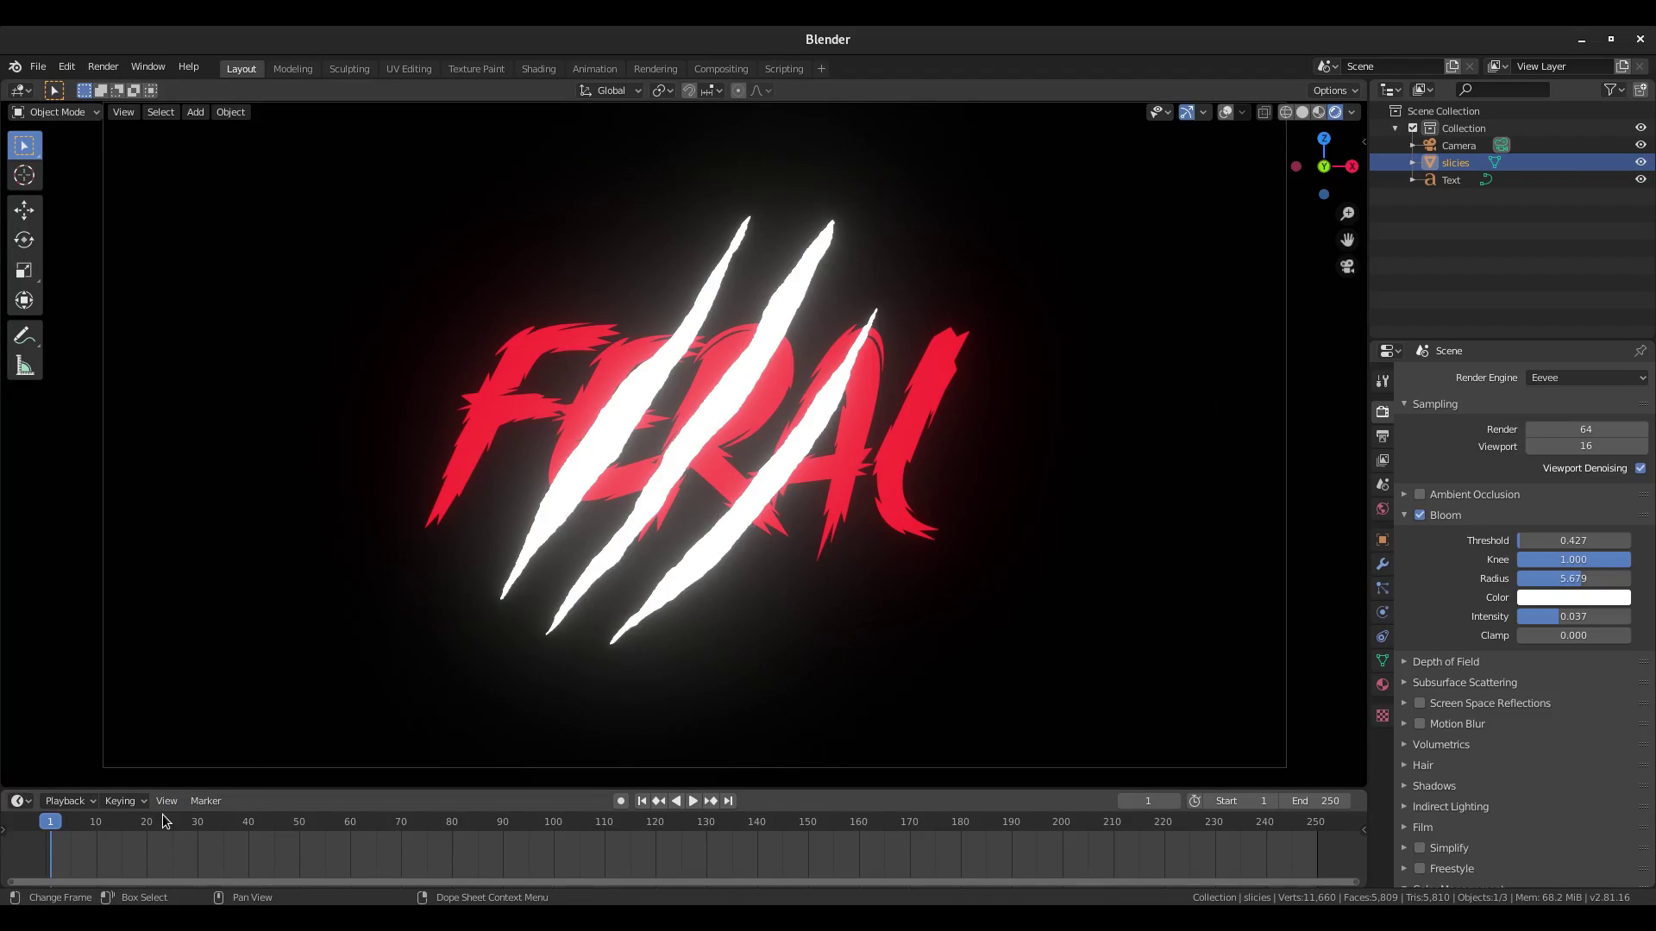
left_click(693, 801)
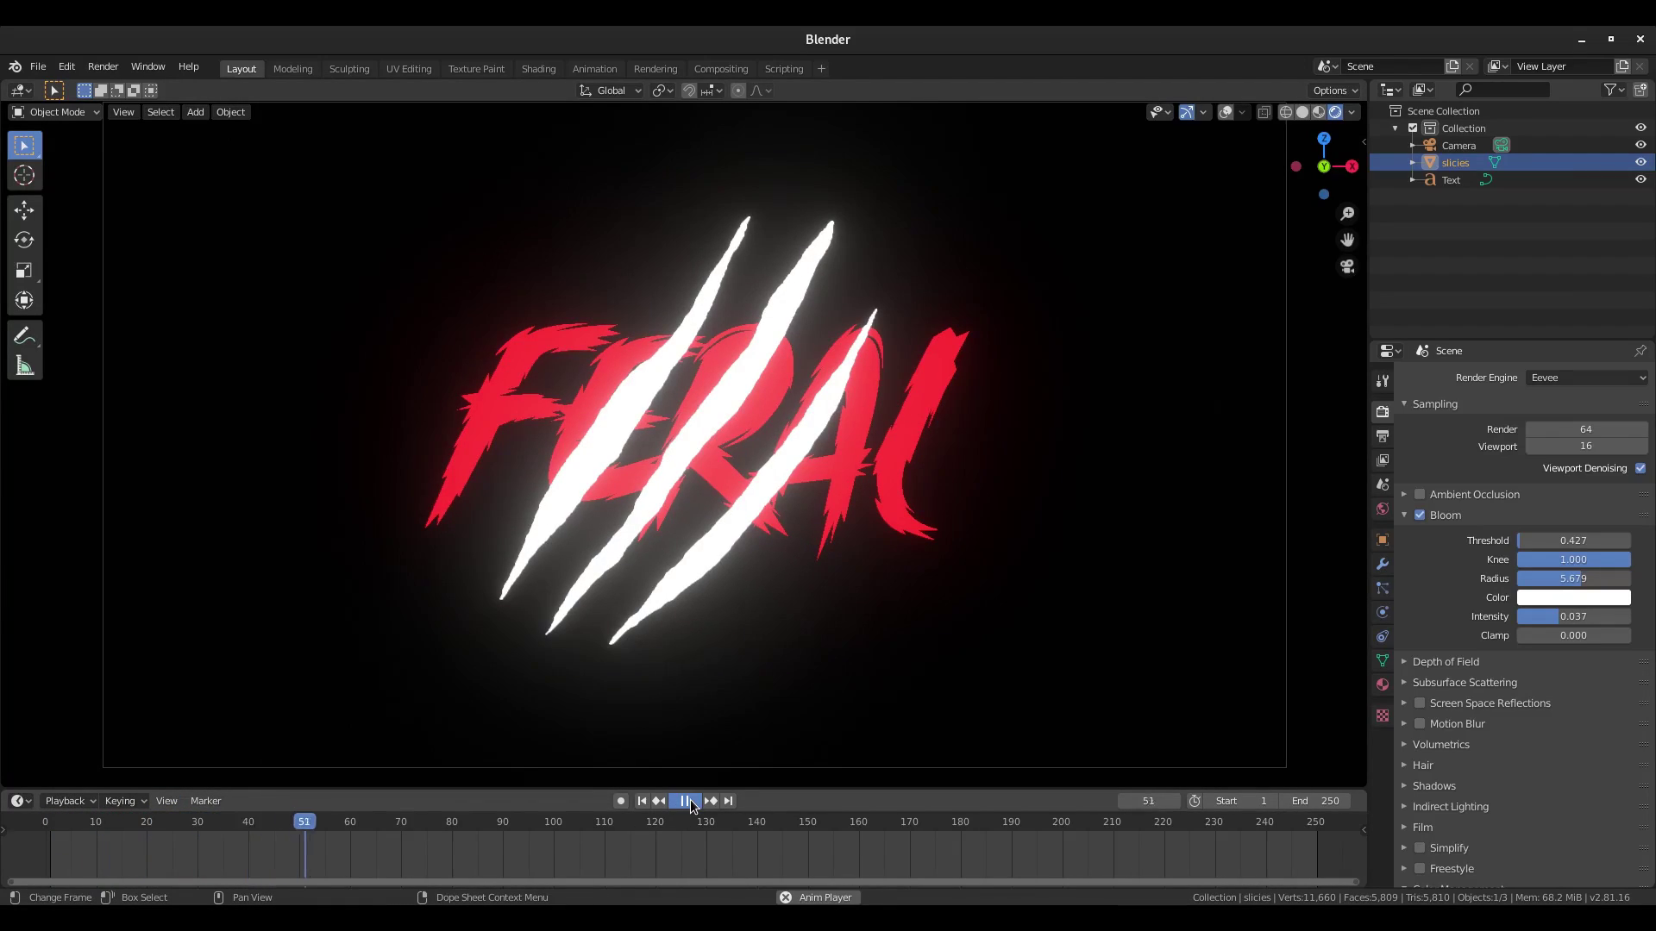
left_click_drag(240, 821, 198, 824)
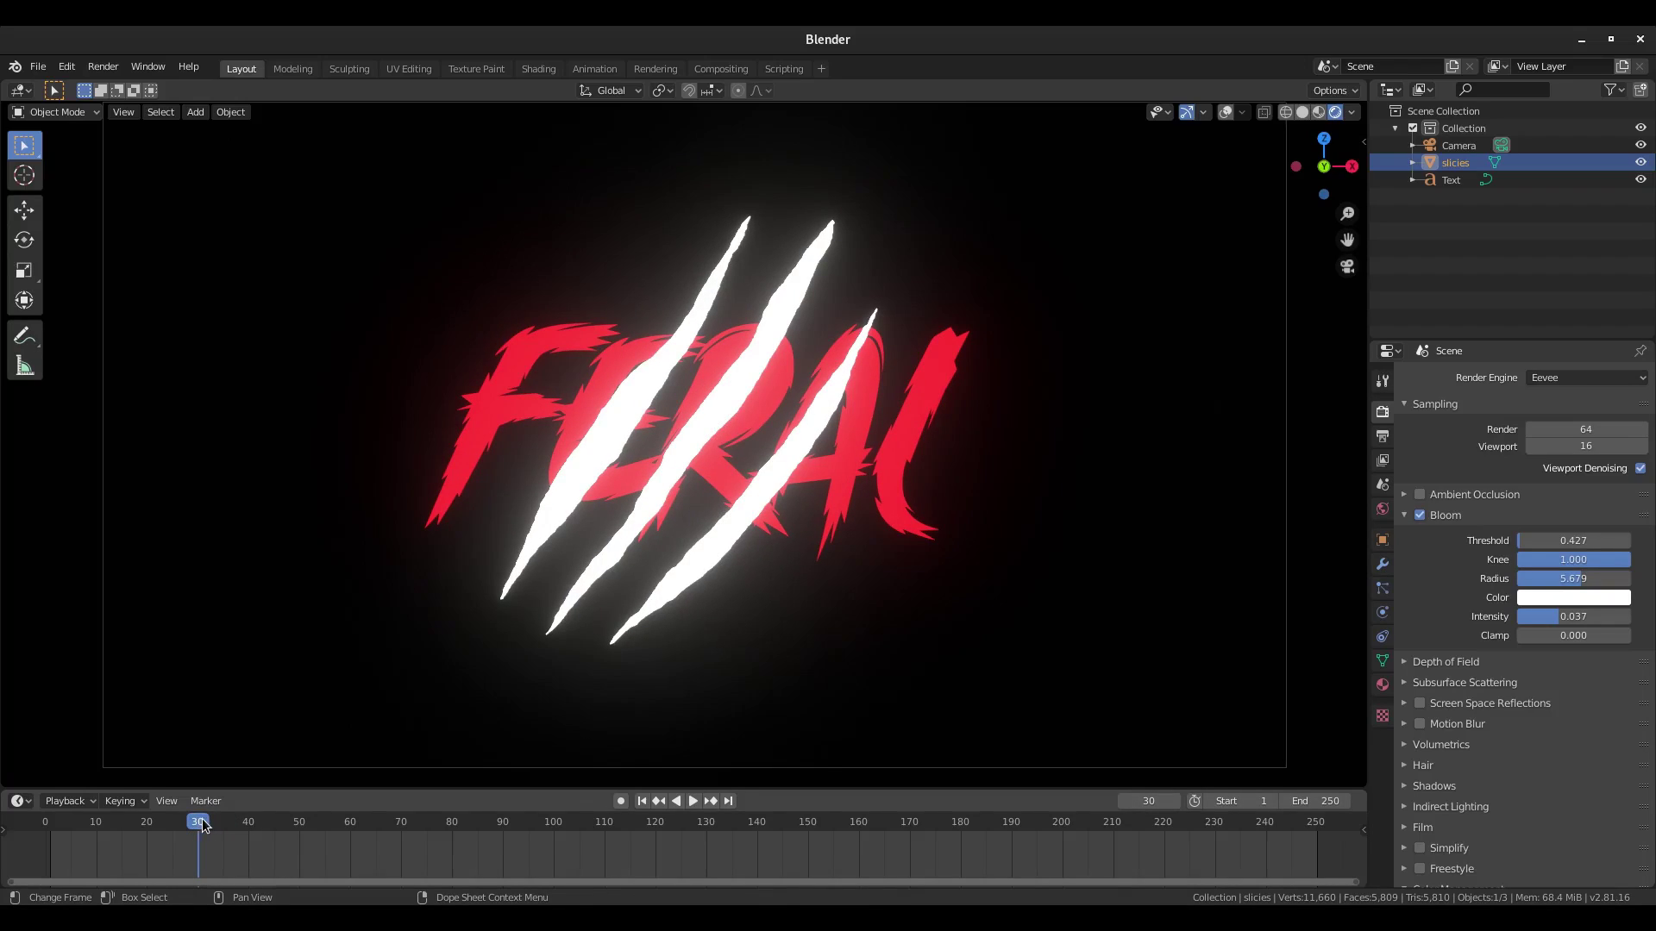
key("i")
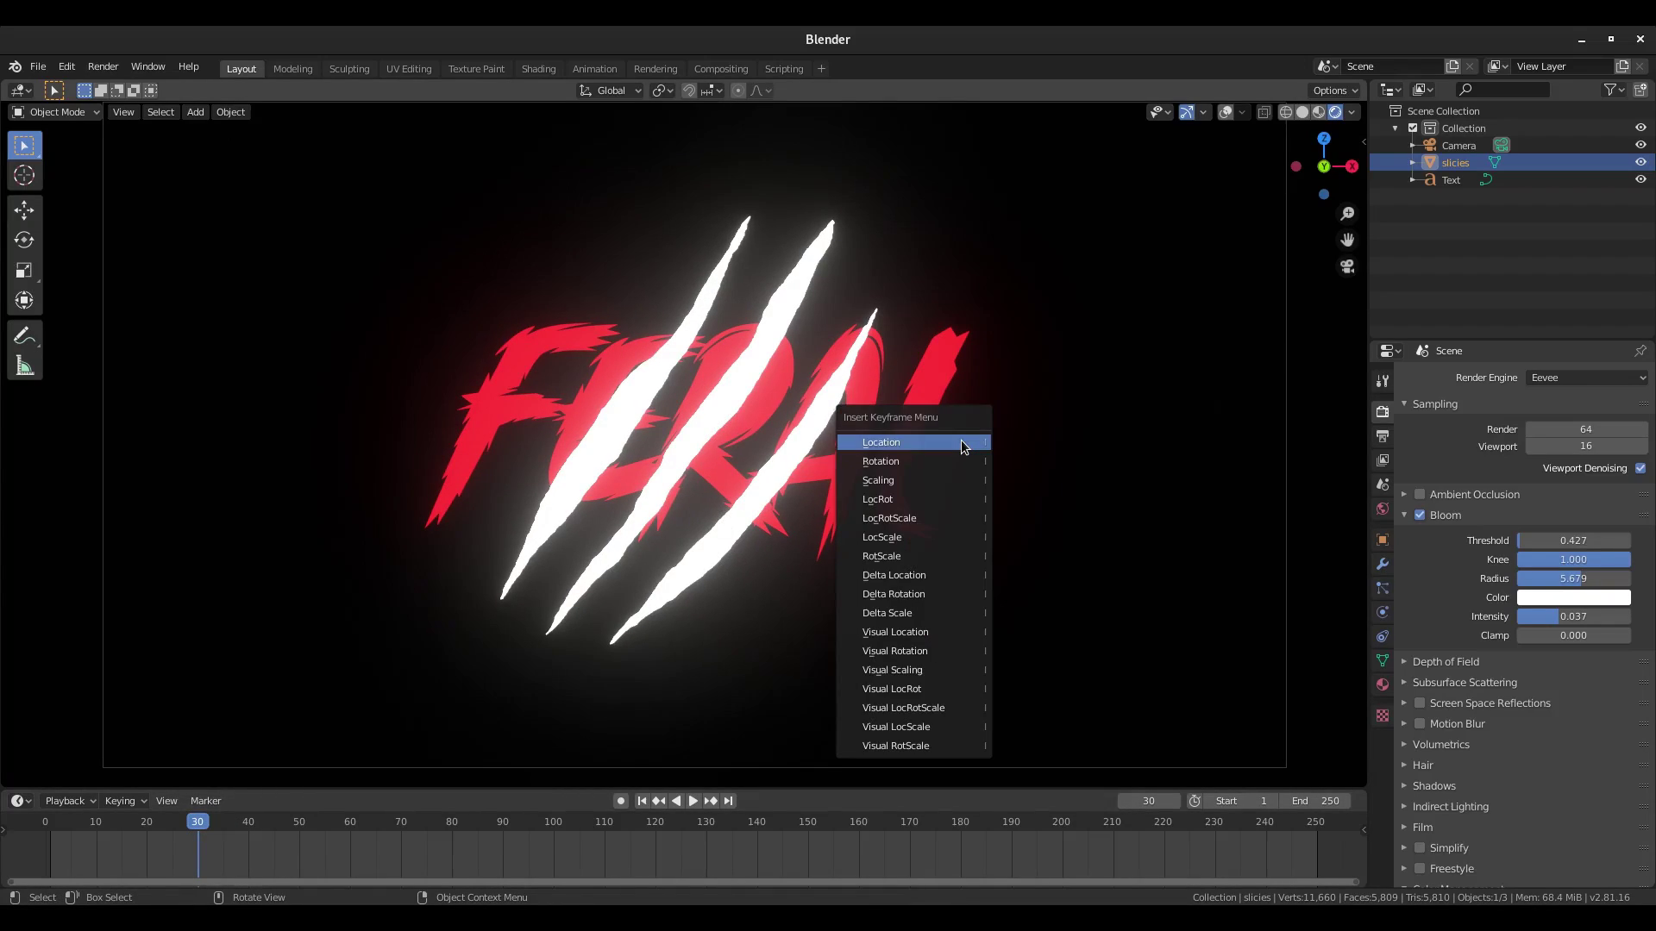
left_click(964, 445)
Select the FERAL text and insert Scaling keyframes for it at frames 30 and 31.
left_click(1461, 180)
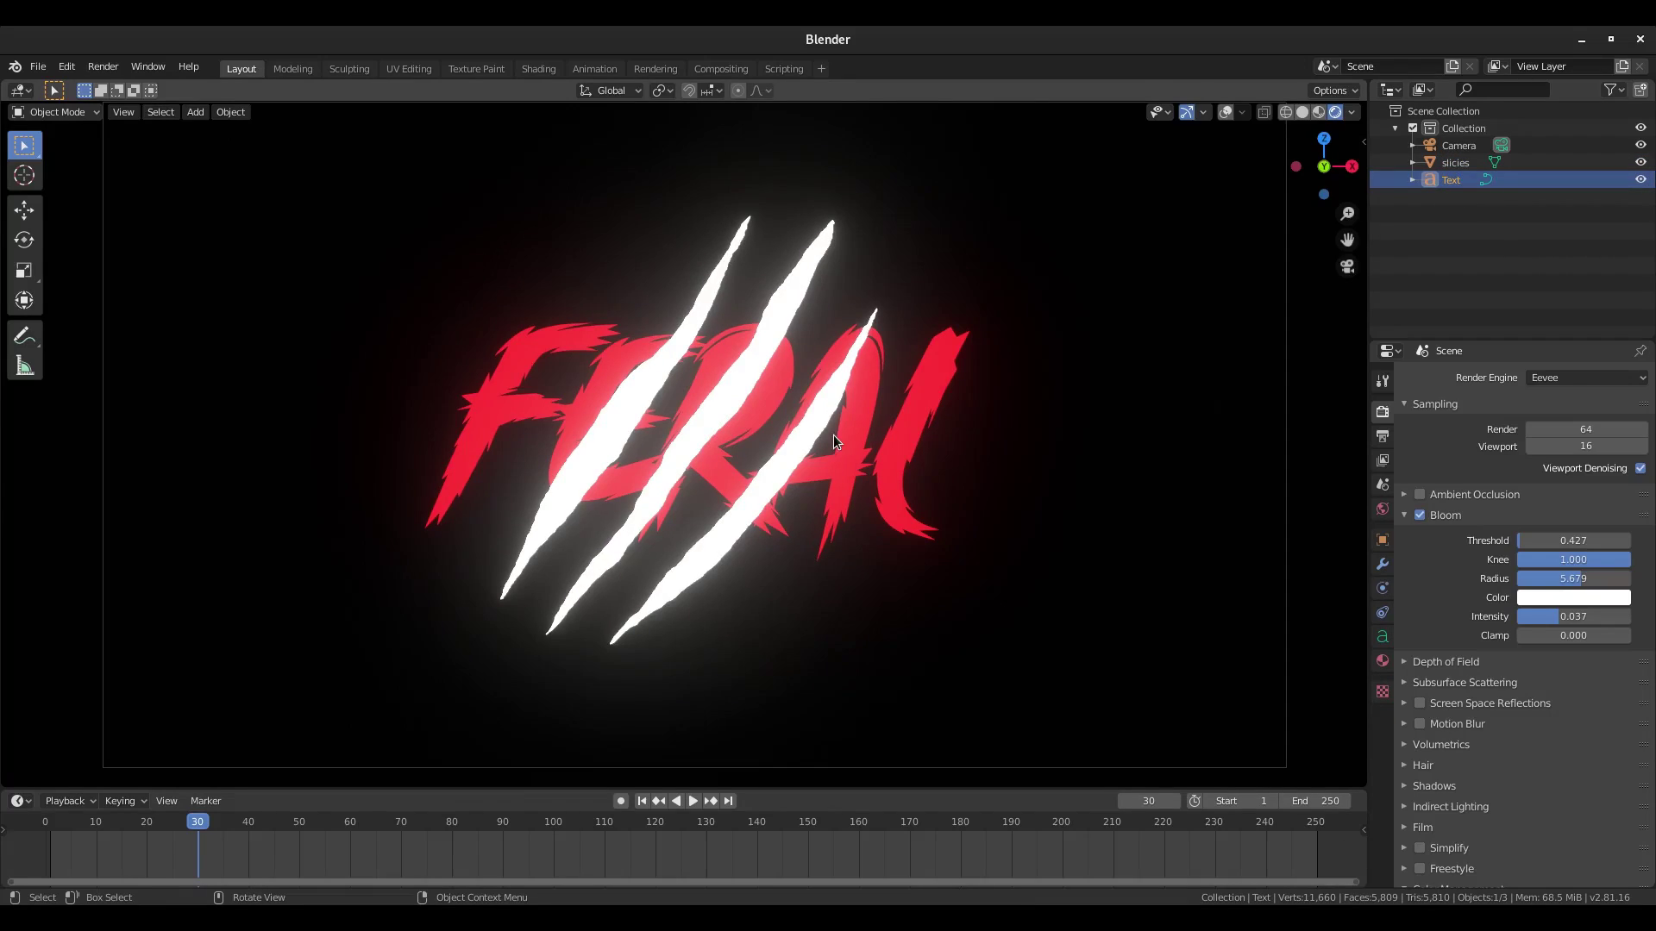
key("i")
left_click(800, 476)
key("Right")
key("i")
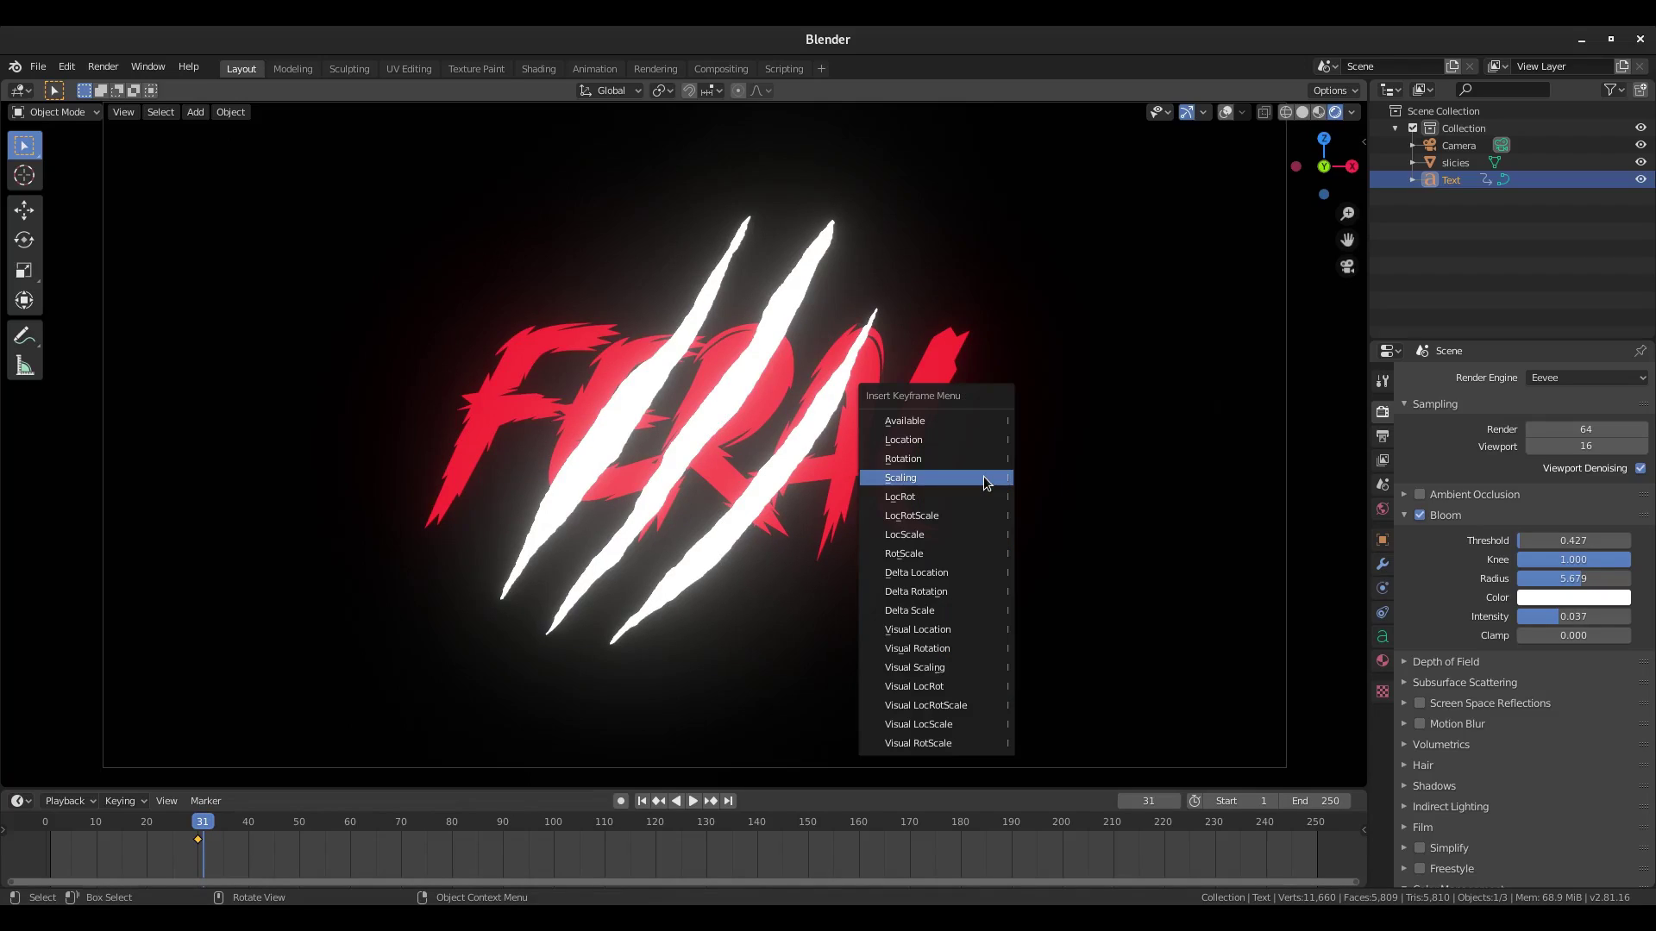
left_click(983, 476)
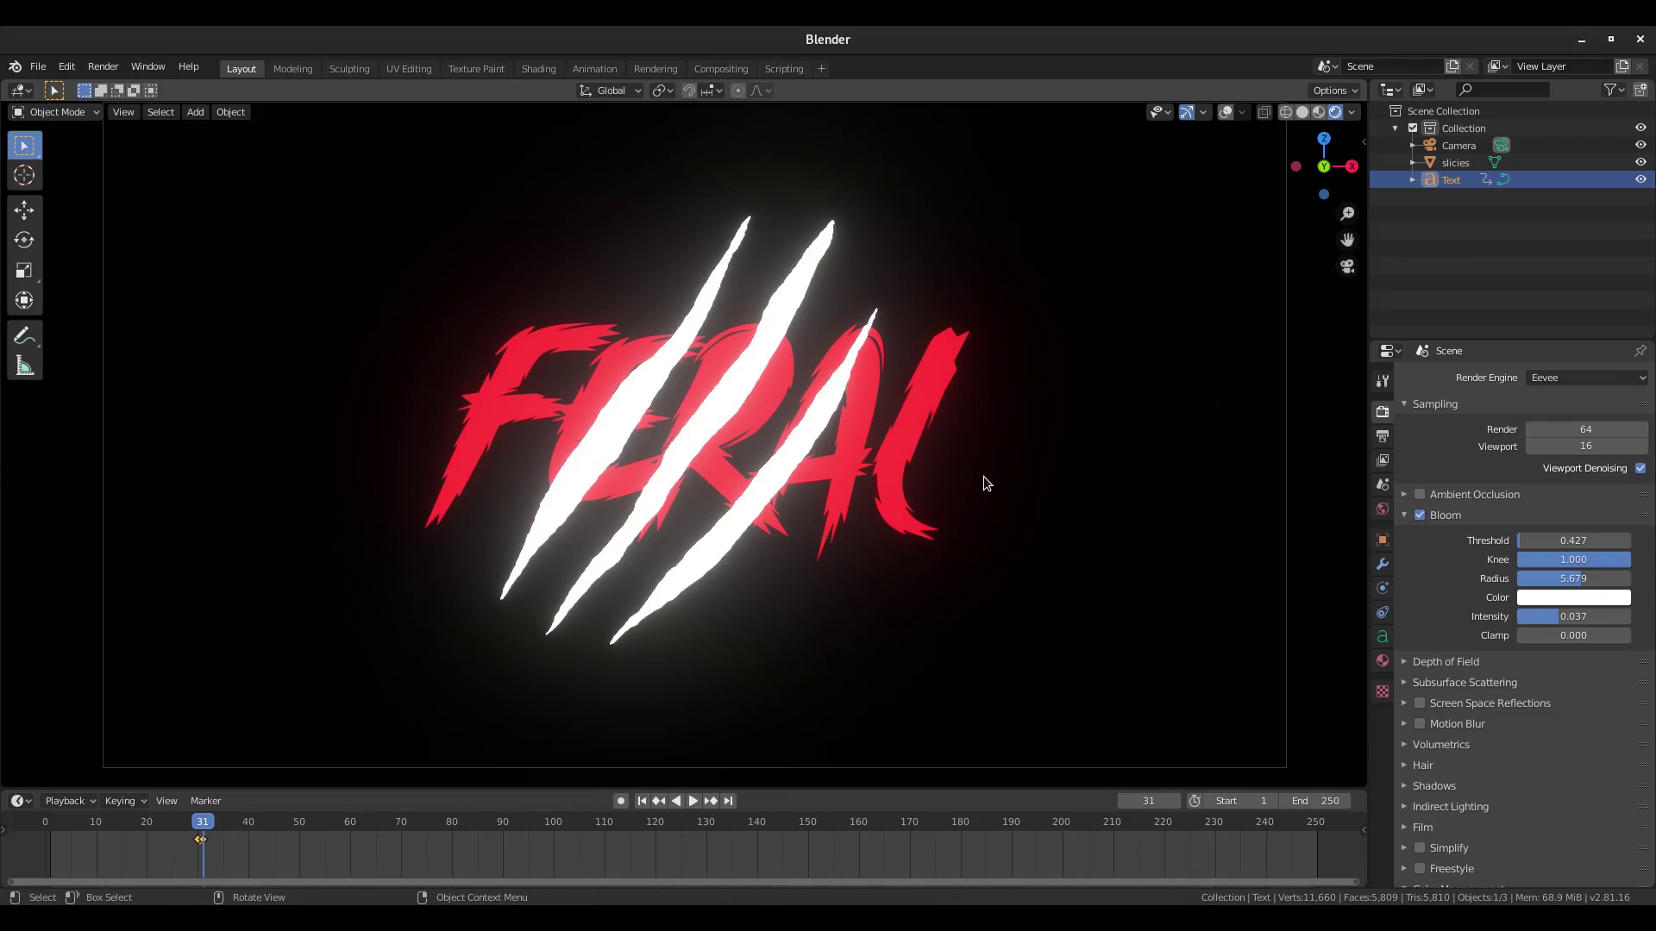
Scale the FERAL text to 0 at frame 30 and insert a Scaling keyframe for it there.
scroll(305, 863, "up", 3)
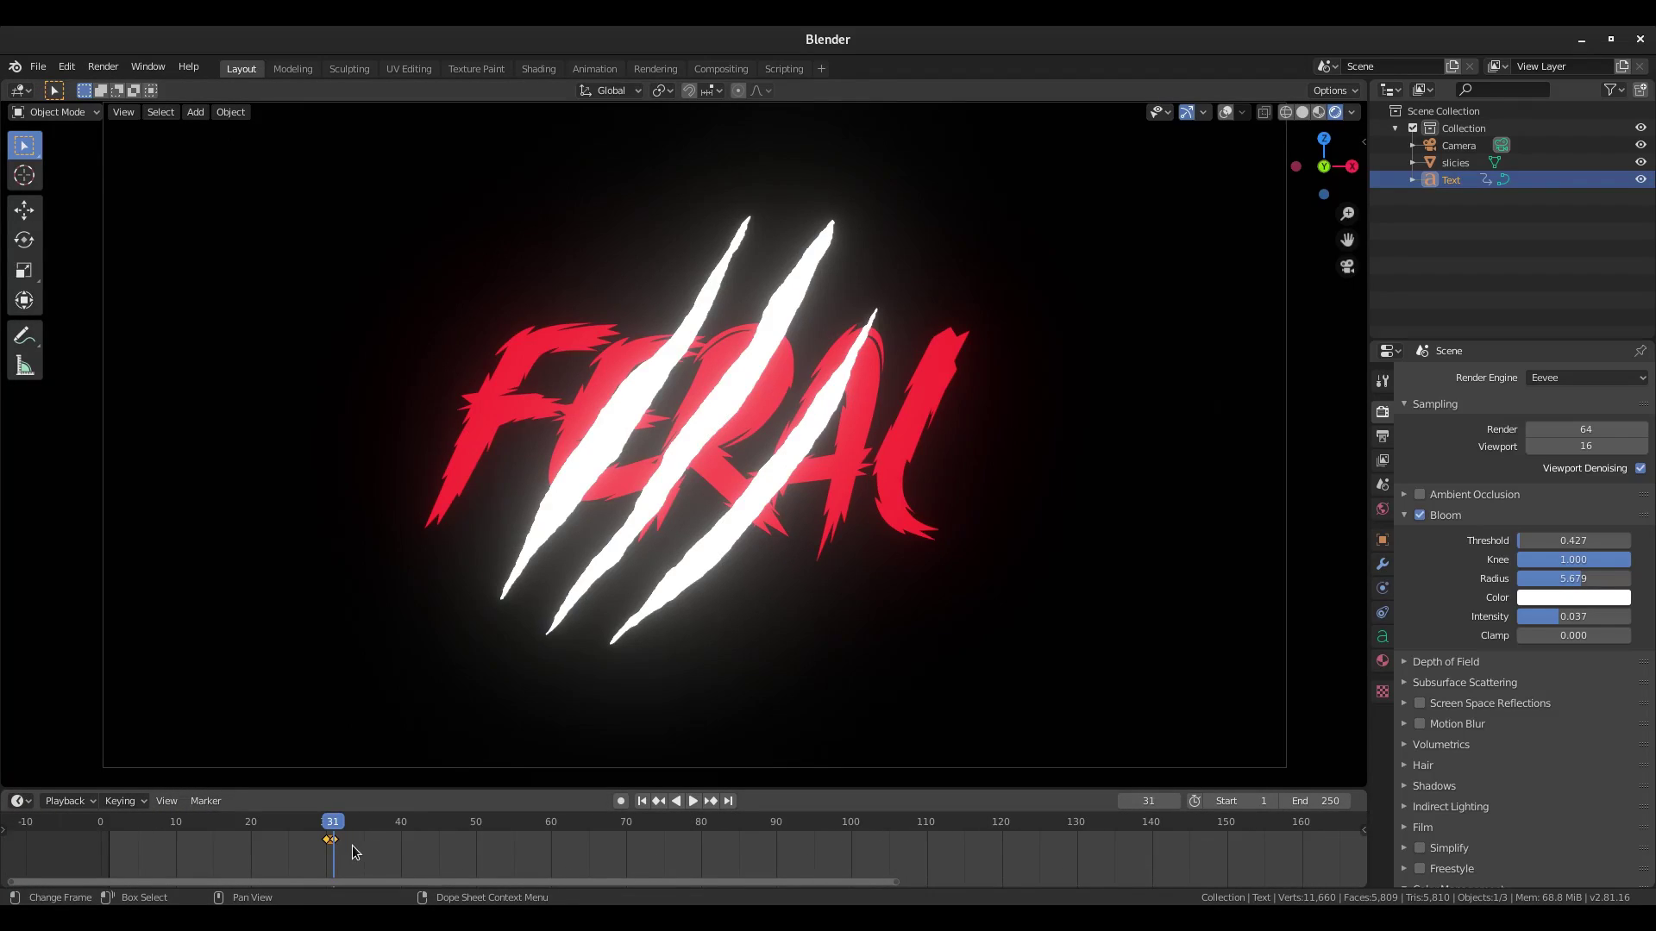
left_click(327, 830)
type("s")
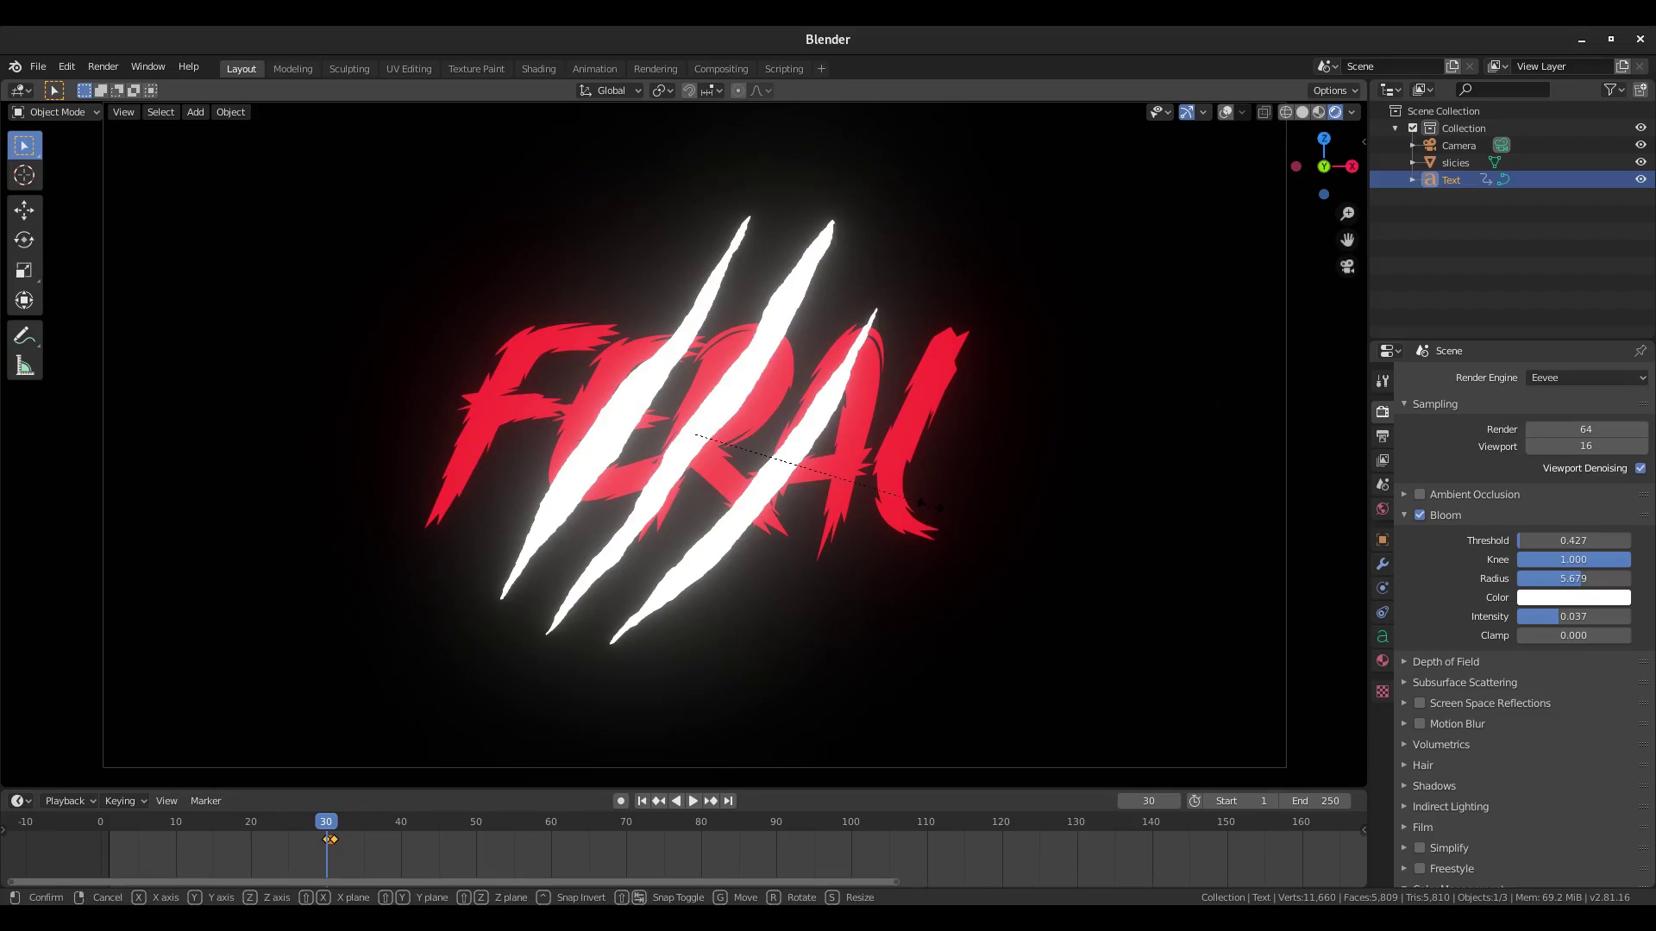
type("0")
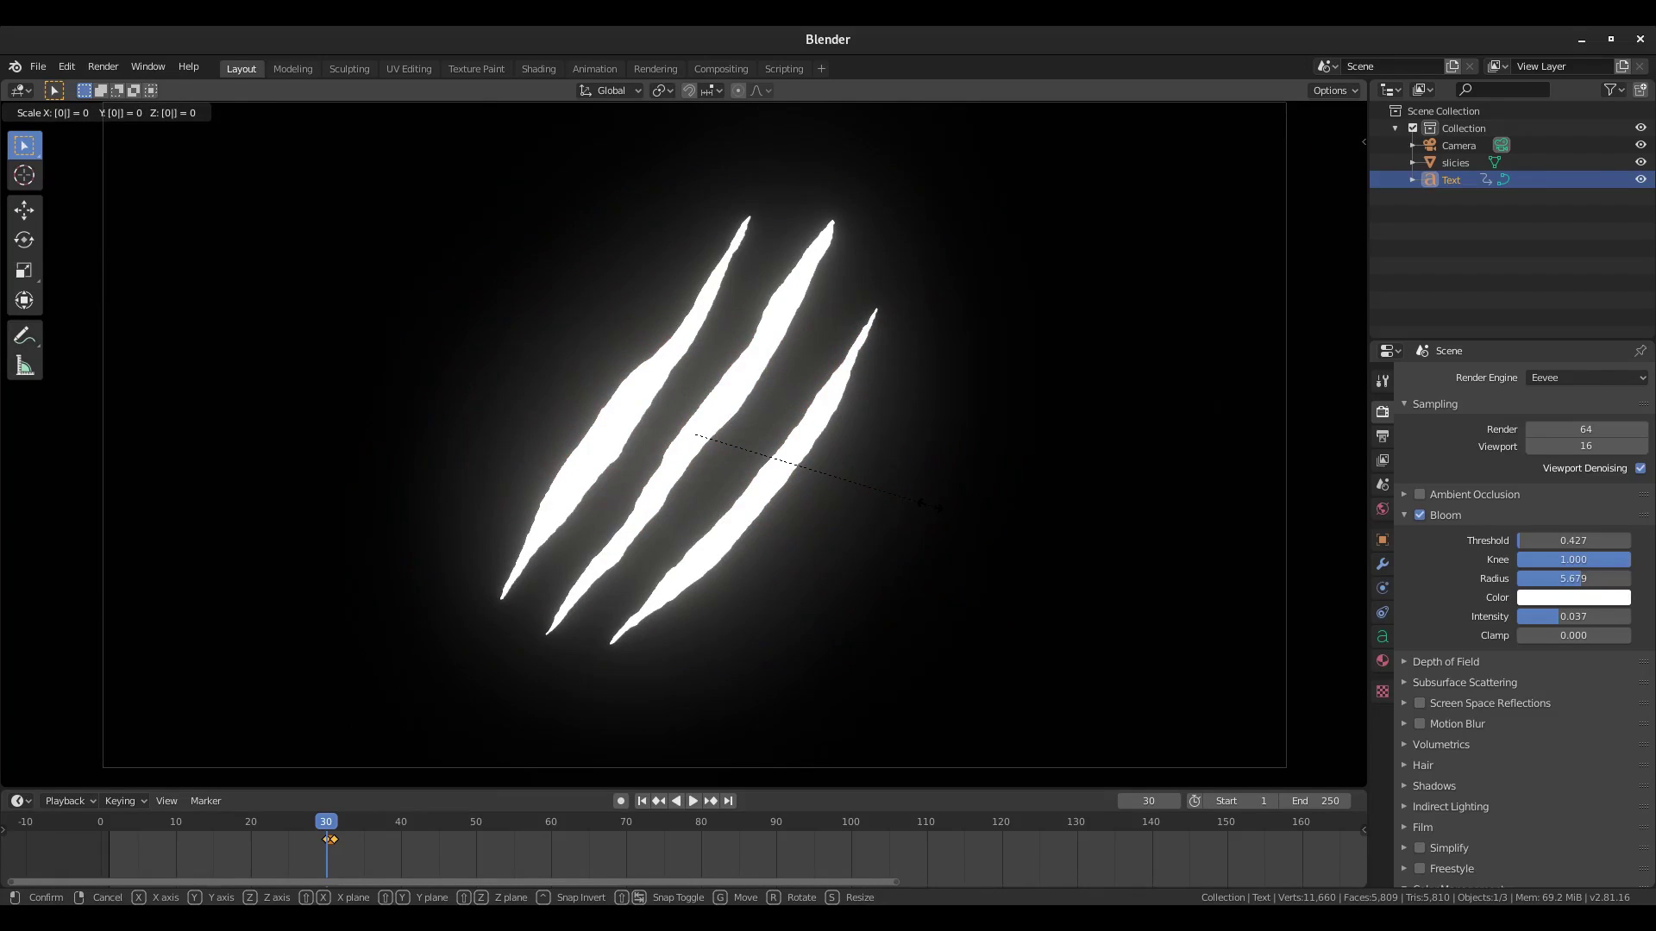
key("Return")
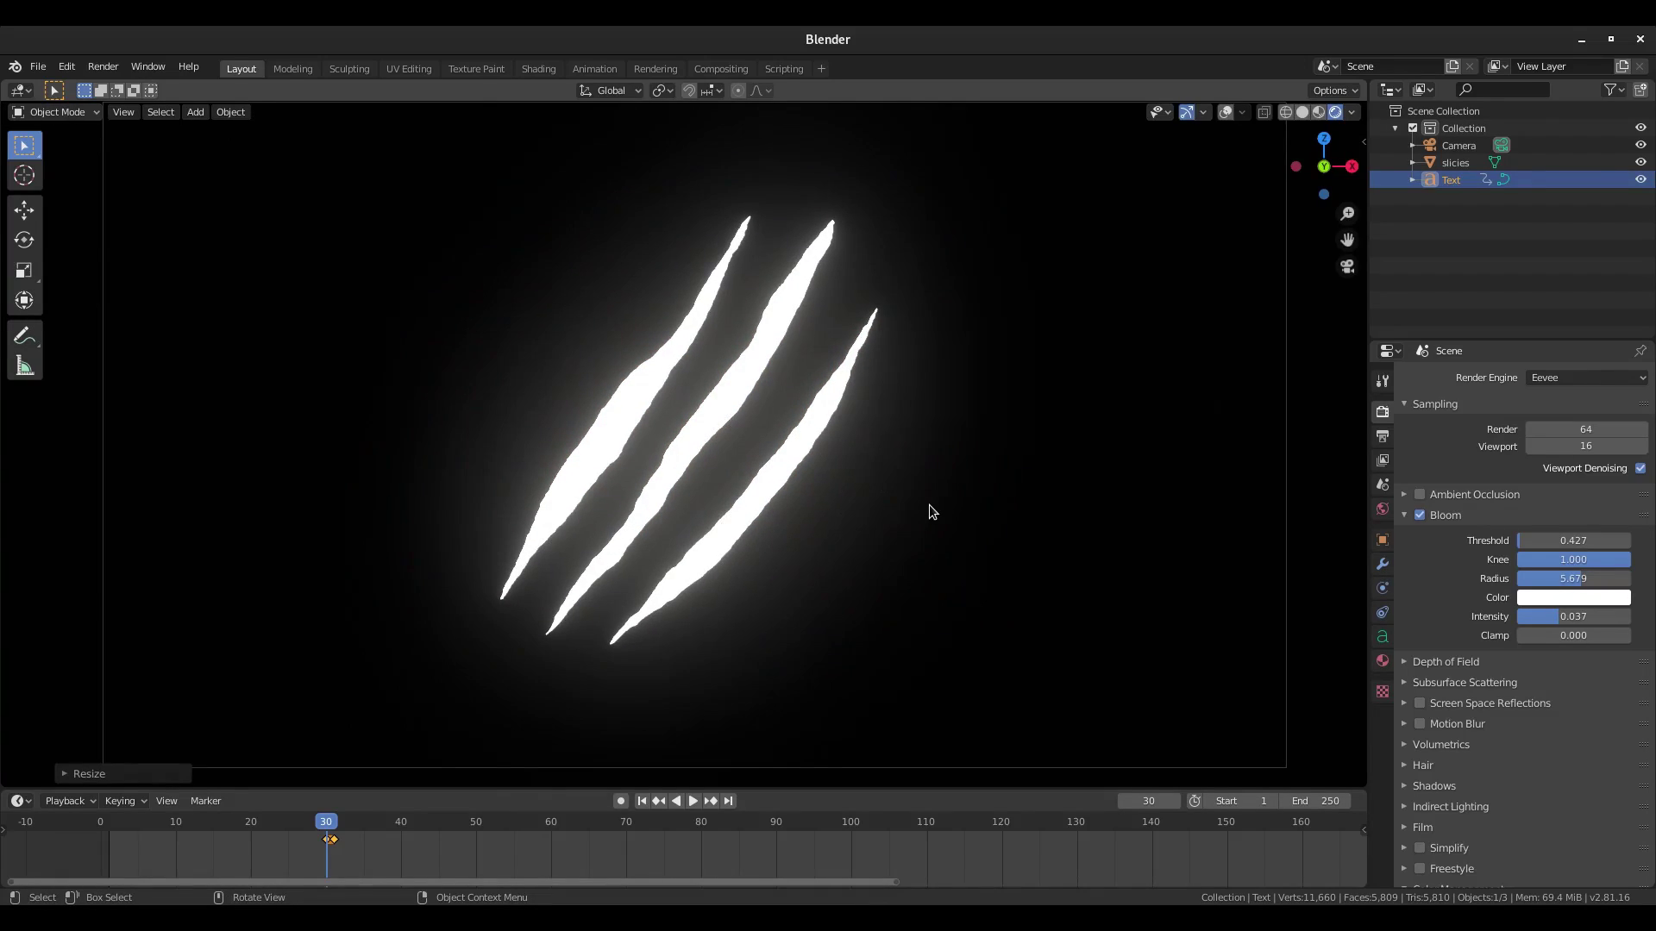
key("i")
left_click(931, 510)
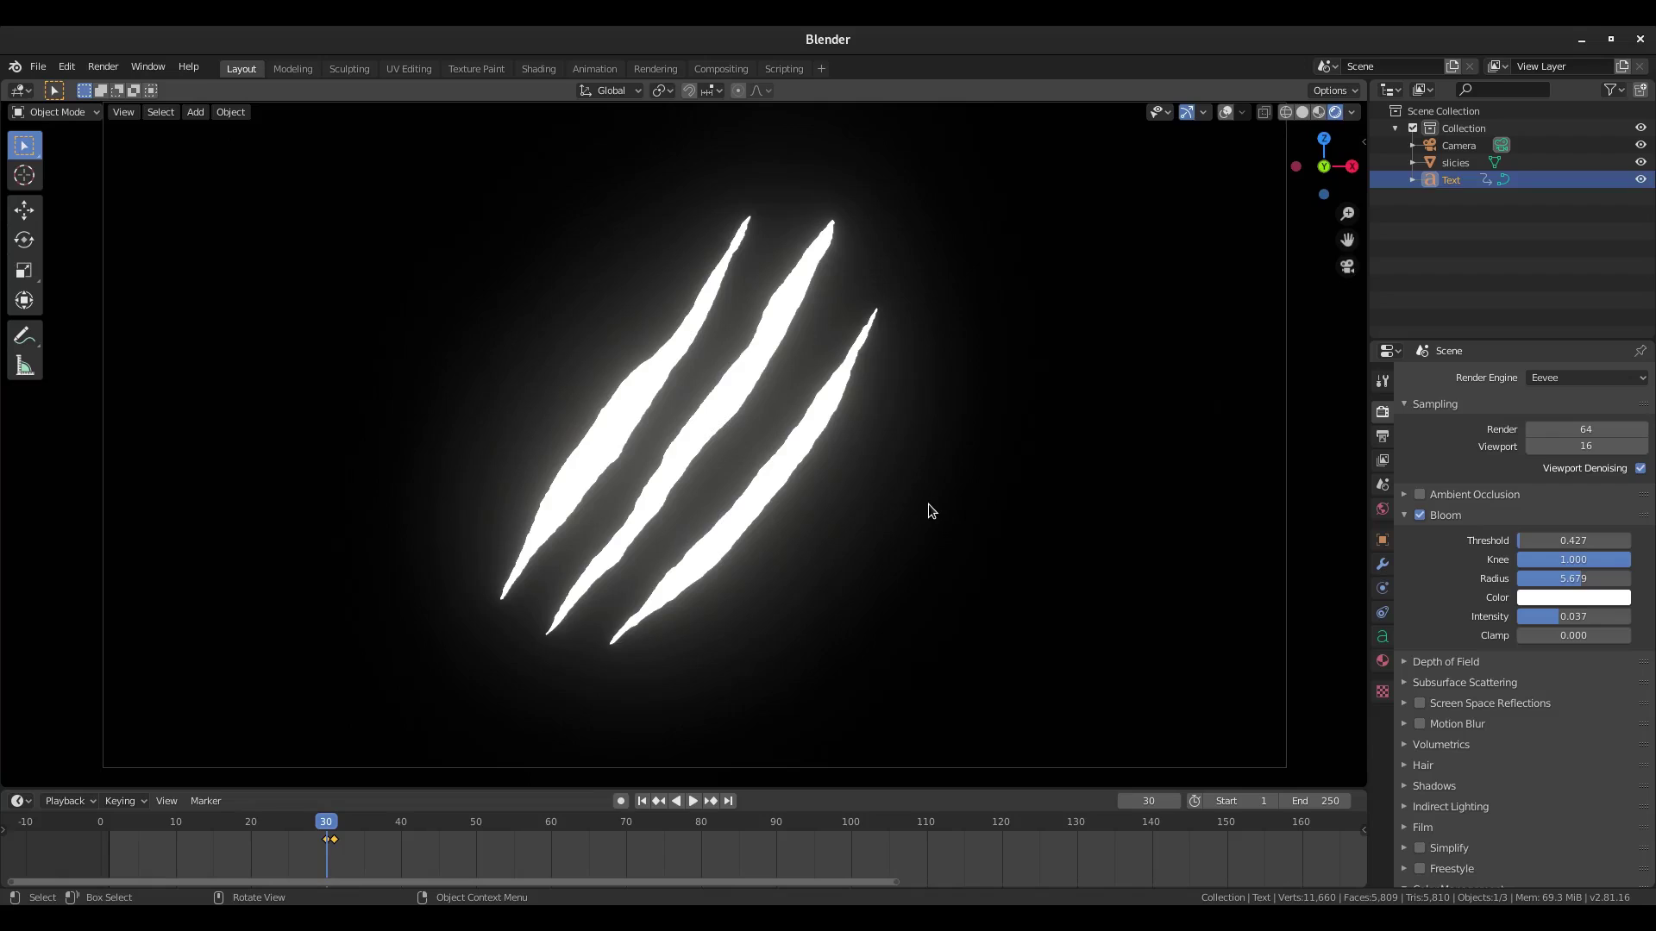
Check the text's scale change between its two keyframes and move the full-size keyframe to frame 33.
key("Right")
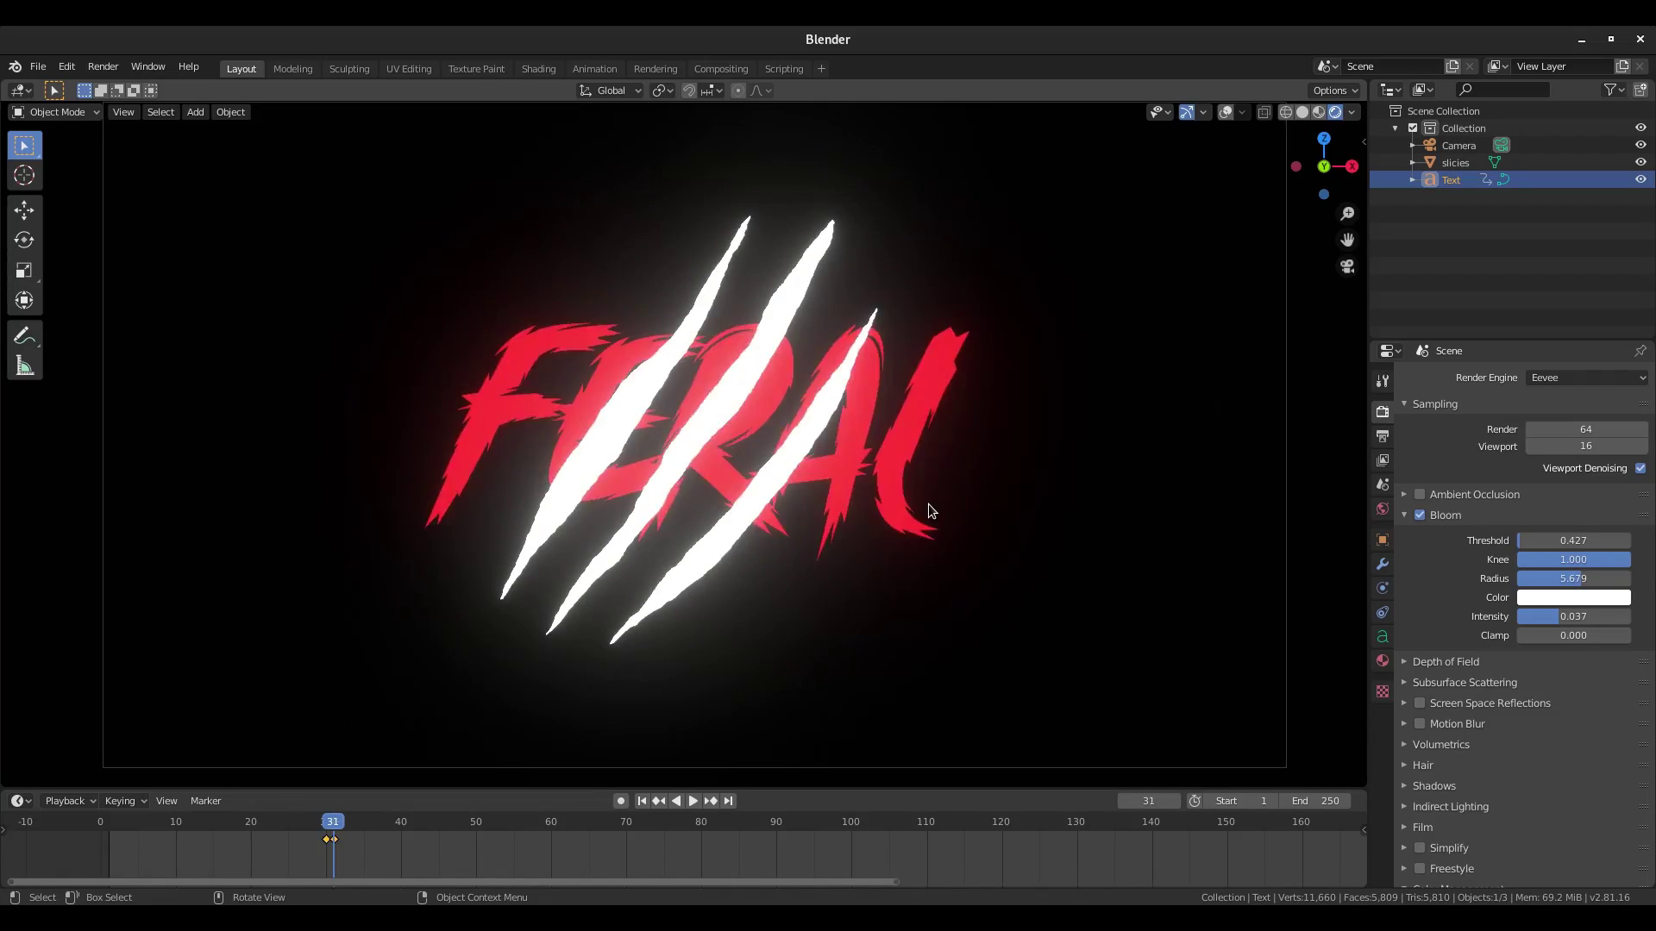
key("Left")
key("Right")
scroll(404, 865, "up", 3)
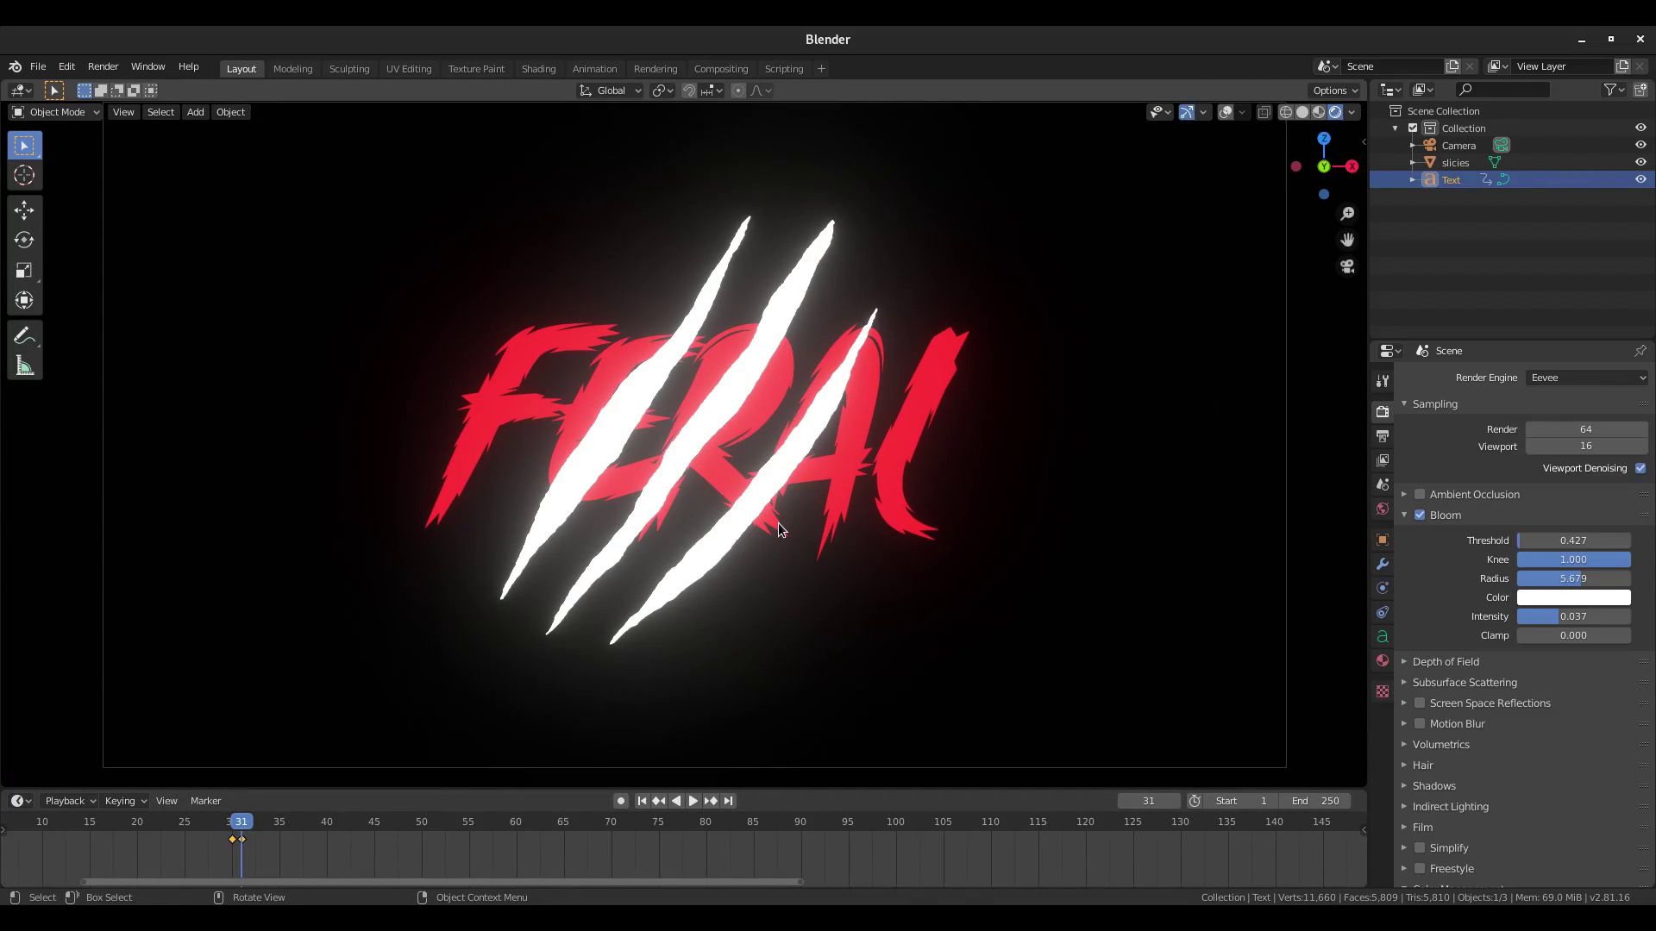
left_click(243, 840)
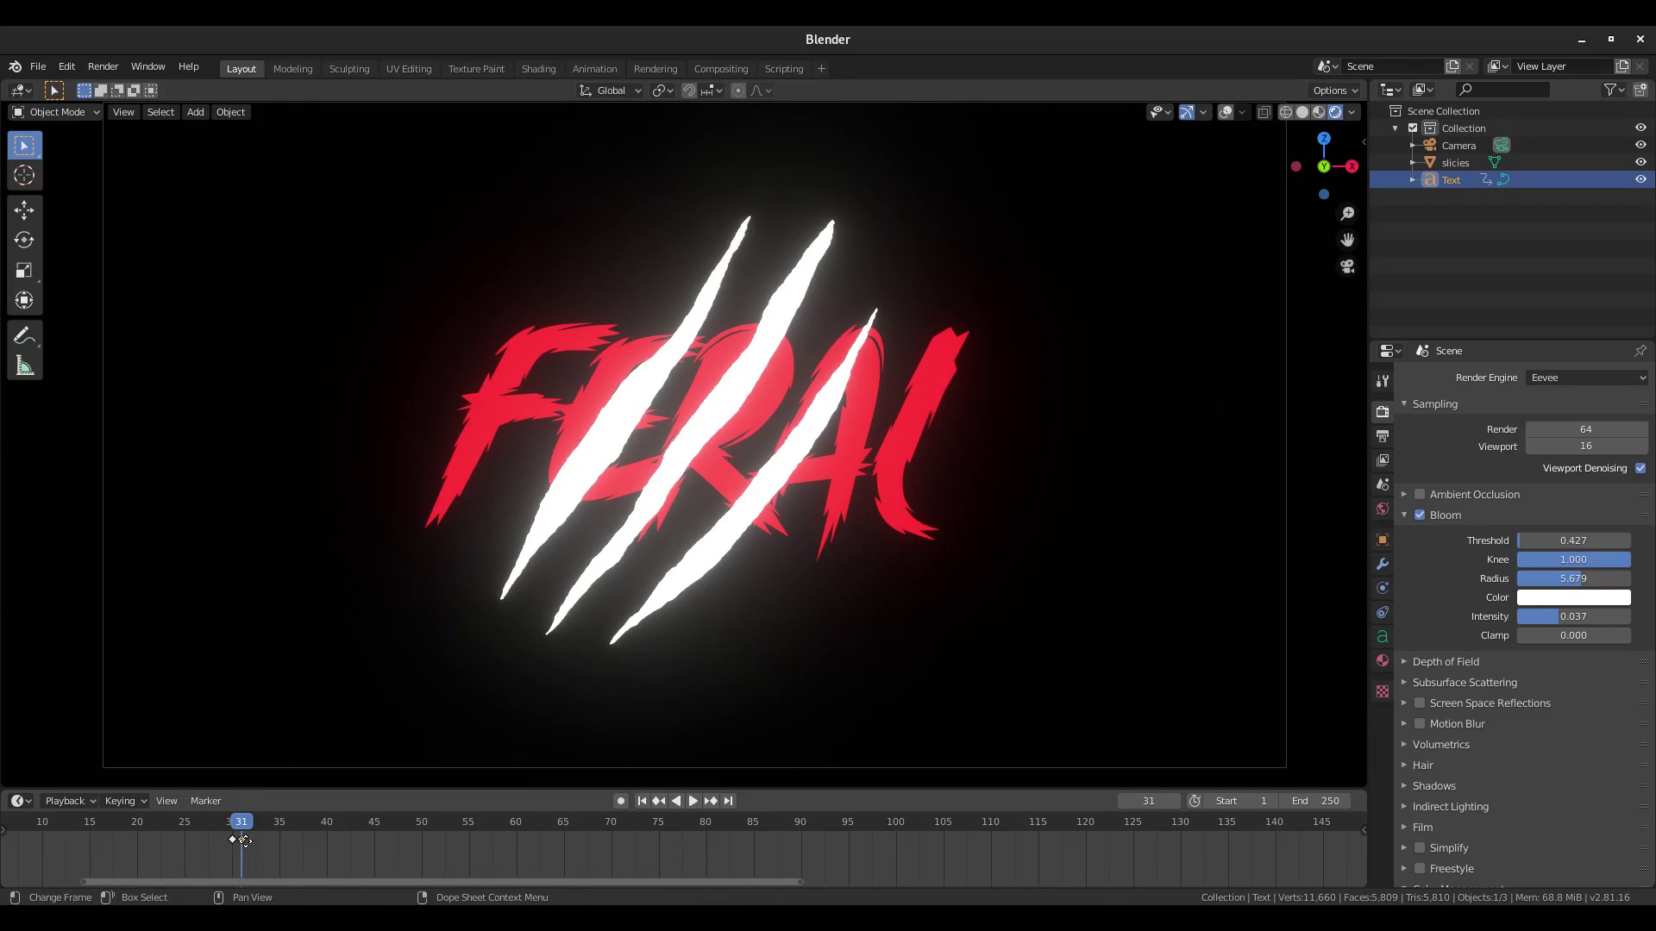
key("g")
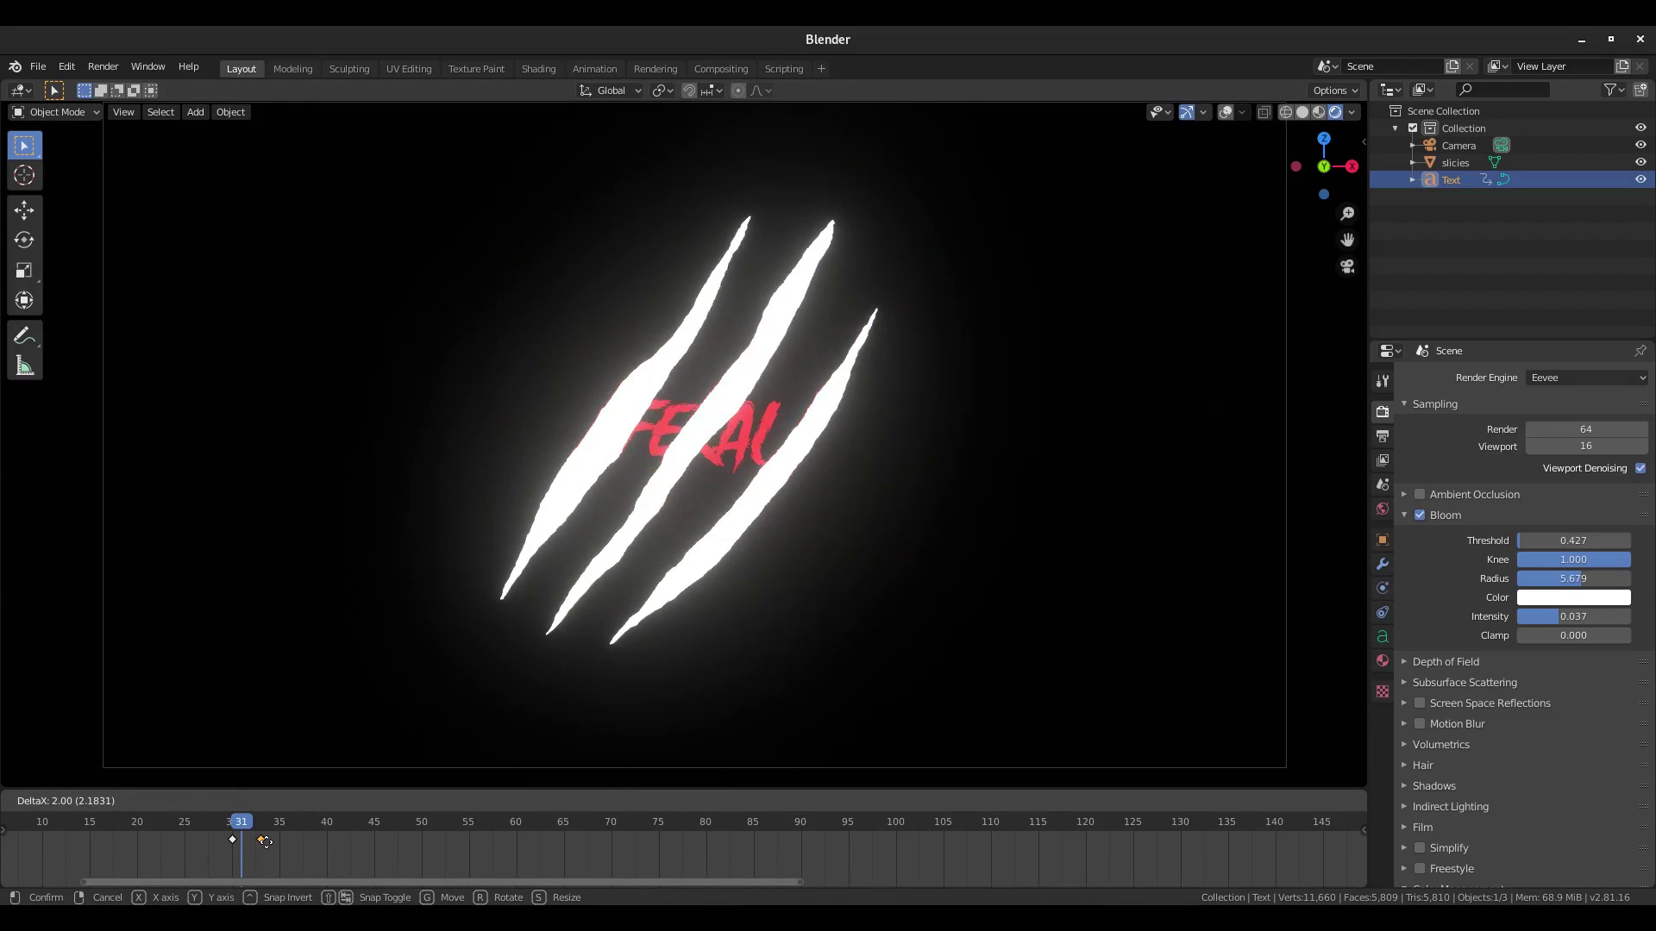
left_click(260, 841)
Step through frames 30 to 33 and play back the timeline to review the FERAL text's scale-in animation.
left_click(231, 822)
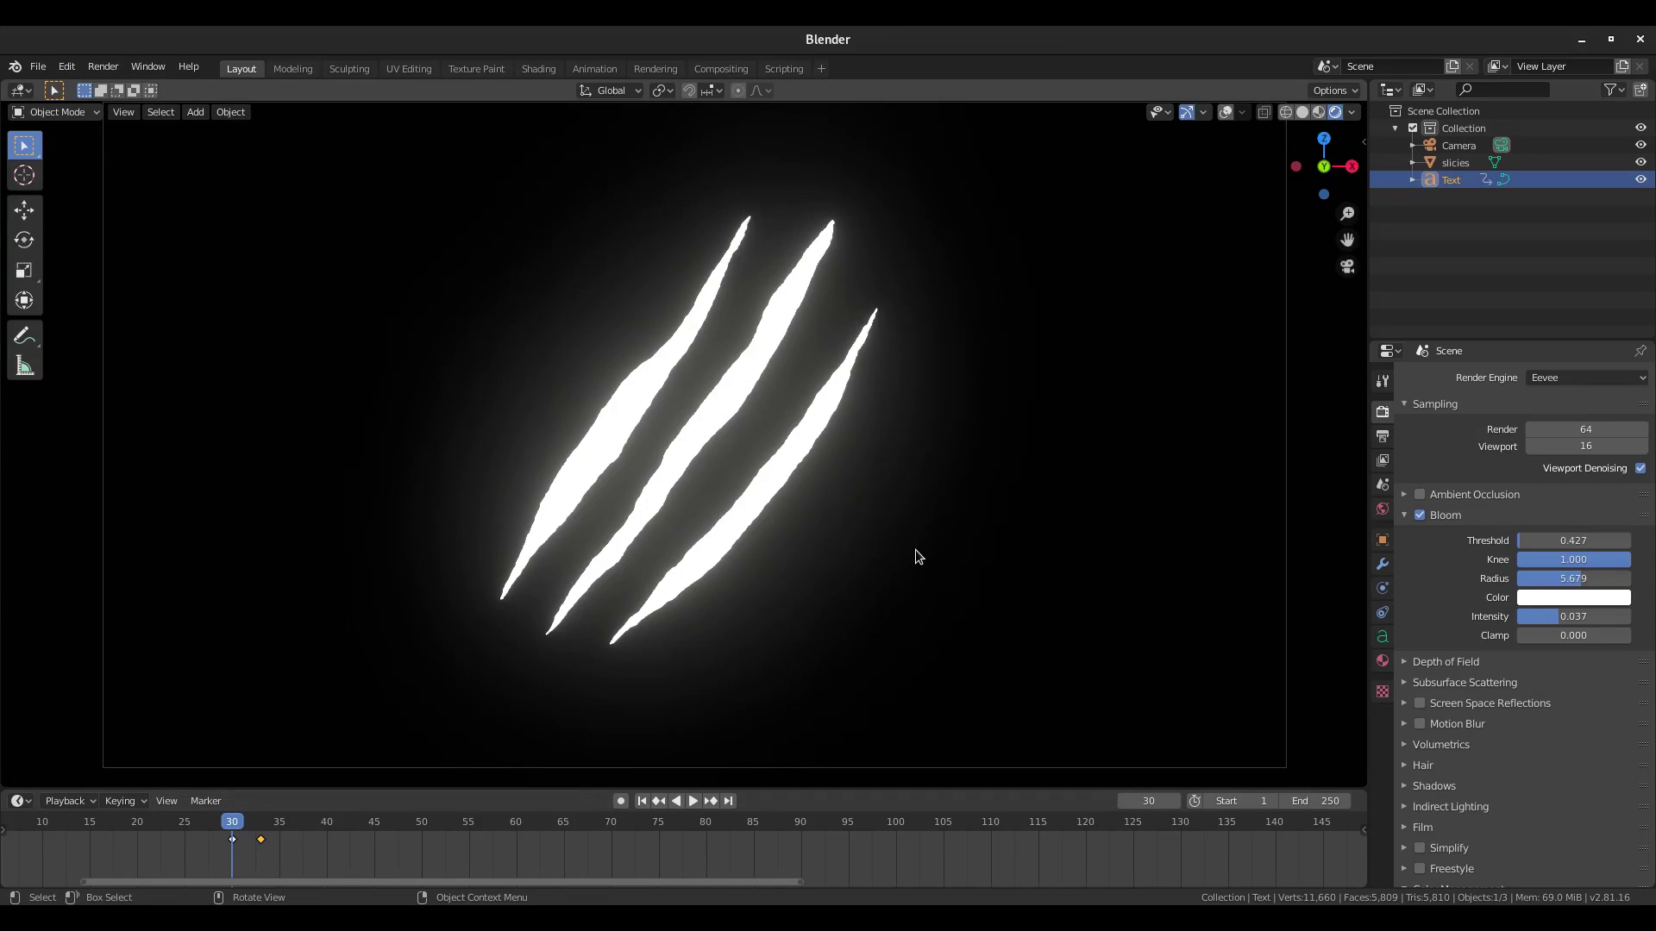
key("Right")
key("Right")
key("Right")
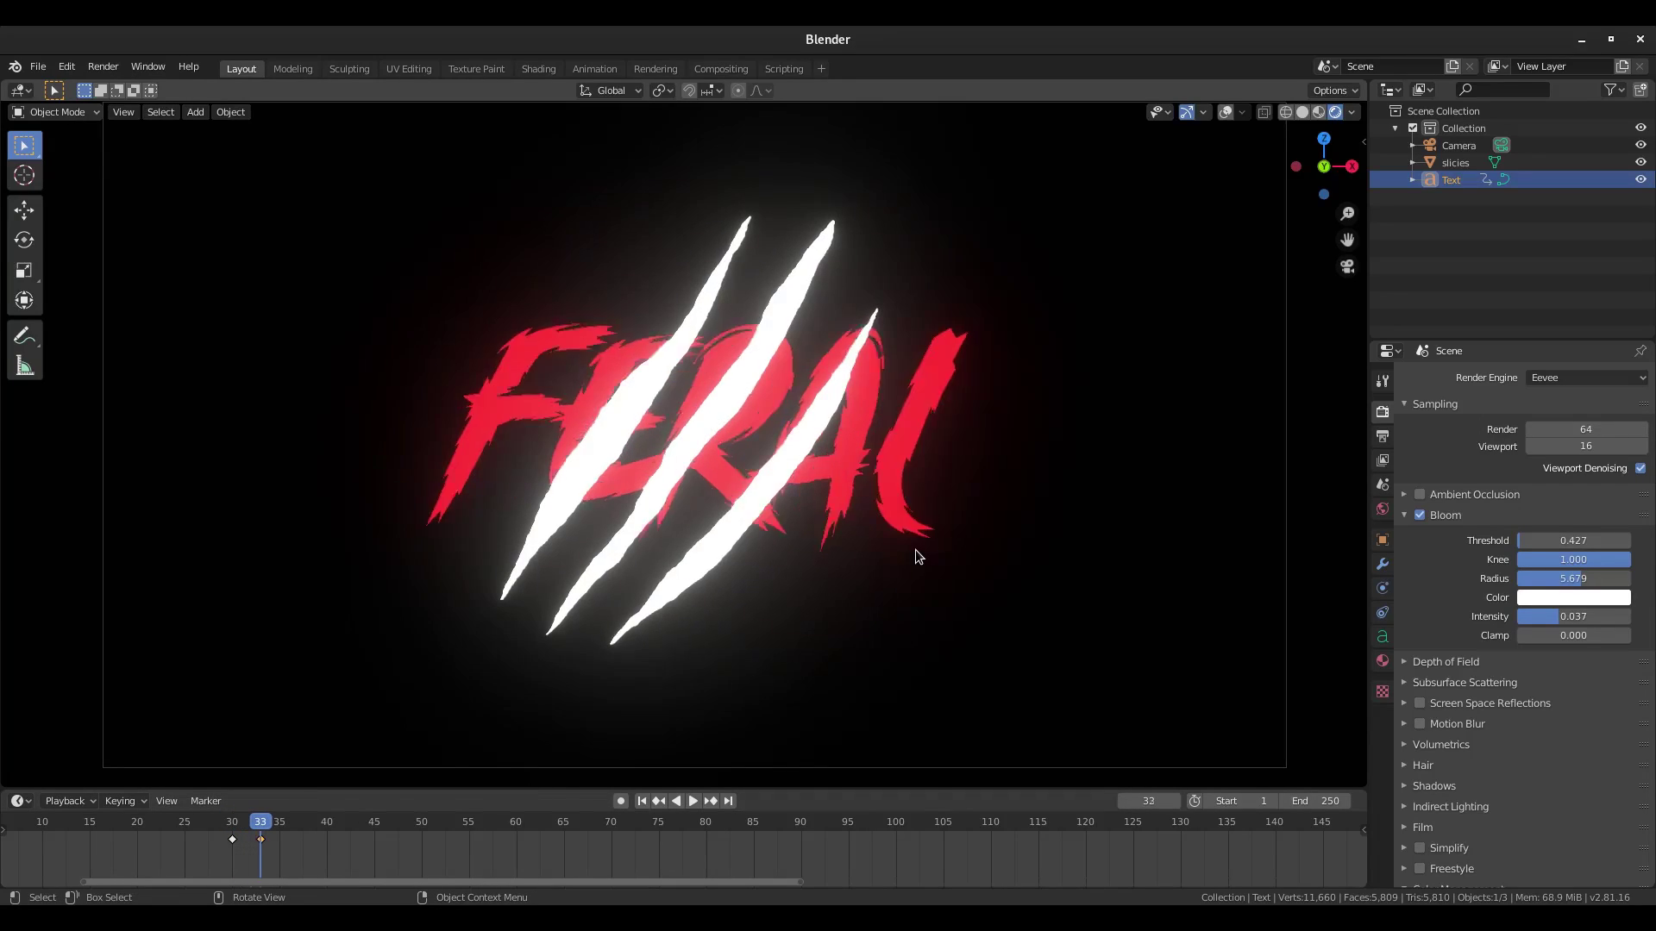
left_click(138, 828)
left_click(693, 801)
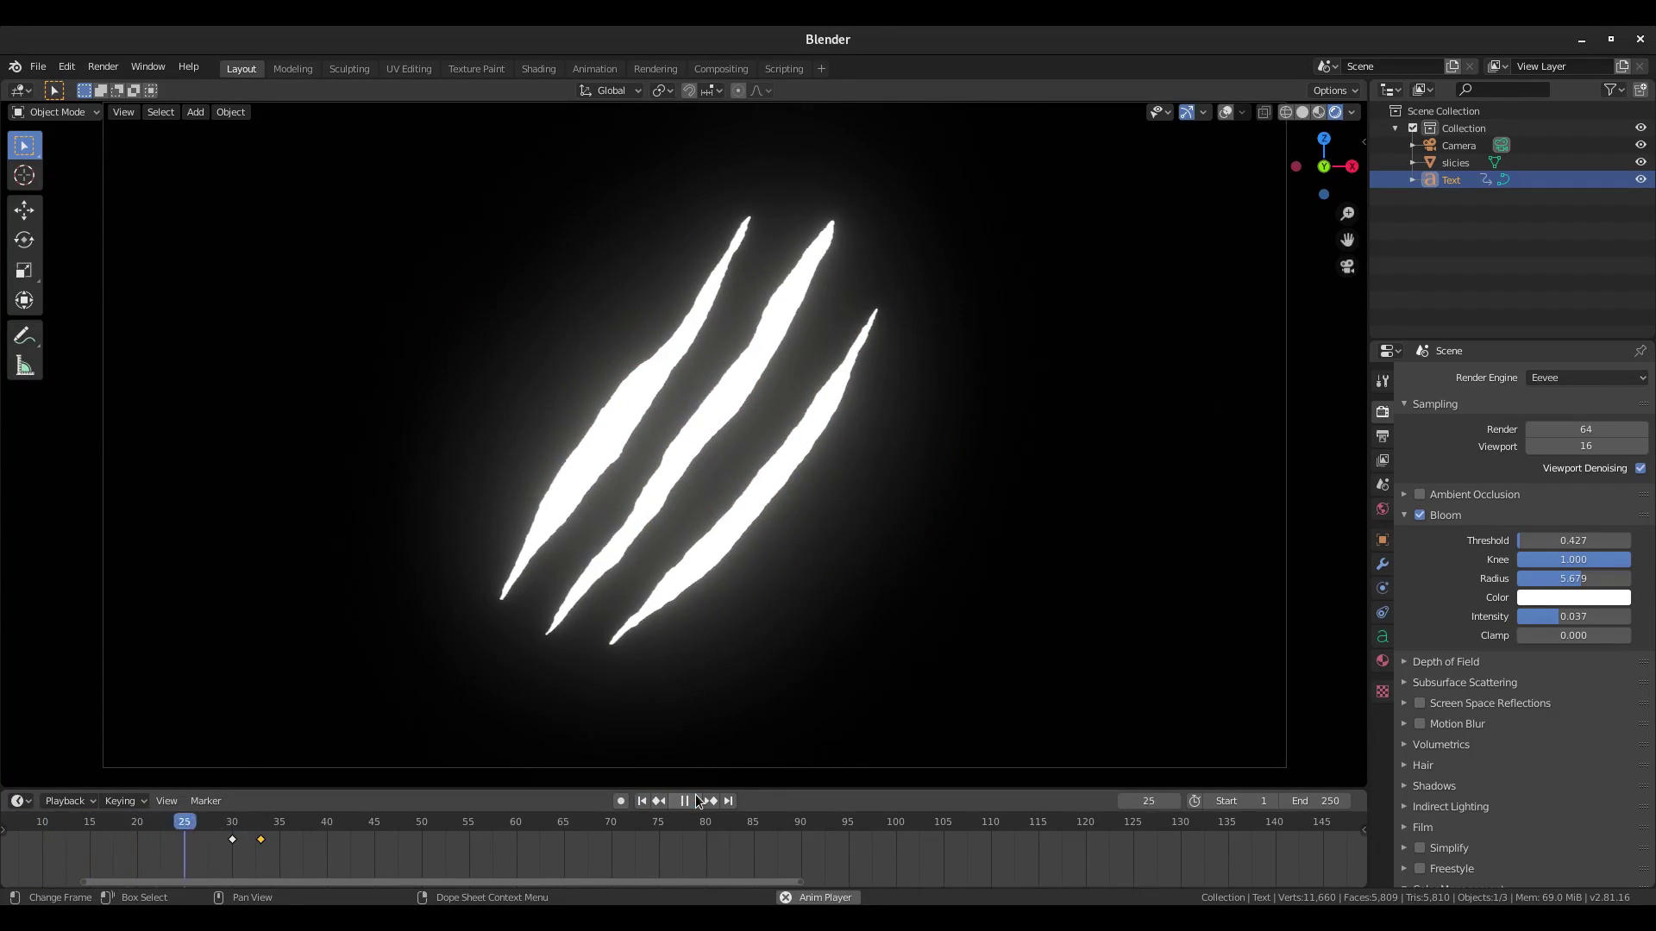
left_click(642, 802)
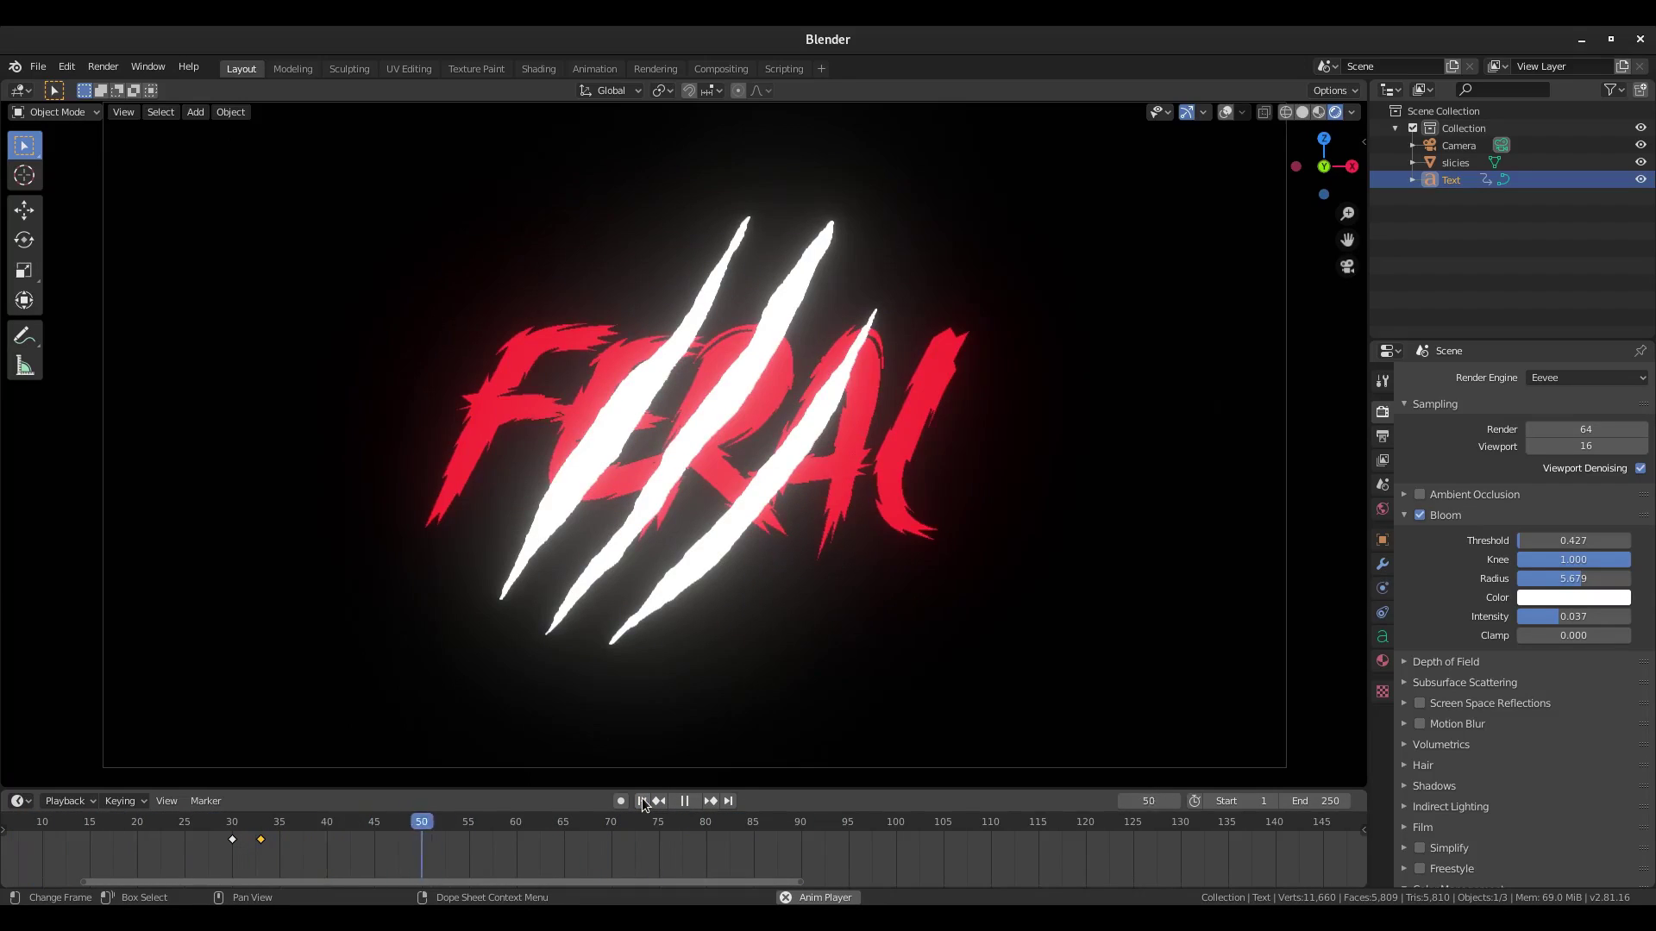
left_click(642, 801)
left_click(682, 801)
scroll(643, 647, "down", 3)
scroll(644, 647, "up", 2)
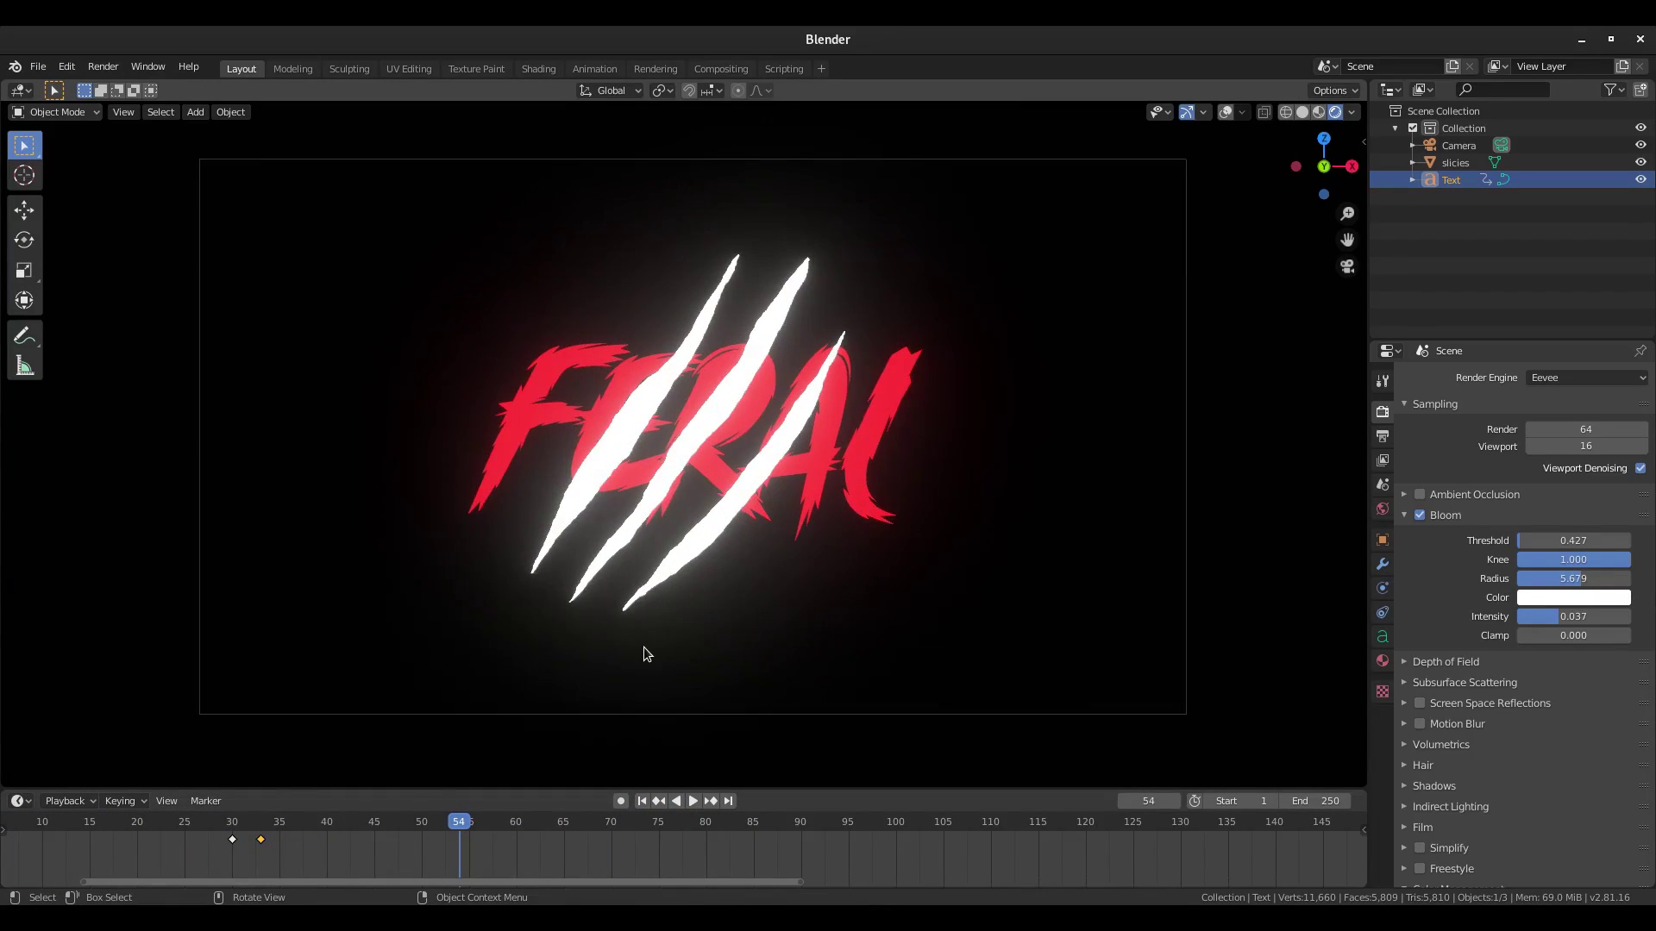
Turn off Viewport Denoising in the render sampling settings and collapse the Bloom settings.
left_click(1640, 468)
left_click(1409, 520)
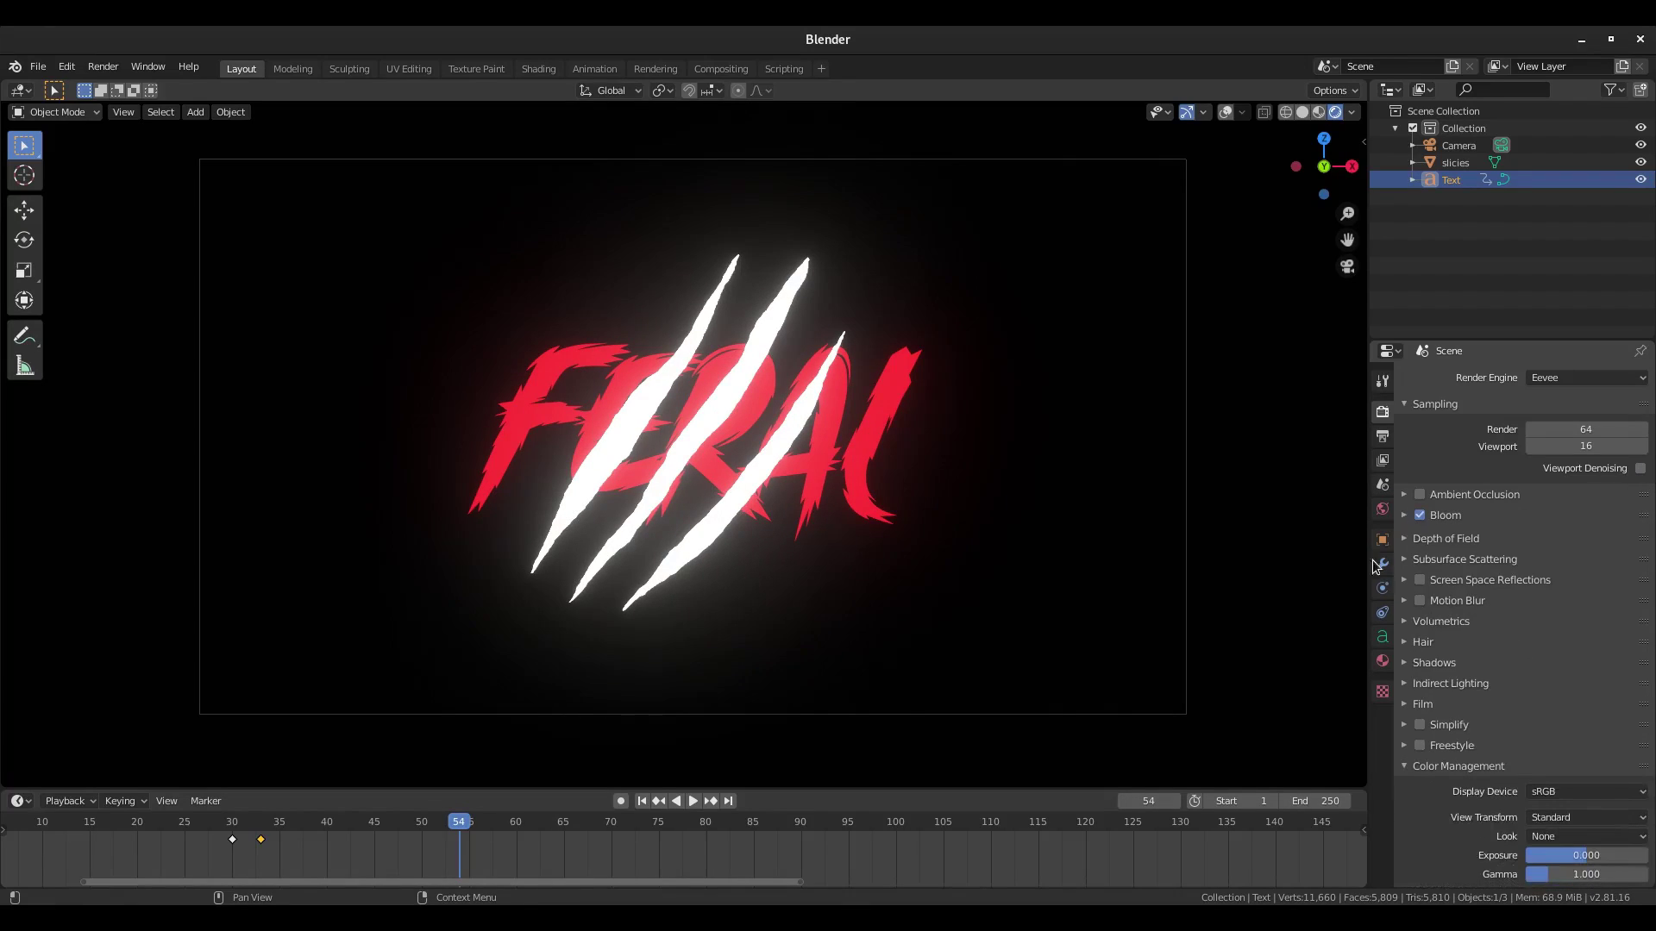